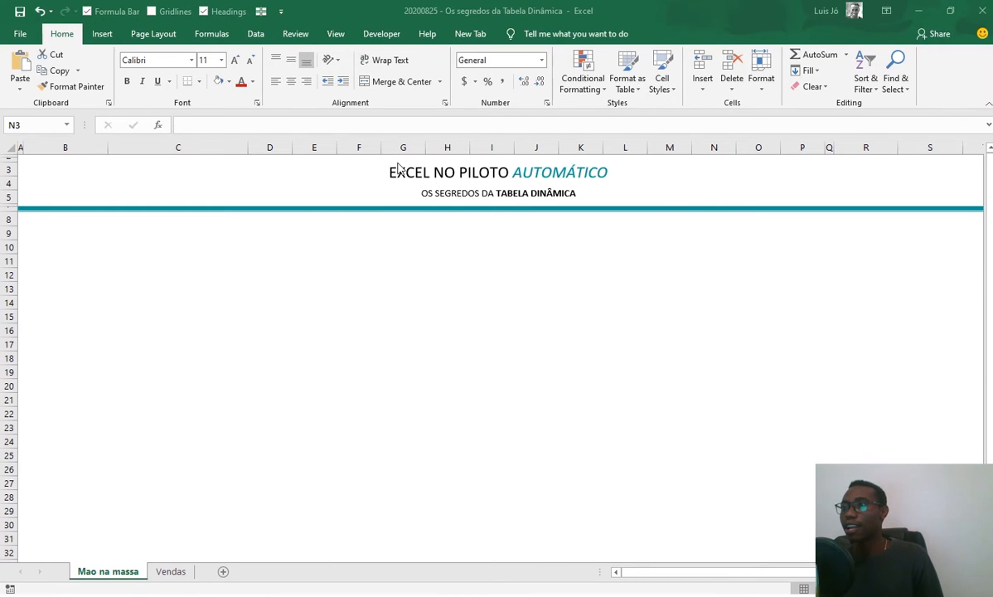
Step: Examine the columns and first records of the sales table on the Vendas sheet, from ItemID to Day
click(169, 574)
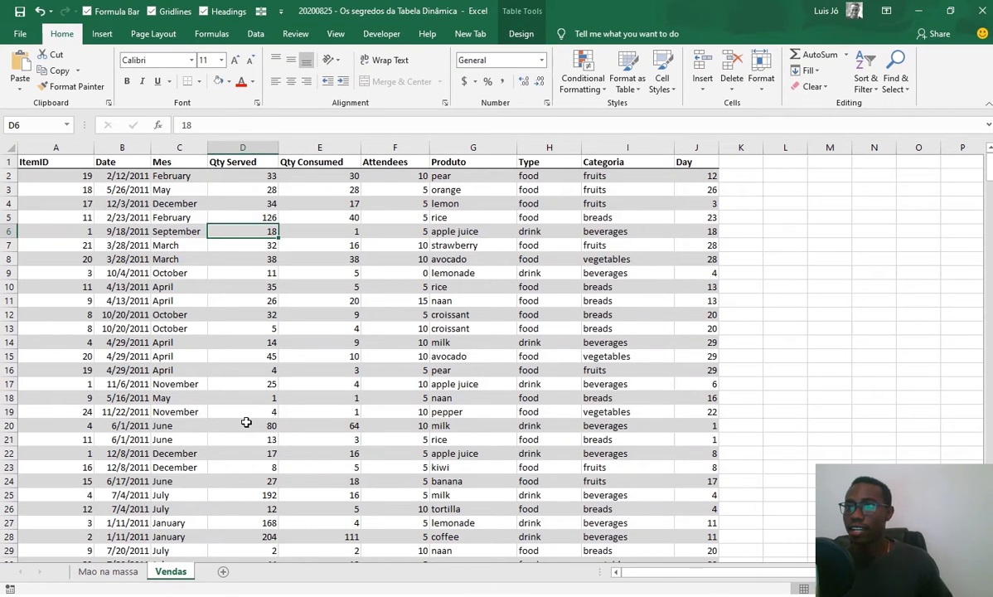
key(ctrl+Home)
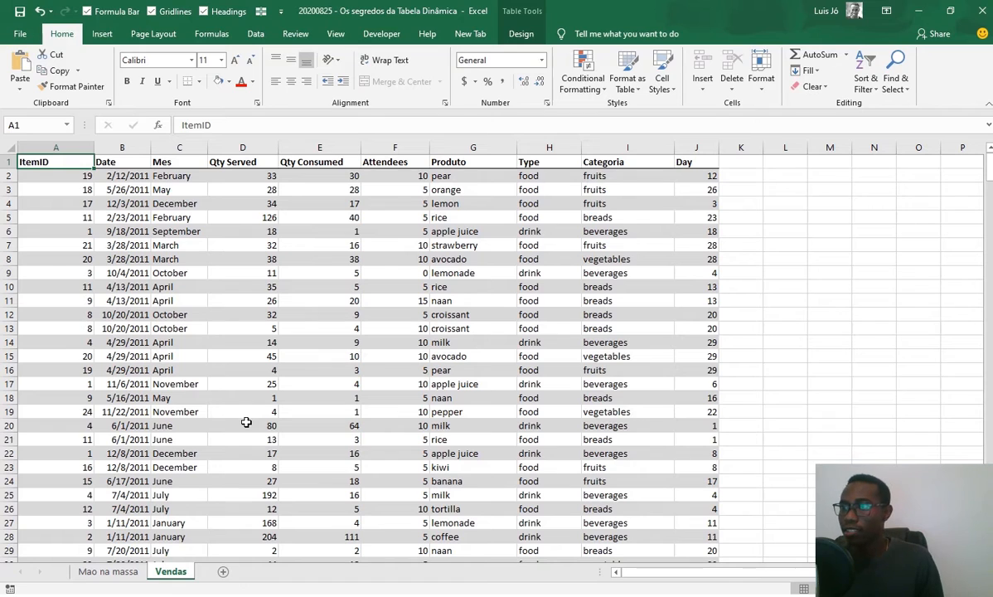
click(374, 357)
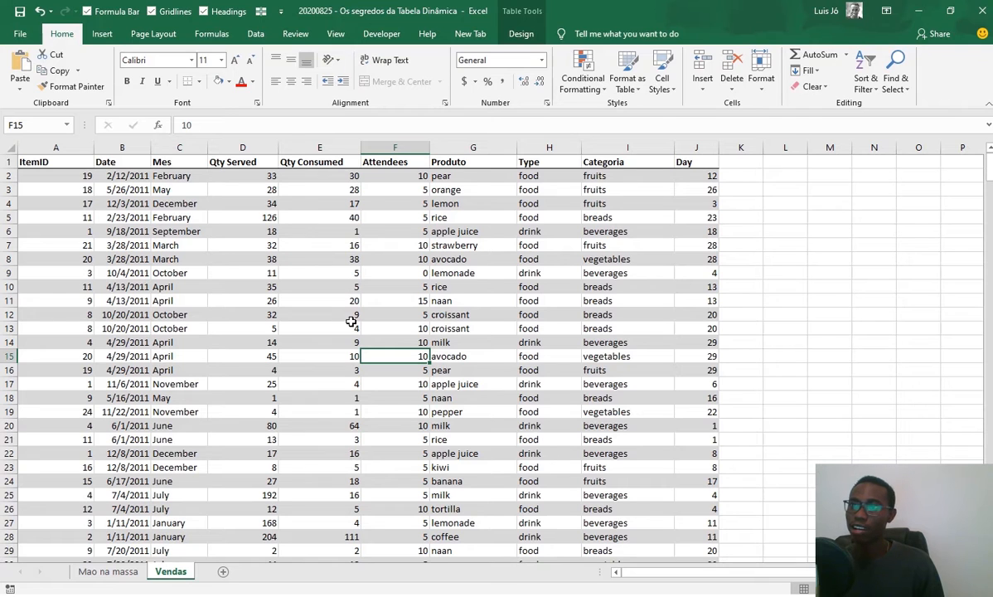
click(74, 149)
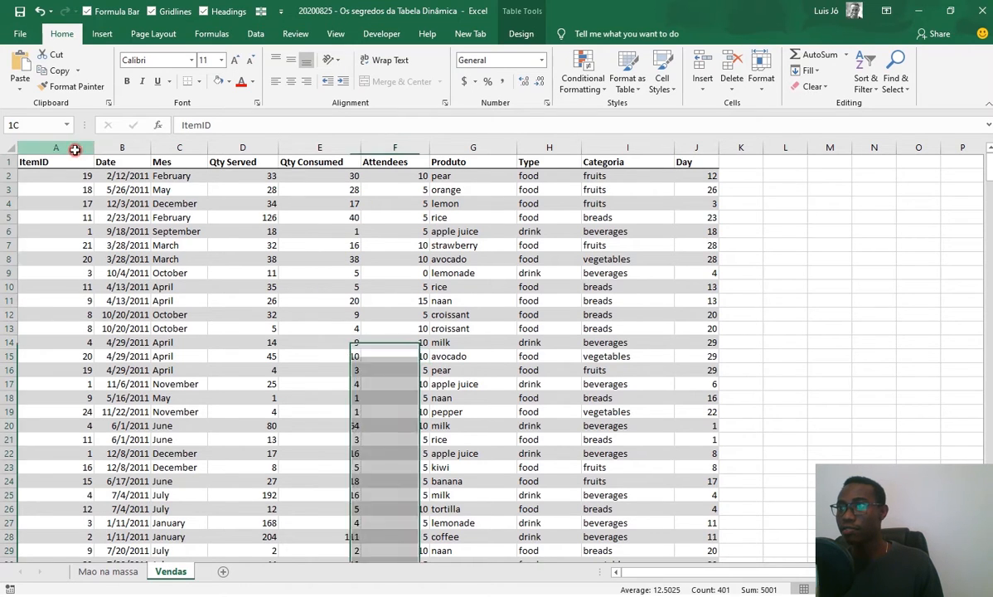
drag(74, 149, 656, 147)
click(625, 214)
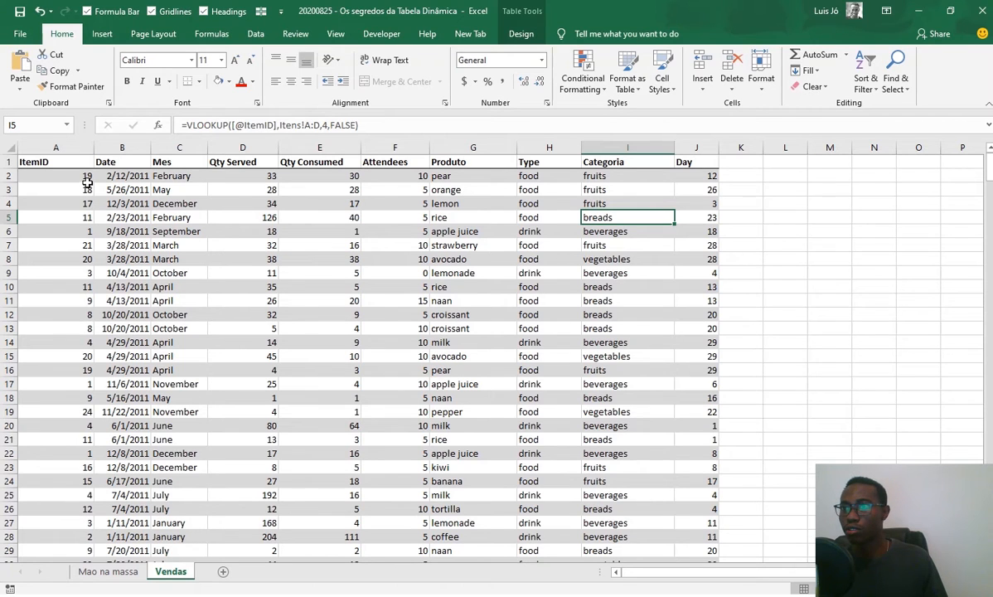
click(185, 175)
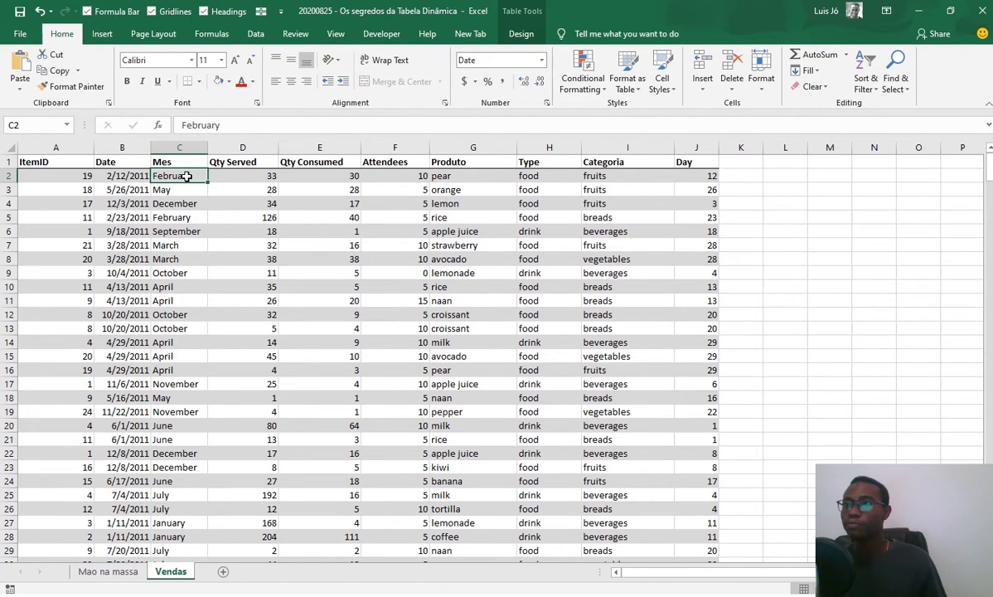
click(227, 173)
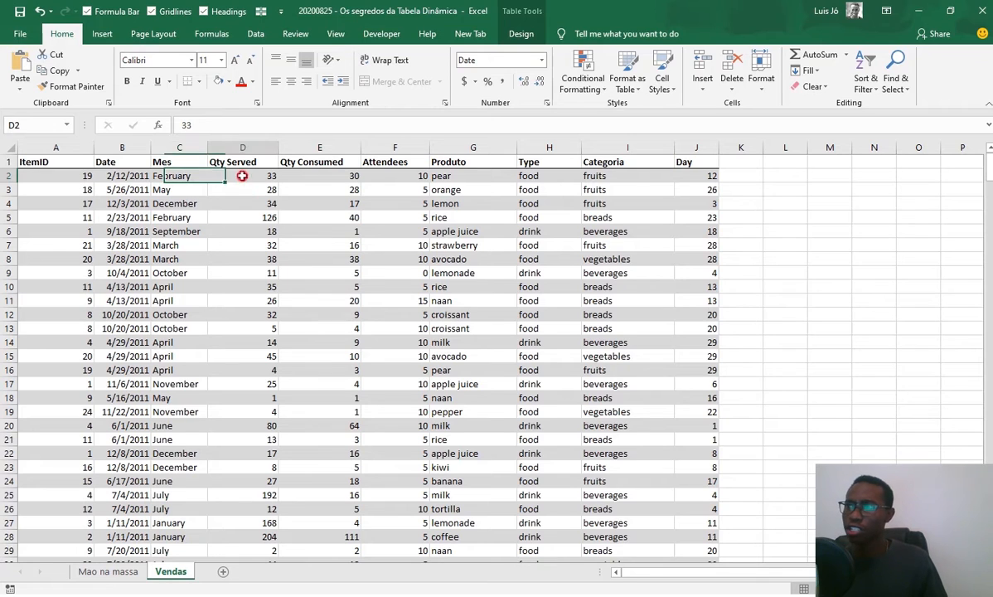
click(524, 174)
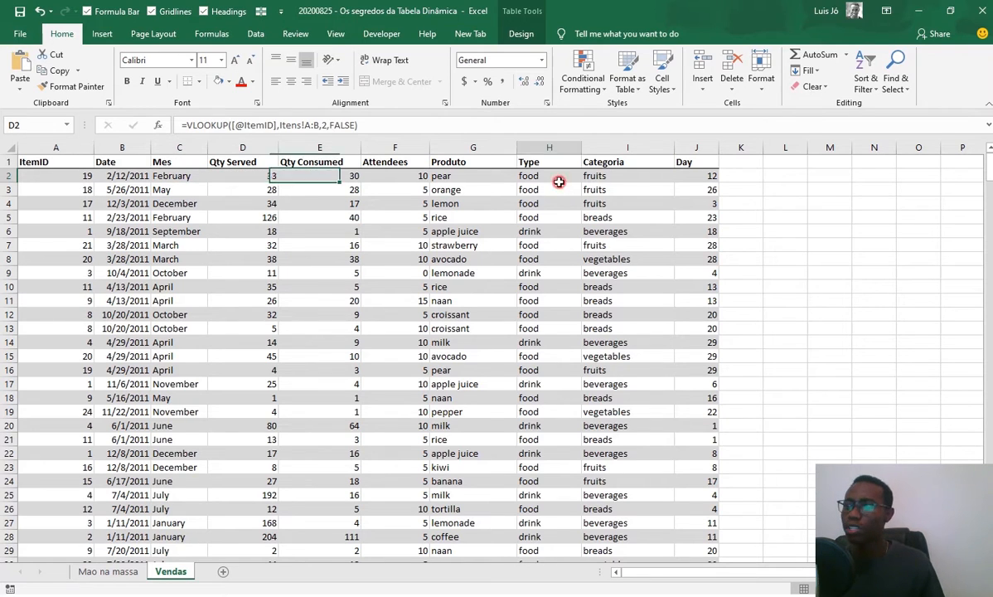
click(622, 176)
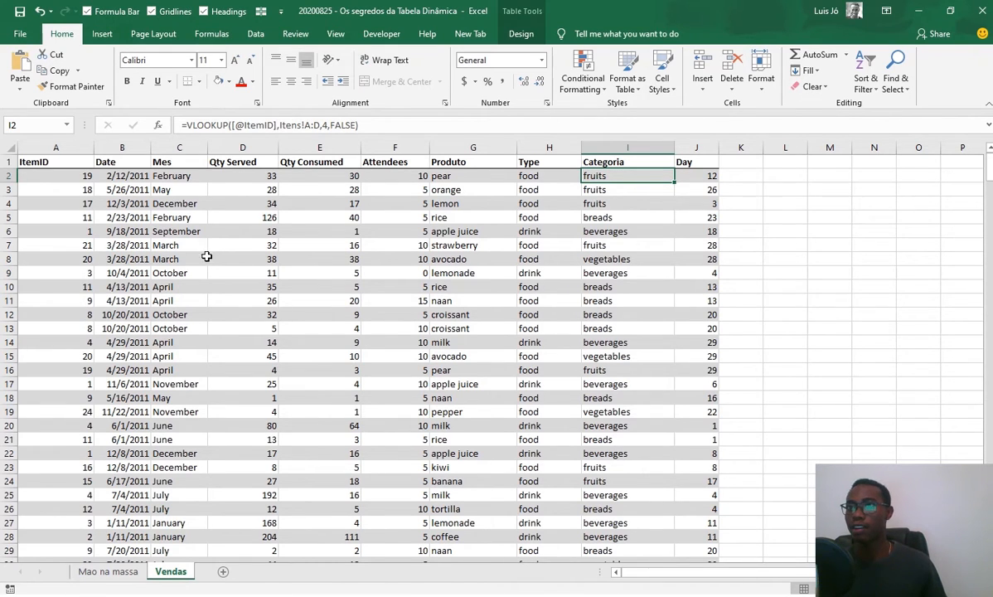
click(75, 189)
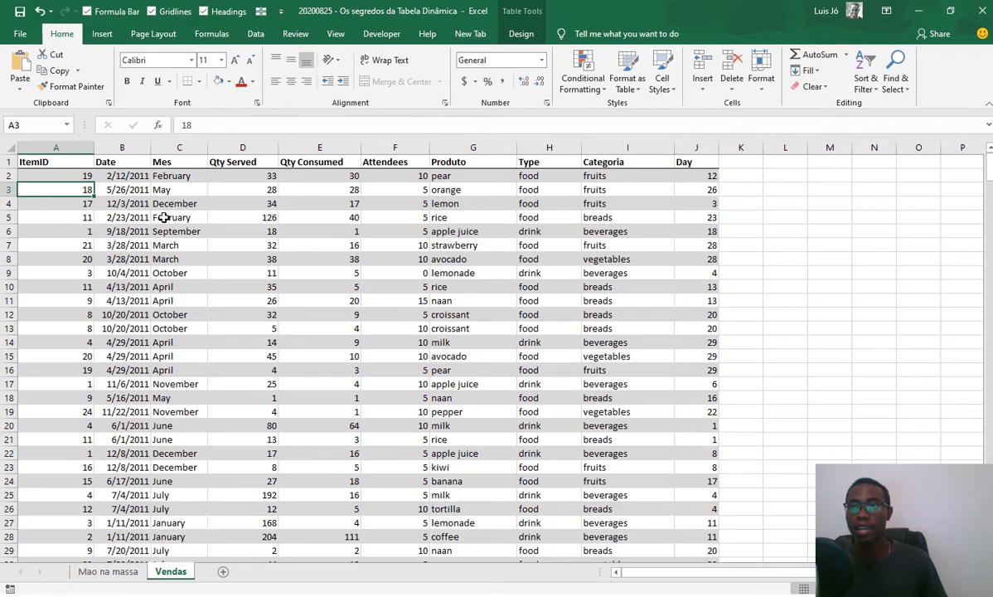
Step: Add a new blank worksheet and copy the entire Vendas table, including its headers
click(223, 572)
click(171, 572)
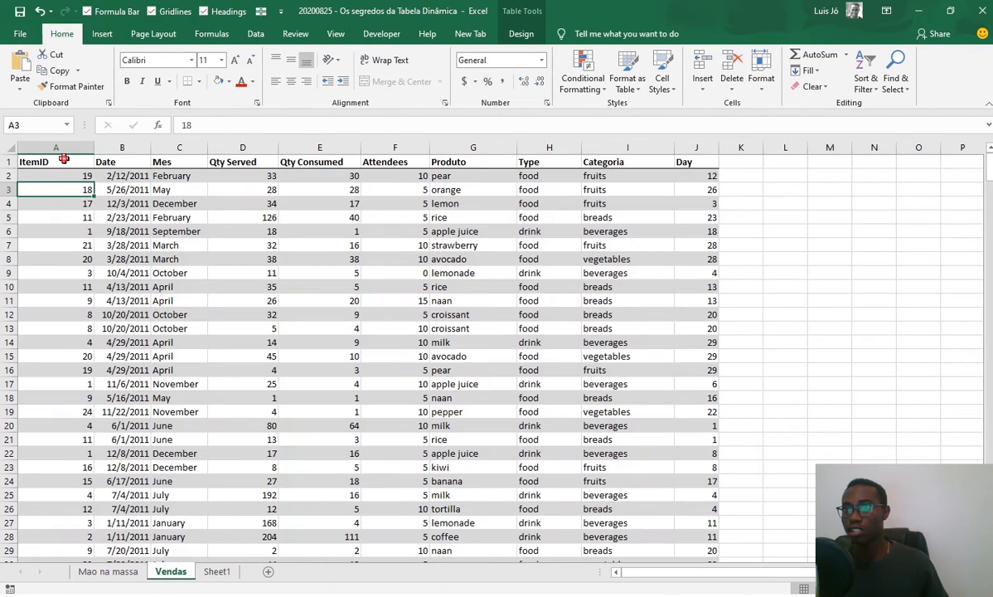
click(64, 158)
click(68, 162)
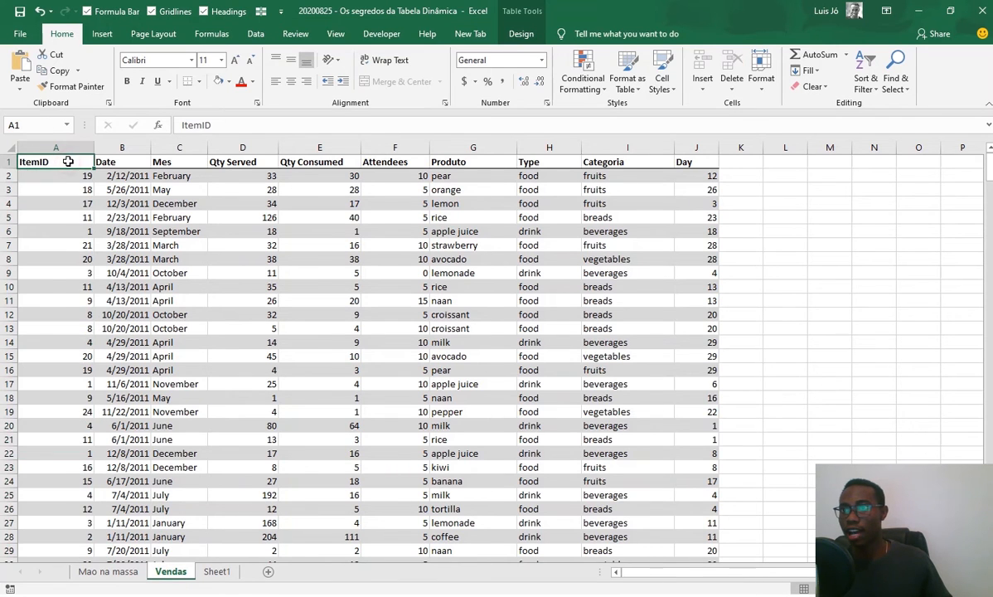
key(ctrl+shift+End)
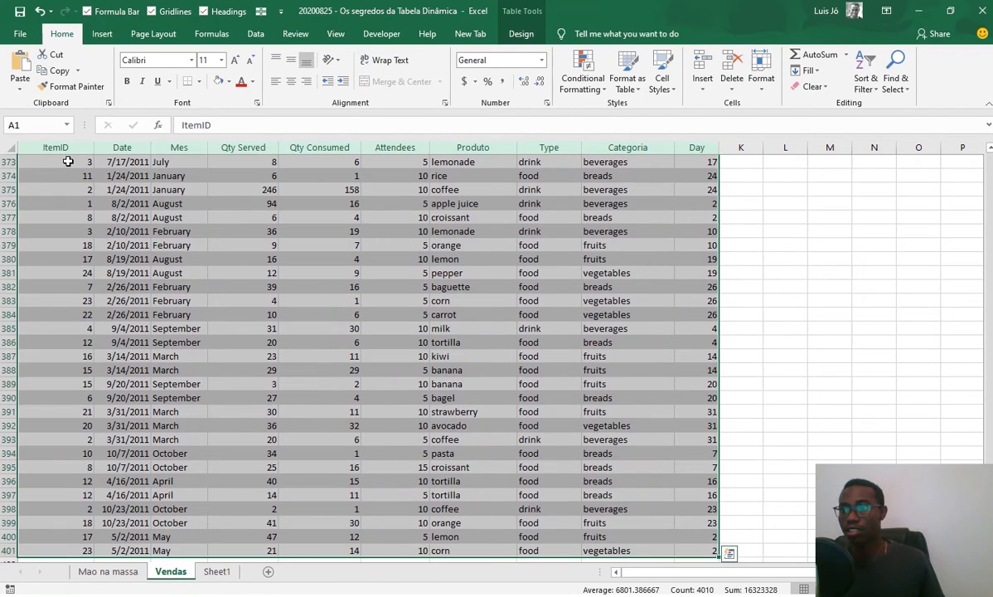
key(ctrl+c)
Step: Paste the copied data as values only at cell A1 of the new sheet and widen the Date column
click(217, 571)
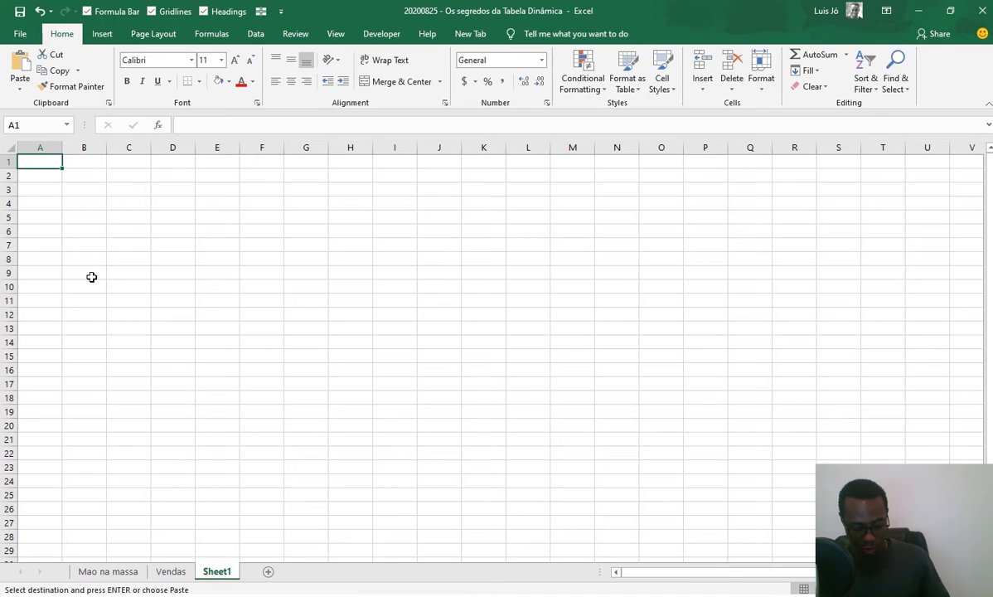
key(ctrl+alt+v)
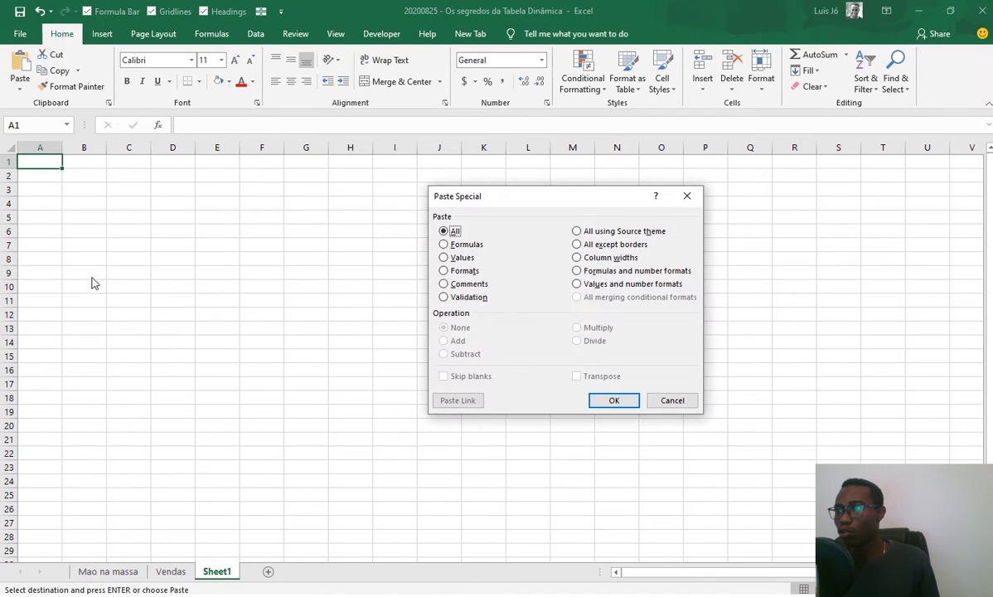
click(444, 257)
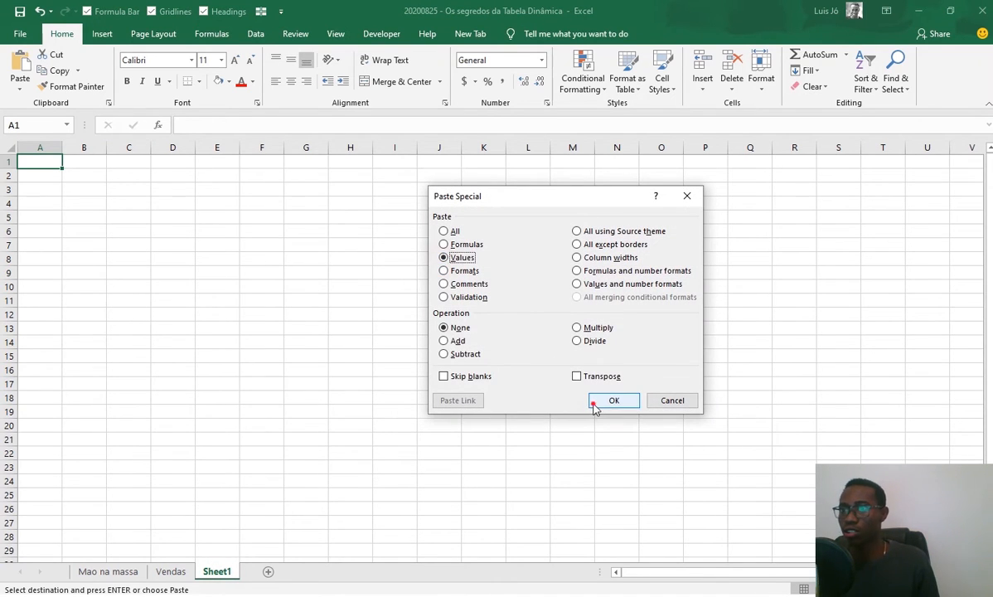
click(614, 400)
click(341, 341)
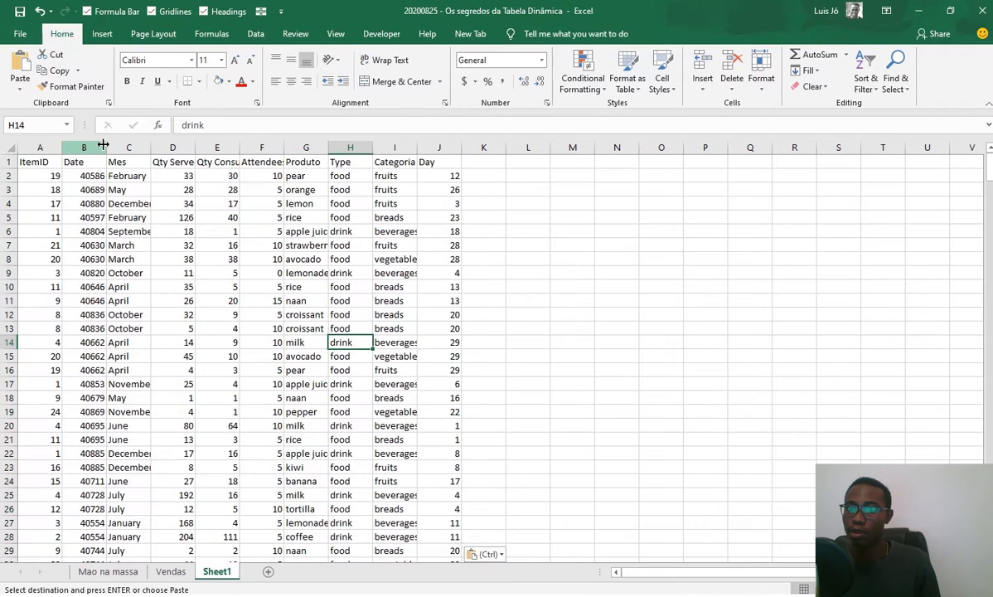
drag(106, 148, 133, 147)
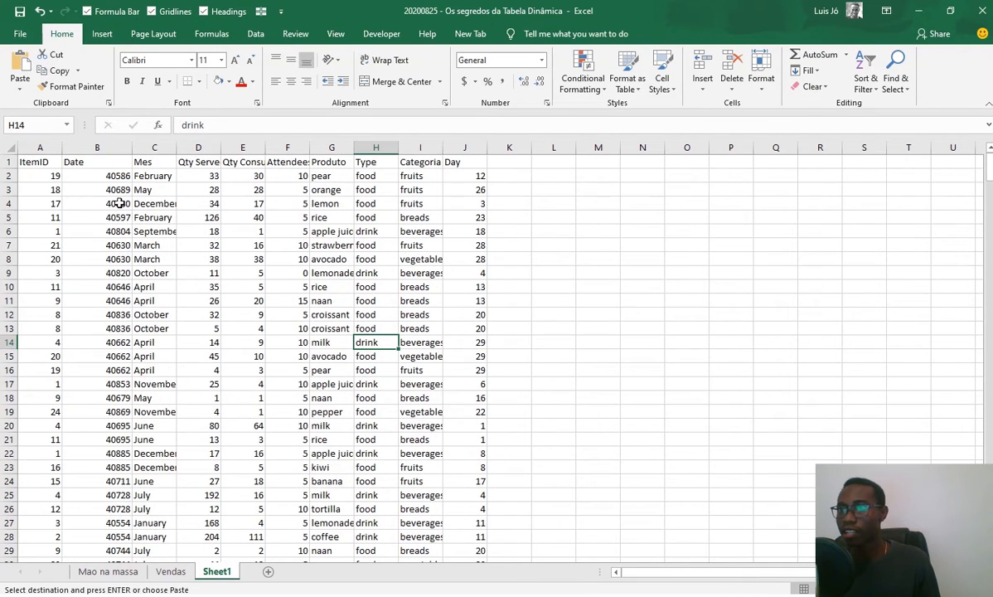
Step: Return to the first cell of the Vendas sheet and clear the pending copy selection
click(171, 571)
click(216, 466)
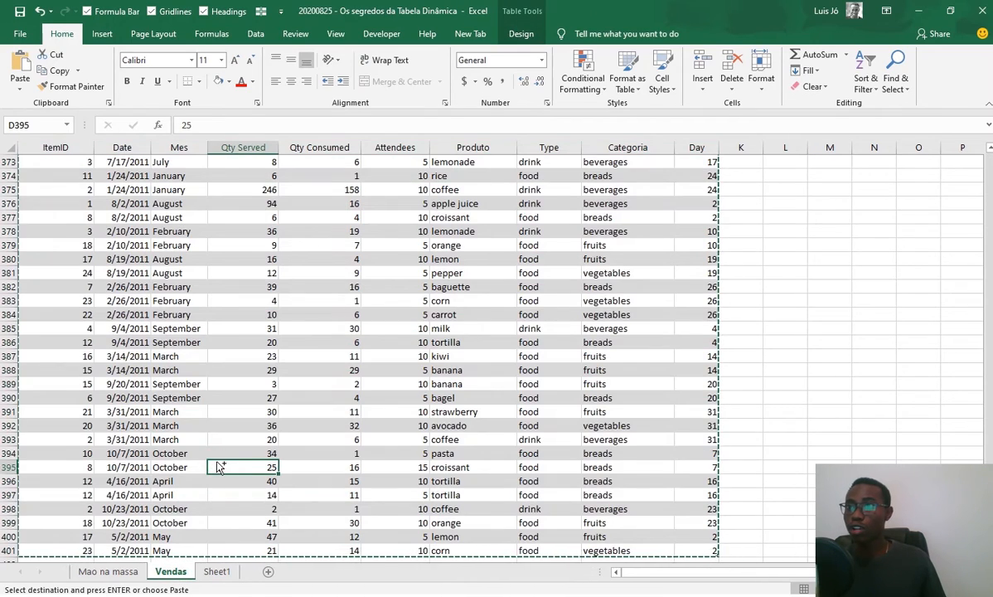
key(ctrl+Home)
key(Escape)
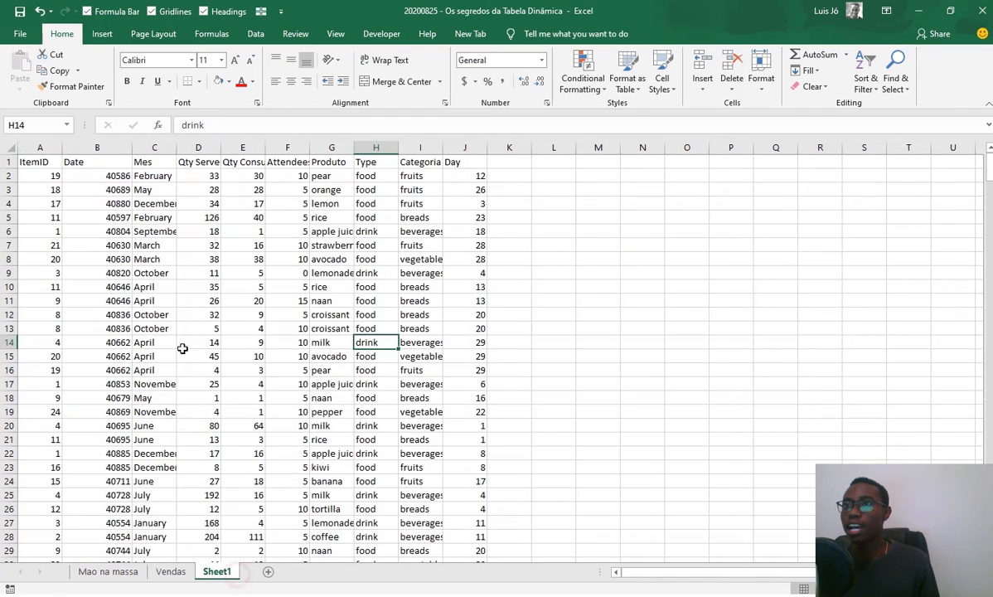
Step: Examine the column and row structure of the pasted data on Sheet1, highlighting single and multiple columns and rows
click(216, 572)
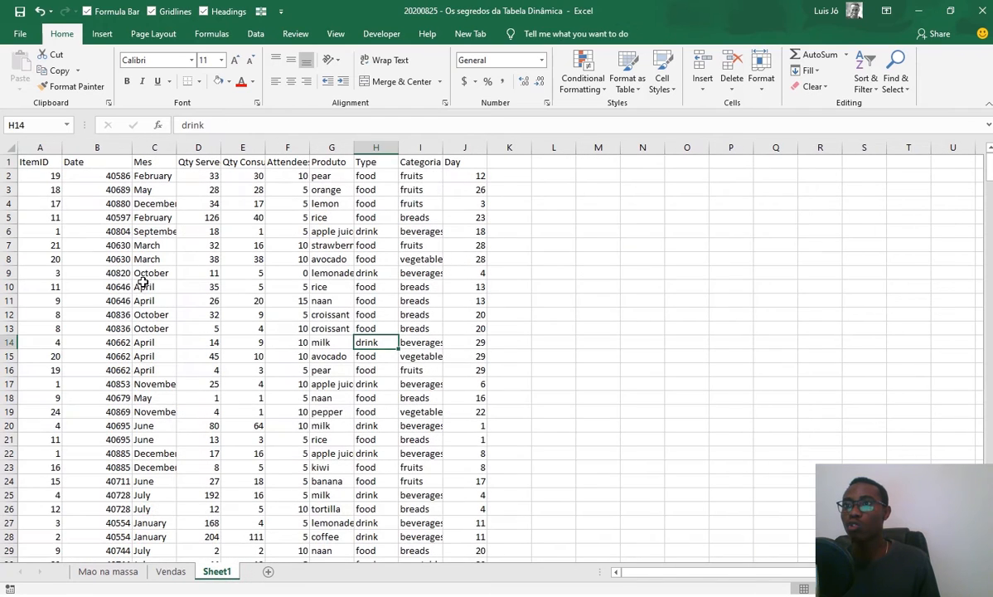
click(38, 147)
click(81, 145)
click(154, 146)
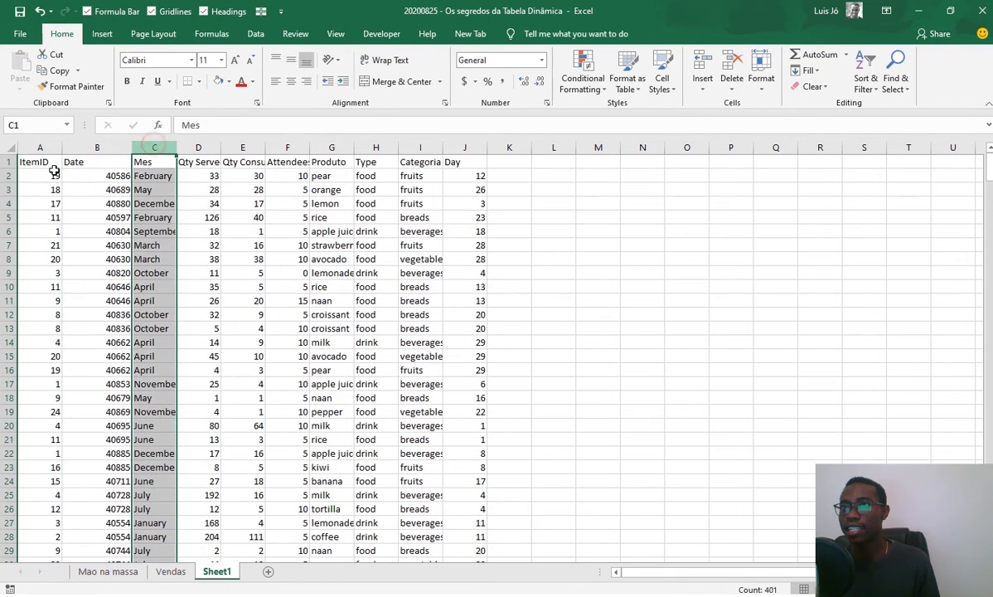
click(8, 190)
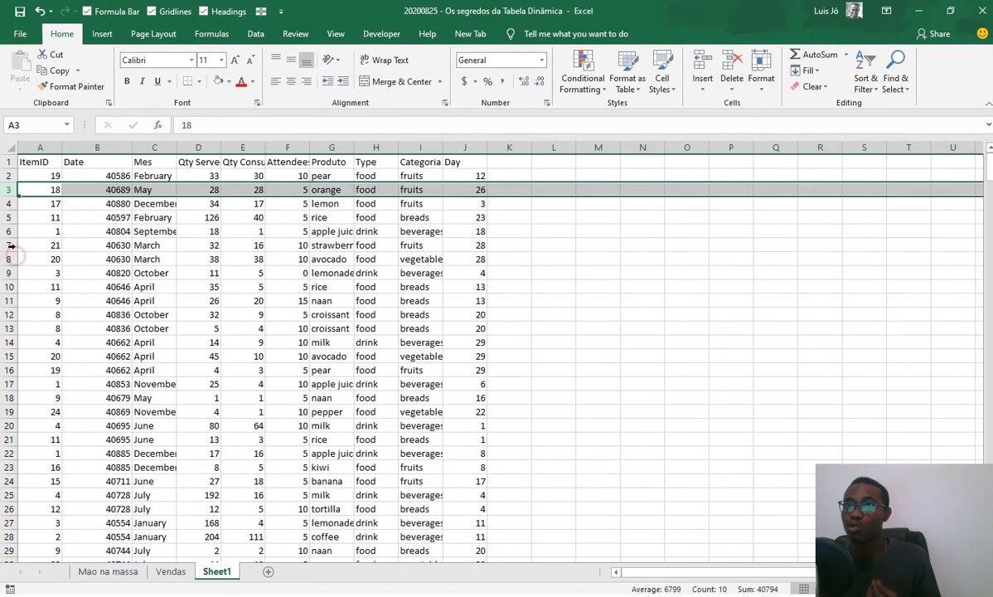
click(8, 217)
drag(10, 211, 10, 207)
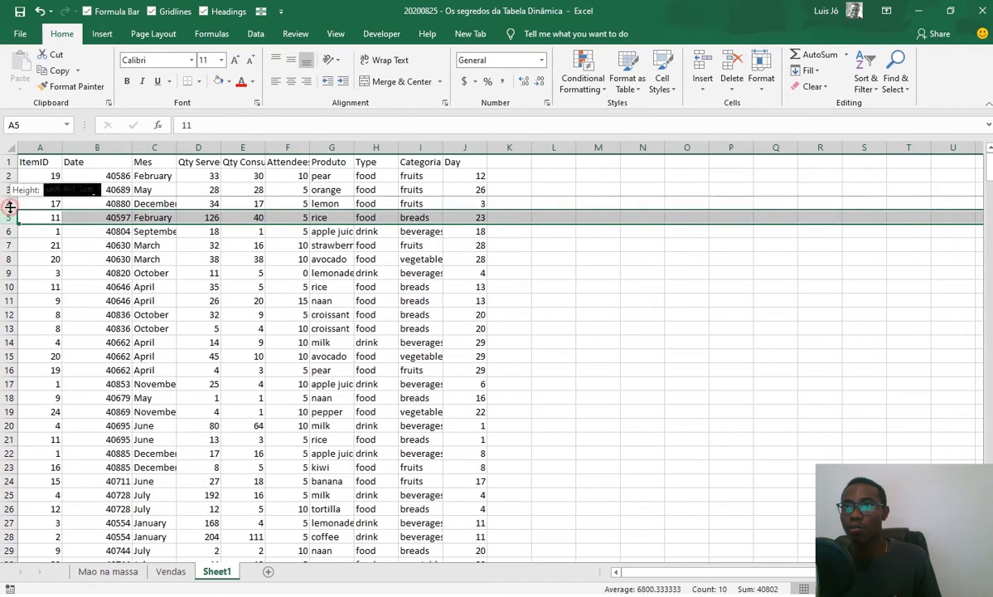
click(8, 203)
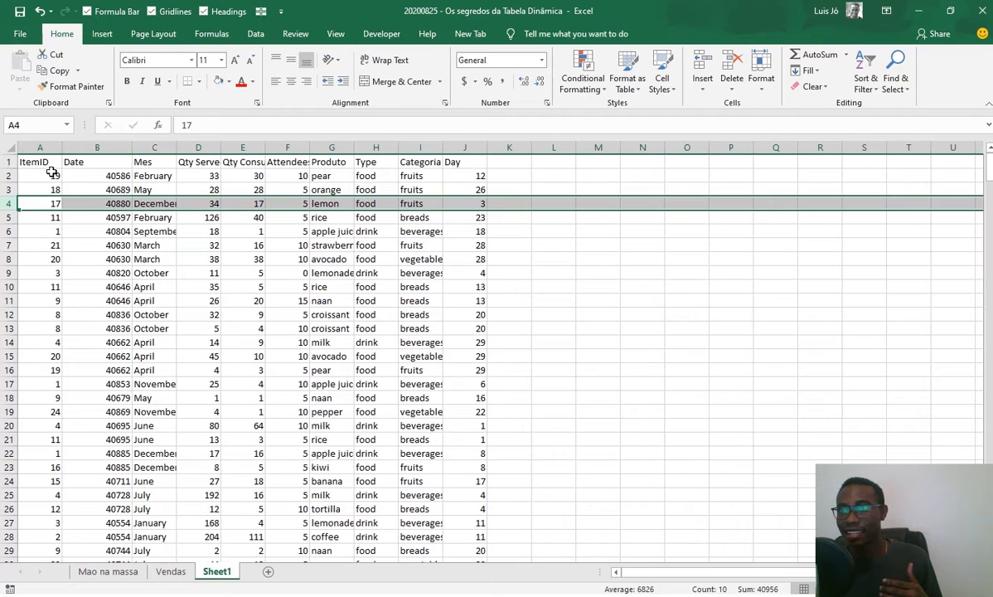
drag(40, 147, 375, 147)
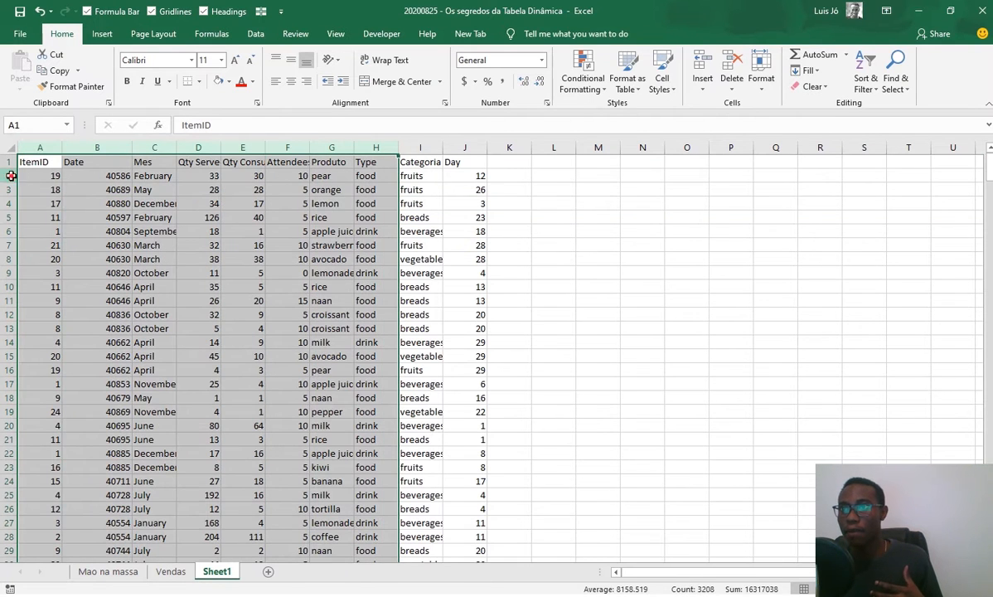
drag(10, 176, 8, 425)
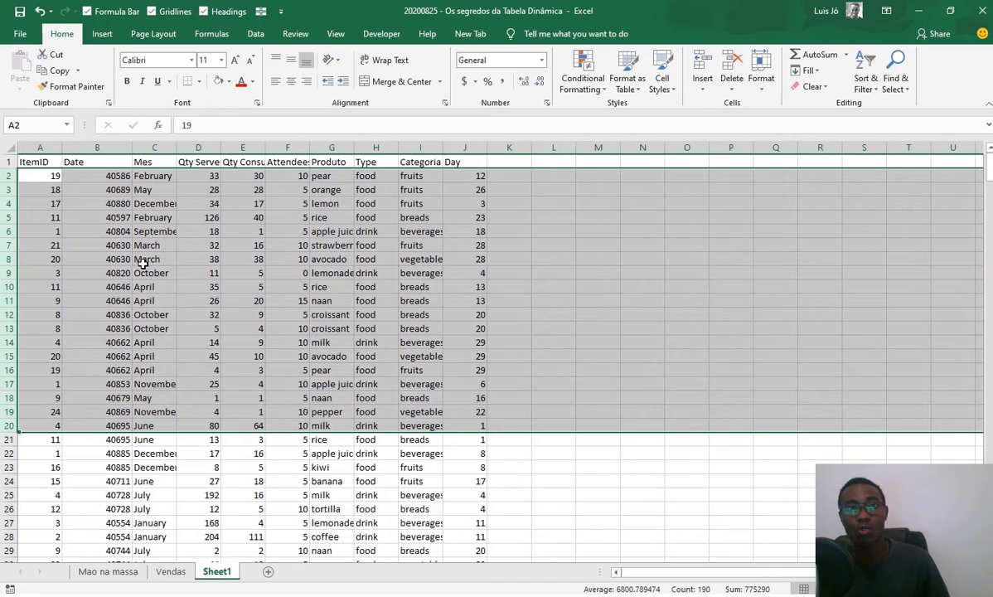
click(240, 271)
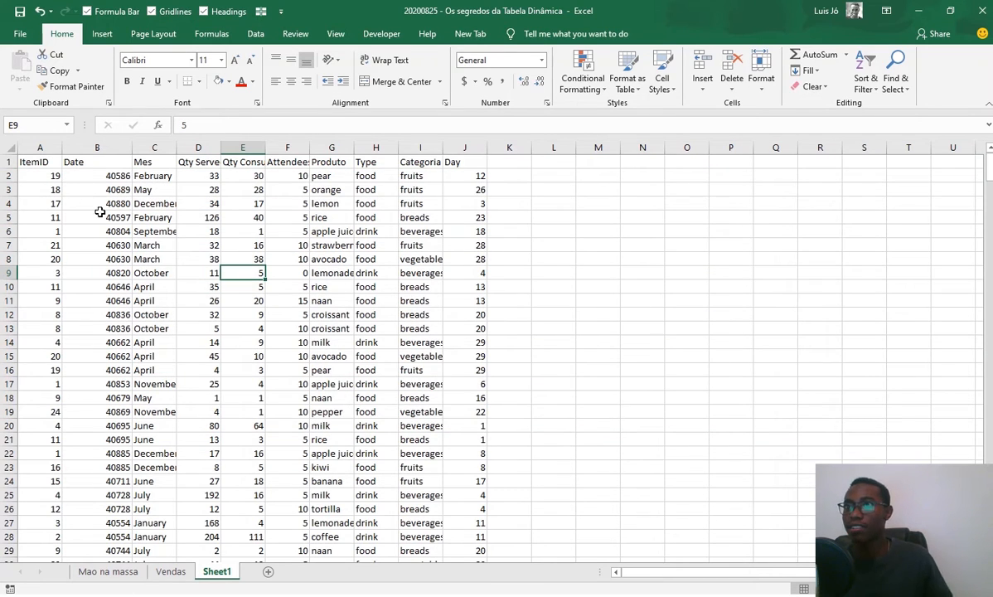
Step: Try to convert the whole pasted data range on Sheet1, starting at A1, into a table
click(55, 164)
key(ctrl+shift+End)
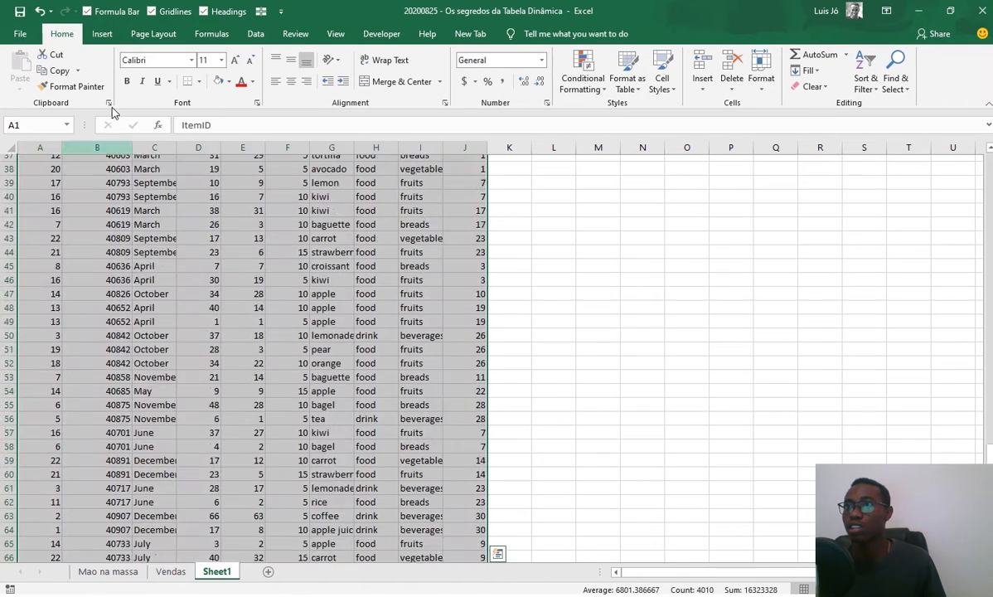
click(102, 33)
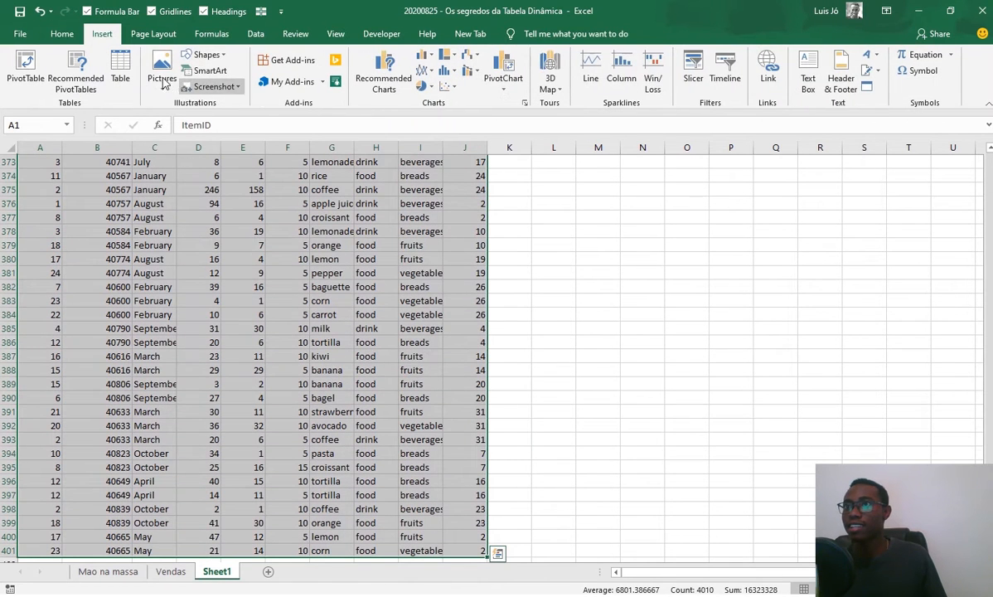
click(121, 70)
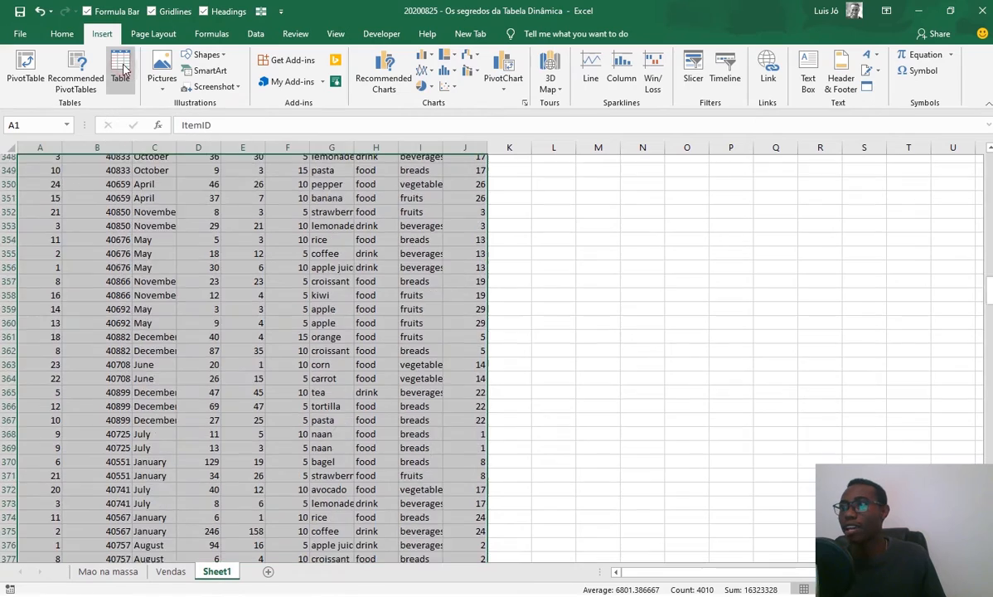
click(628, 258)
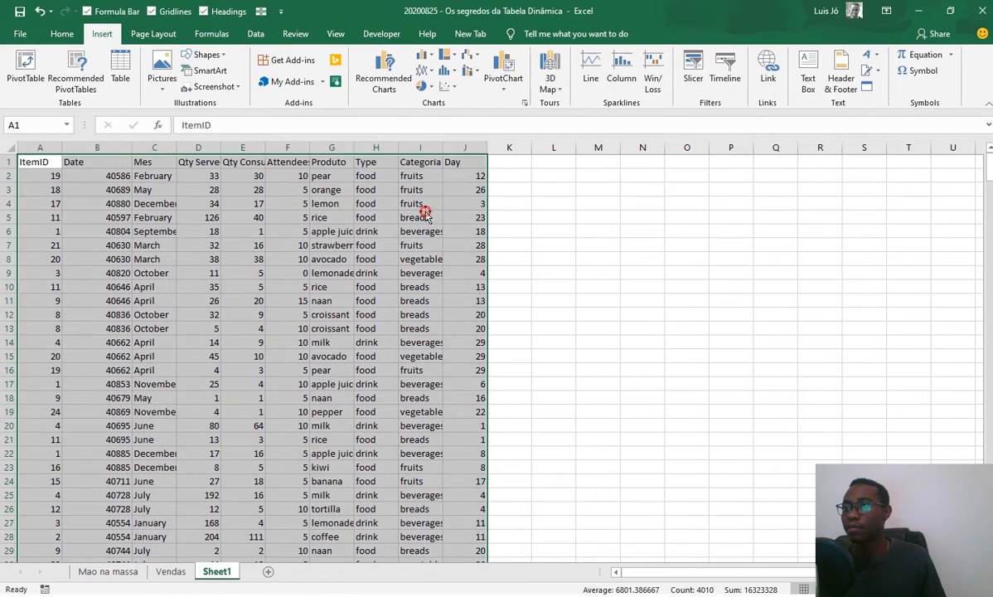
click(417, 218)
Step: On the Vendas sheet, select empty cell L2 and table cell I4 to compare the tools offered outside and inside the table
click(191, 573)
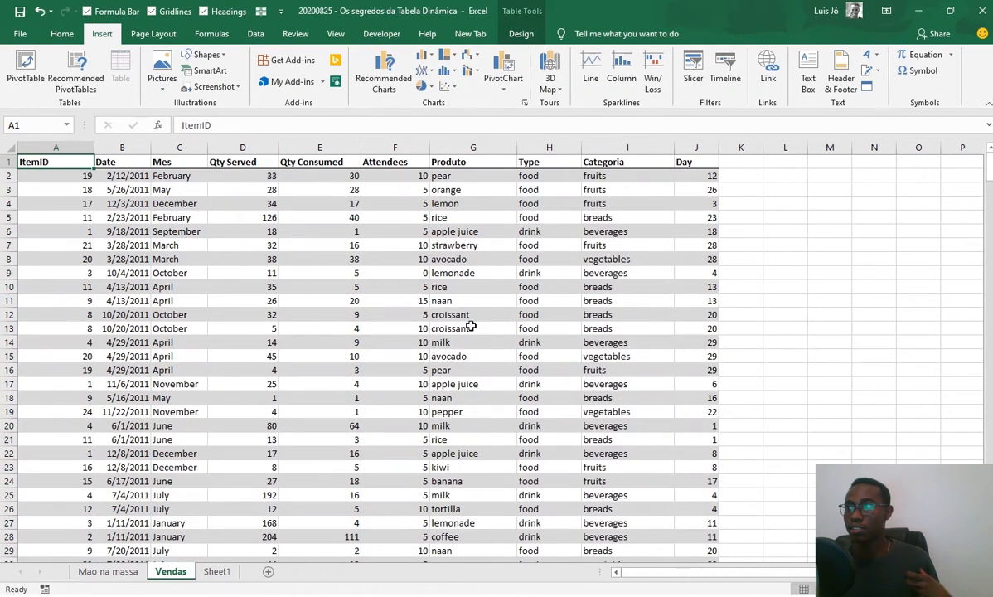
click(767, 175)
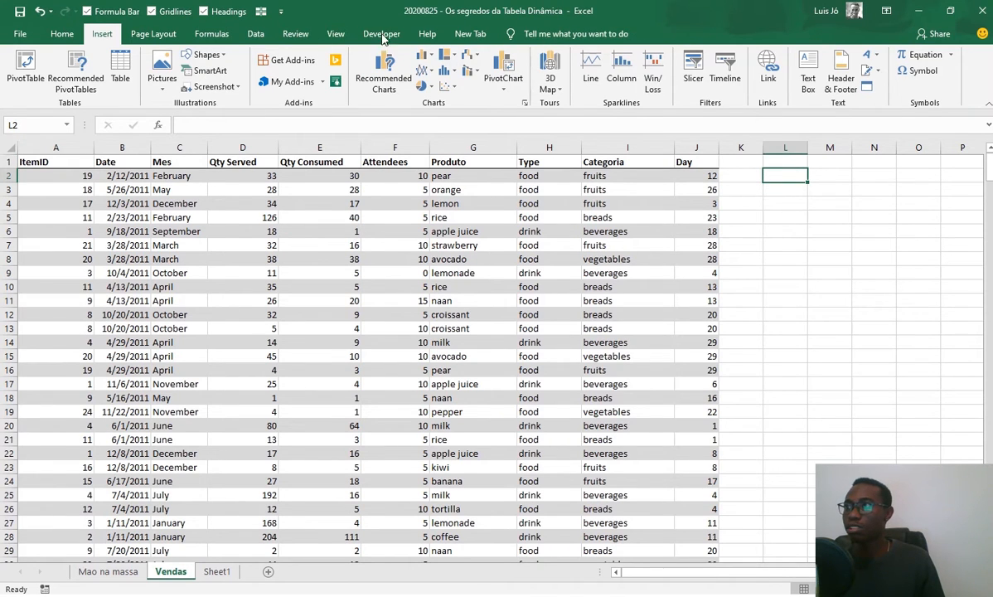
click(585, 202)
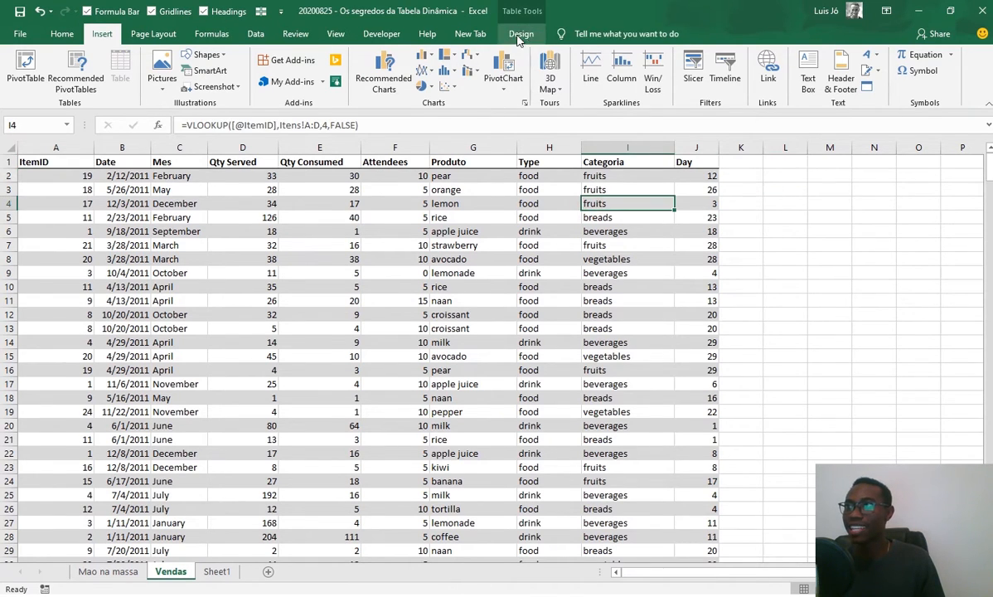
Step: On Sheet1, select several cells in the plain data range to check which tools are offered there
click(218, 571)
click(386, 204)
click(580, 213)
click(378, 231)
click(299, 386)
drag(167, 270, 184, 262)
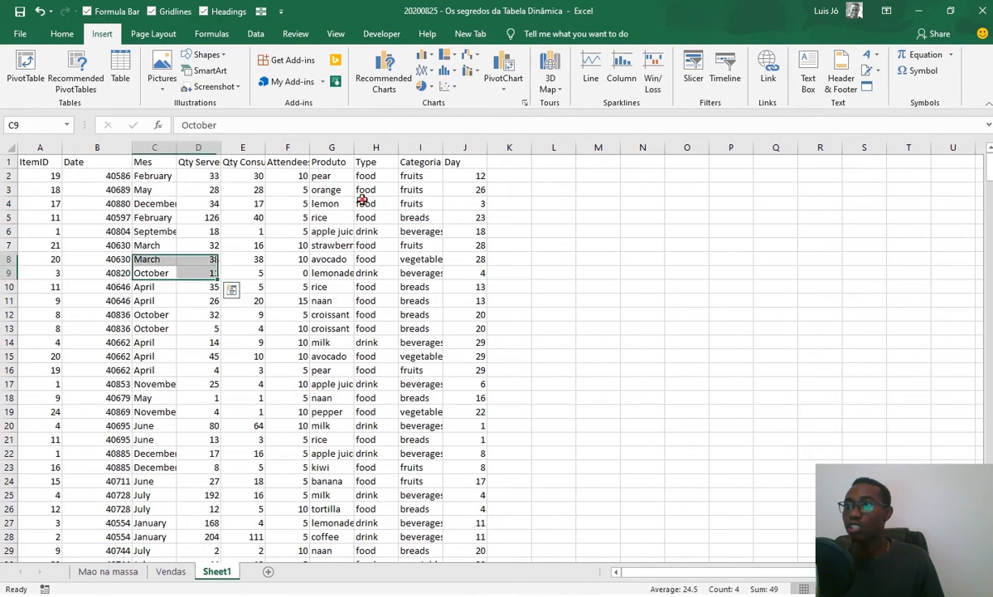
click(363, 201)
click(468, 264)
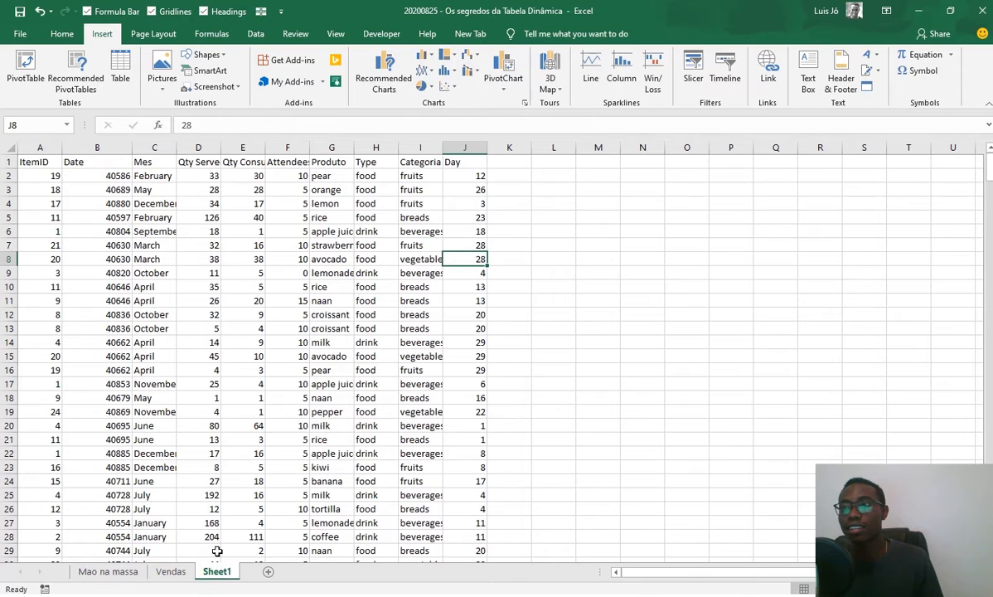
Step: Alternate between Vendas and Sheet1 to compare the formatted table with the plain pasted data
click(171, 571)
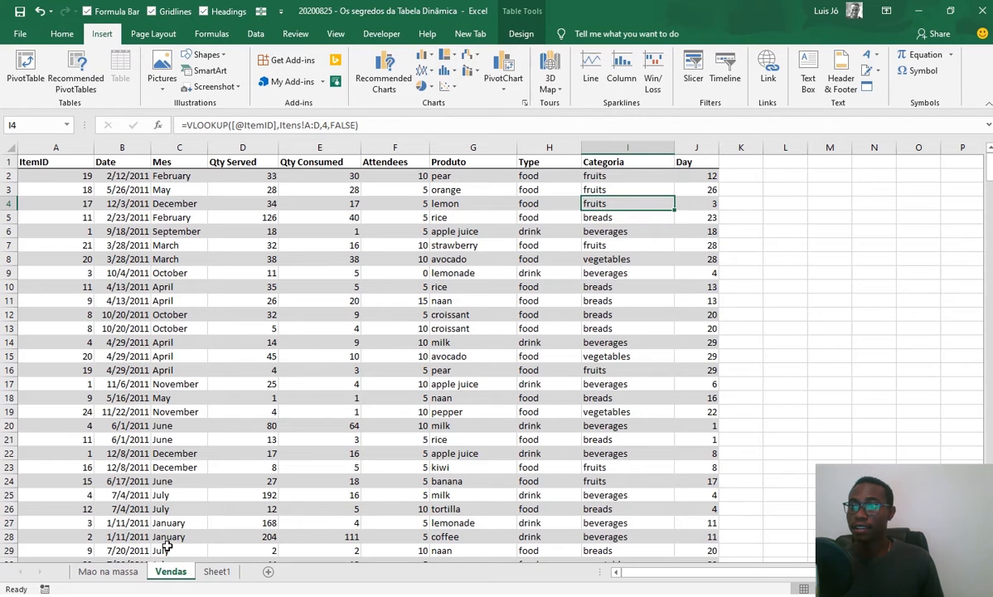
click(217, 572)
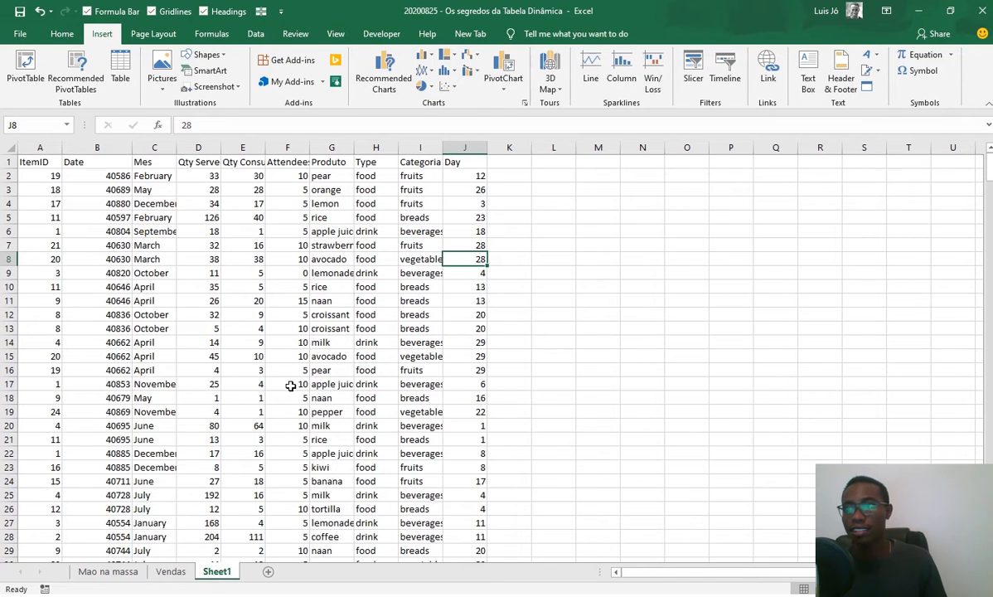
click(172, 571)
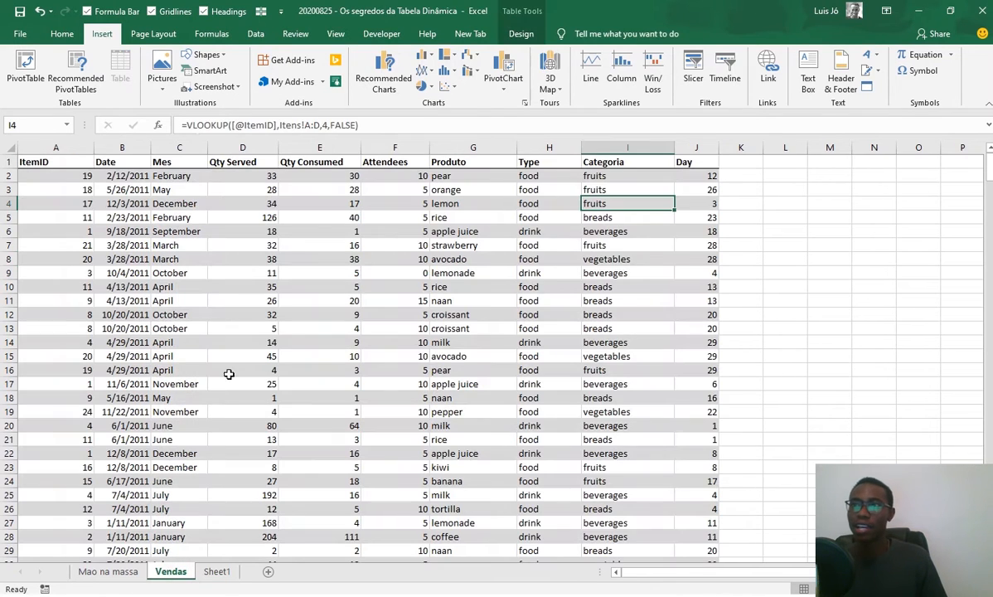
click(315, 299)
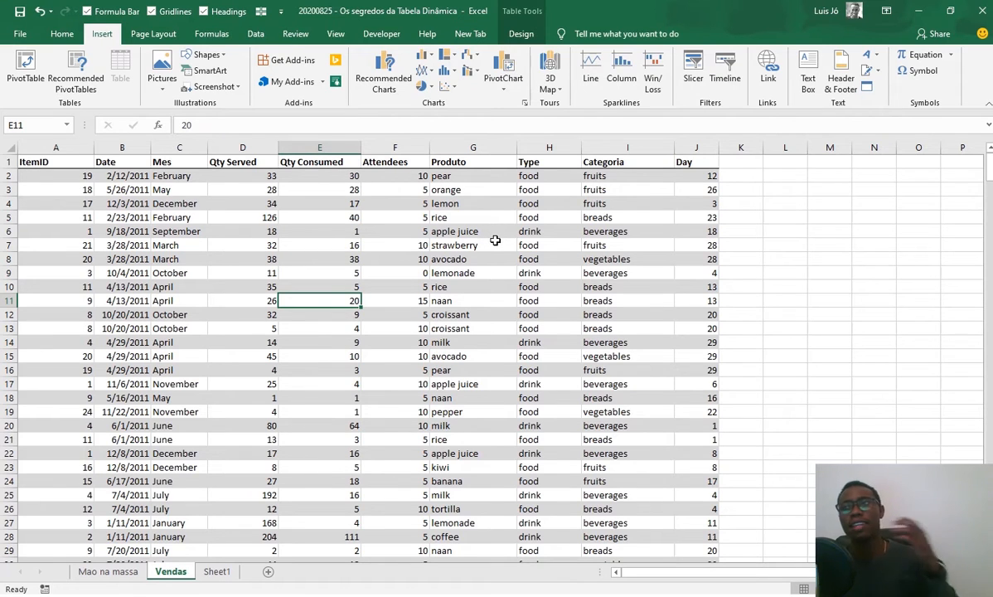
click(511, 242)
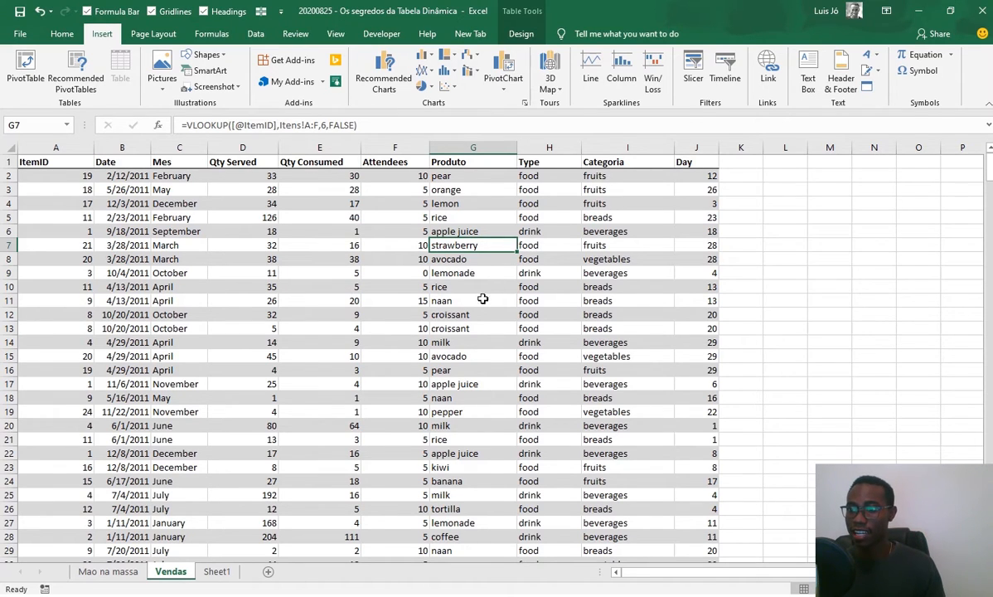
click(222, 572)
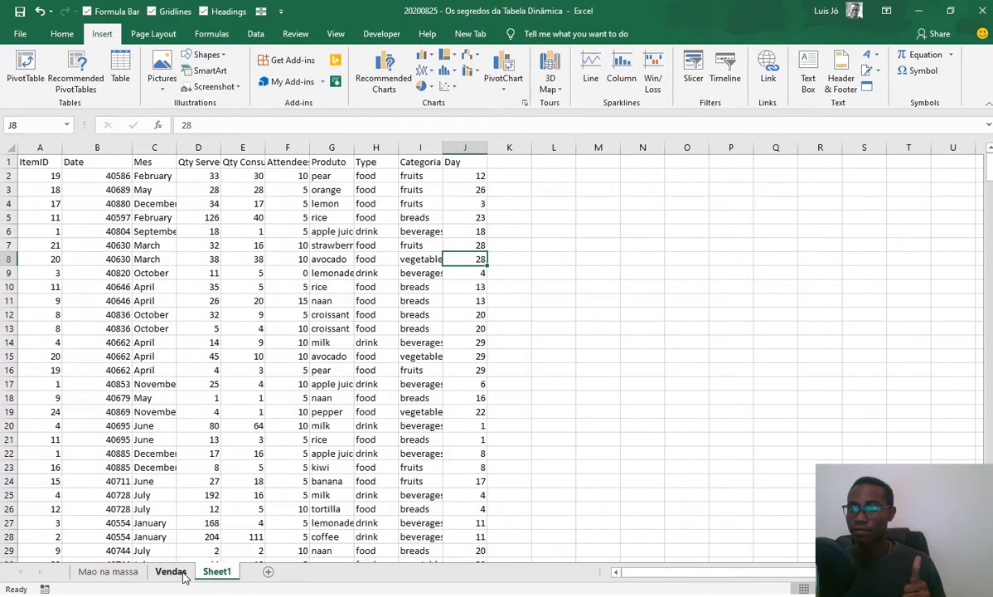
click(183, 574)
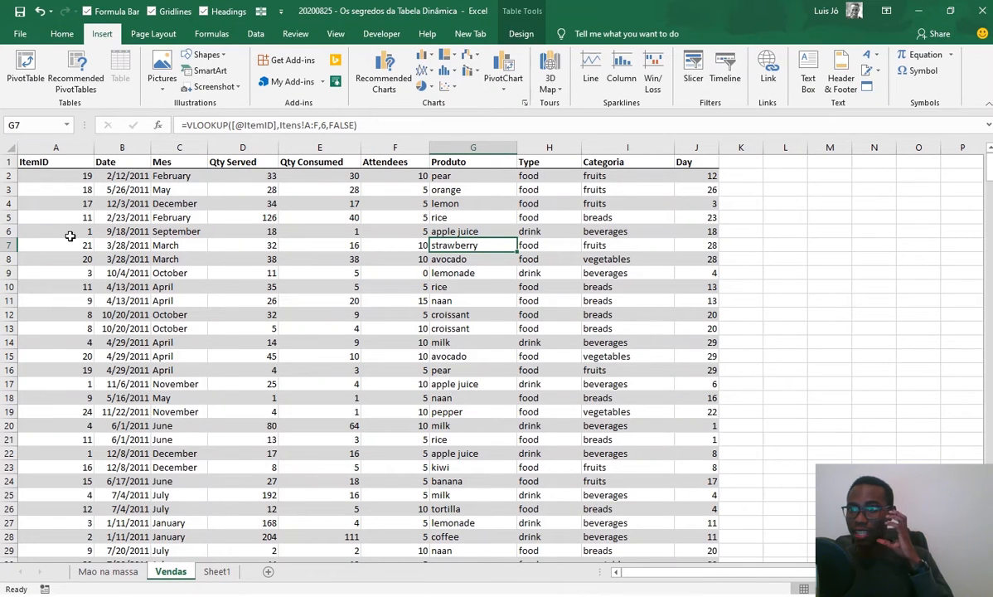
Step: Examine the Vendas table's structure by highlighting column A, columns A to I, the ItemID header, and rows 2 and 3
click(56, 148)
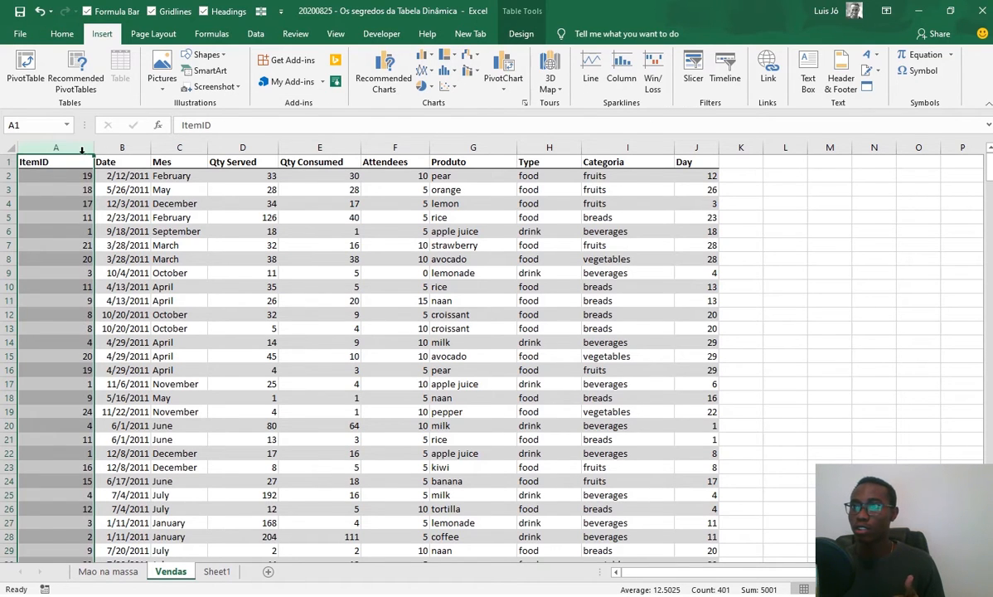
drag(82, 149, 610, 139)
click(604, 186)
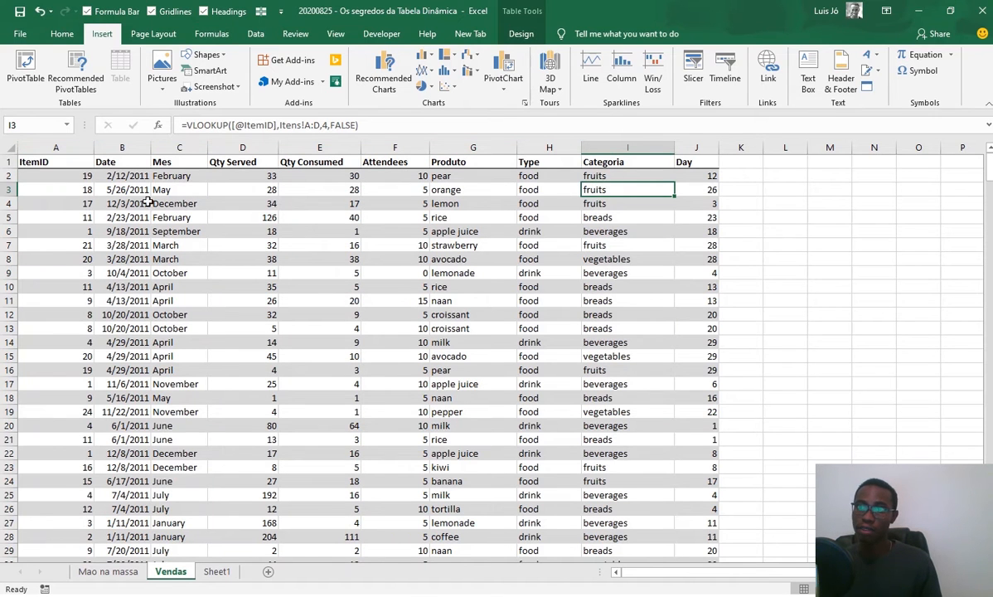
click(82, 146)
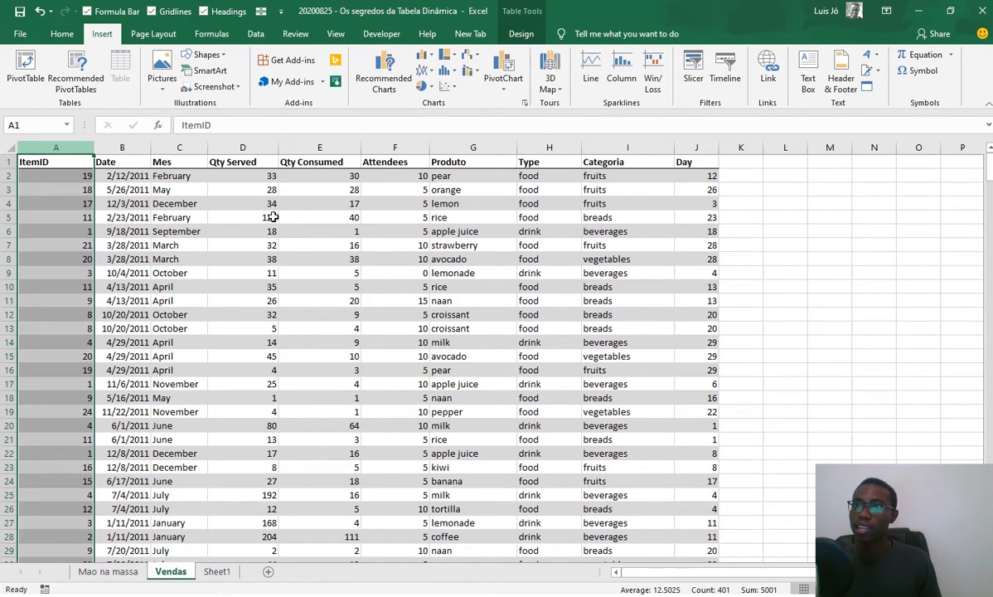
click(380, 273)
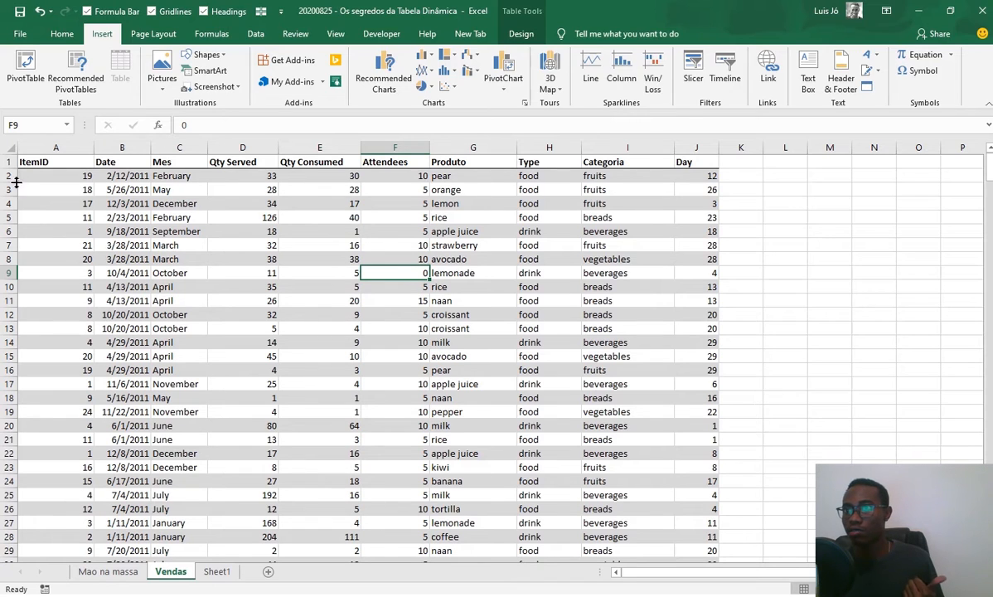
click(49, 161)
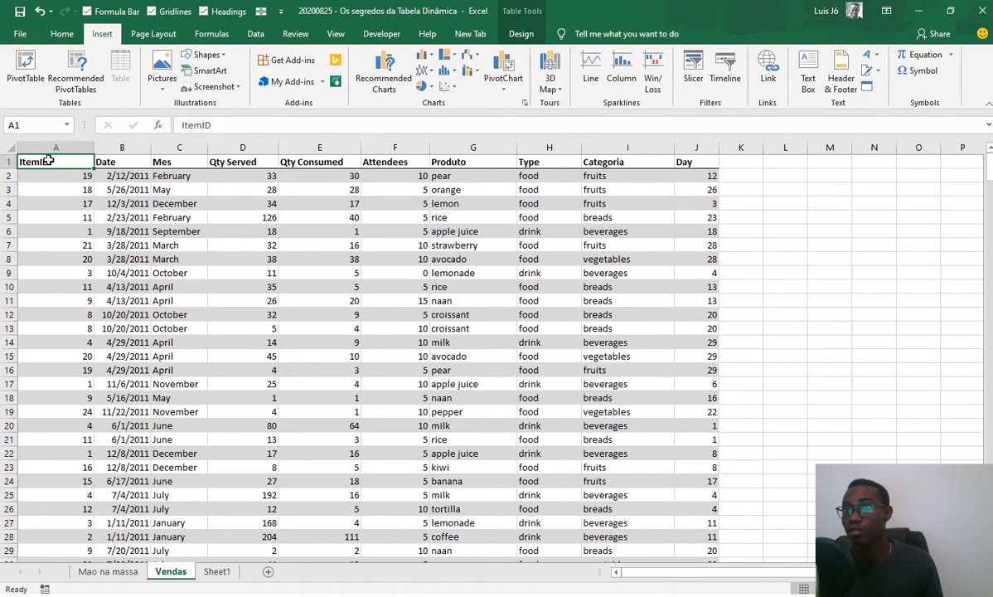
click(10, 177)
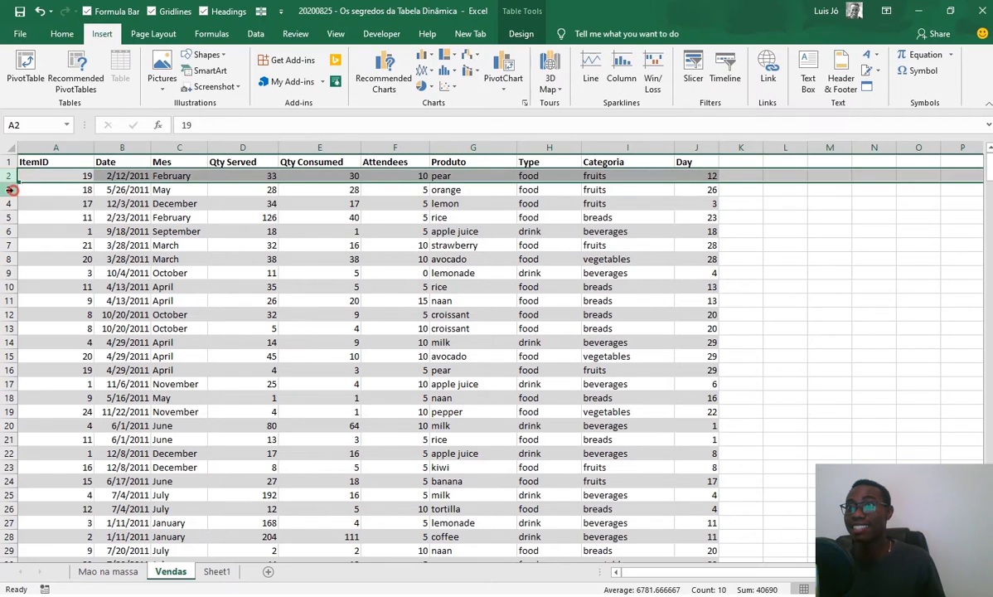
click(10, 192)
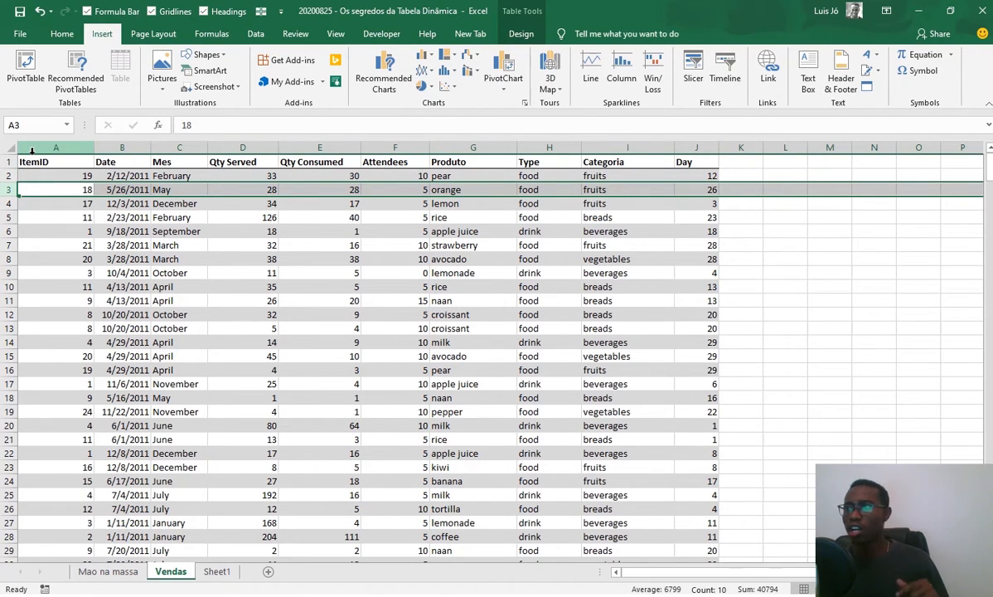
click(286, 285)
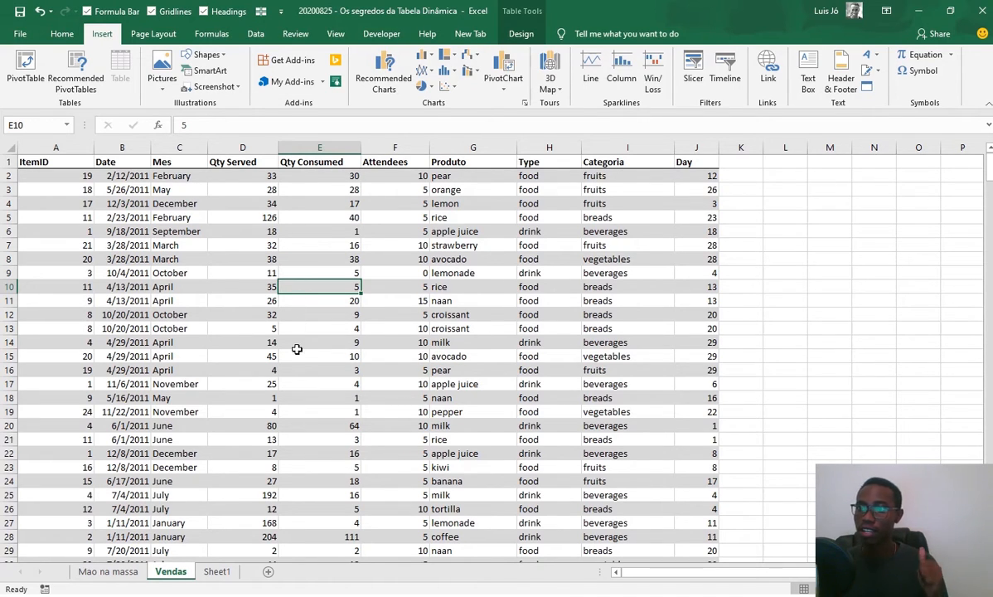
Step: Highlight columns A to J on Sheet1 and A to I on Vendas to compare the plain range with the table
click(217, 572)
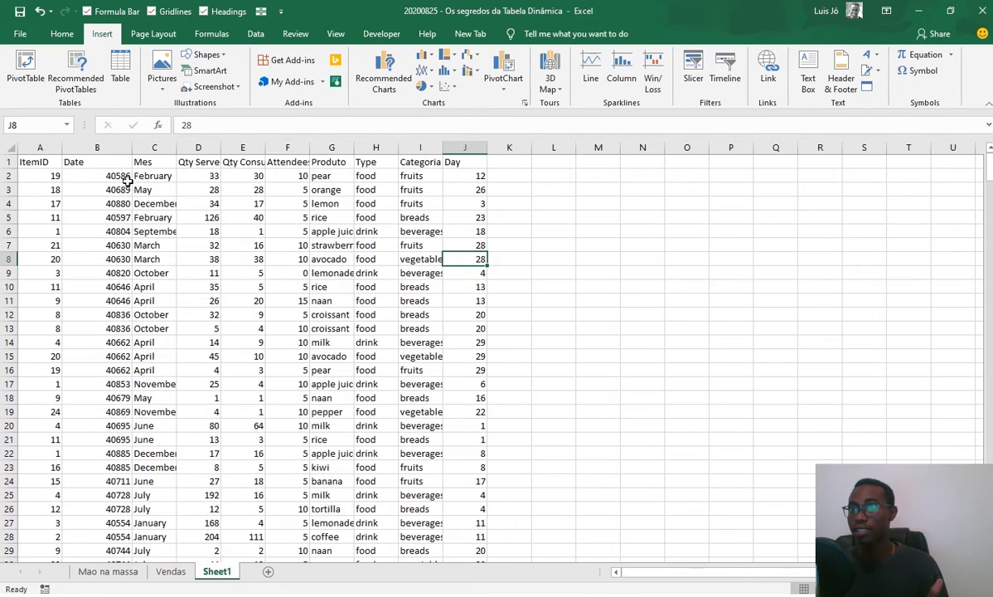
drag(40, 146, 454, 146)
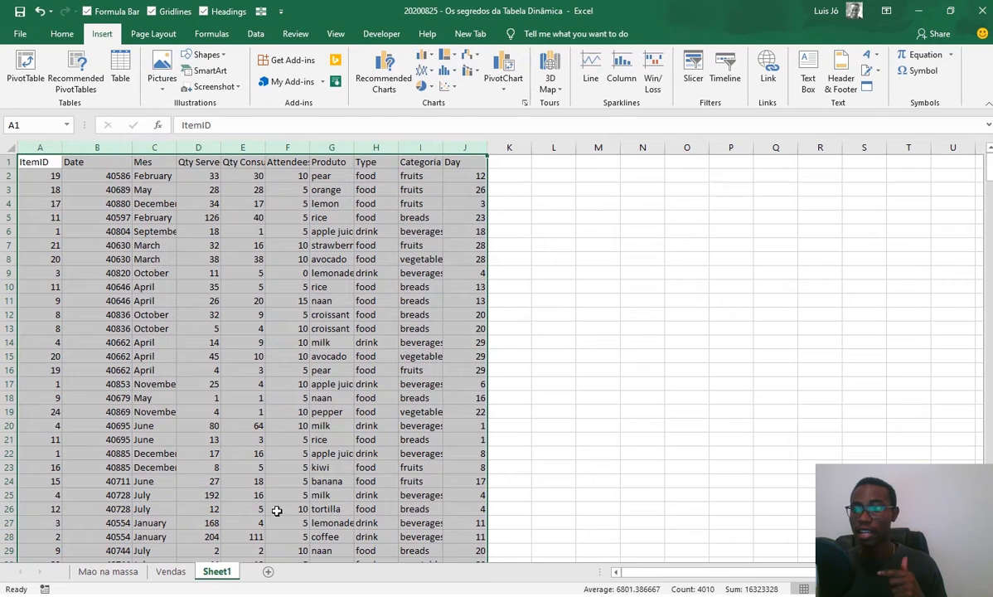
click(171, 572)
drag(58, 148, 659, 140)
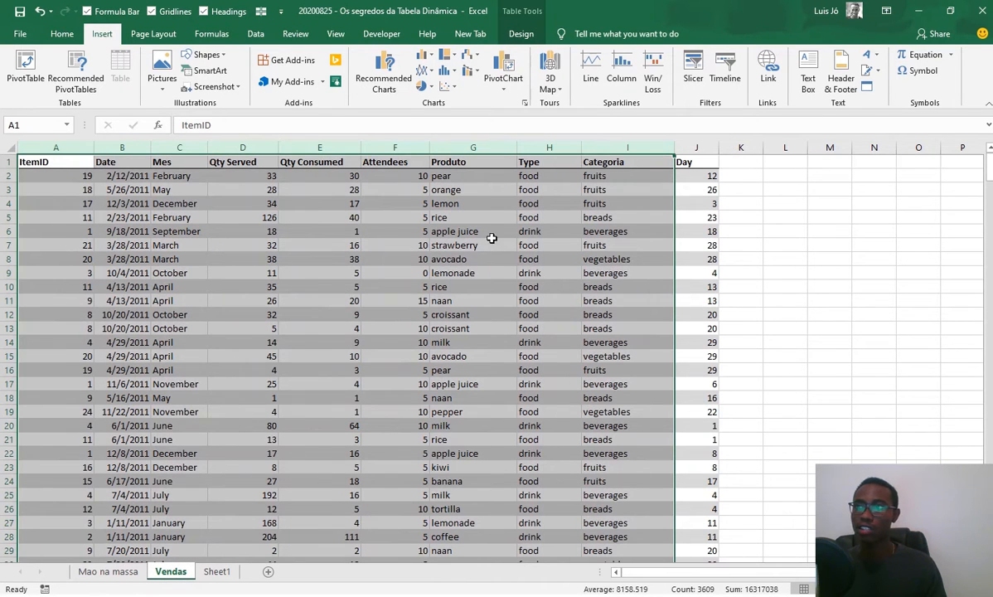
click(461, 243)
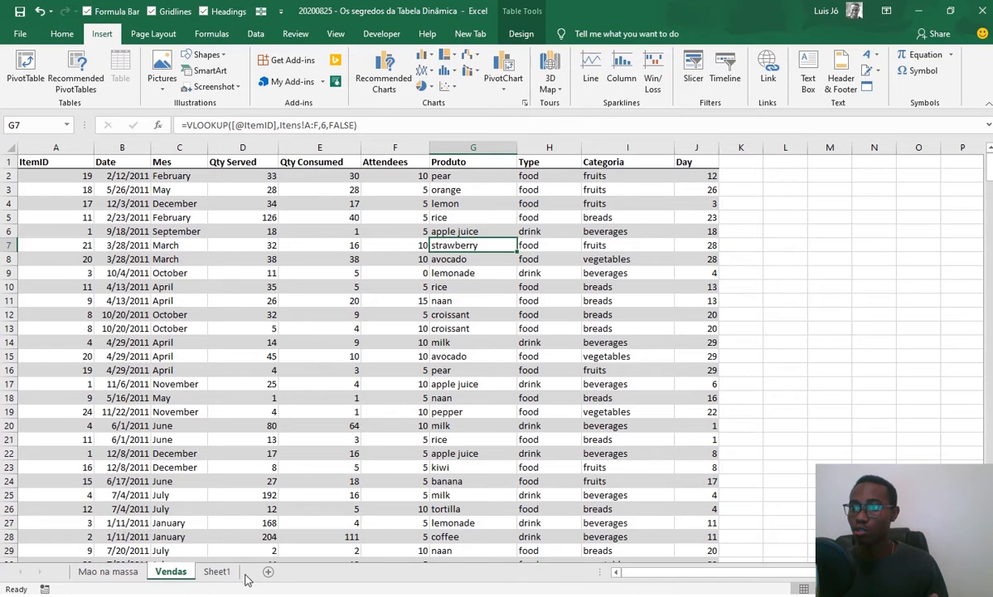
click(216, 571)
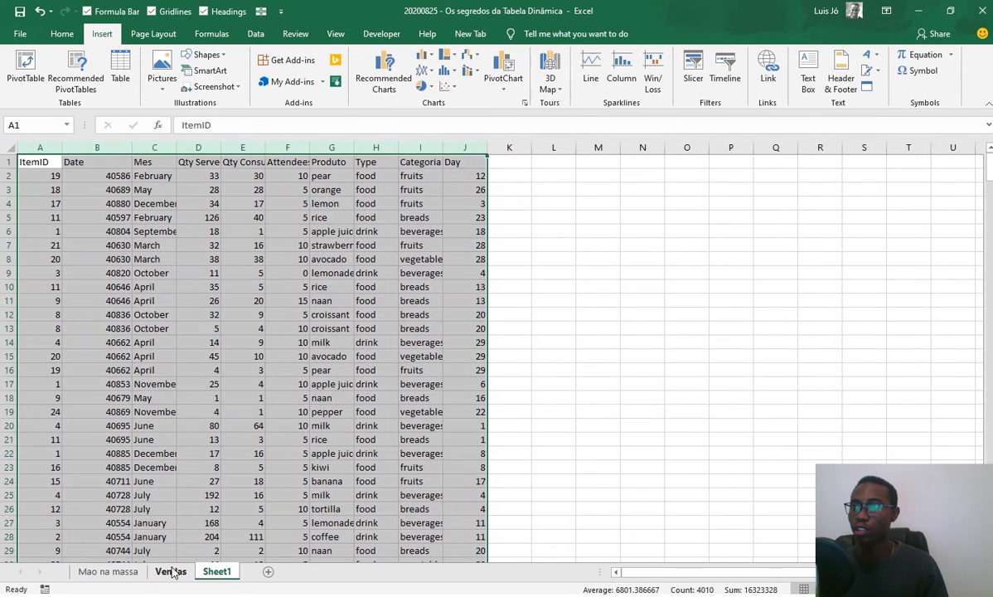
click(174, 571)
click(218, 276)
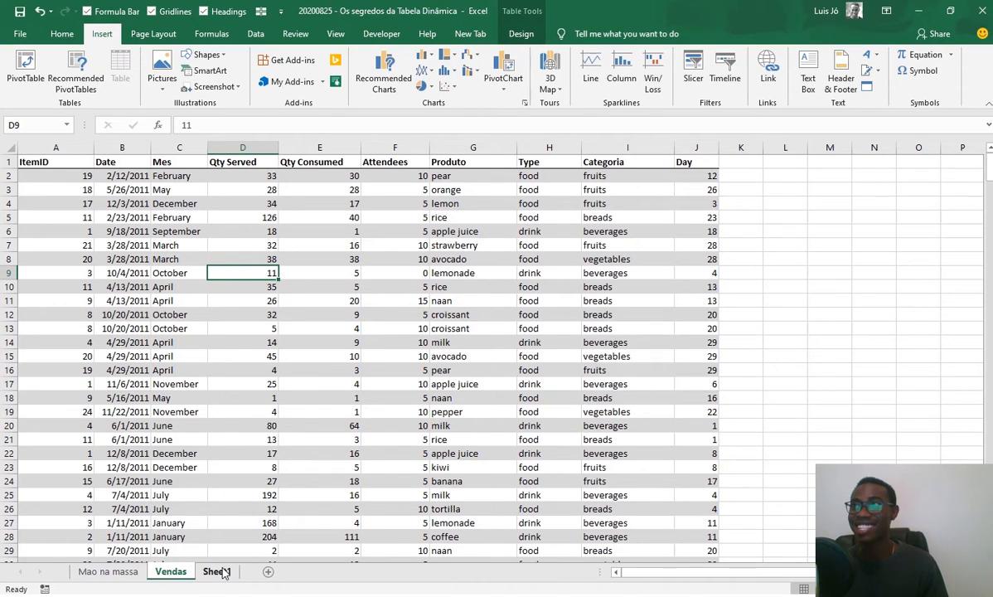
Step: Try the Total Row option on the Vendas table, switch it off again, and return to cell A1
click(521, 34)
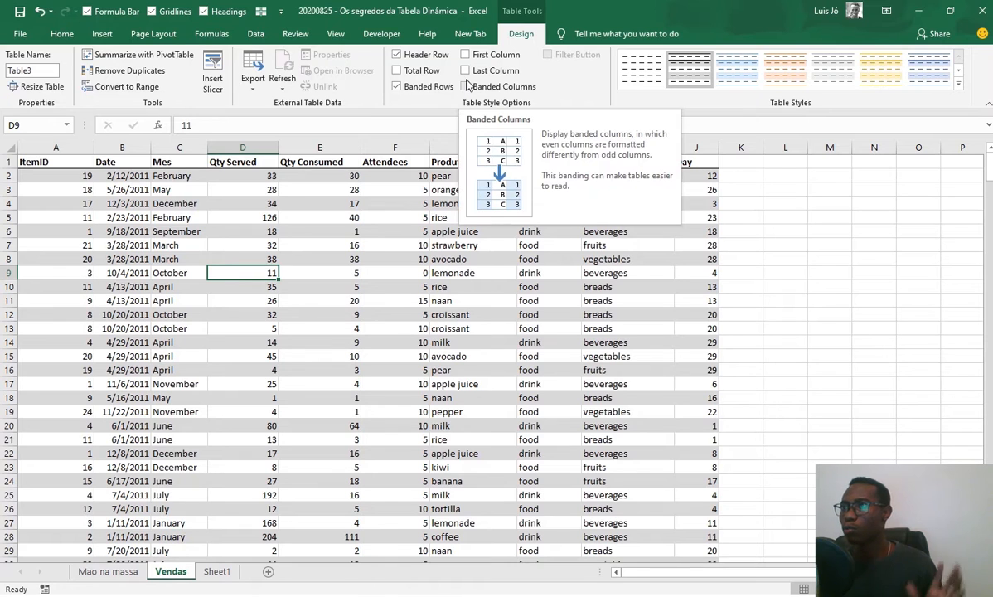
click(446, 315)
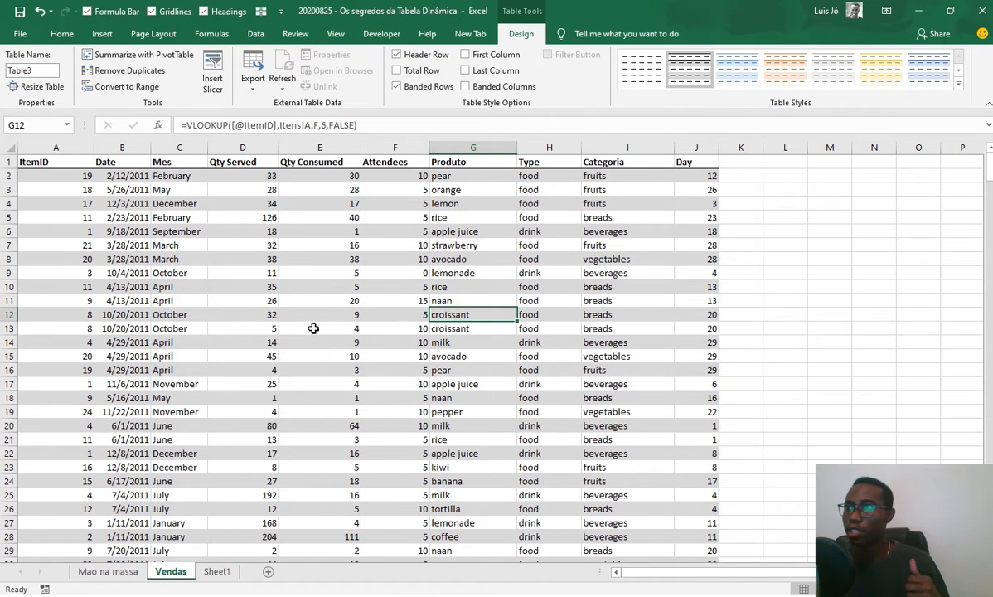
click(397, 71)
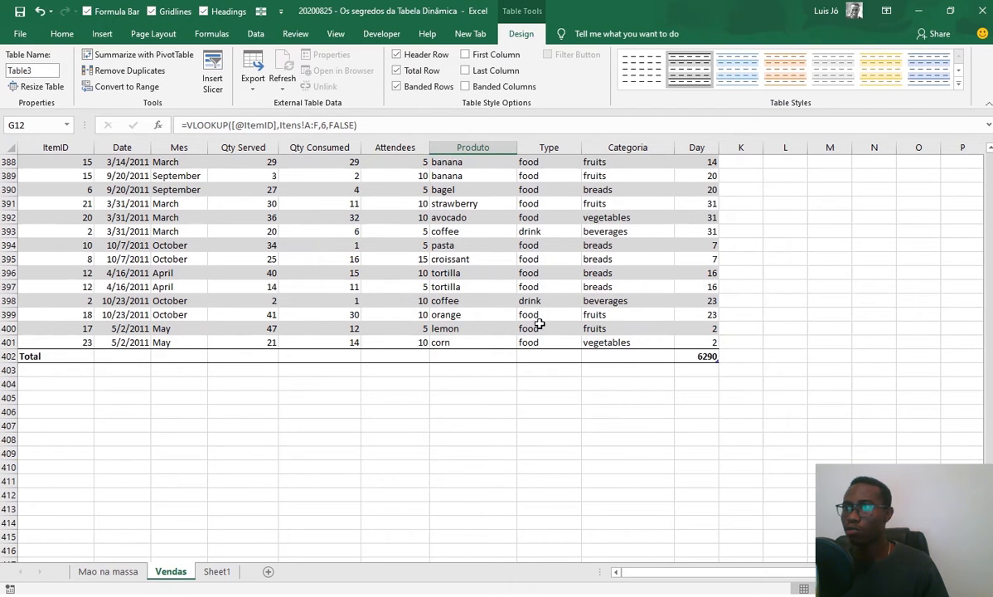
click(397, 72)
click(429, 164)
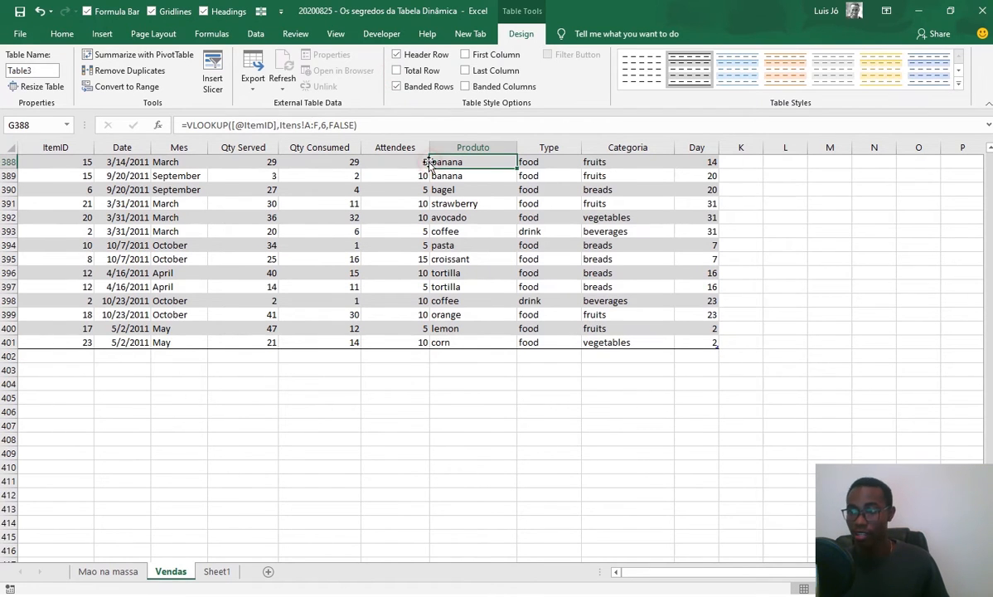
key(ctrl+Home)
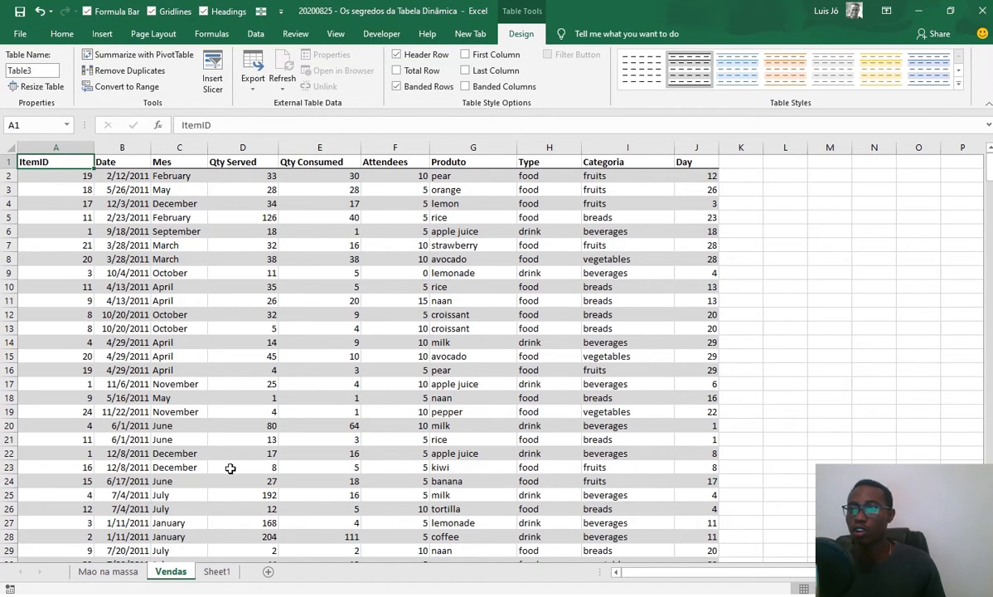
Step: Select the whole data range A1:J401 on Sheet1 and start creating a PivotTable from it
click(214, 572)
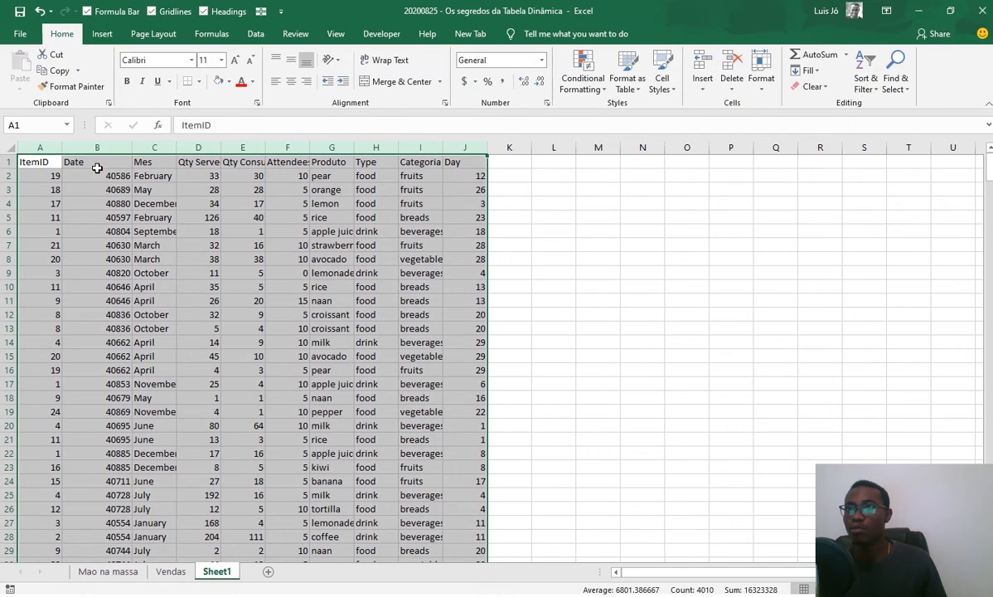
click(107, 215)
drag(38, 161, 321, 162)
key(ctrl+shift+End)
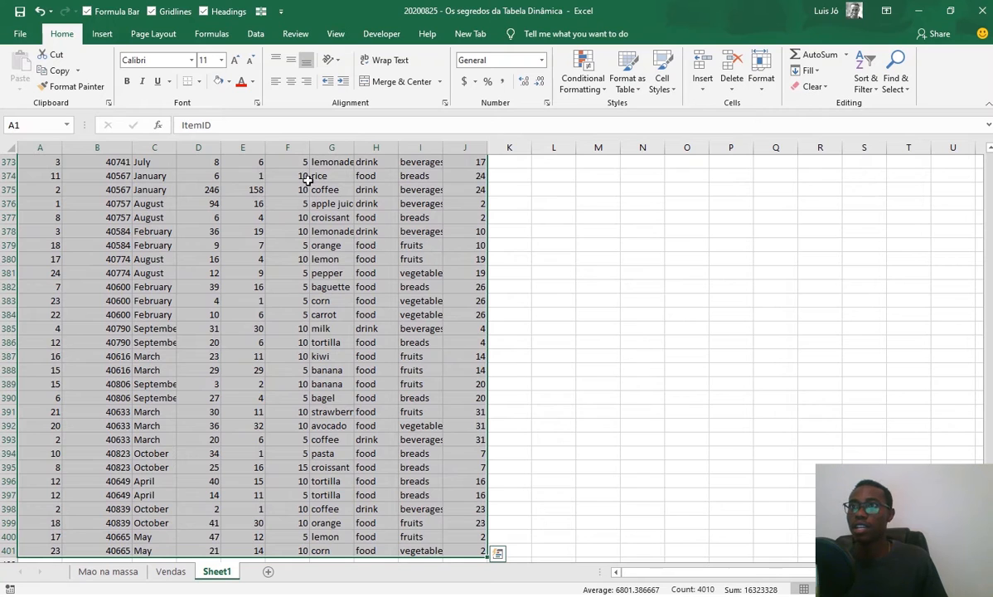
click(100, 34)
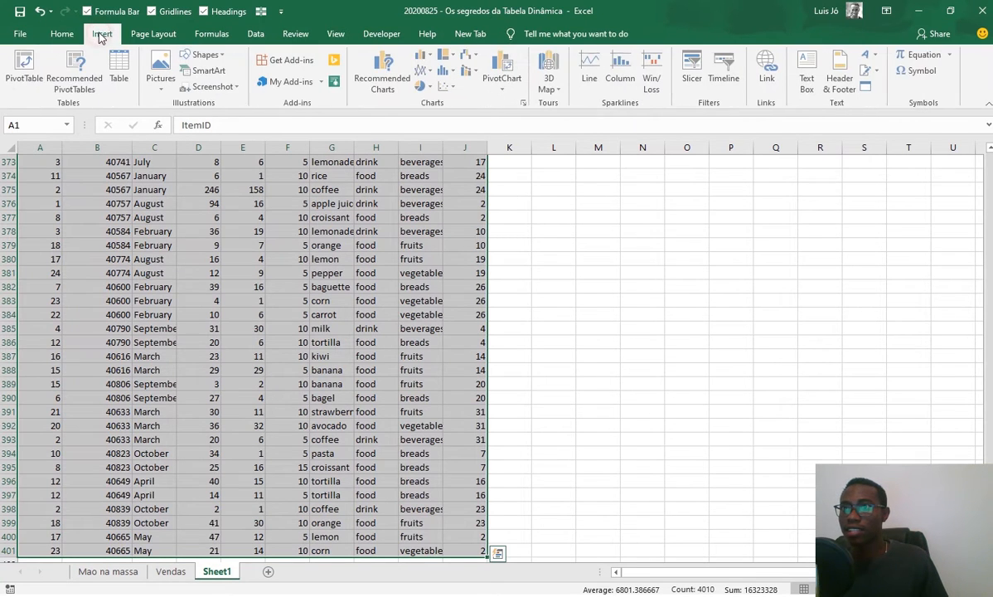
click(26, 64)
Step: Examine how the Sheet1 source range reference, including its end row 401, matches the data, and dismiss the PivotTable setup
drag(544, 198, 621, 153)
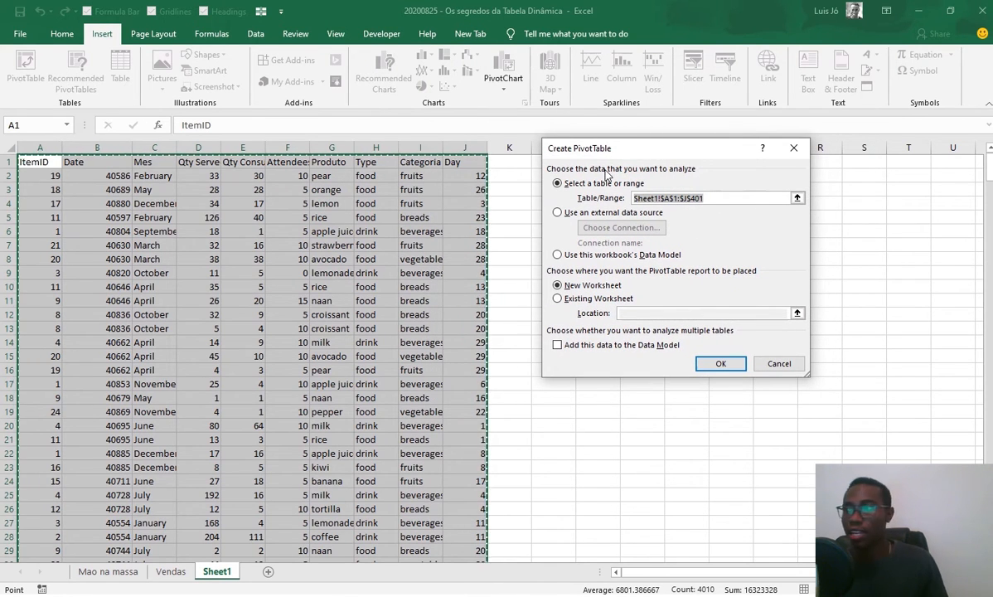
drag(588, 141, 575, 146)
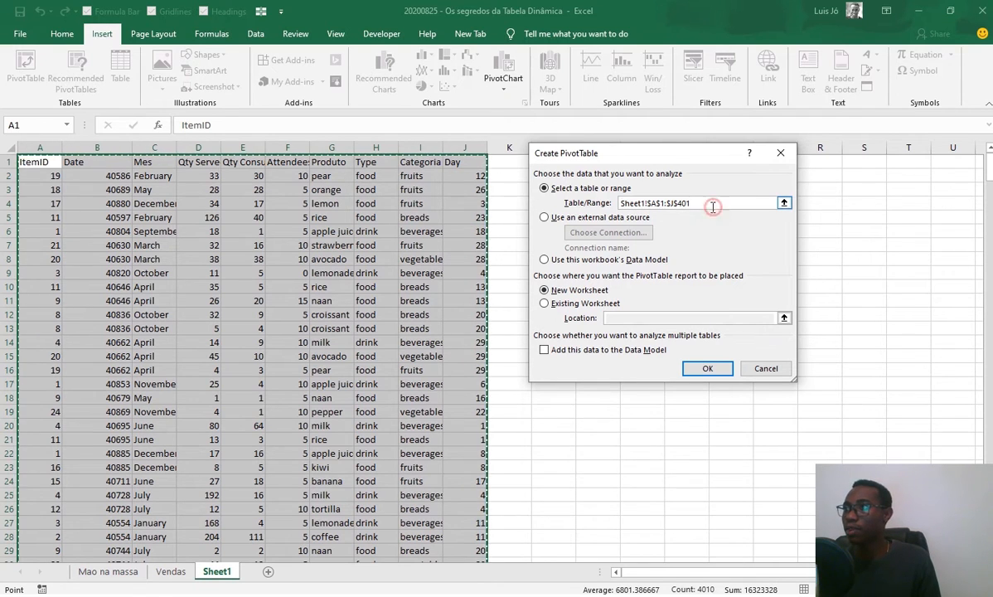
drag(723, 202, 494, 211)
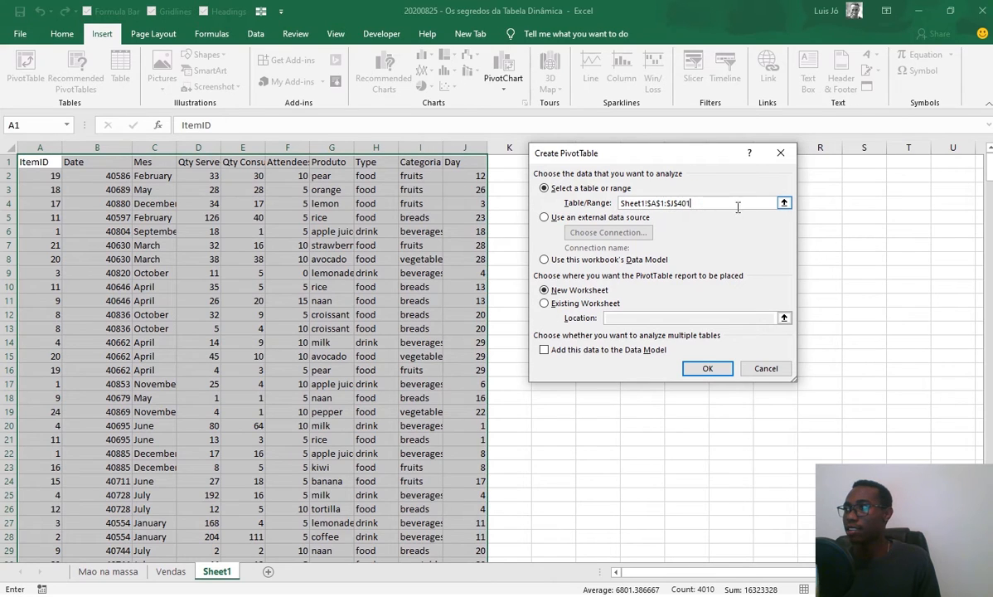
scroll(863, 224, down, 12)
scroll(786, 260, down, 15)
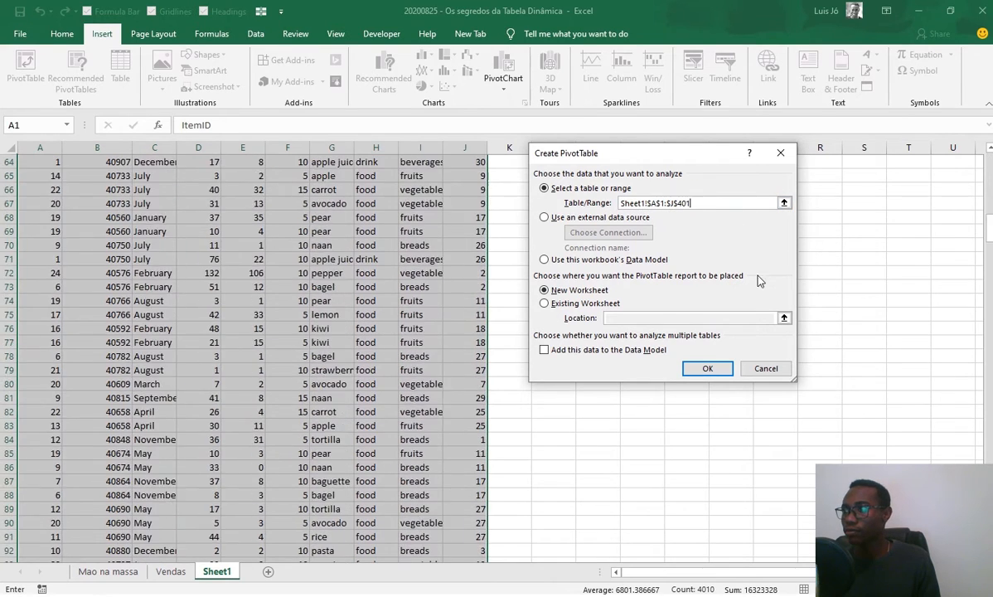
drag(987, 282, 987, 535)
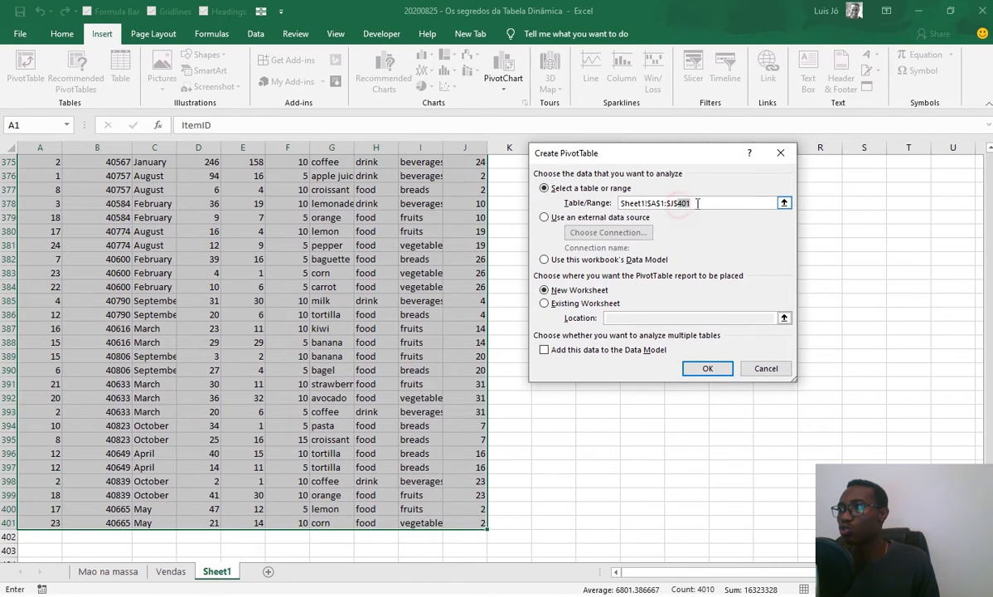
double_click(654, 207)
click(702, 202)
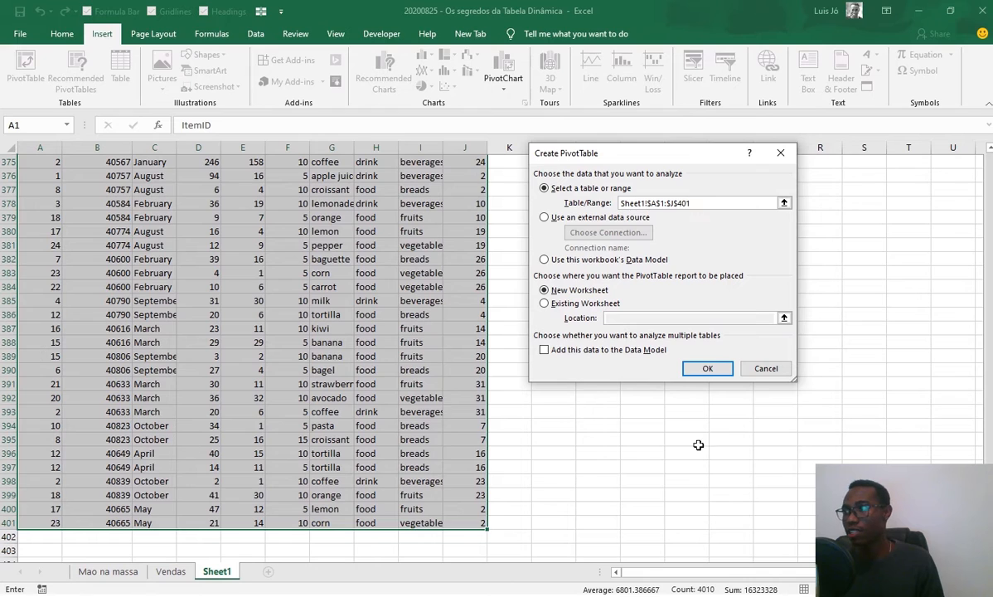
click(700, 202)
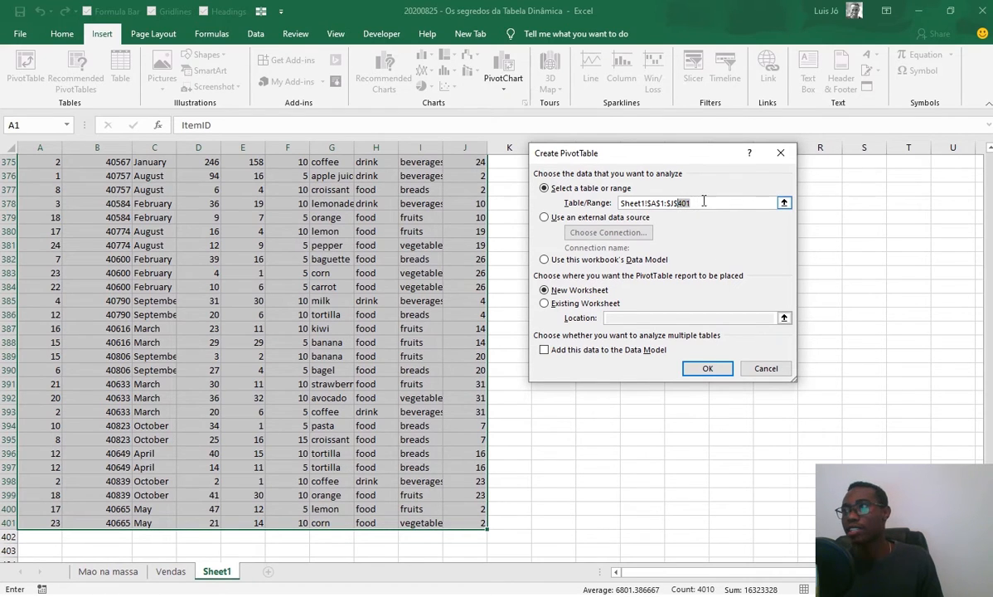
click(699, 201)
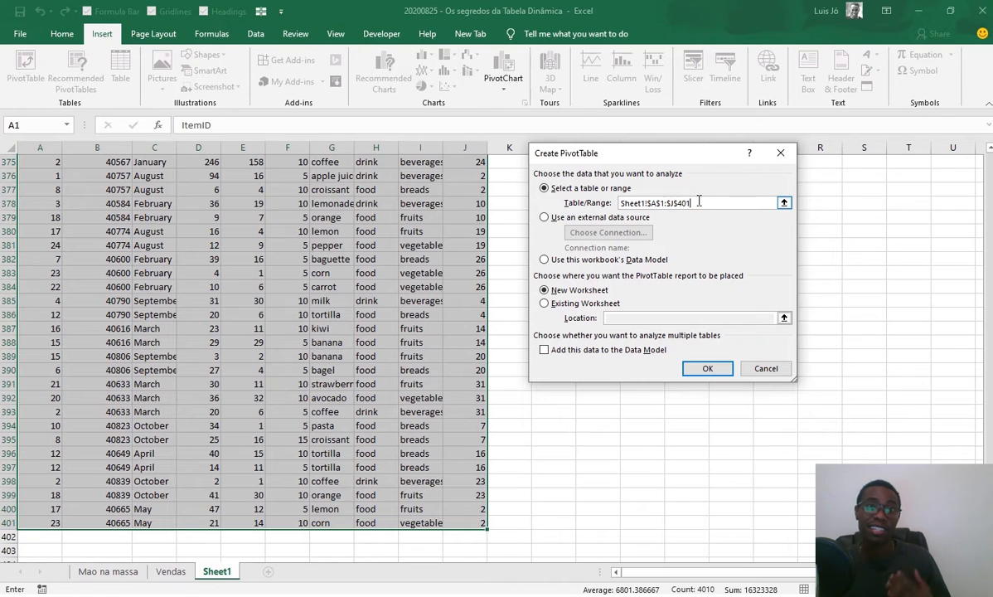
click(781, 154)
Step: Start a PivotTable from the table on the Vendas sheet and check that source Table3 covers the data down to its last row
click(172, 572)
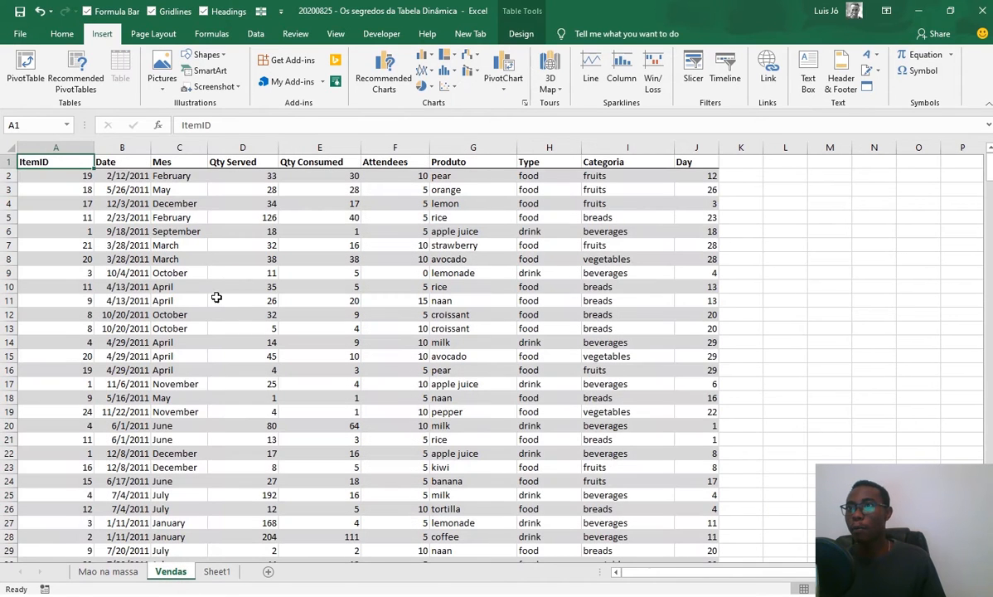
click(24, 61)
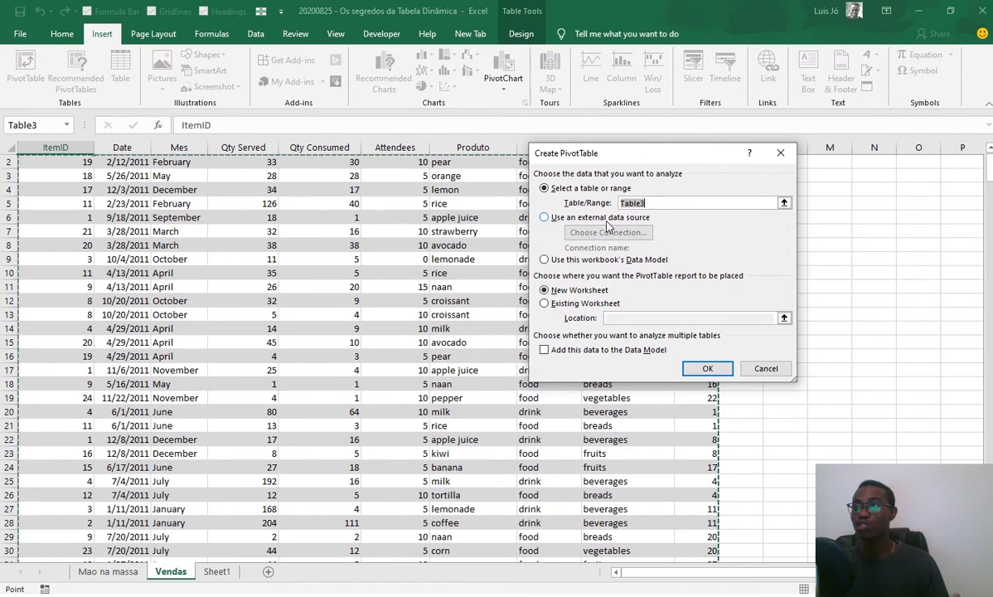
scroll(414, 344, down, 16)
scroll(448, 357, down, 20)
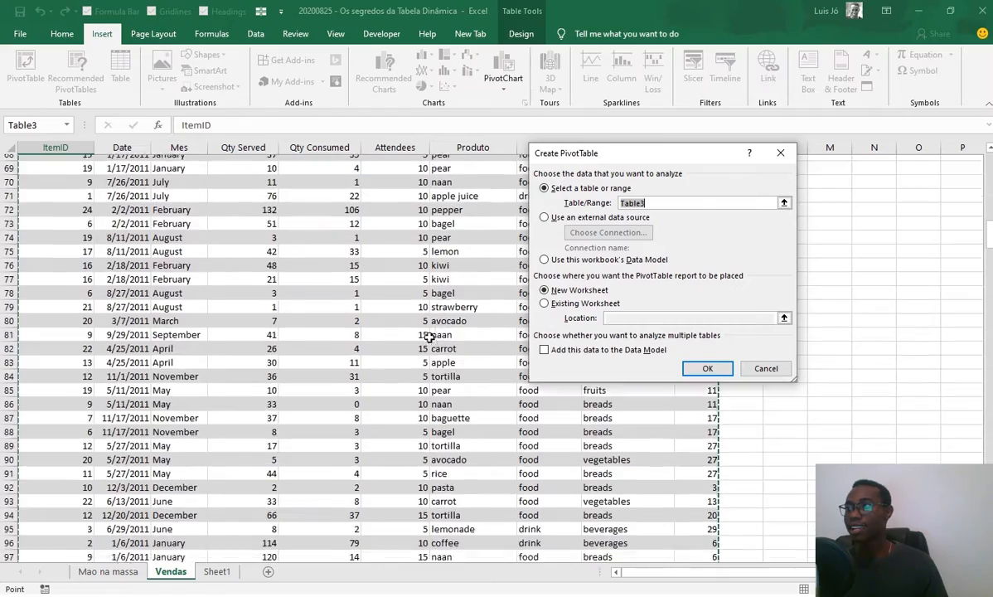
scroll(398, 332, down, 20)
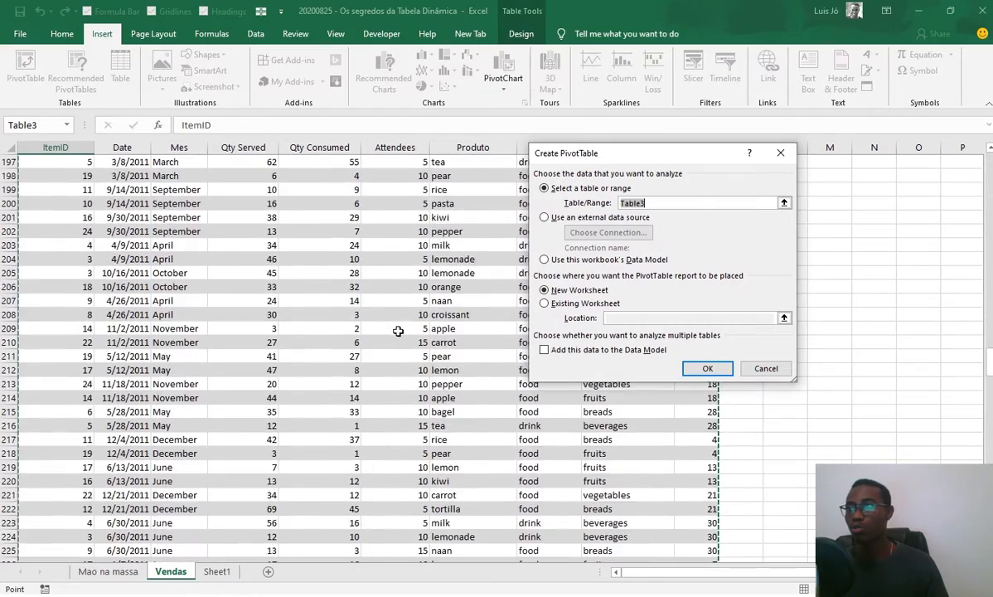
scroll(396, 340, down, 20)
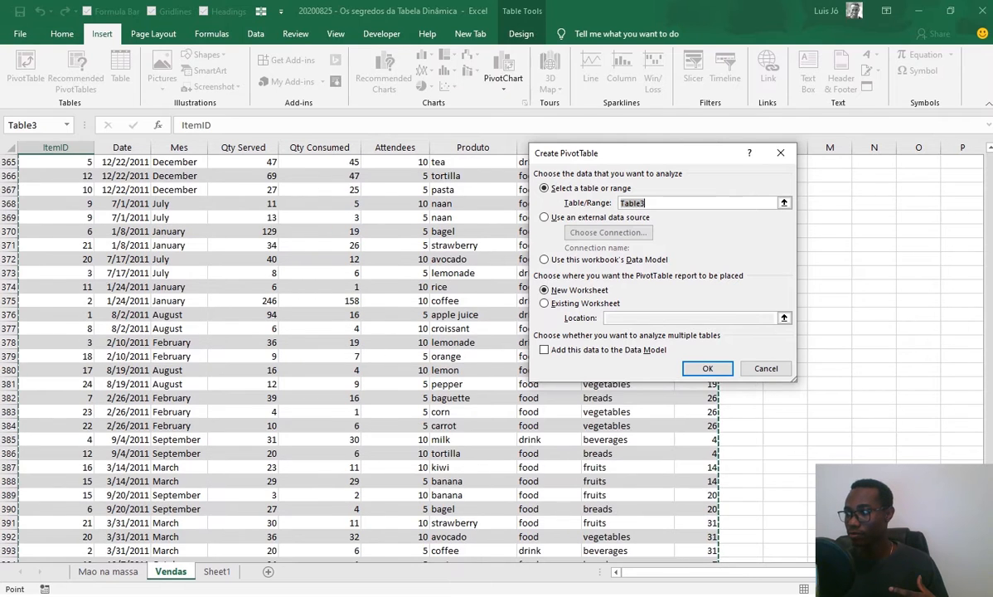
scroll(398, 349, down, 3)
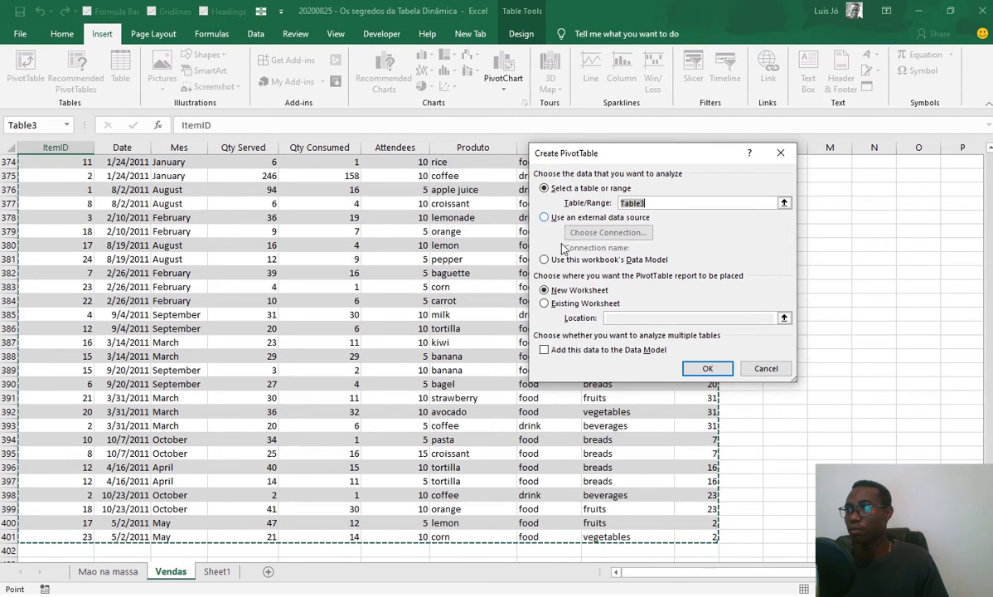
click(656, 203)
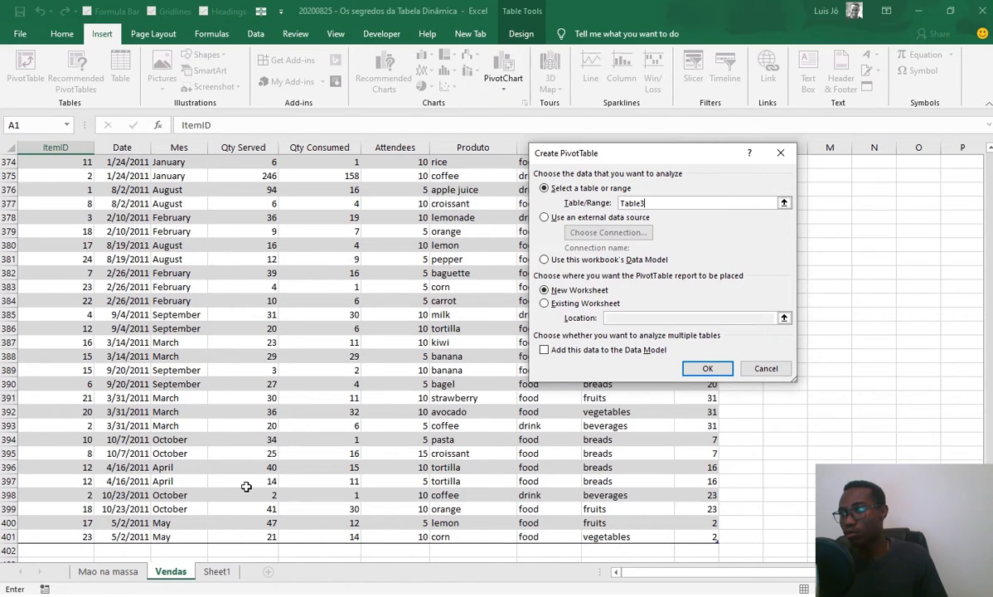
Step: Create the PivotTable on the existing worksheet Mao na massa, placing it at cell AH13
click(543, 303)
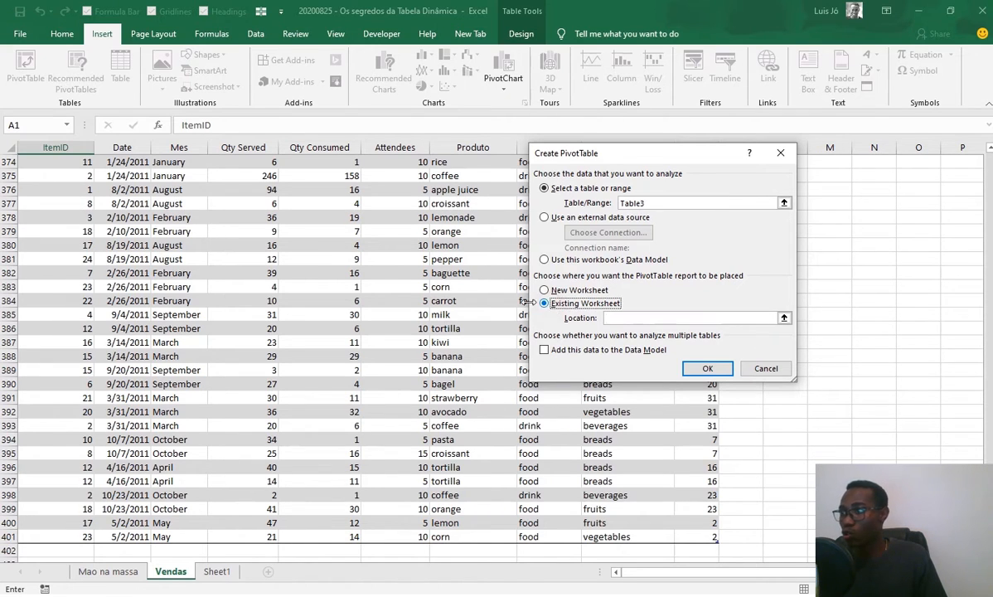
click(621, 317)
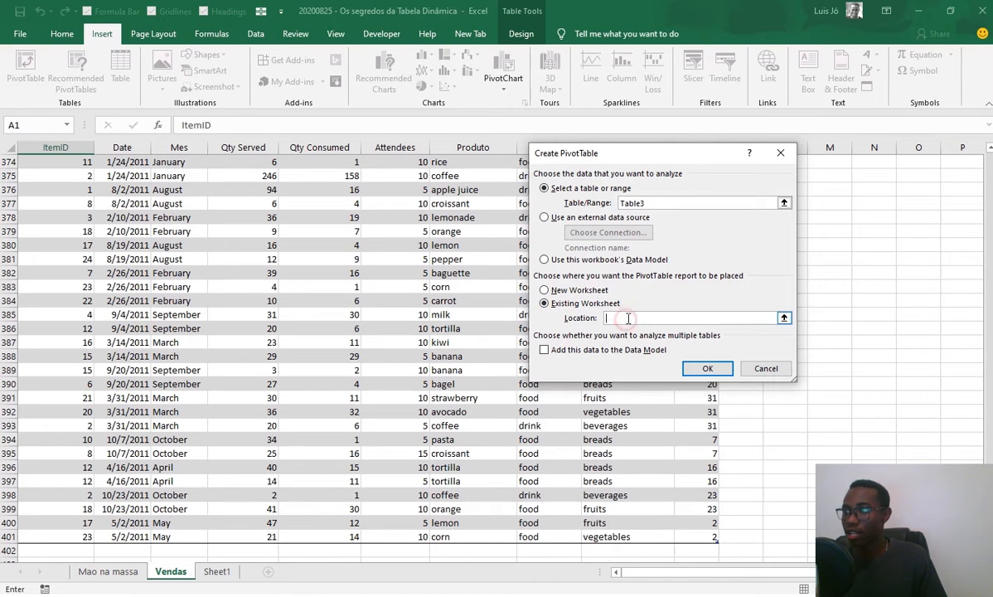
click(108, 571)
click(434, 449)
click(358, 302)
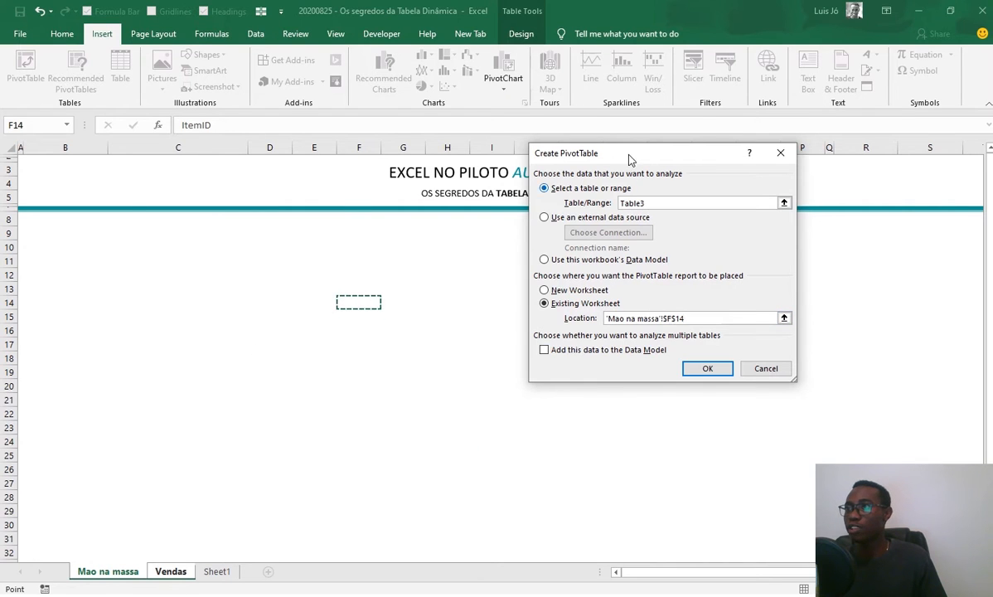
drag(632, 160, 585, 300)
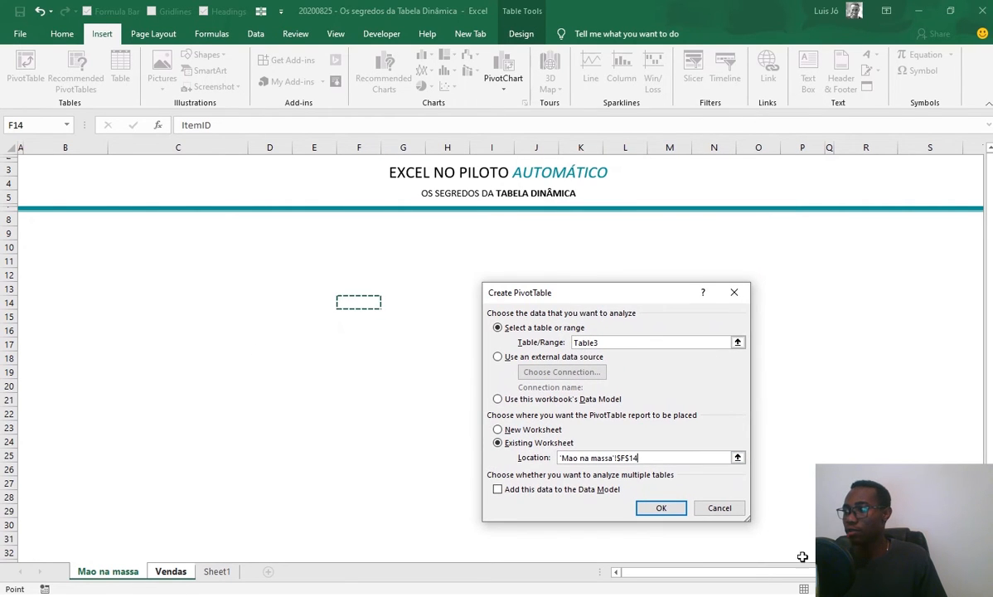
click(976, 572)
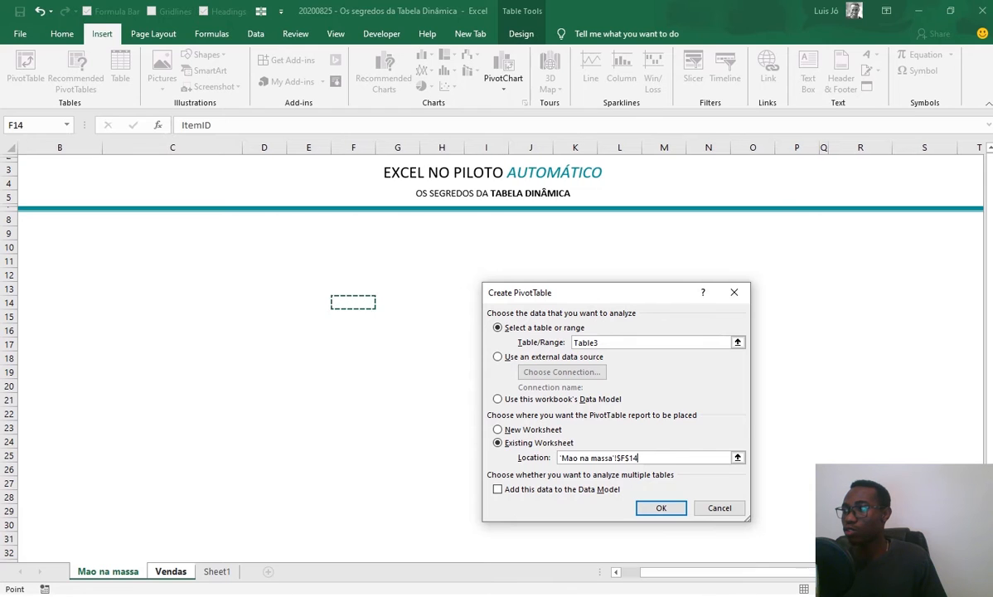
click(977, 572)
click(977, 572)
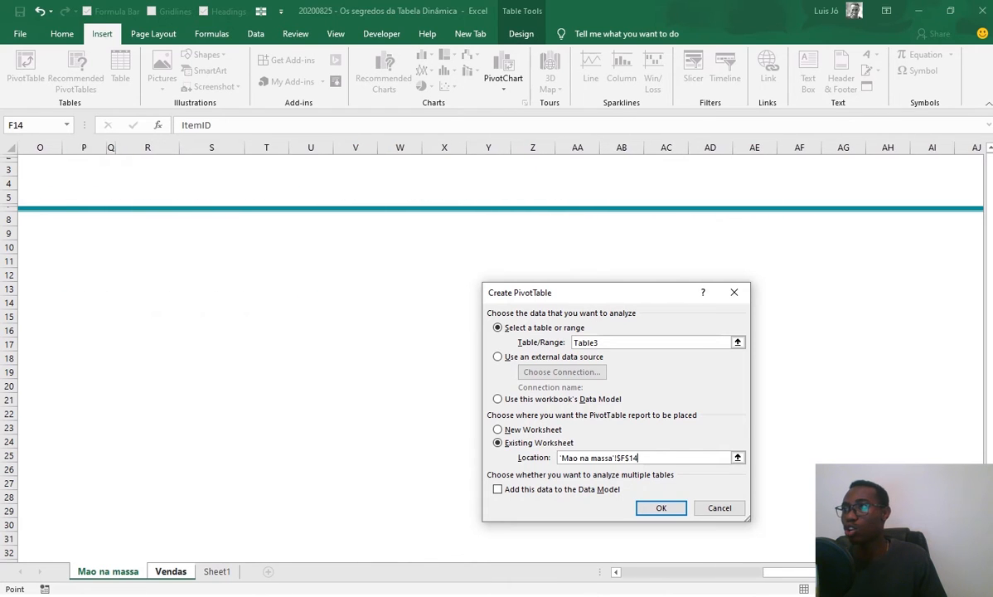
click(435, 281)
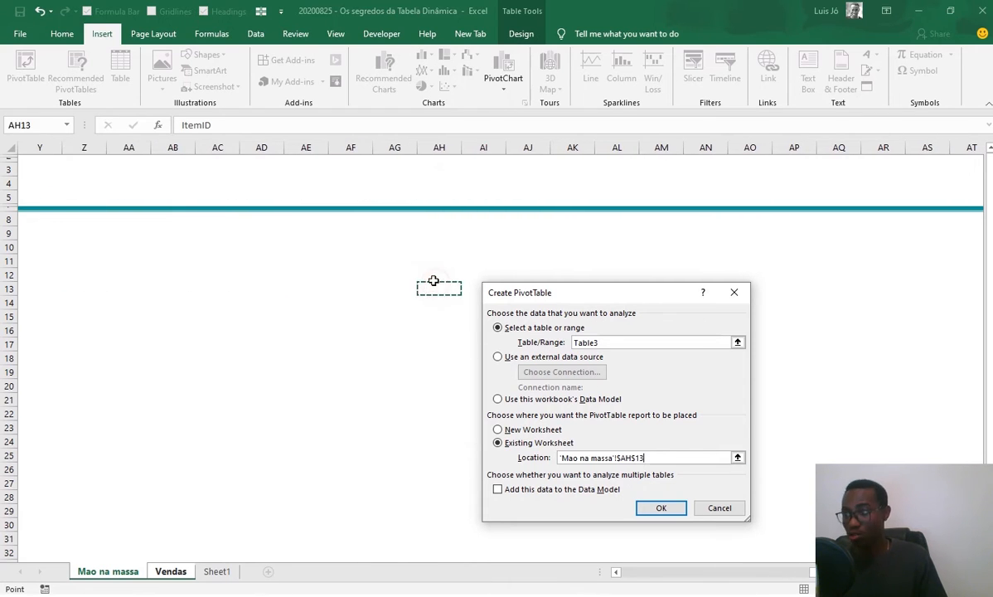
key(Return)
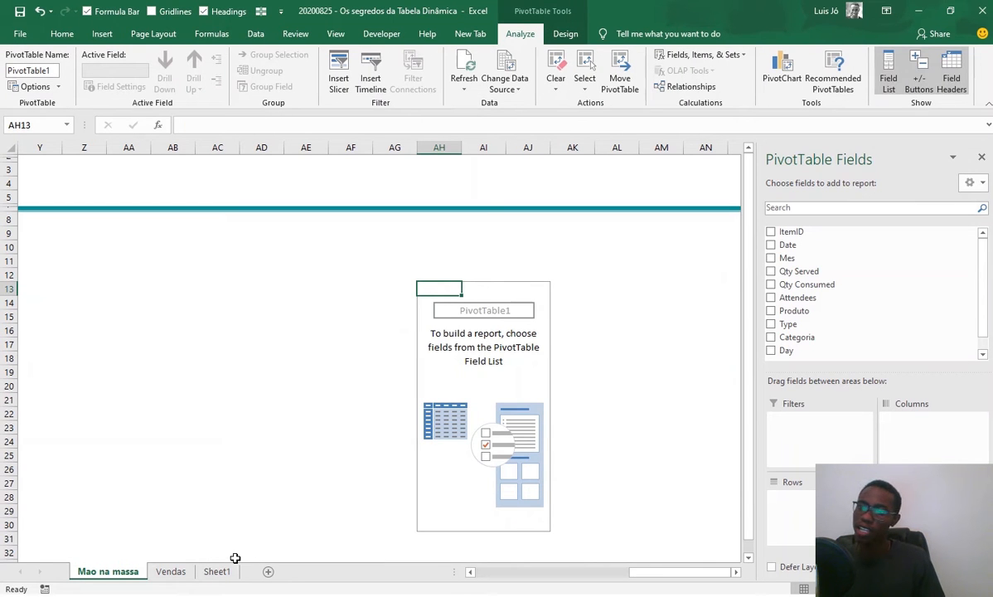
Step: Delete Sheet1 and return to cell A1 of the Vendas sheet
click(209, 571)
right_click(207, 571)
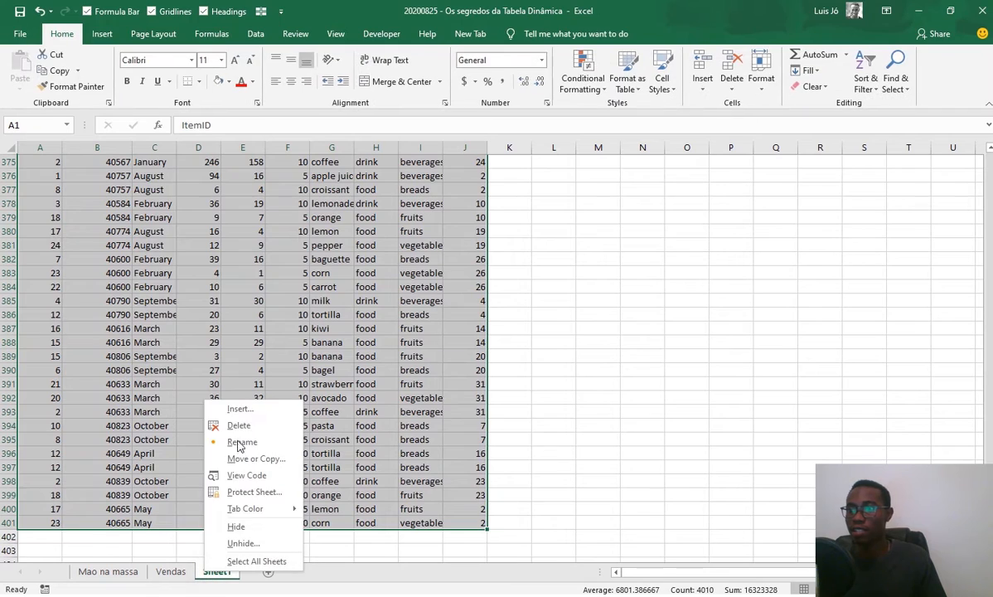
click(239, 426)
key(Return)
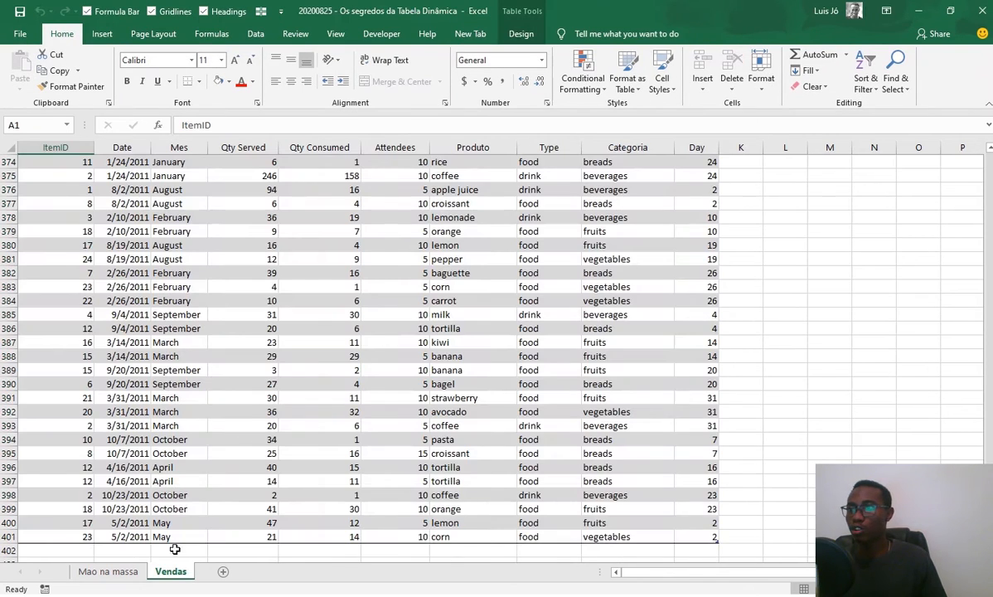
scroll(272, 388, up, 5)
click(324, 354)
key(ctrl+Home)
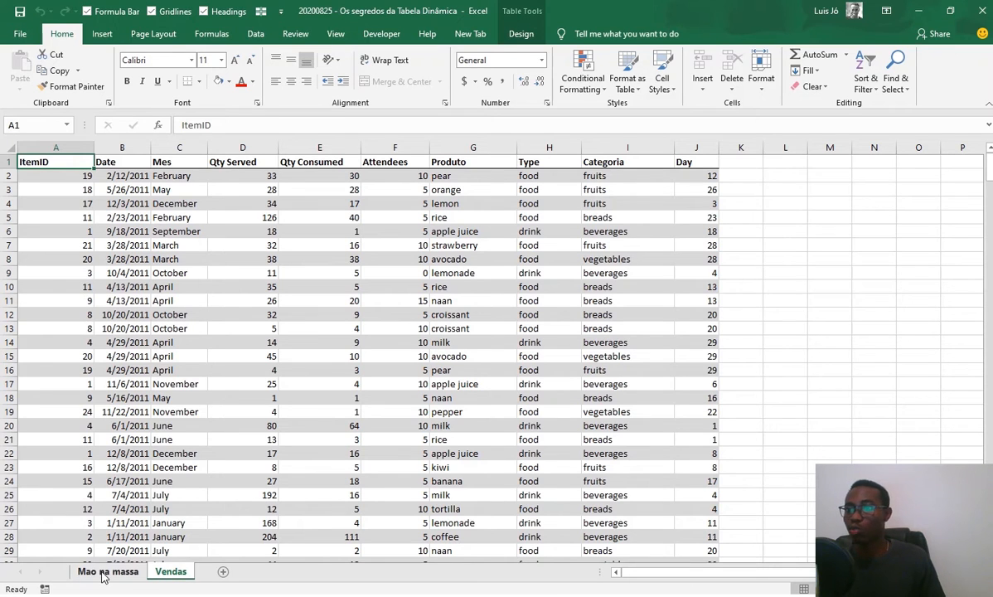
Step: Rename the Vendas sheet as "Base de dados"
double_click(162, 572)
text(b)
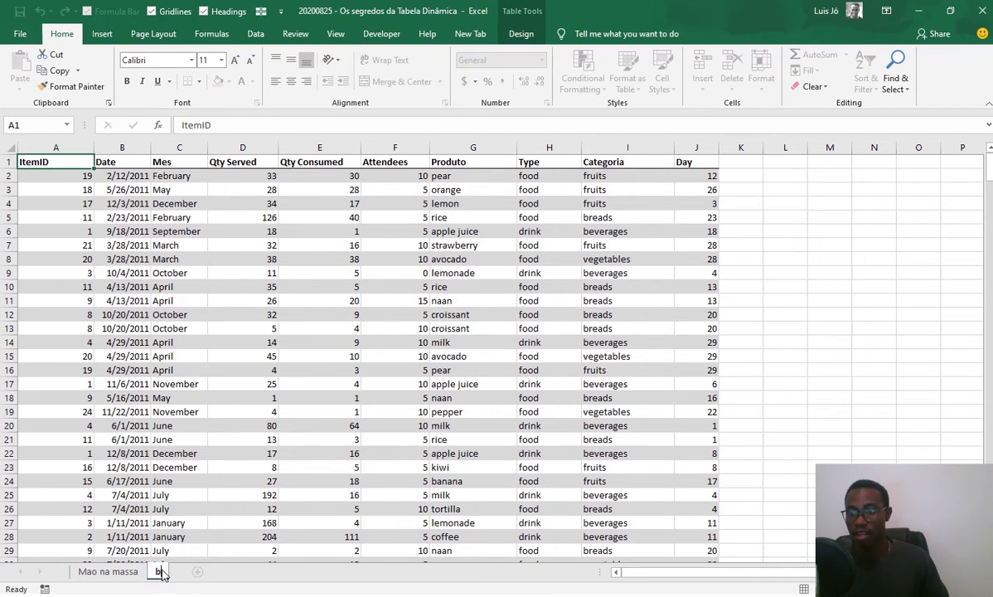
text(ase)
key(BackSpace)
key(BackSpace)
key(BackSpace)
key(BackSpace)
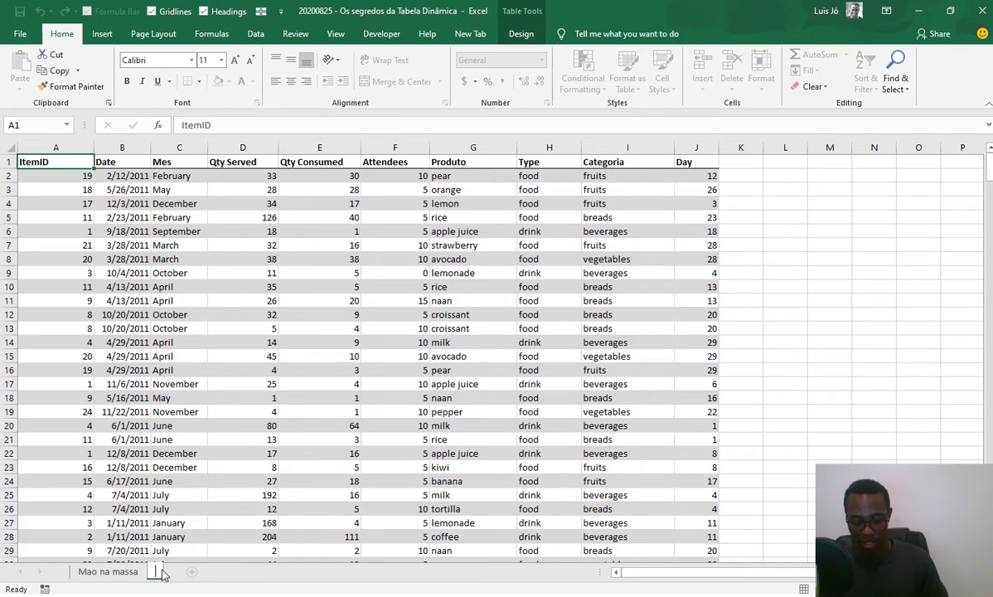
text(Base de dado)
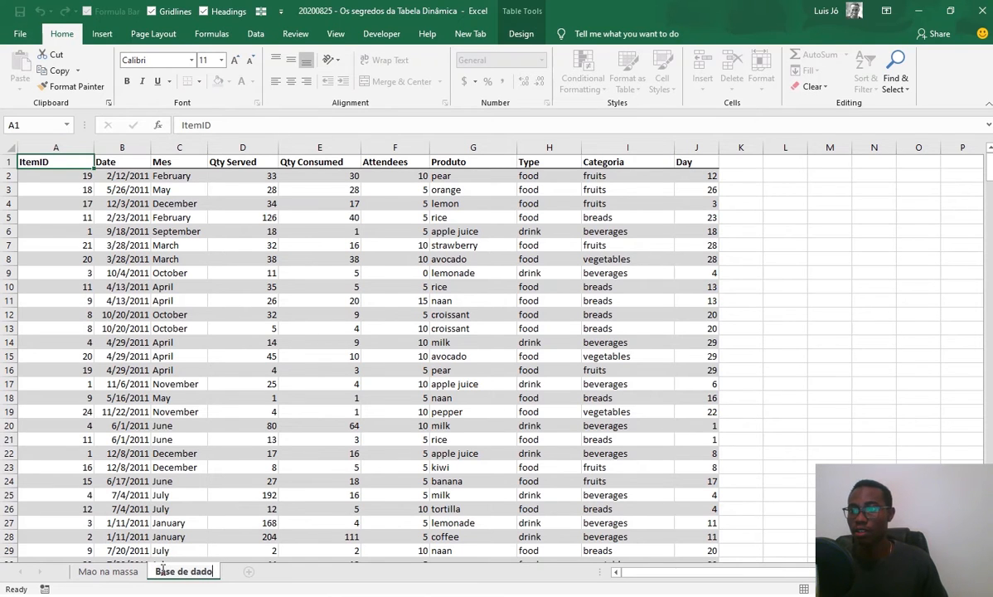
text(s)
key(Return)
Step: Rename the Mao na massa sheet as "Relatorio" and select an empty cell outside the PivotTable
click(129, 572)
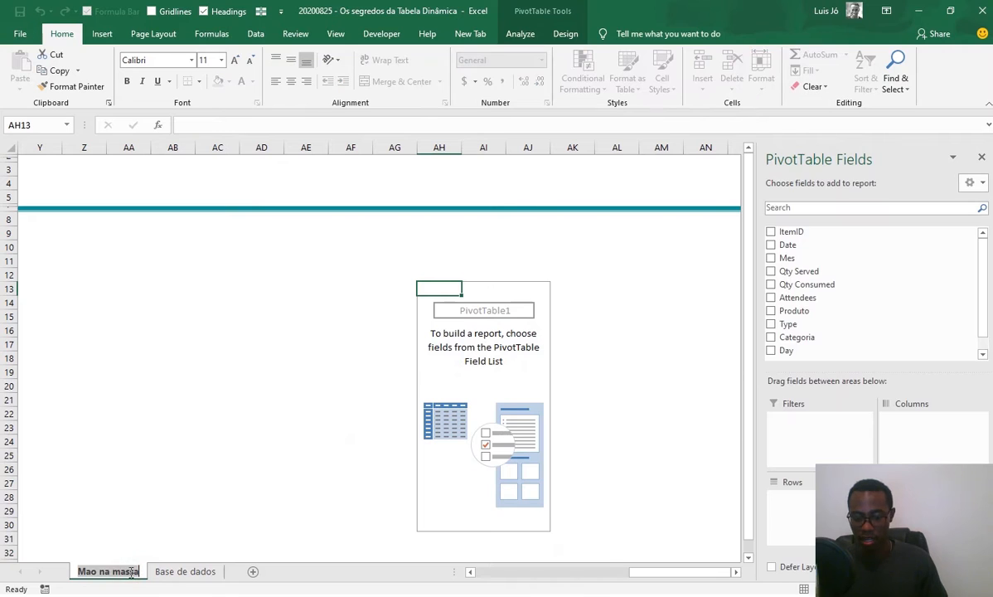
text(Resu)
key(BackSpace)
key(BackSpace)
text(lat)
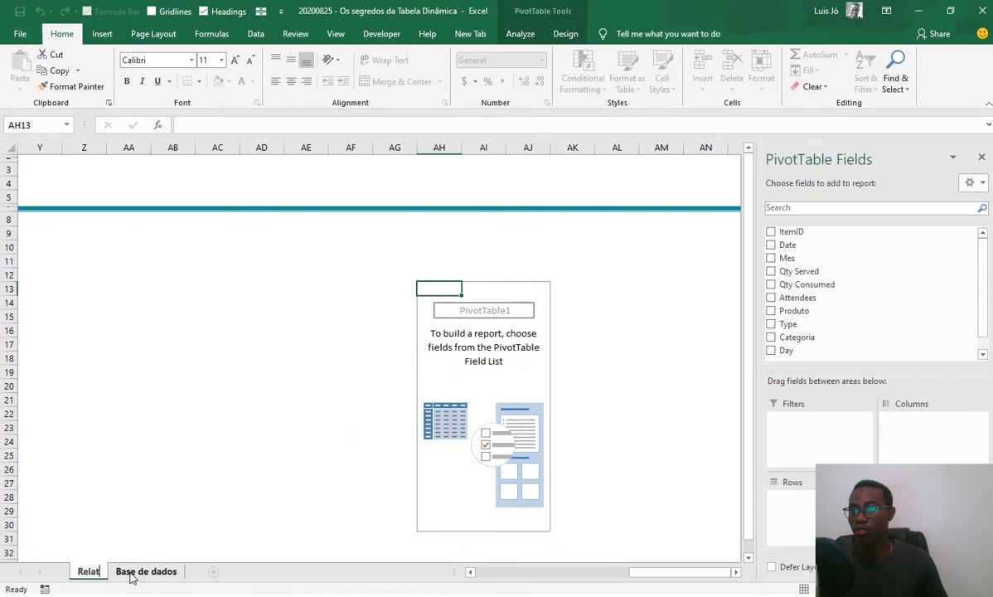
text(orio)
key(Return)
click(204, 539)
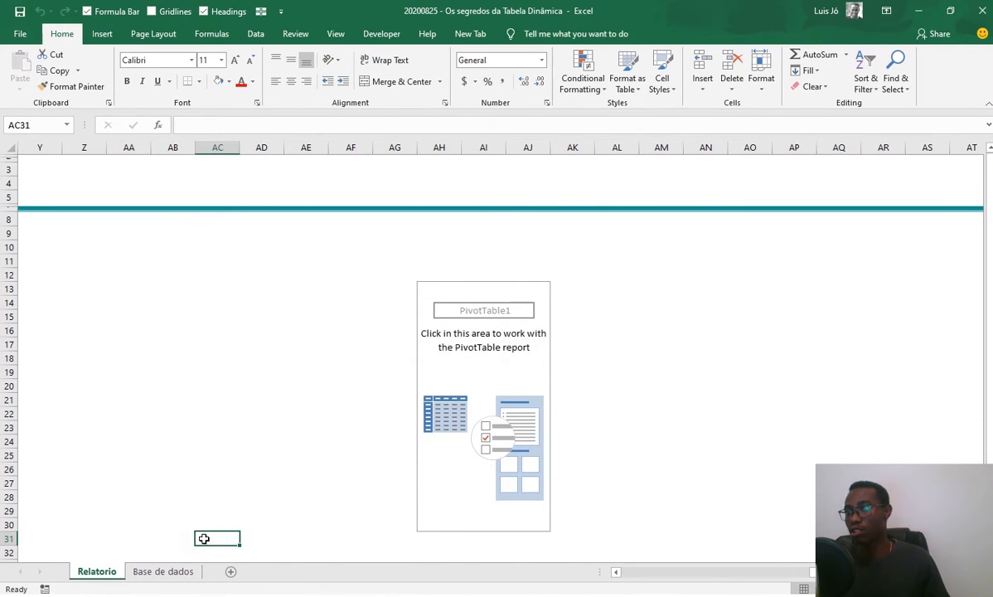
Step: Go to cell A1 of the Relatorio sheet and look across to the empty PivotTable area around column AH
key(ctrl+Home)
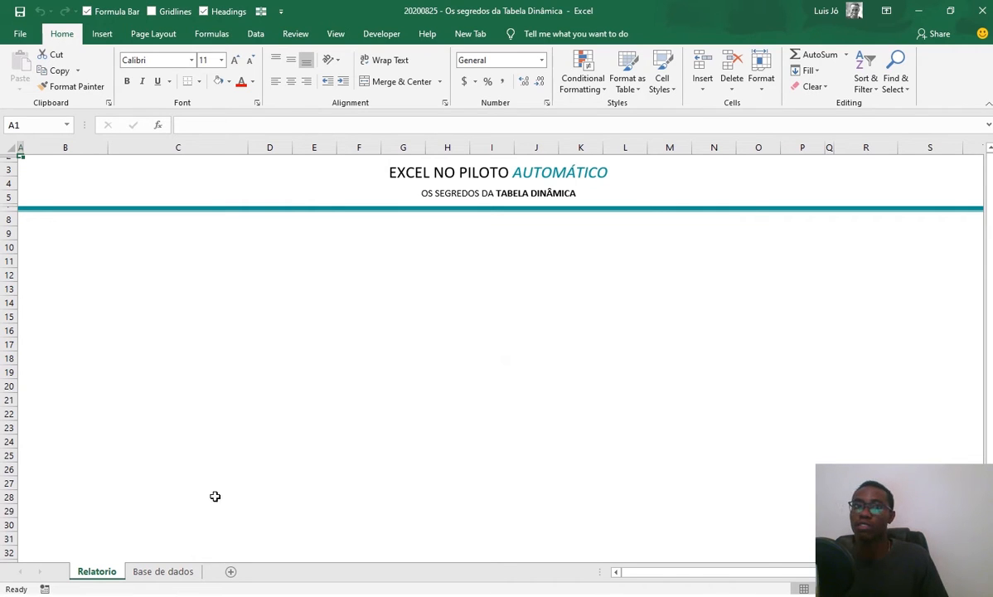
drag(629, 571, 775, 572)
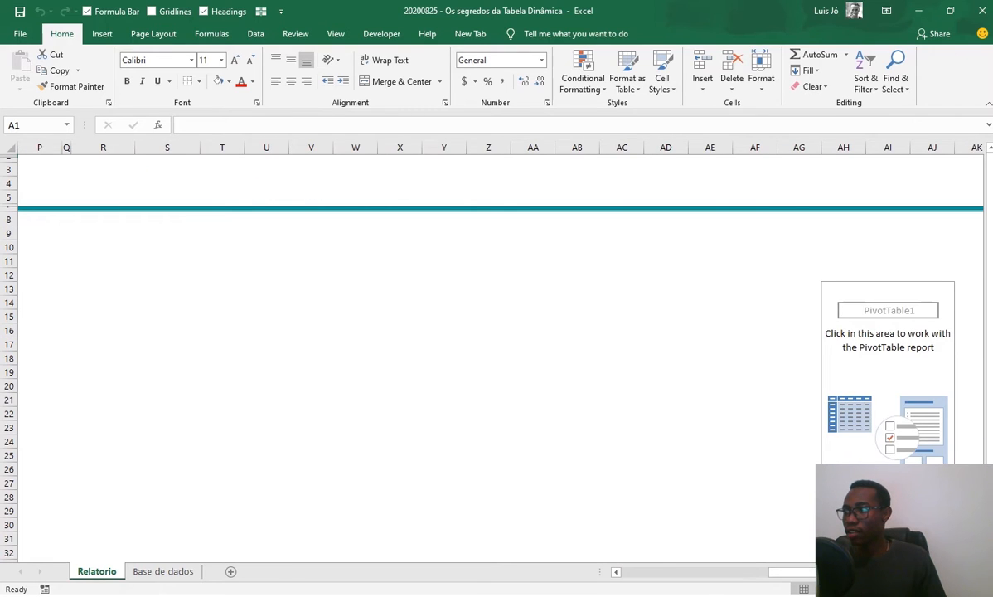
click(978, 572)
click(977, 573)
click(978, 572)
click(978, 572)
click(978, 573)
click(978, 572)
click(978, 572)
click(978, 573)
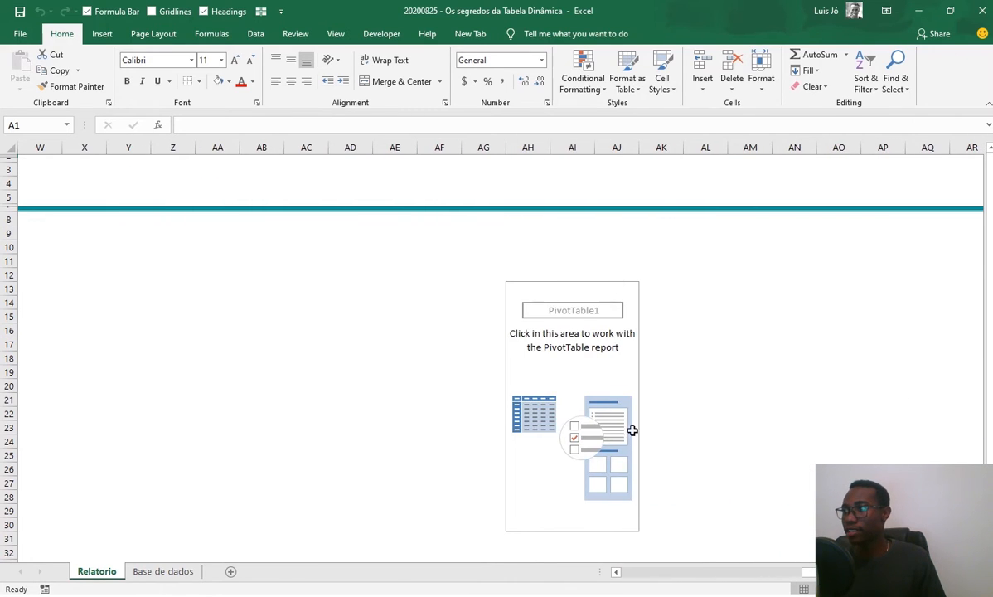
Step: Select a cell inside the empty PivotTable, one outside it, and one inside again to compare the available PivotTable tools
drag(810, 573, 429, 572)
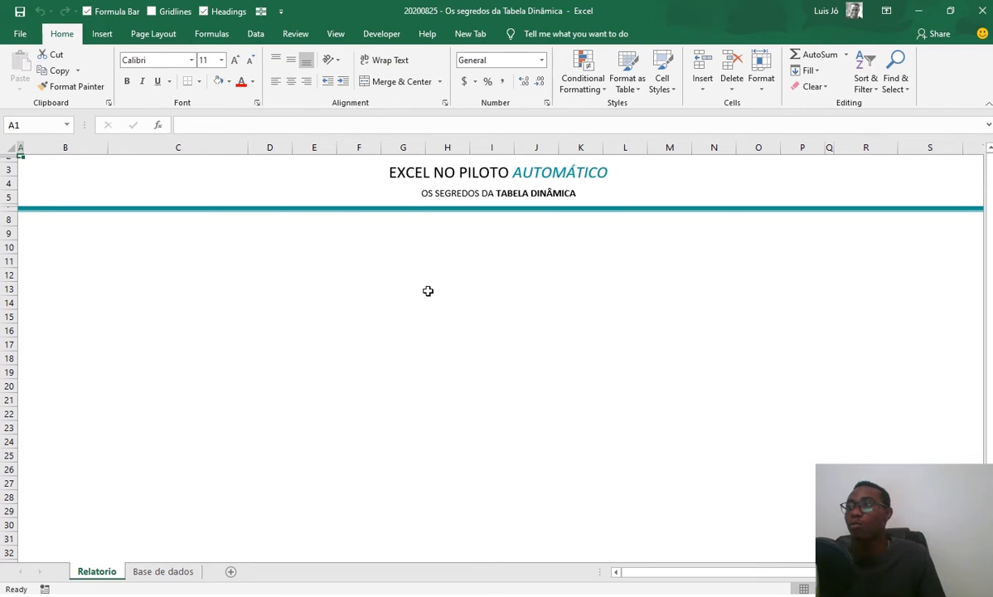
drag(671, 573, 819, 573)
scroll(501, 356, right, 7)
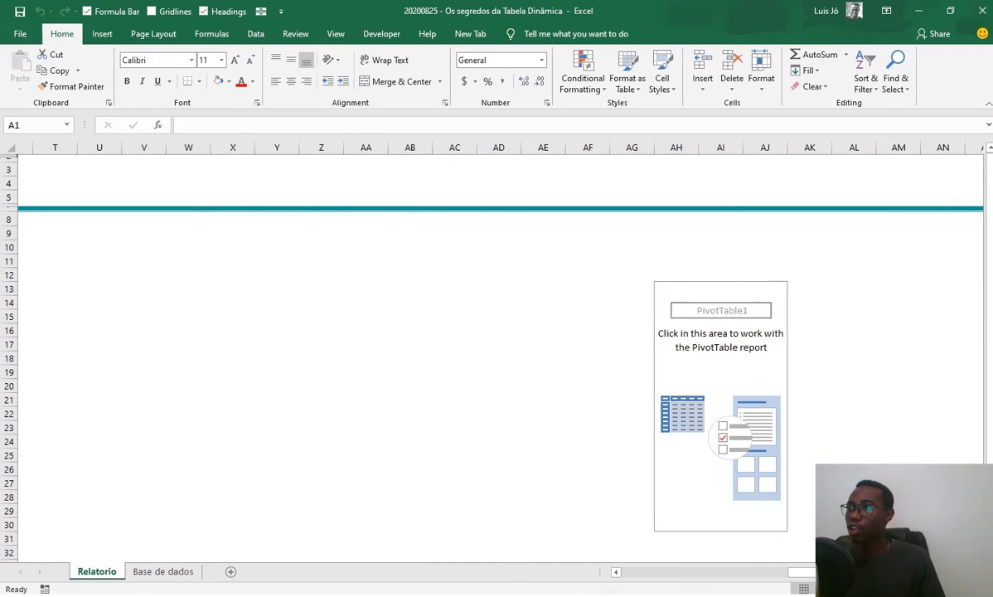
scroll(486, 330, right, 6)
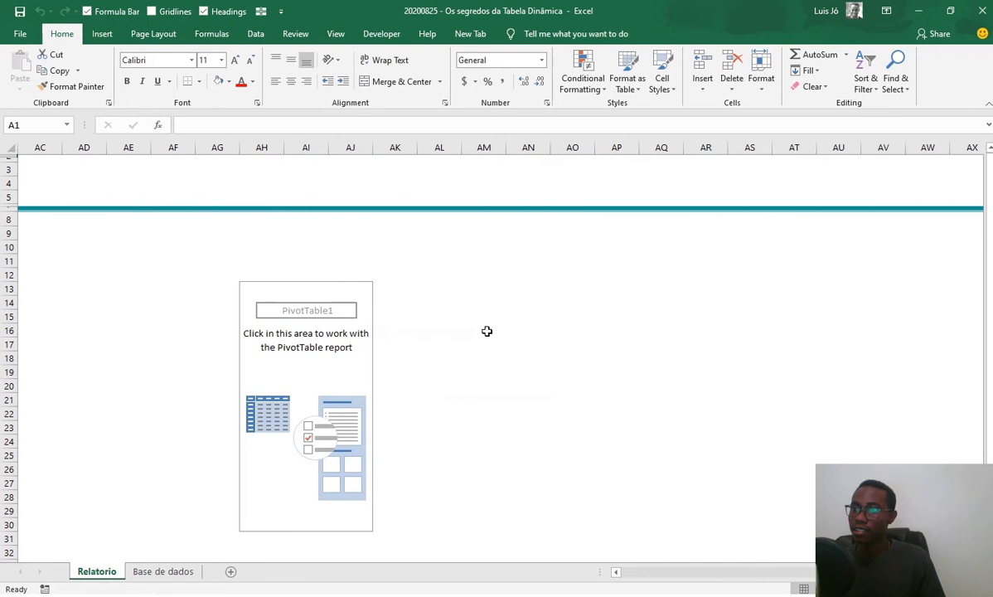
click(267, 315)
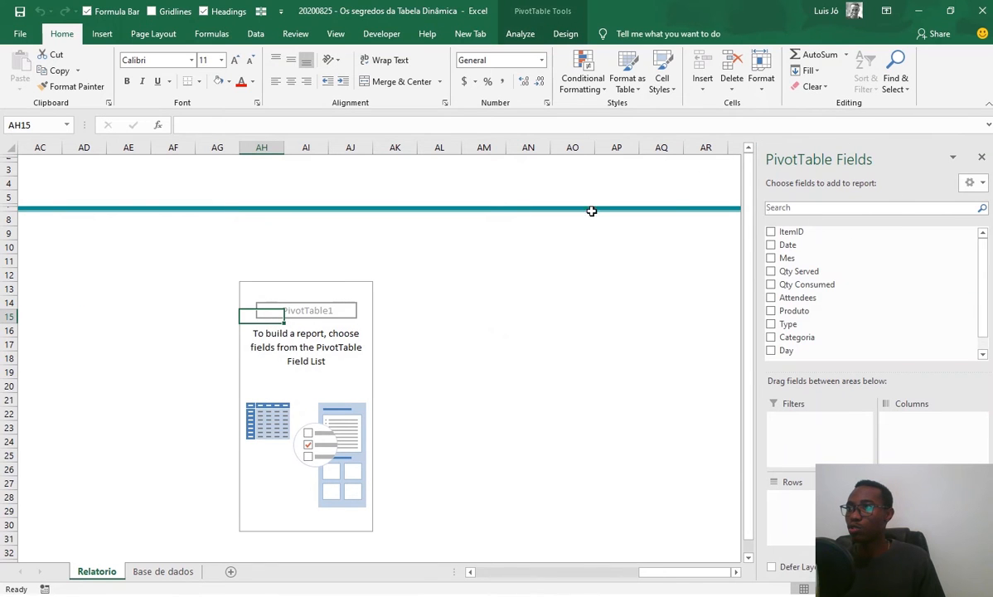
click(362, 244)
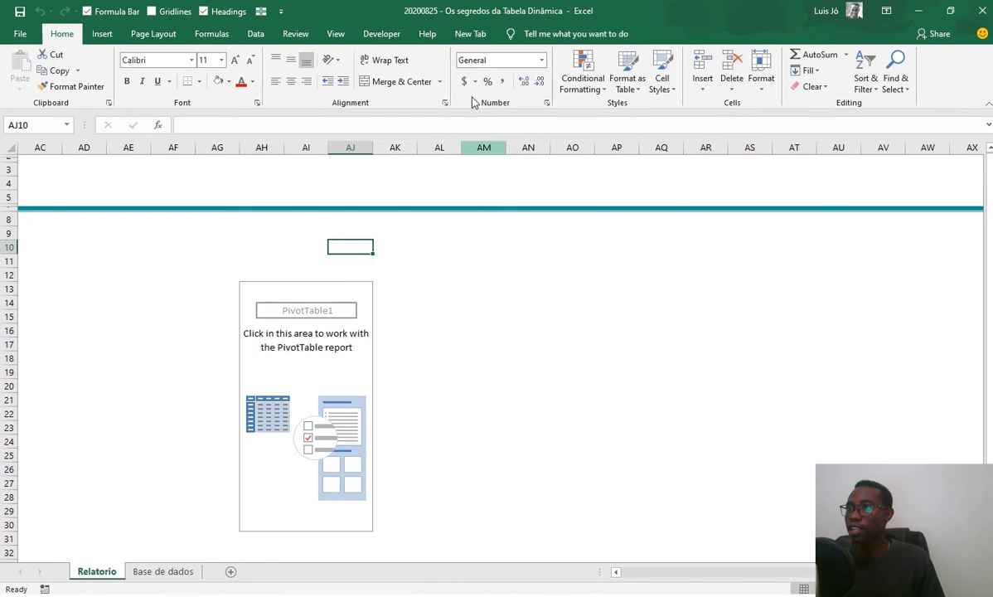
click(311, 326)
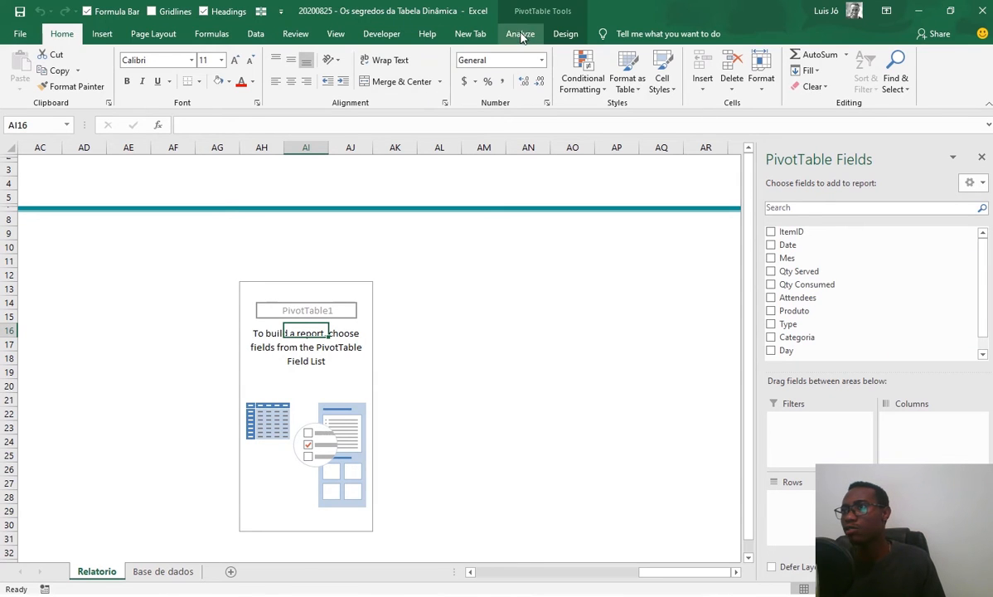
Step: Check which table the PivotTable uses as its data source, and close the data source settings without changing them
click(521, 35)
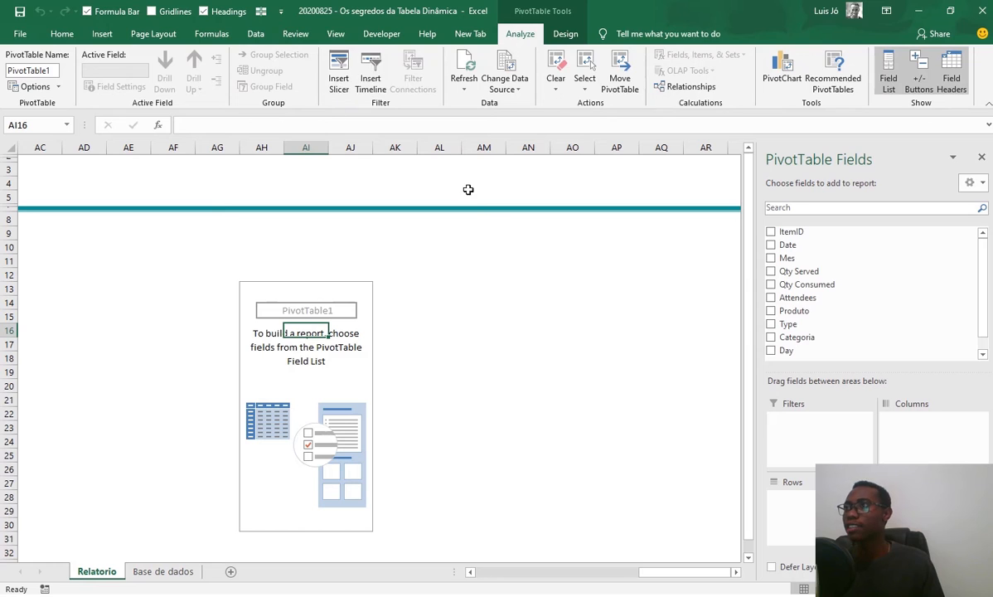
click(509, 79)
click(531, 102)
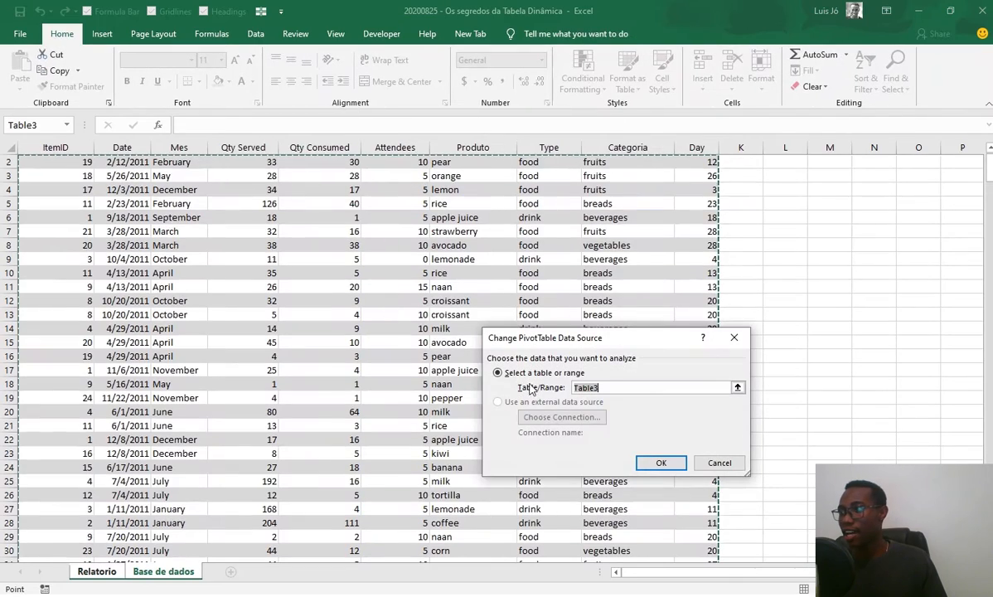
scroll(858, 377, down, 20)
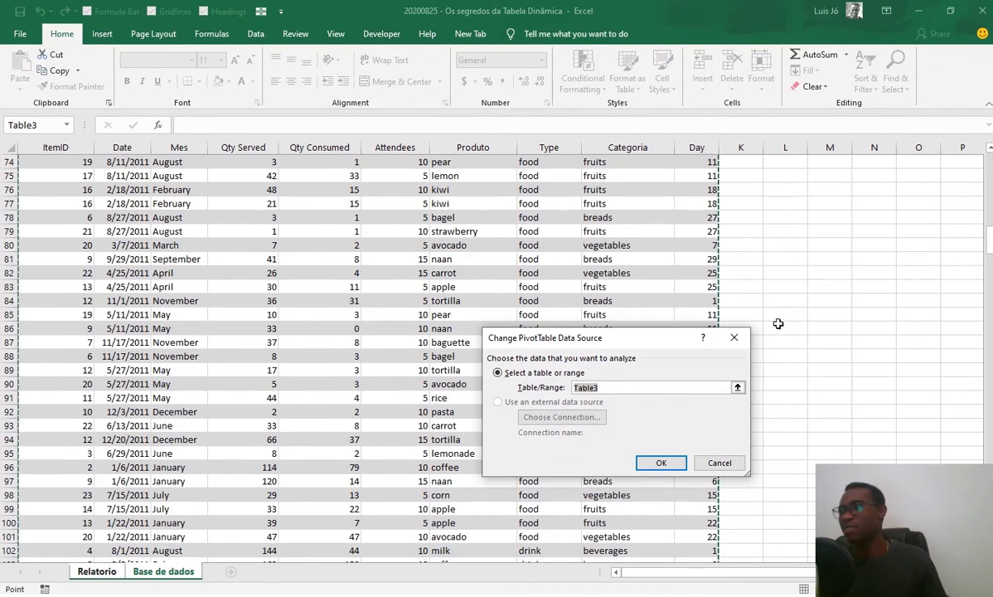
click(624, 388)
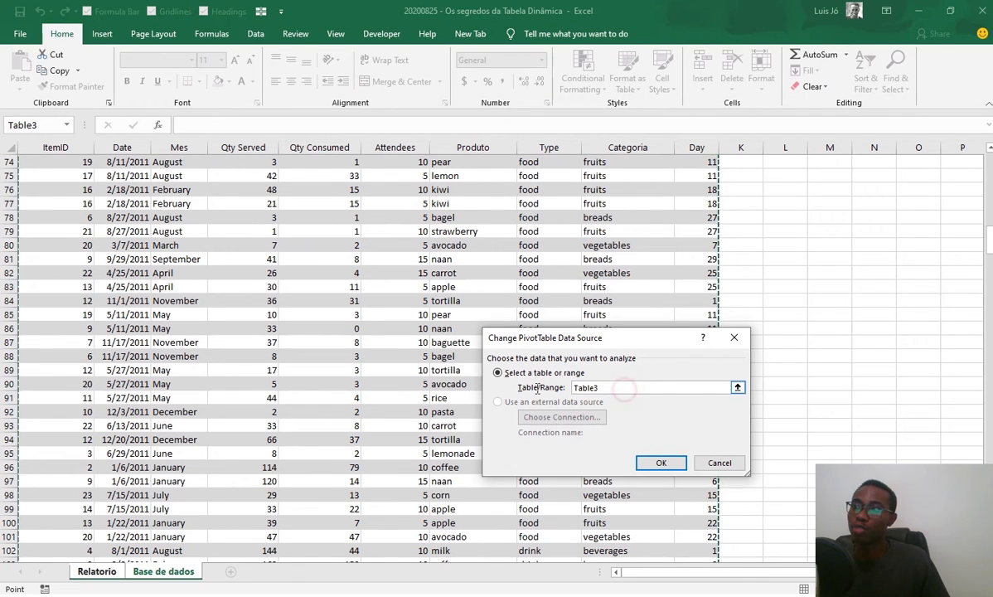
drag(624, 389, 538, 388)
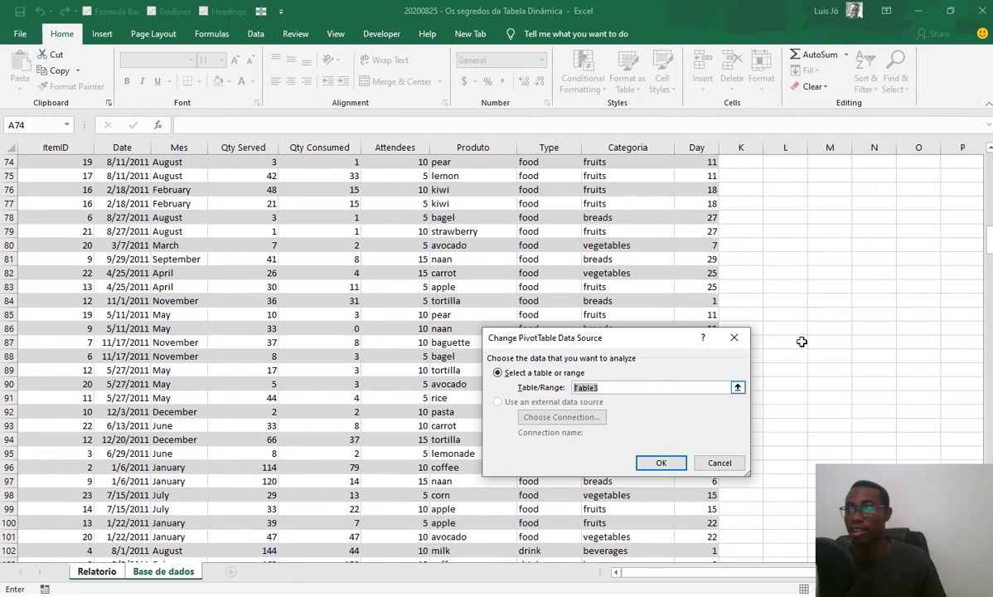
click(733, 337)
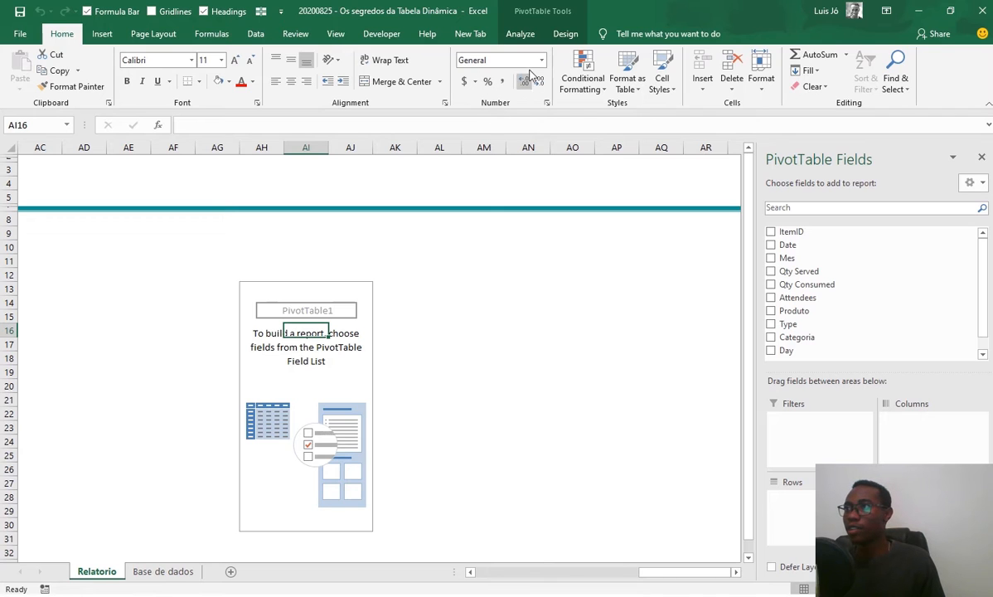
Step: Review the analysis and design tools available for the selected PivotTable
click(521, 34)
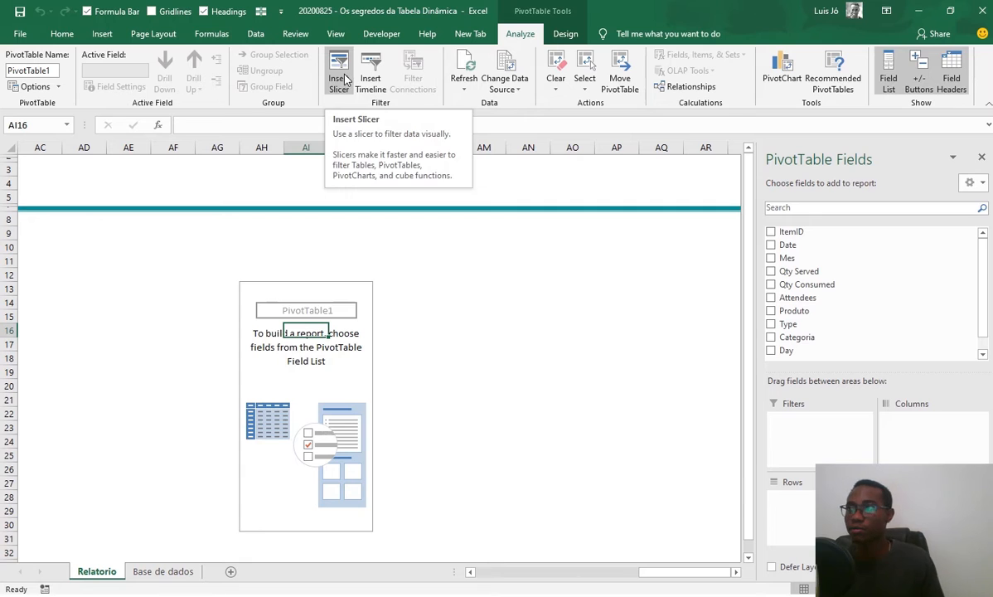
click(567, 34)
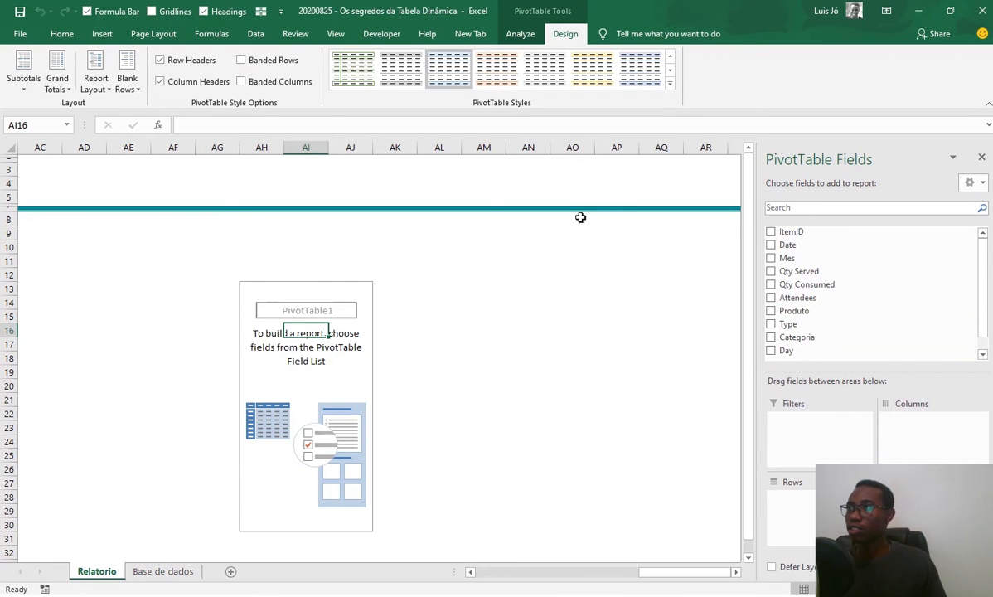
click(531, 35)
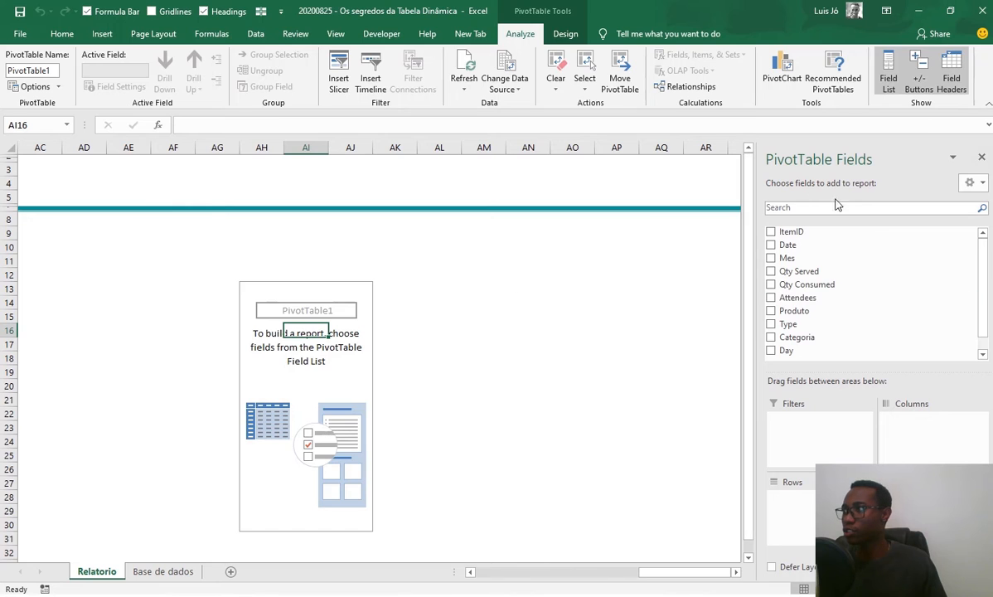
Step: Hide the PivotTable field list, reselect a cell in the PivotTable, and show the field list again
click(984, 157)
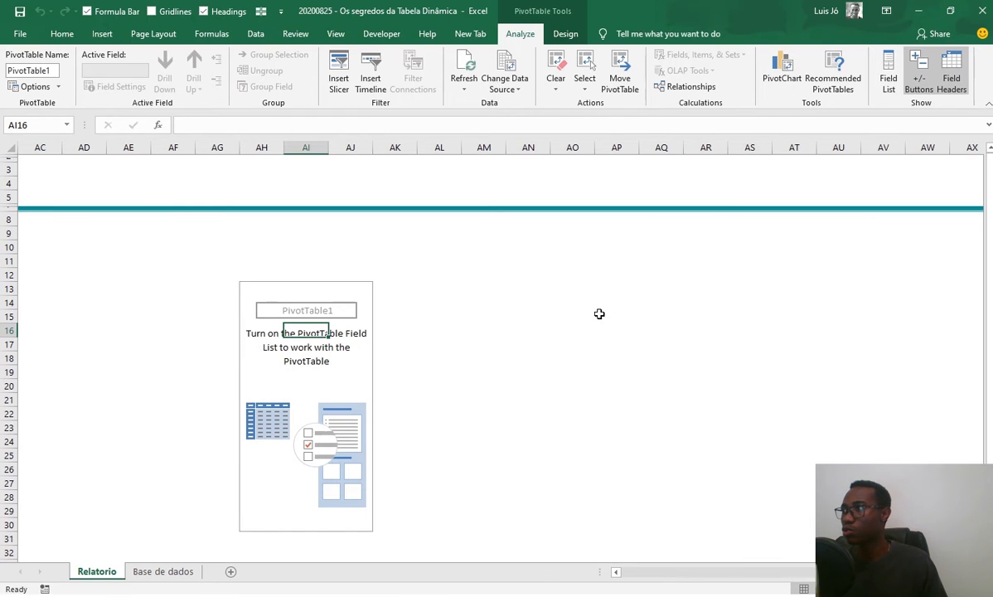
click(513, 261)
click(336, 343)
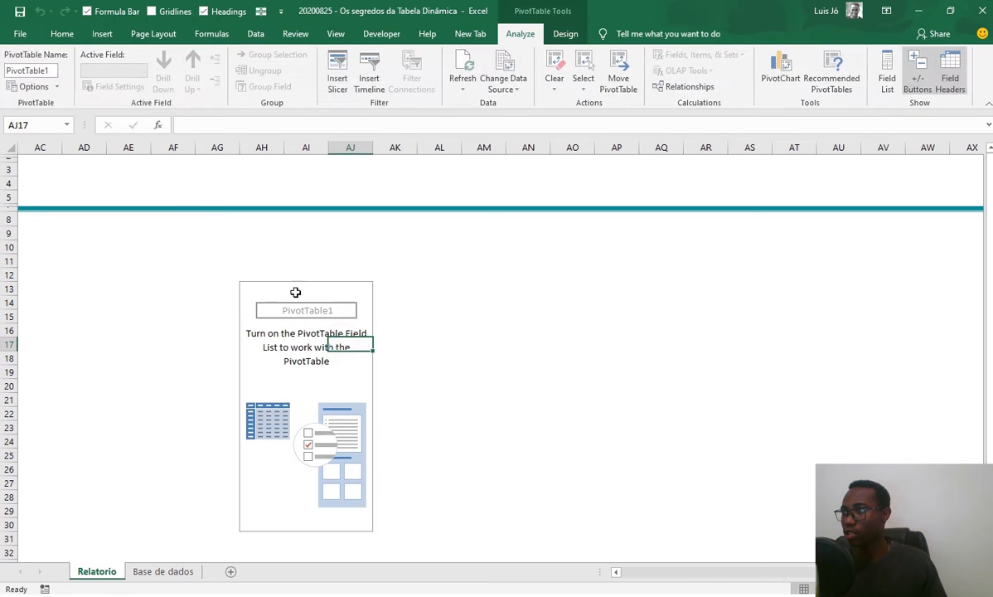
click(886, 83)
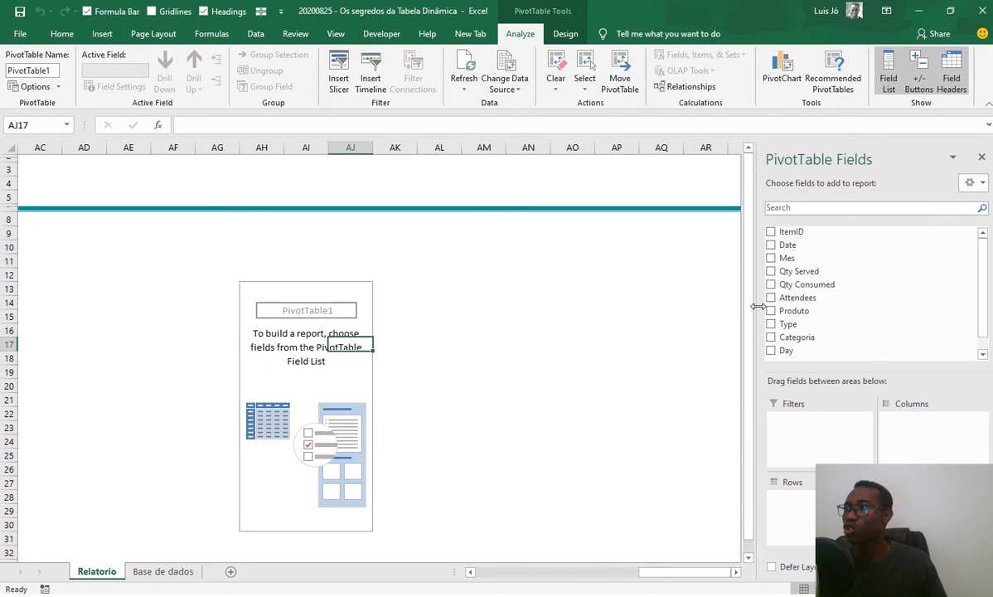
Step: Widen the PivotTable field list and enlarge its section of filter, column, row and value areas
drag(750, 307, 694, 309)
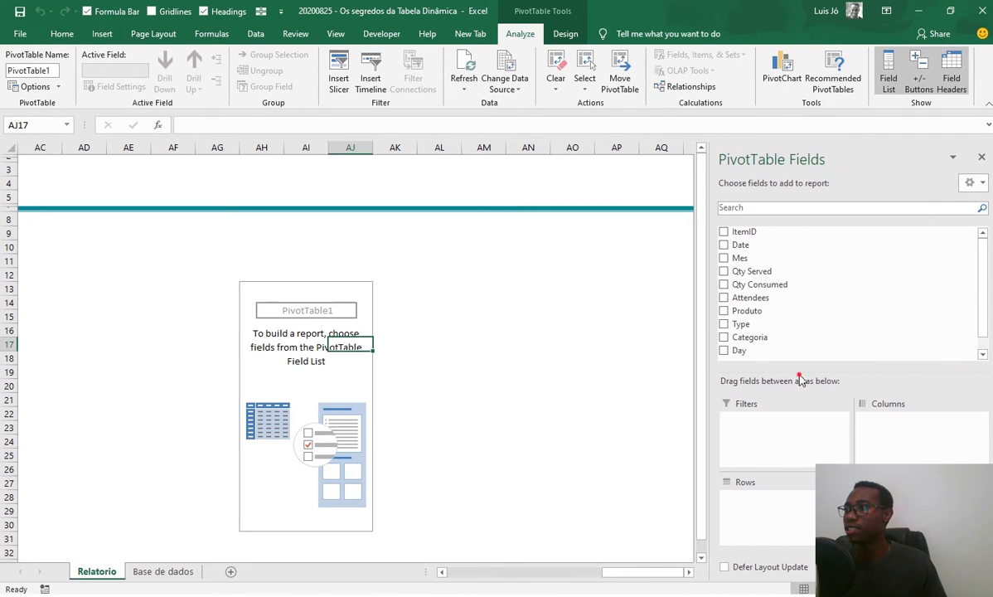
drag(801, 379, 801, 358)
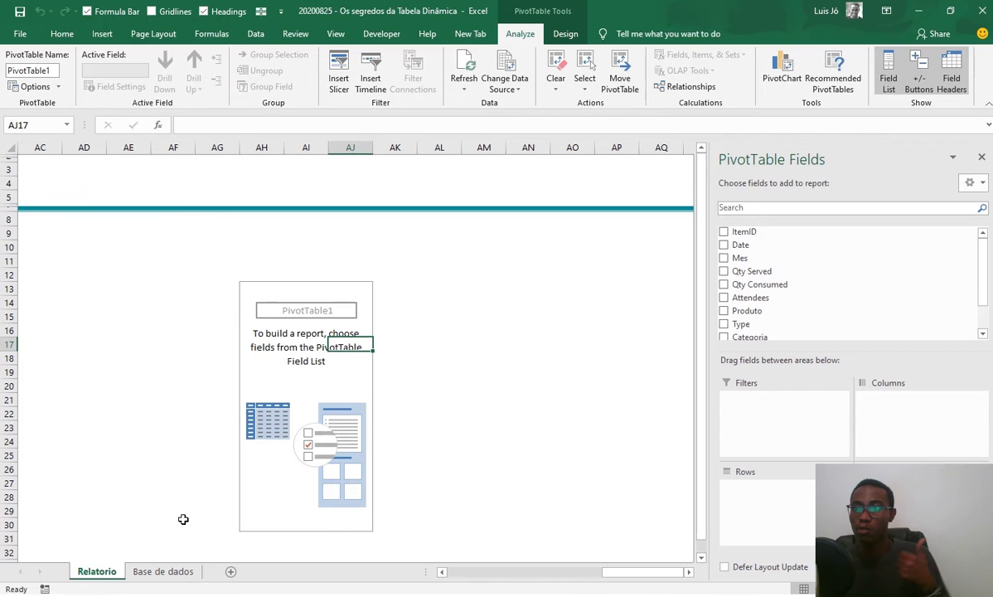
Step: Go to the start of the Base de dados sheet and examine the first values in the ItemID column
click(174, 579)
click(315, 249)
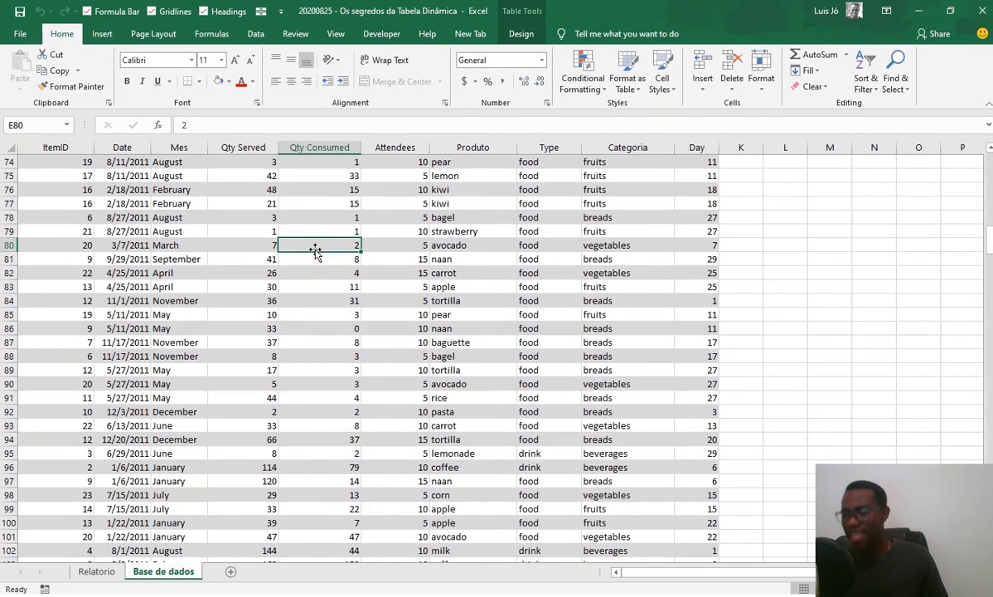
key(ctrl+Home)
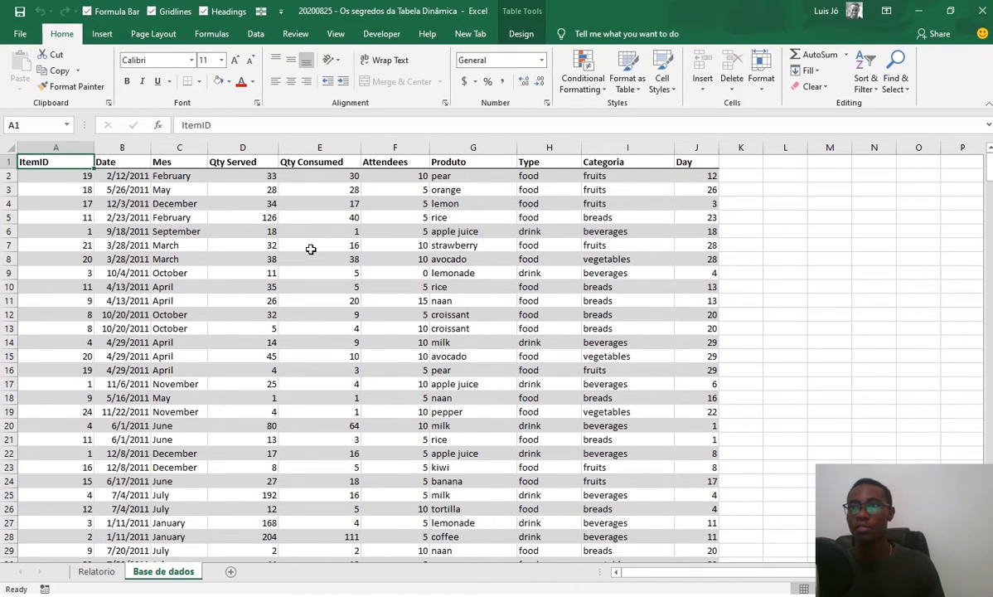
click(65, 191)
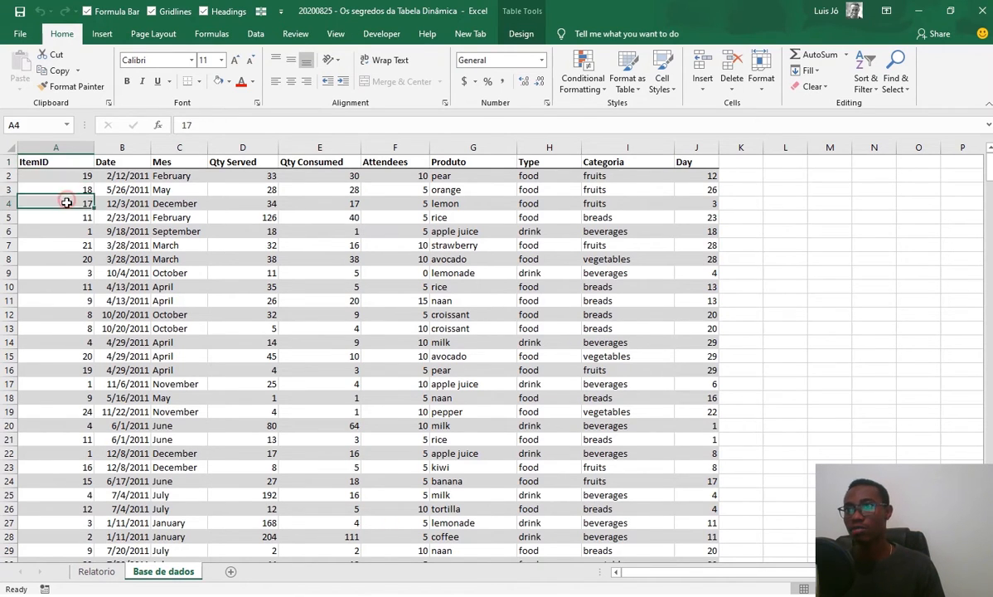
key(Down)
key(Down)
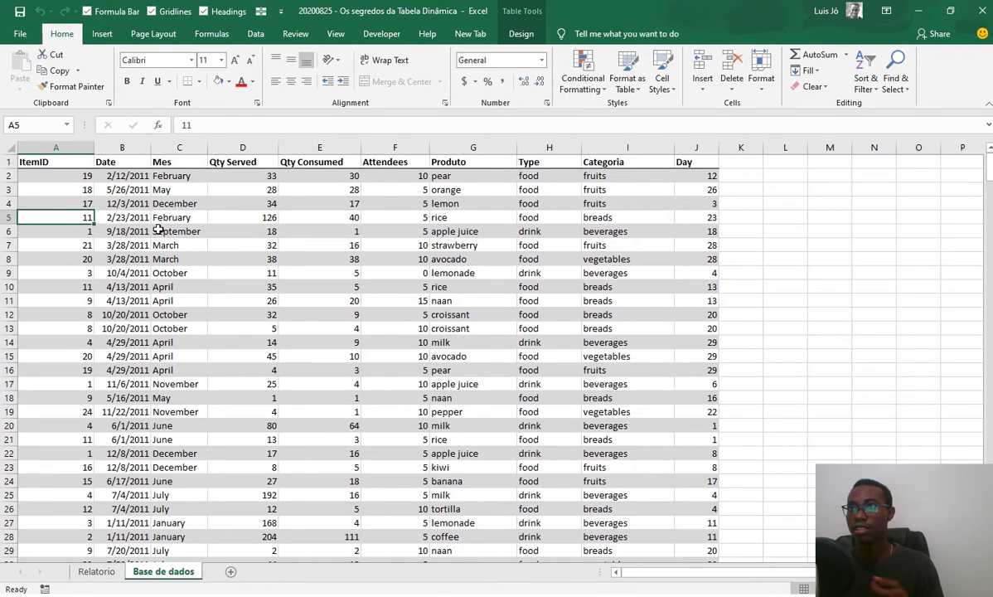
Step: Examine the first months in the Mes column and the first records of the Base de dados table
click(170, 176)
click(177, 213)
key(Down)
key(Down)
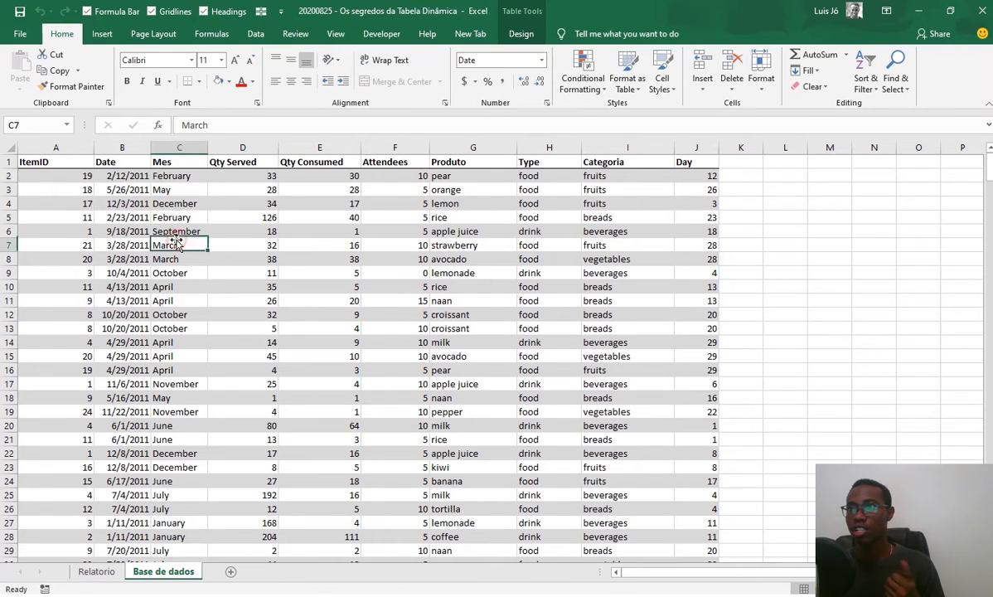
click(166, 151)
click(20, 176)
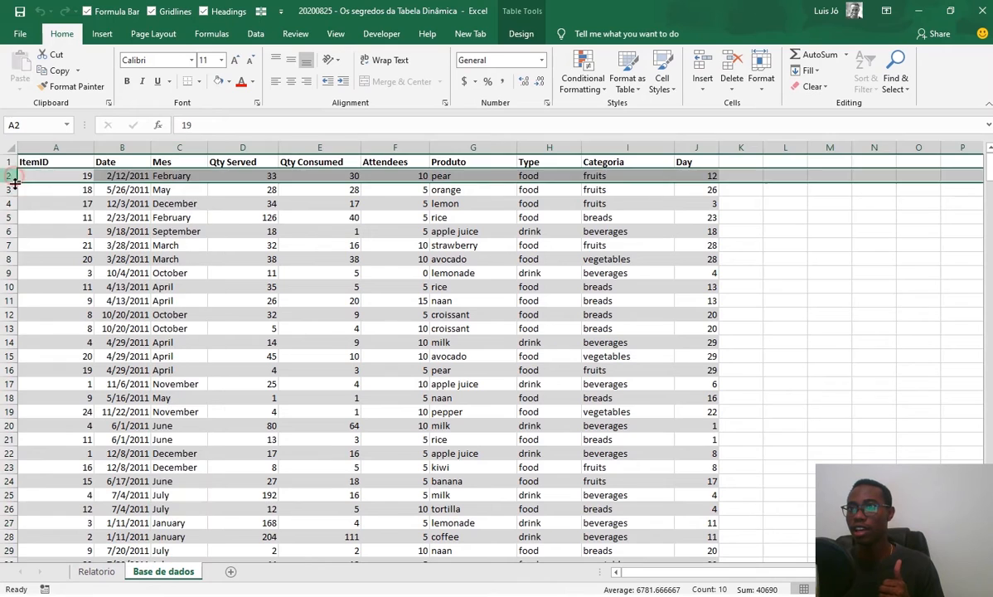
click(20, 190)
click(97, 228)
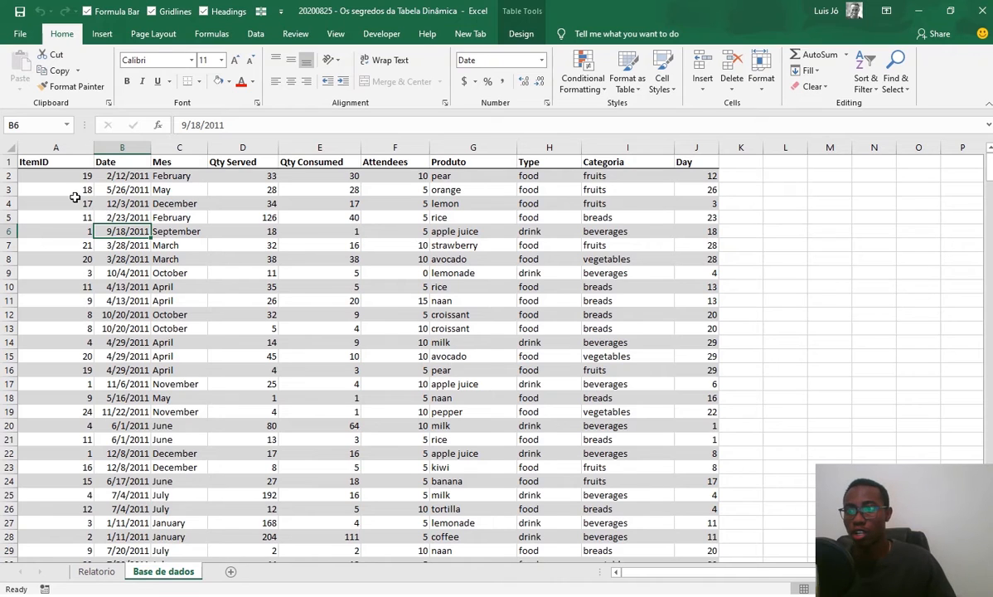
Step: Return to the Relatorio sheet and select a cell inside the empty PivotTable to view its fields
click(96, 571)
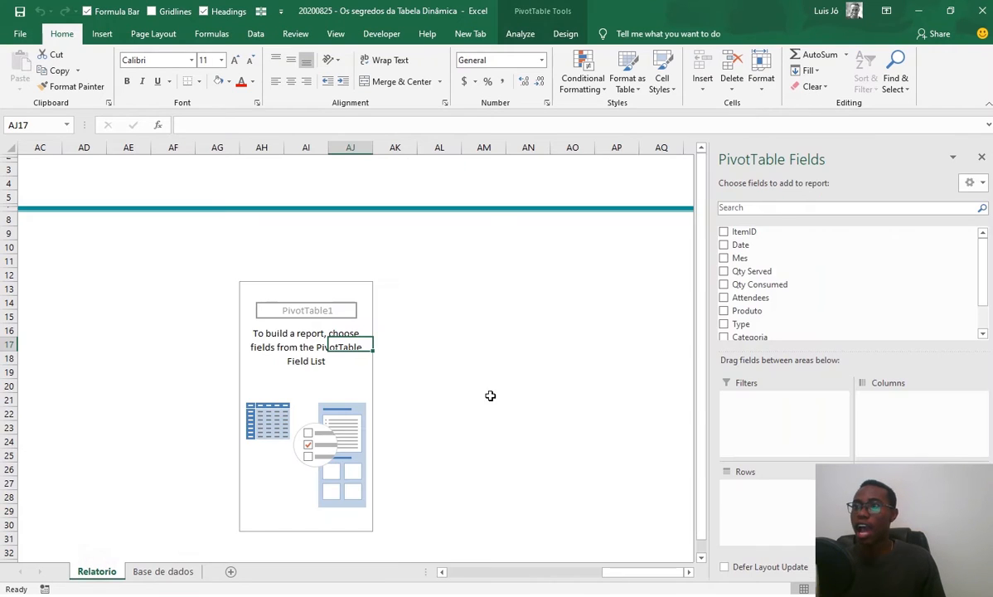
click(336, 360)
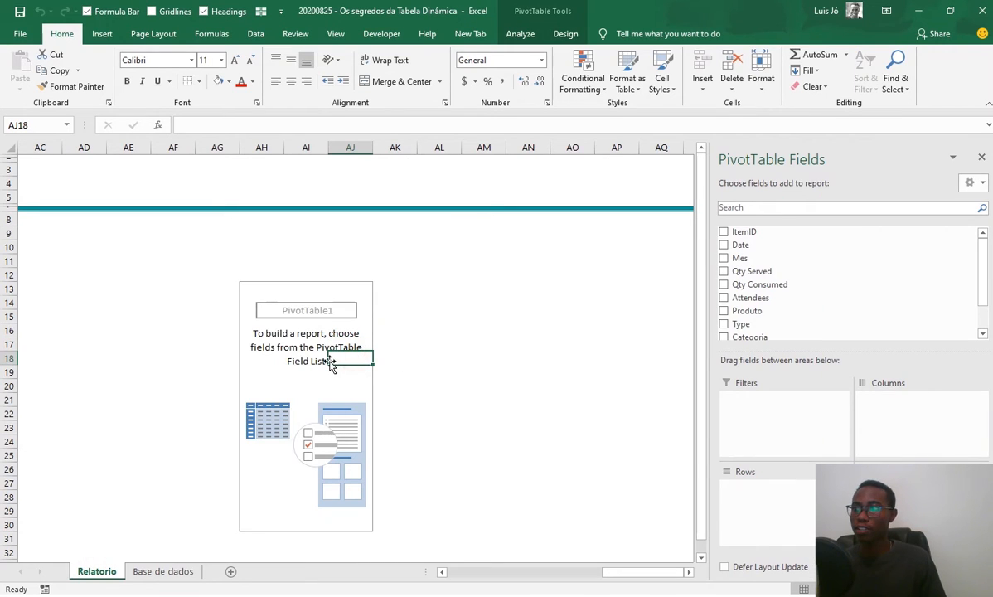
click(690, 575)
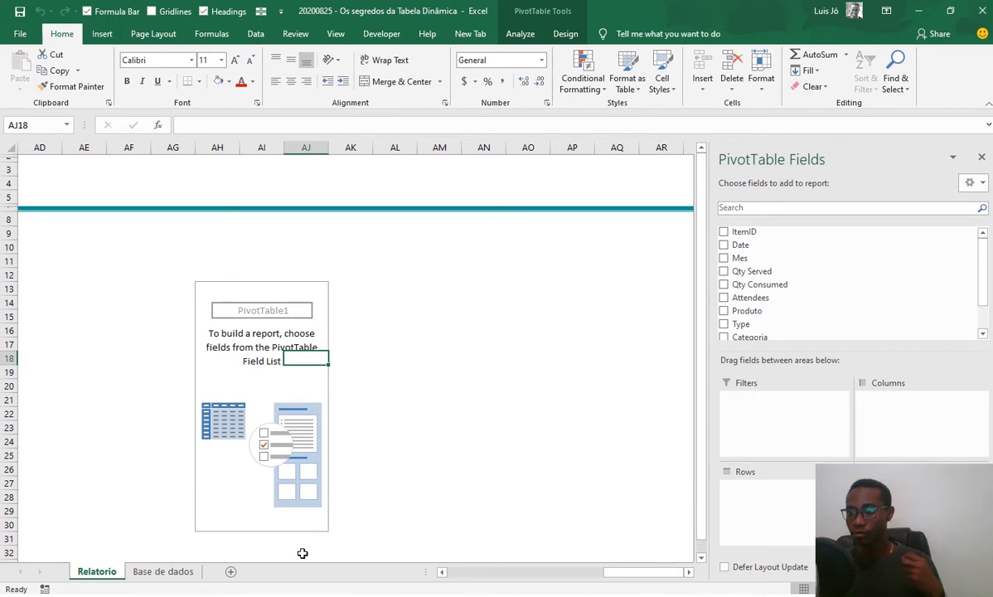
Step: Return to the Base de dados sheet and examine the Date column from row 2 down to row 10
click(163, 572)
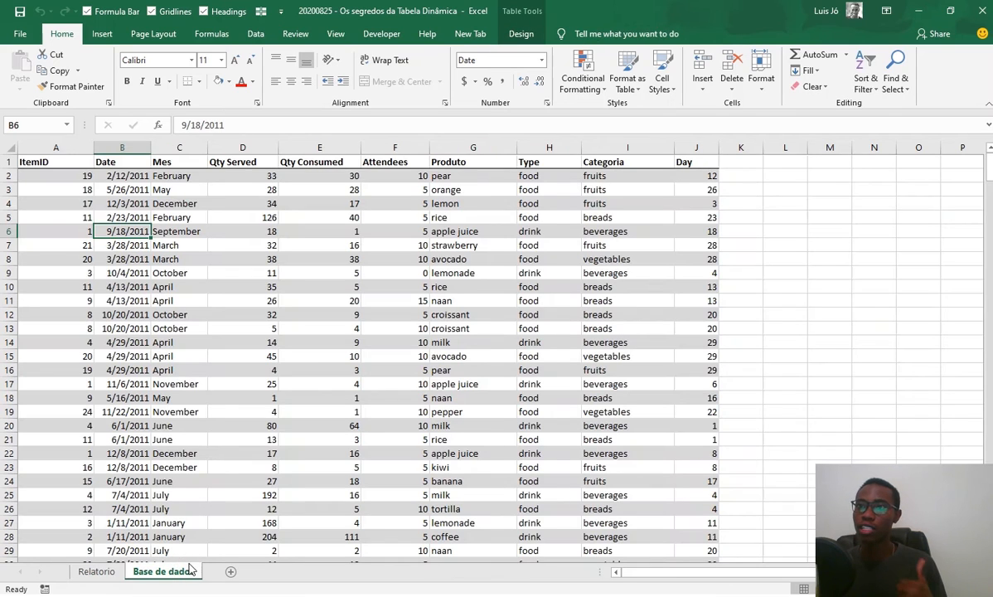
click(112, 175)
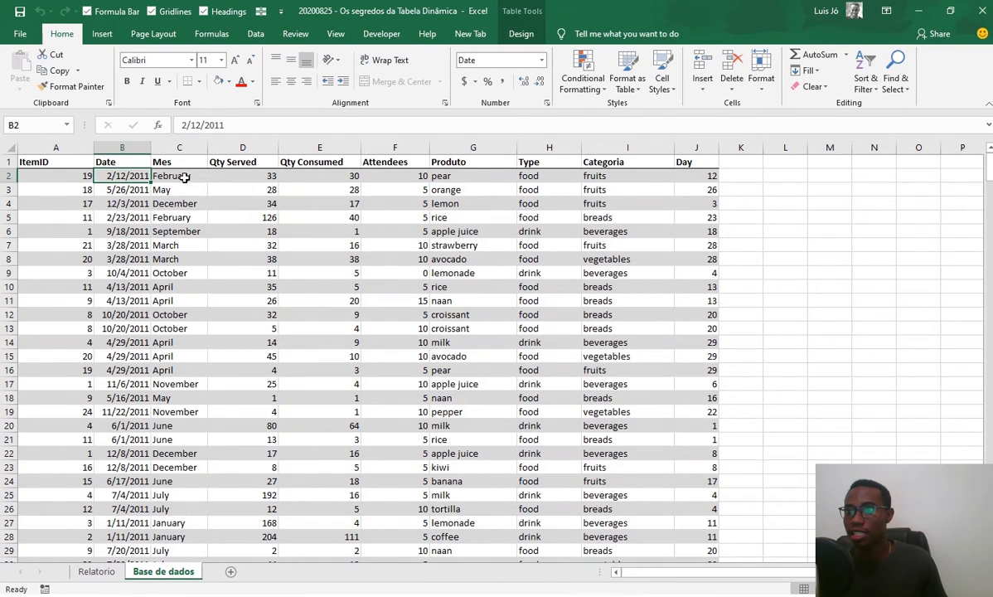
key(Down)
key(Down)
key(Down)
key(Down)
key(Down)
key(Down)
key(Down)
key(Down)
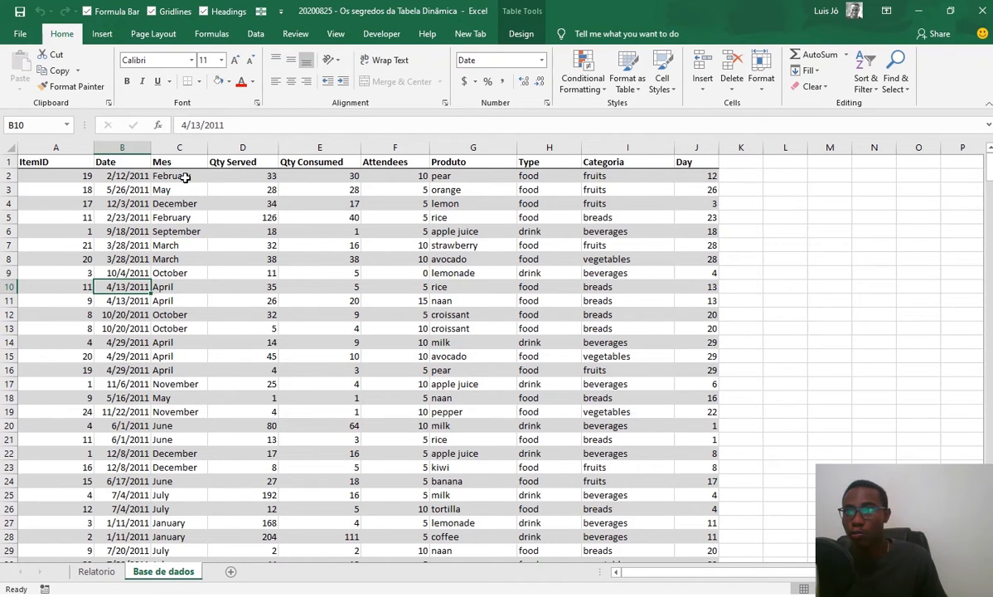
Step: Turn on filters for the Base de dados table and show only the February records in the Mes column
click(55, 162)
click(55, 178)
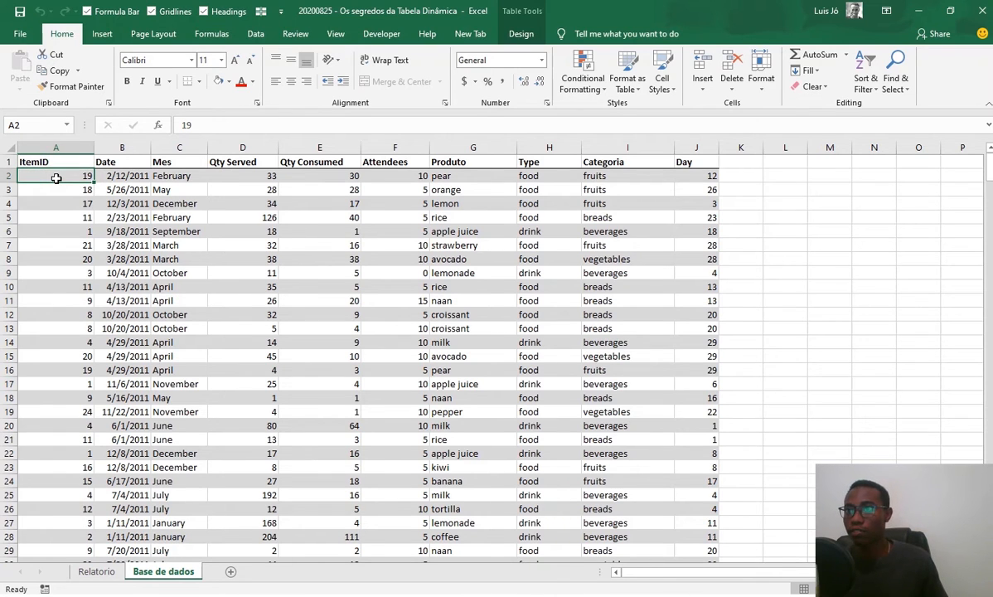
key(ctrl+shift+l)
click(201, 162)
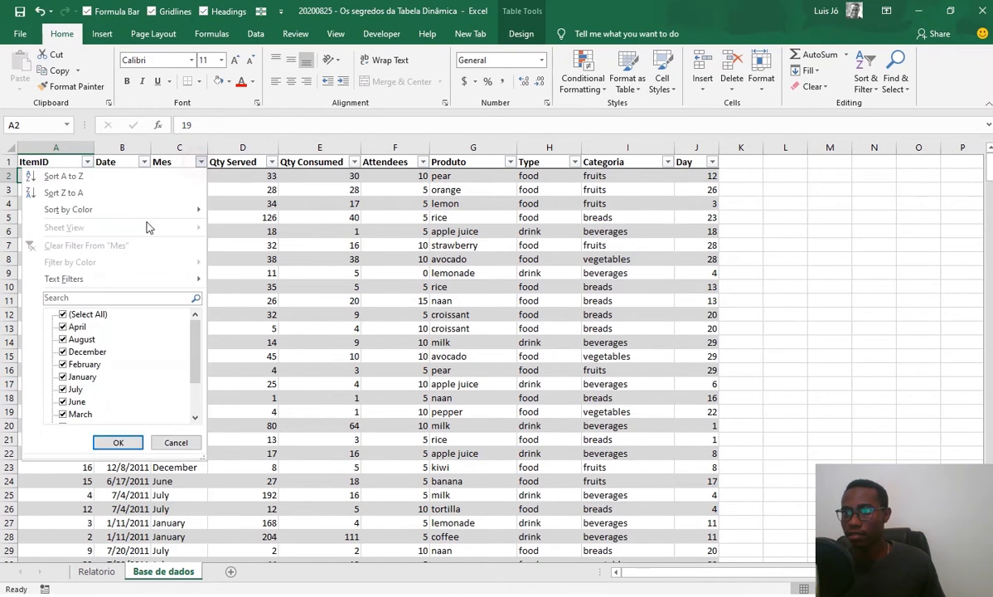
click(74, 315)
click(83, 364)
click(118, 443)
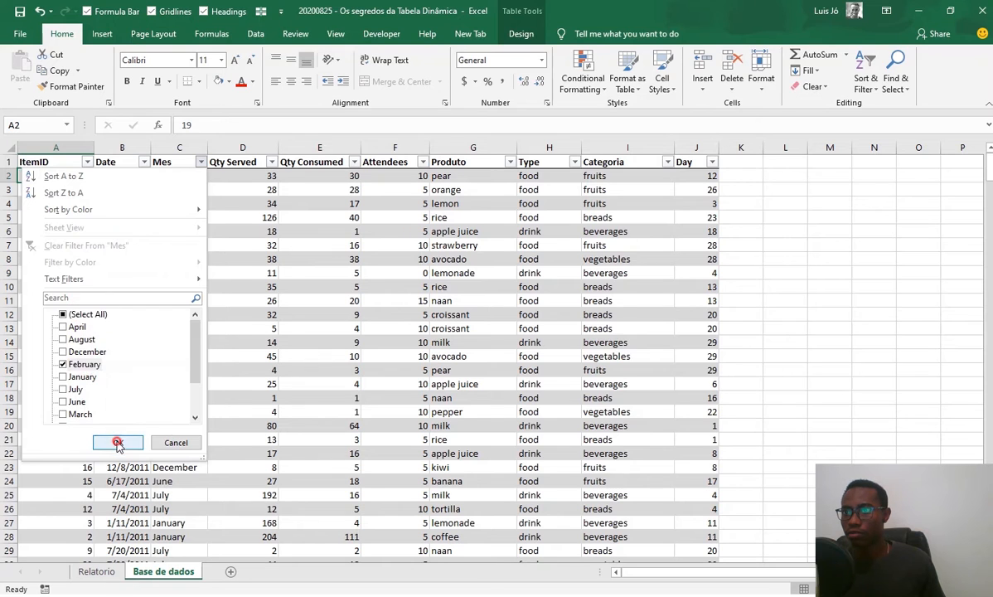
Step: Examine the ItemID values of the February records and remove the filters from the Base de dados table
click(87, 161)
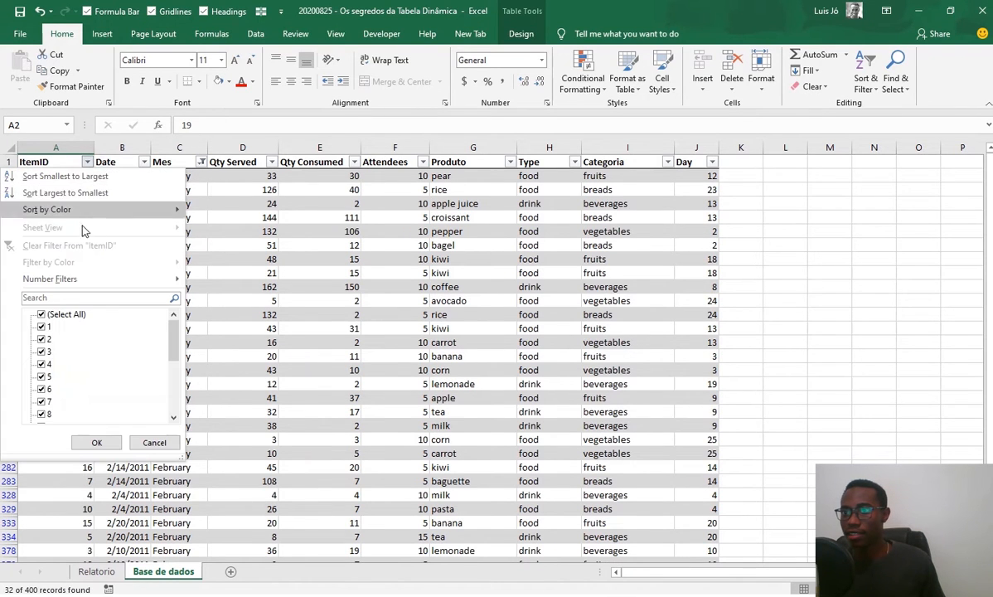
key(Escape)
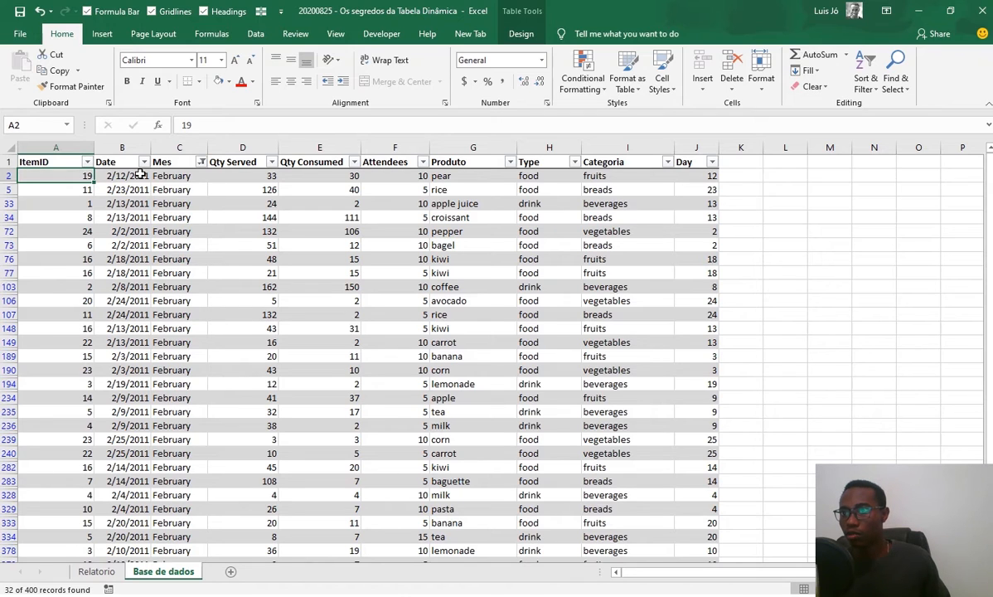
drag(55, 176, 55, 246)
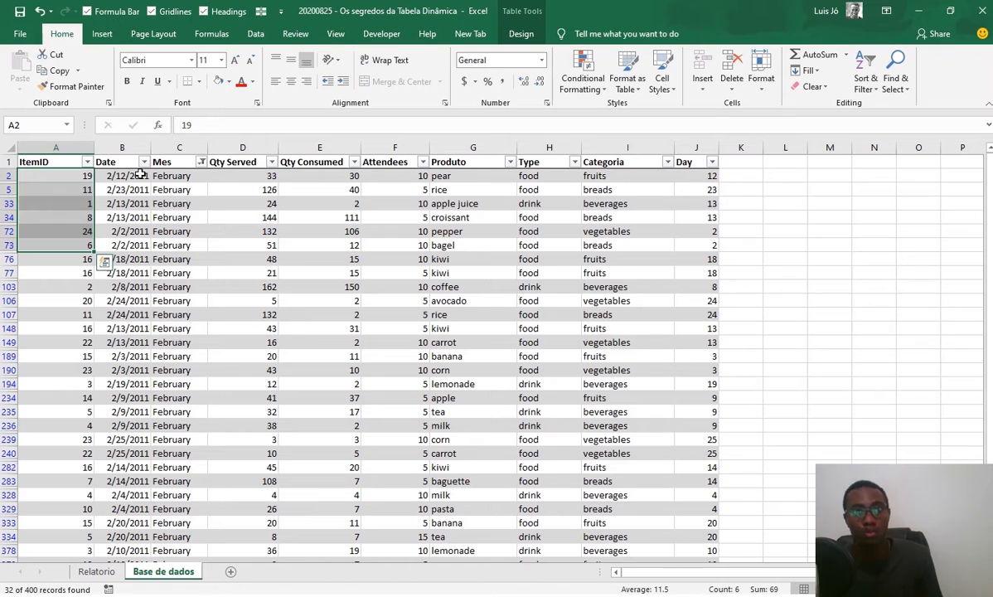
click(212, 189)
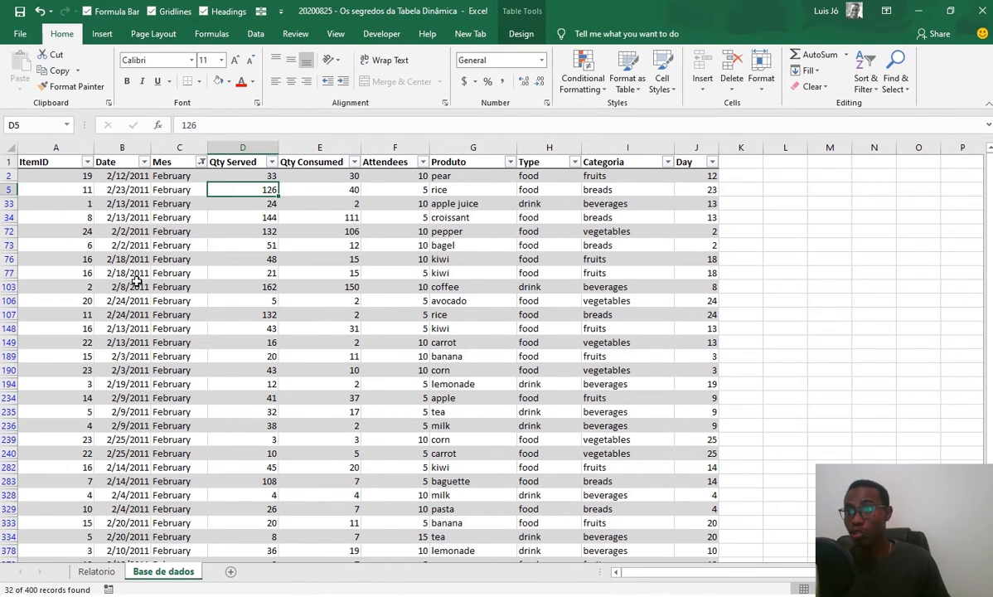
key(ctrl+shift+l)
click(55, 160)
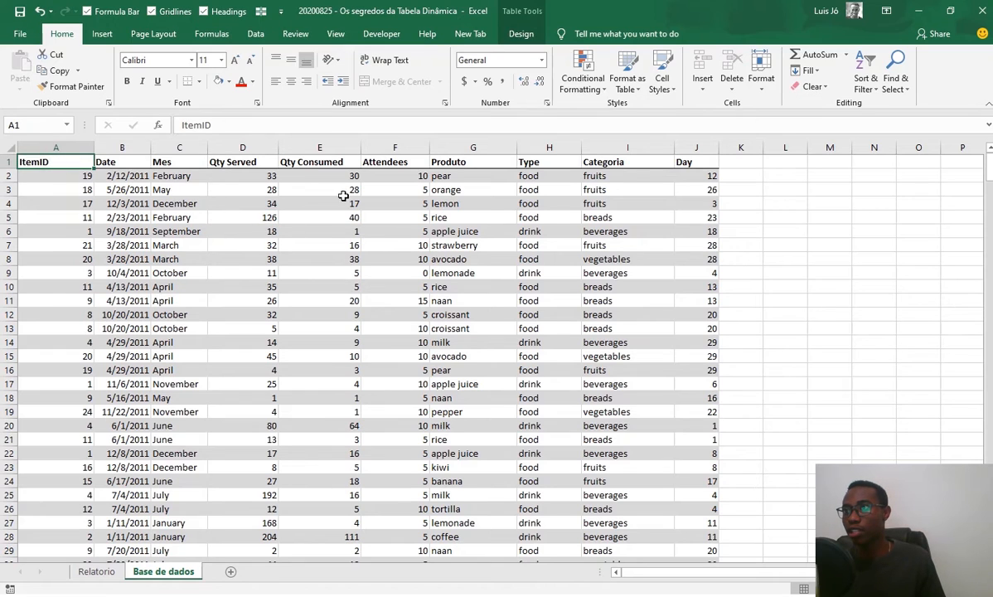
Step: Examine the Qty Consumed, Produto and Categoria columns of the Base de dados table
click(313, 159)
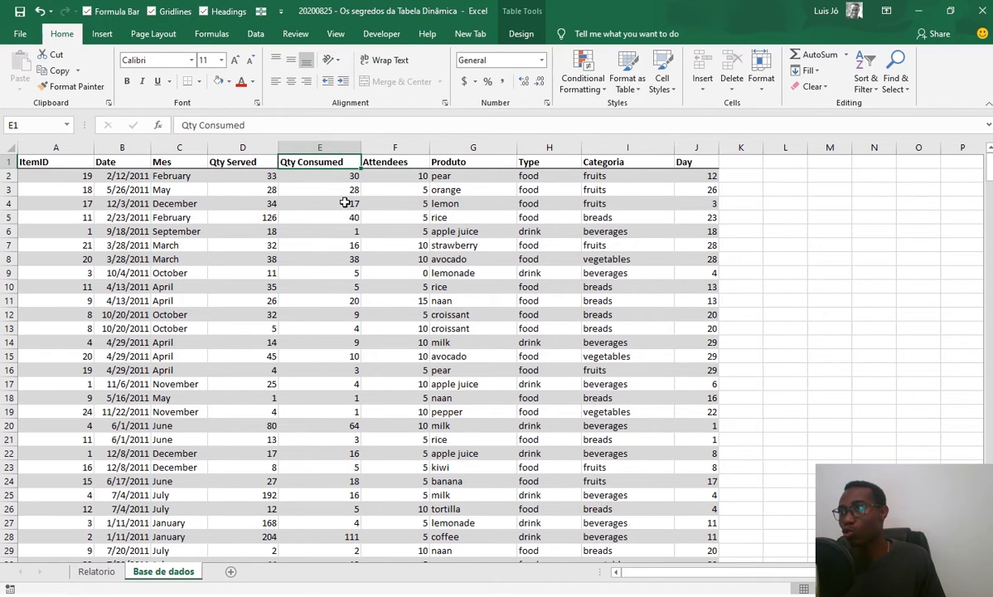
click(474, 147)
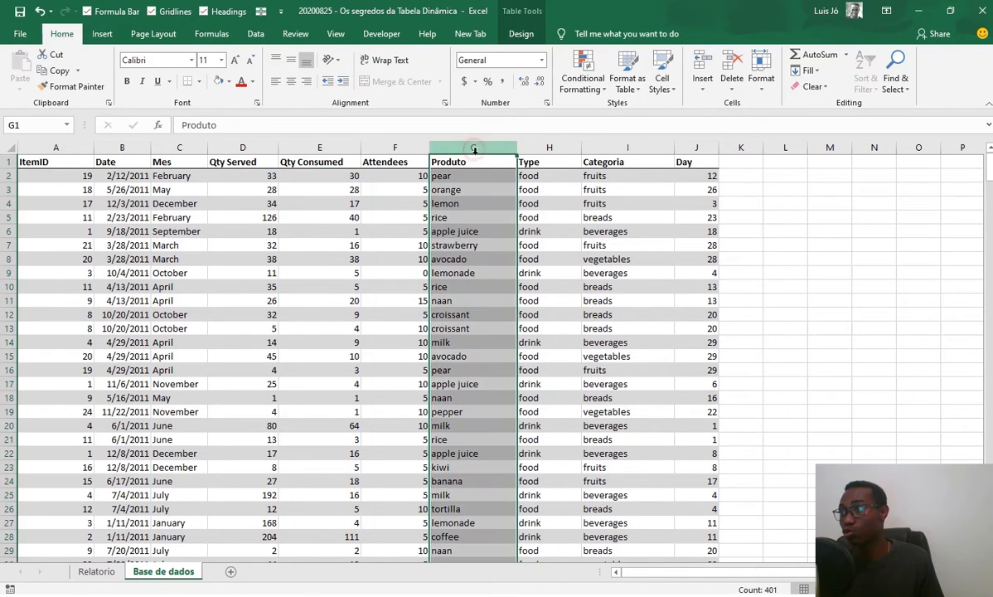
click(587, 149)
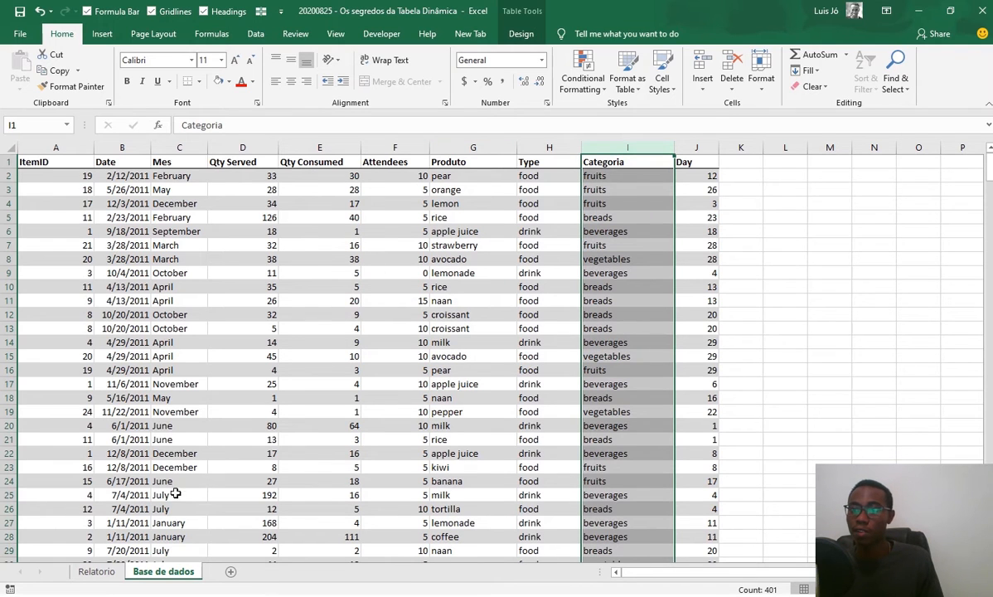
Step: Return to the Relatorio sheet and add the ItemID field to the Values area of the empty PivotTable
click(97, 571)
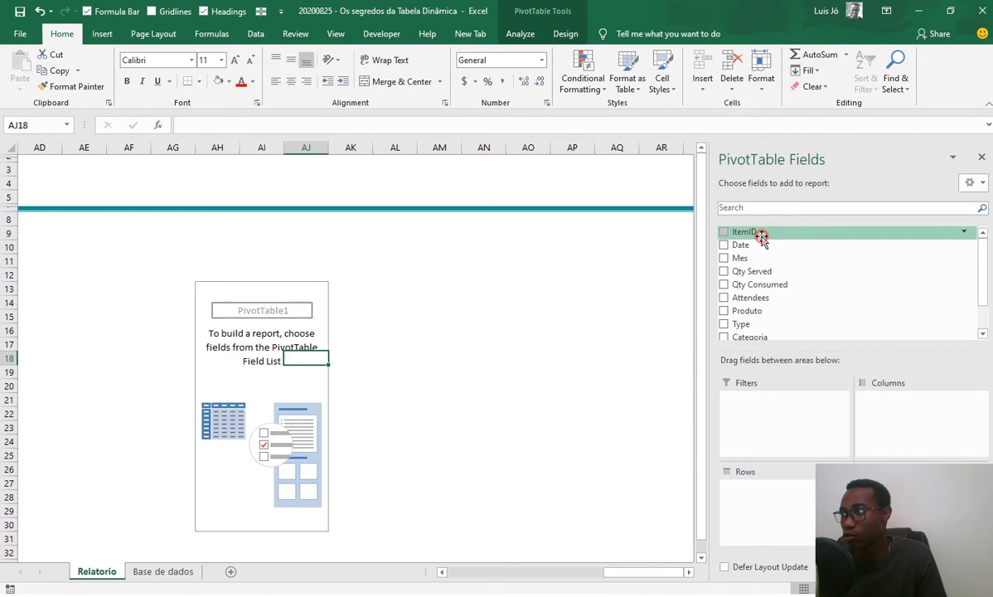
drag(762, 237, 793, 262)
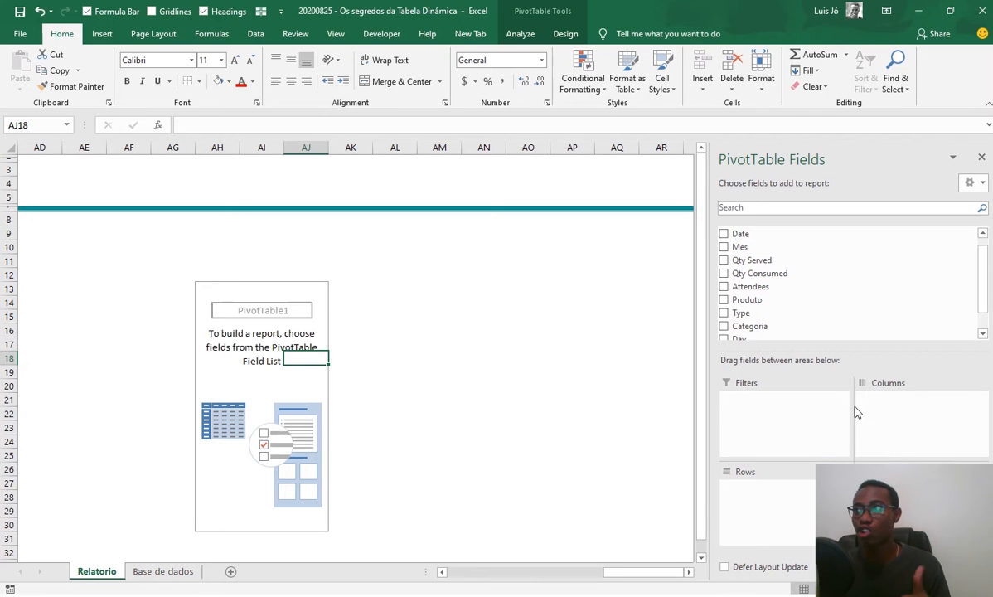
scroll(796, 249, up, 1)
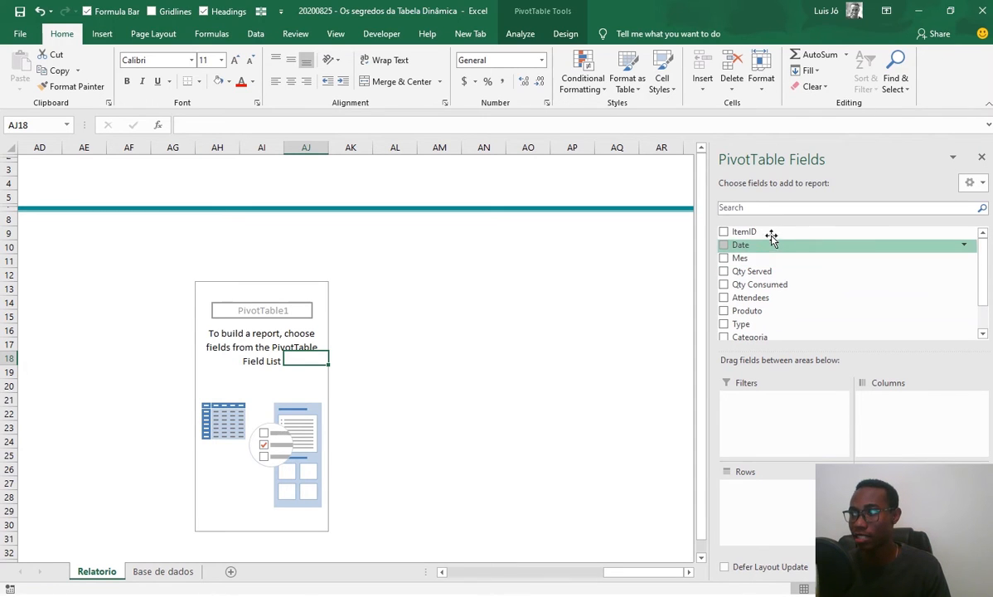
drag(771, 233, 787, 260)
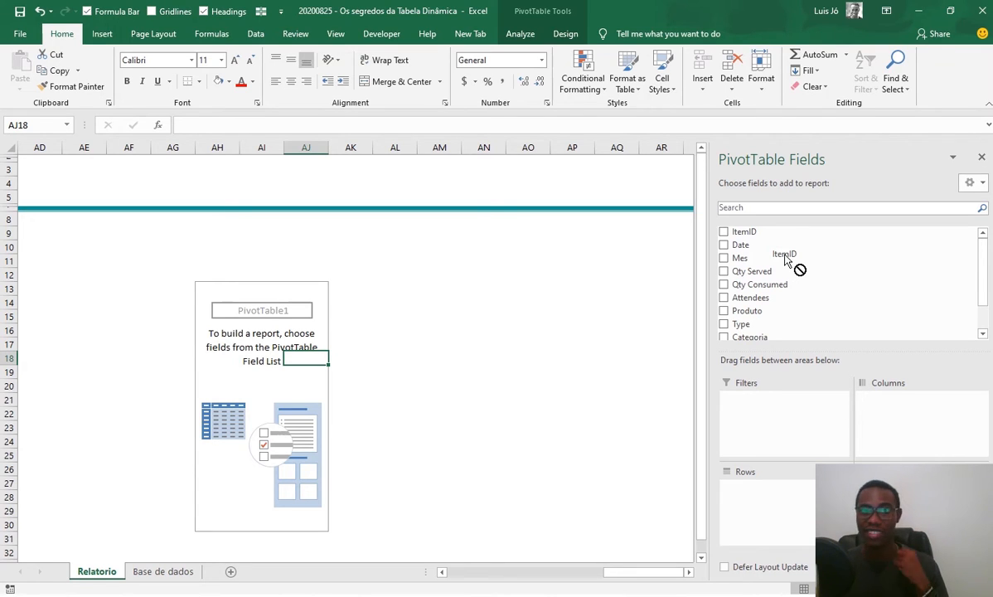
drag(786, 259, 904, 506)
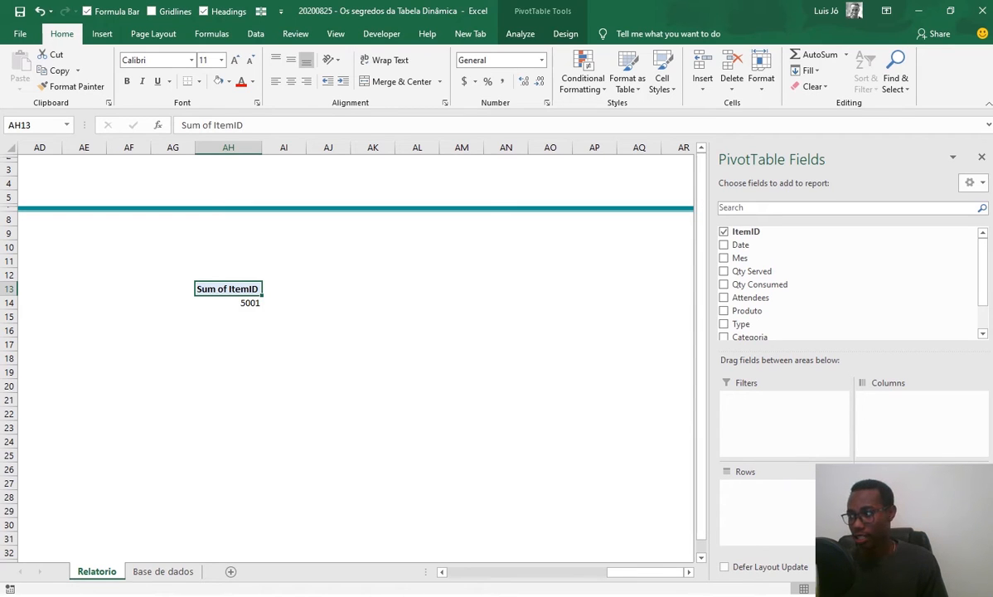
Step: Open the value field settings of ItemID and look through the Sum, Count, Average, Max and Min calculation types
click(922, 487)
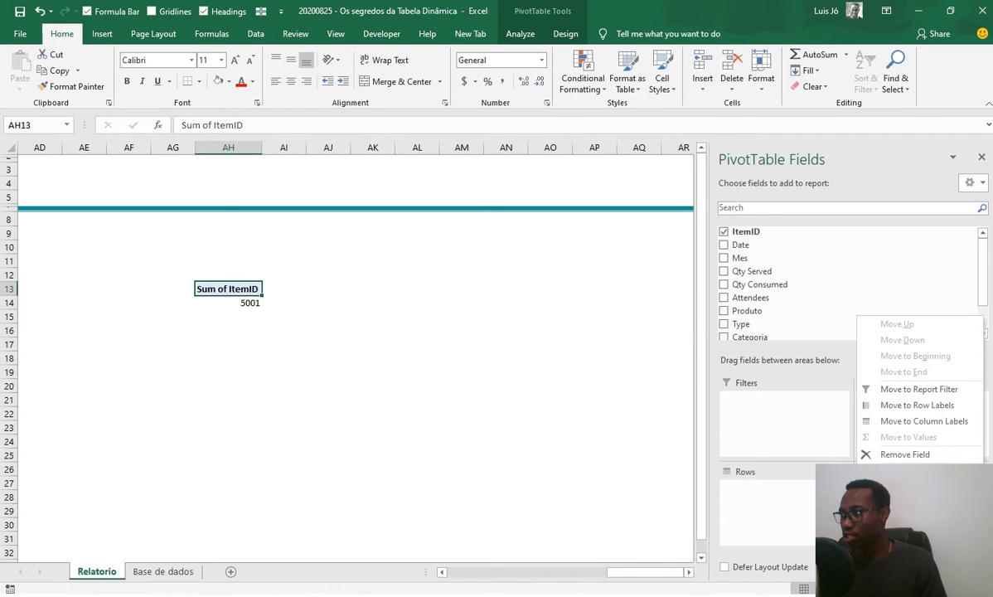
click(912, 470)
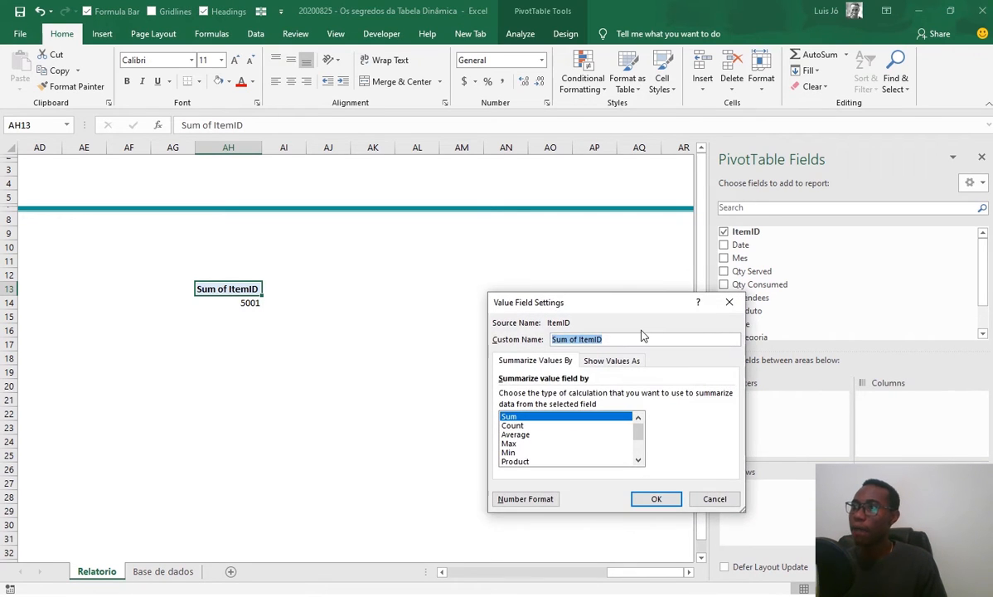
drag(609, 314, 469, 196)
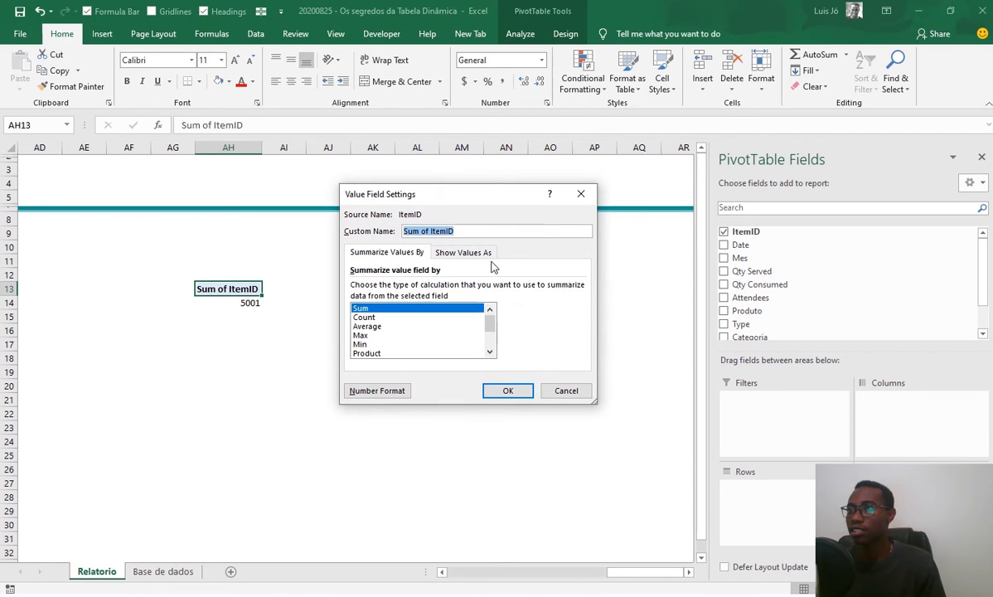
click(360, 309)
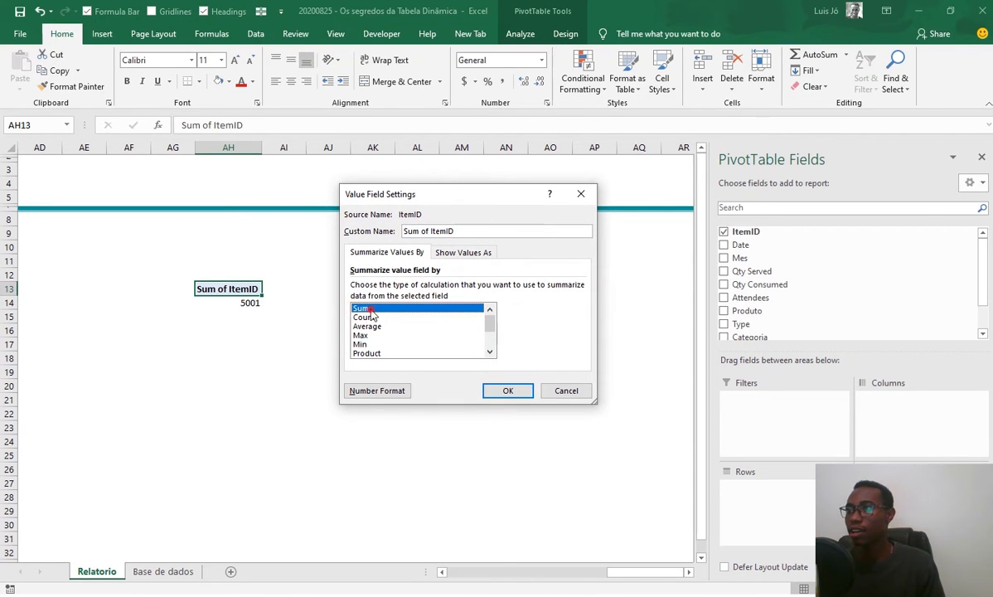
click(364, 316)
click(366, 325)
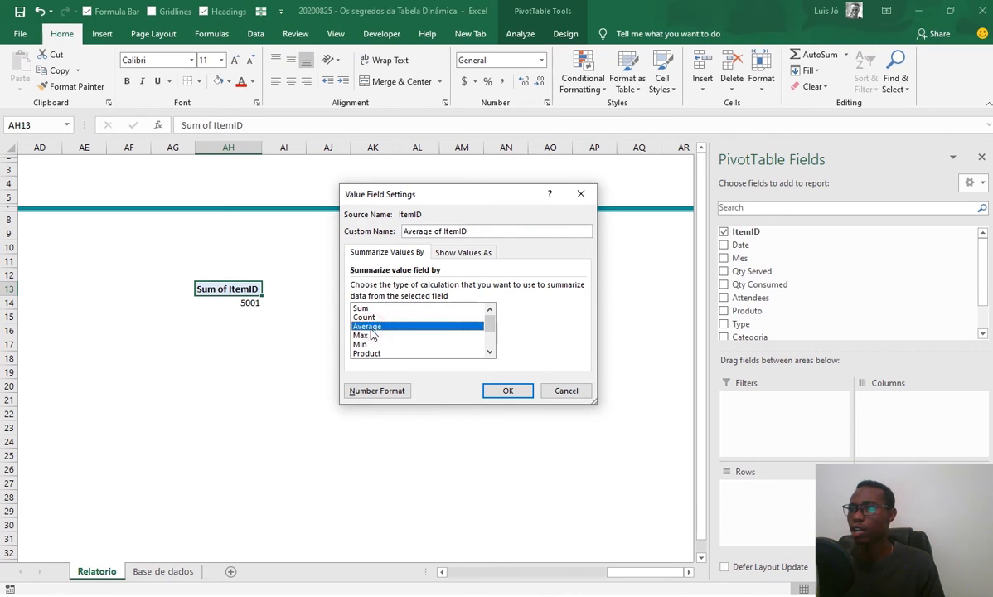
click(363, 335)
click(361, 344)
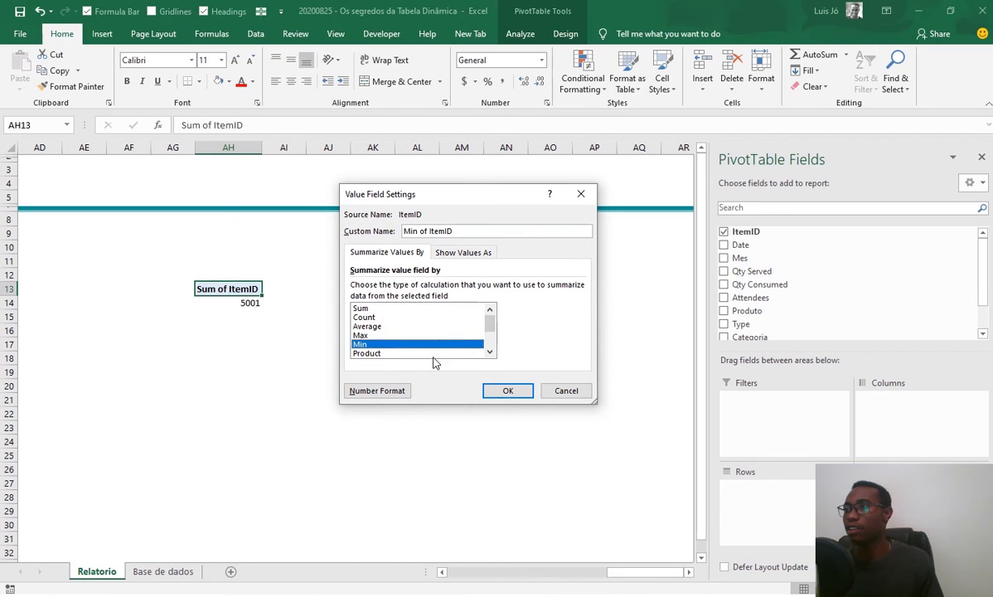
click(491, 333)
drag(493, 325, 494, 309)
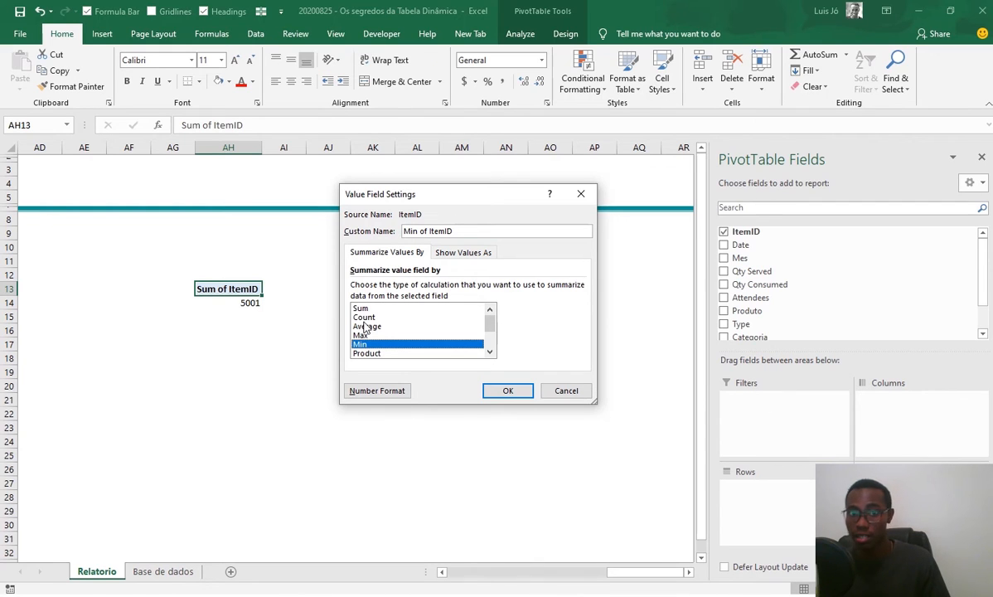
Step: Compare the available calculation types and summarize the ItemID value field by Count
click(369, 309)
click(370, 318)
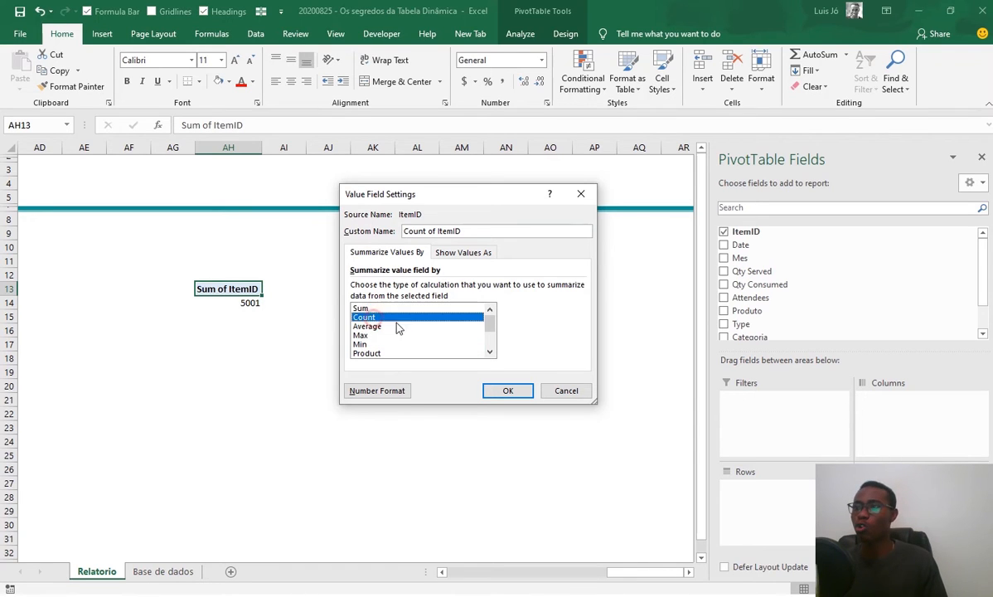
click(371, 328)
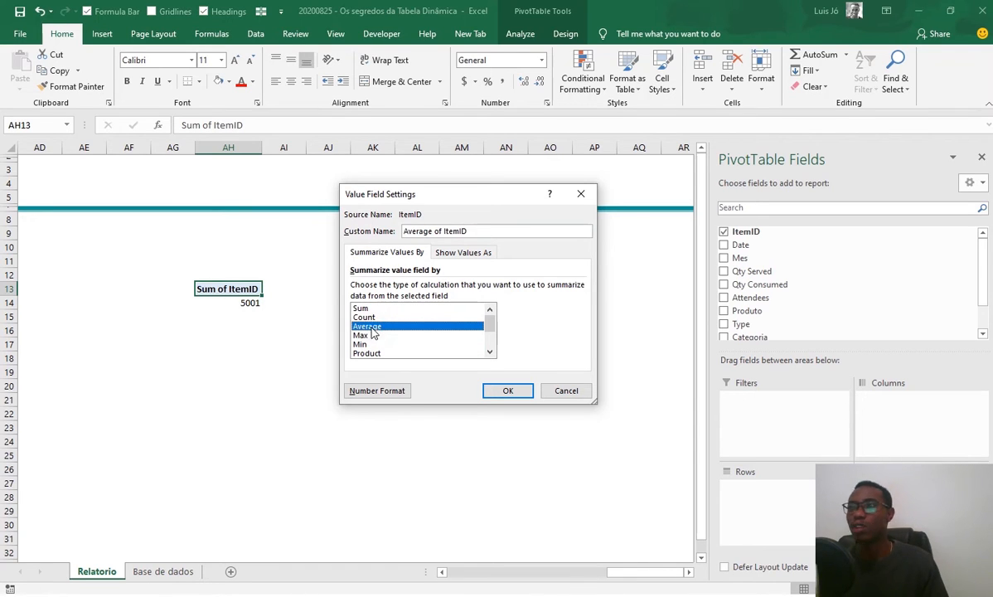
click(370, 309)
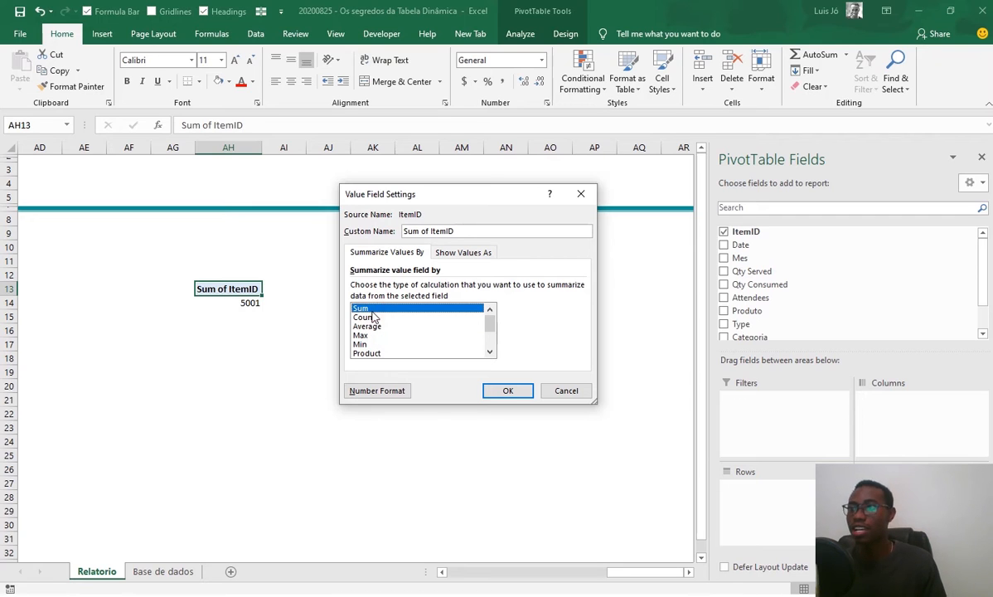
click(373, 319)
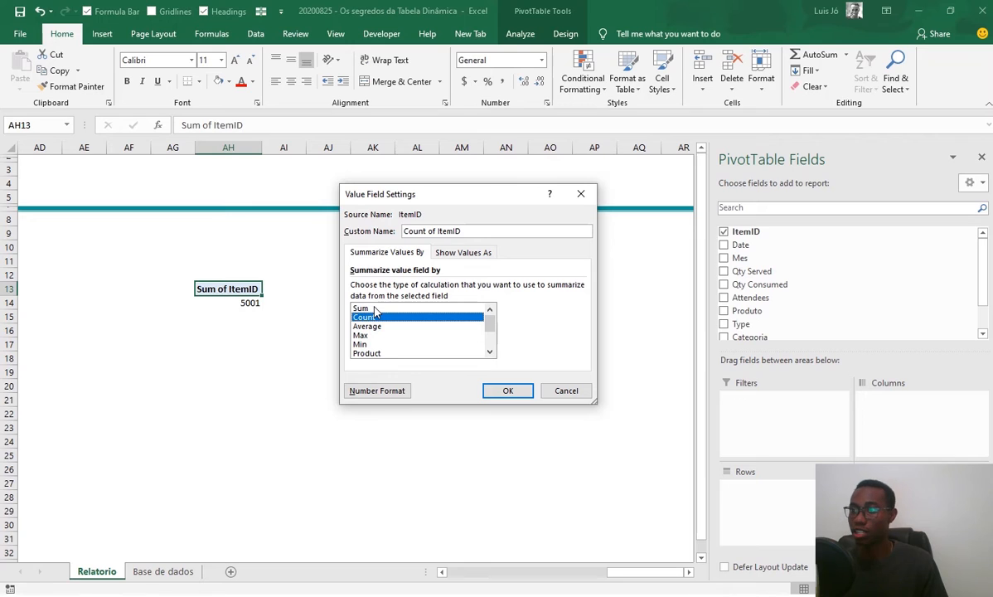
click(492, 333)
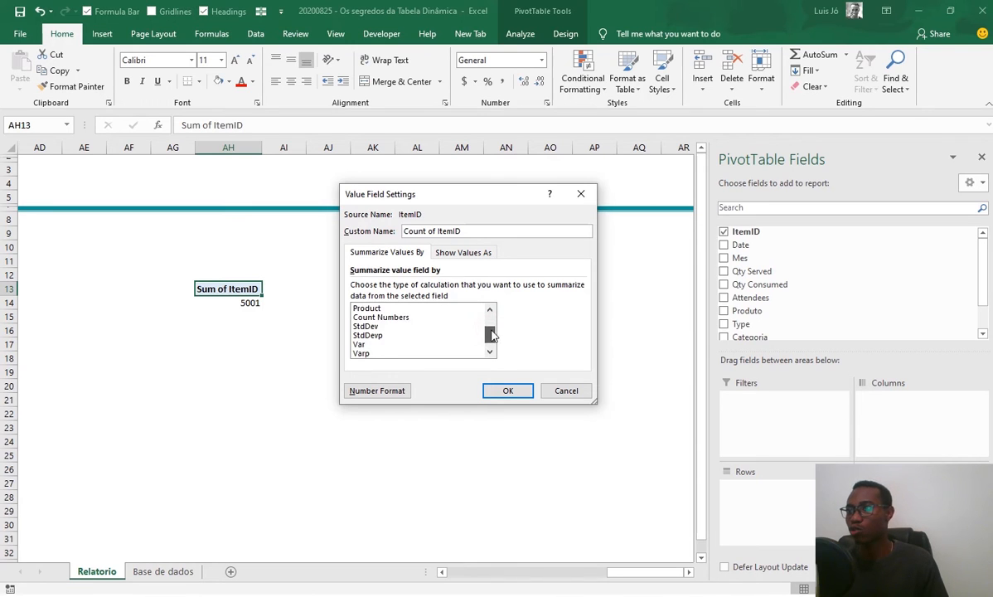
scroll(465, 334, up, 2)
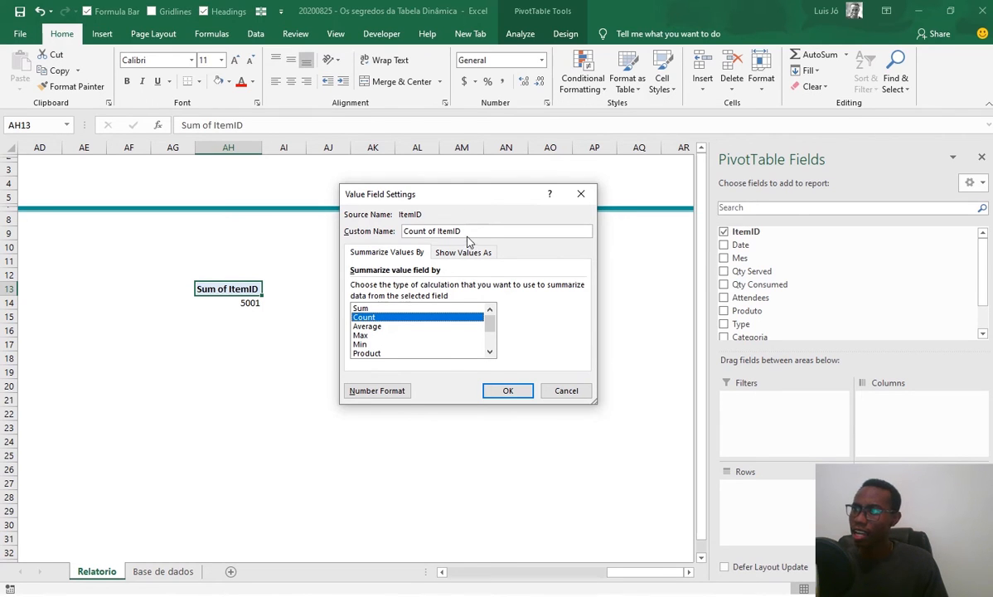
drag(462, 232, 392, 235)
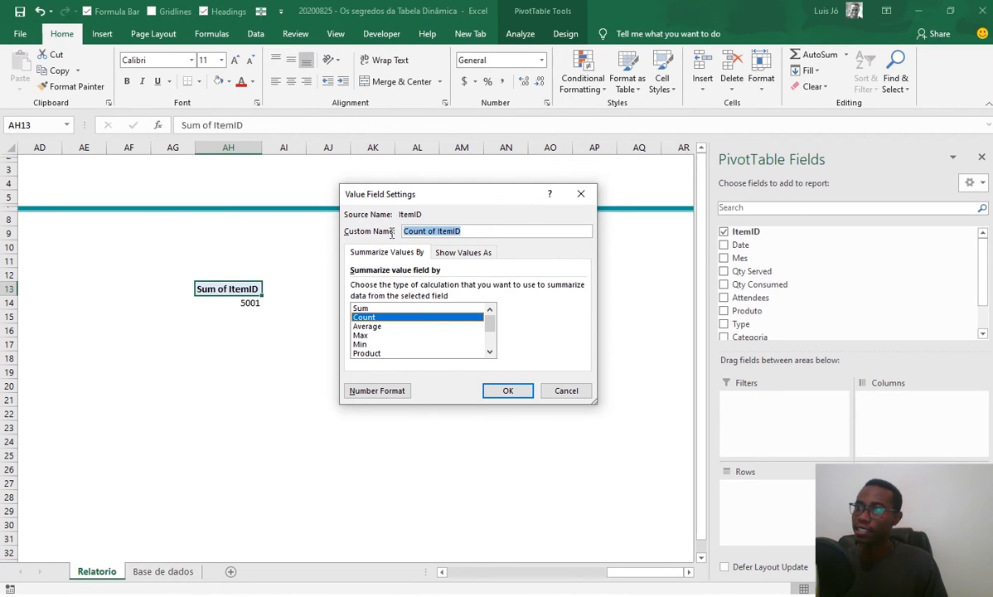
click(463, 231)
drag(482, 231, 413, 231)
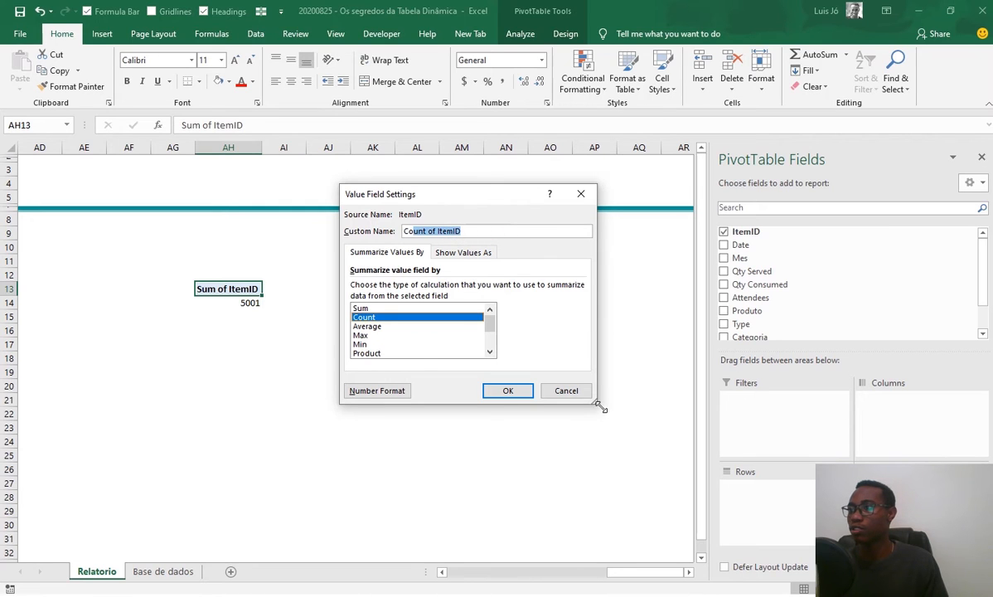
click(508, 391)
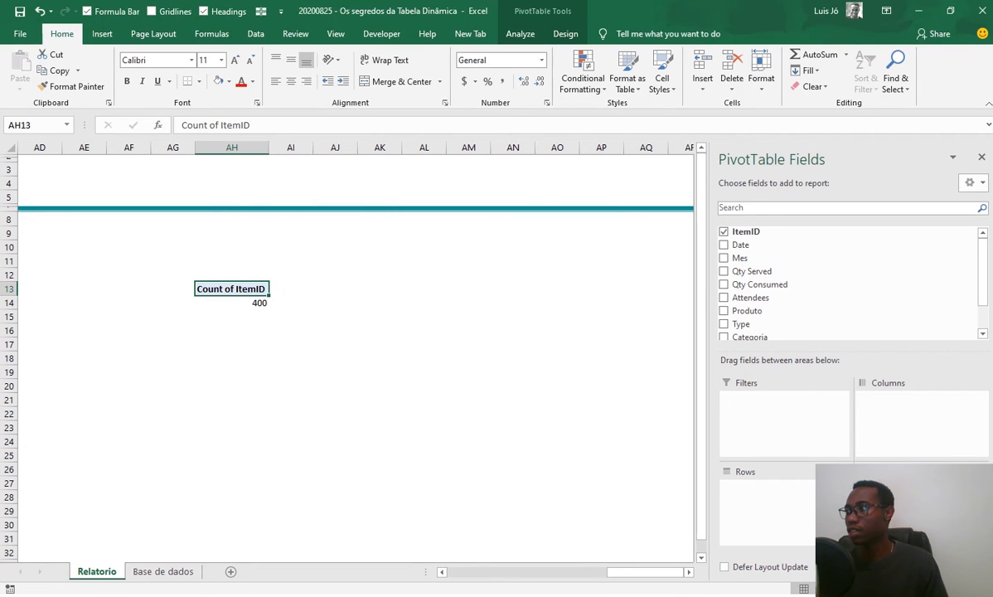
Step: Rename the ItemID value field of the PivotTable to Total_Vendas in its value field settings
click(920, 487)
click(919, 471)
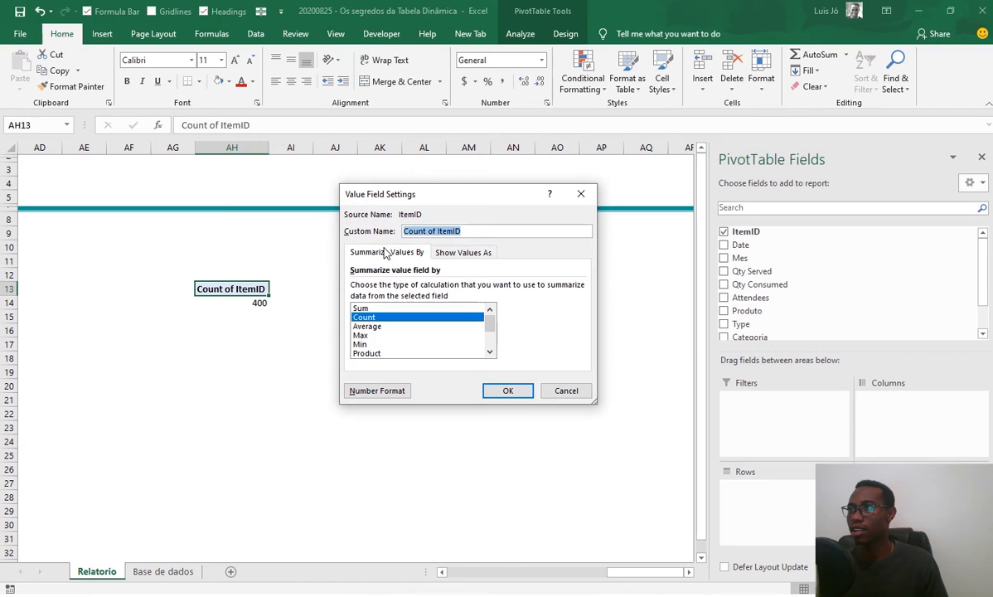
click(481, 233)
drag(426, 234, 335, 227)
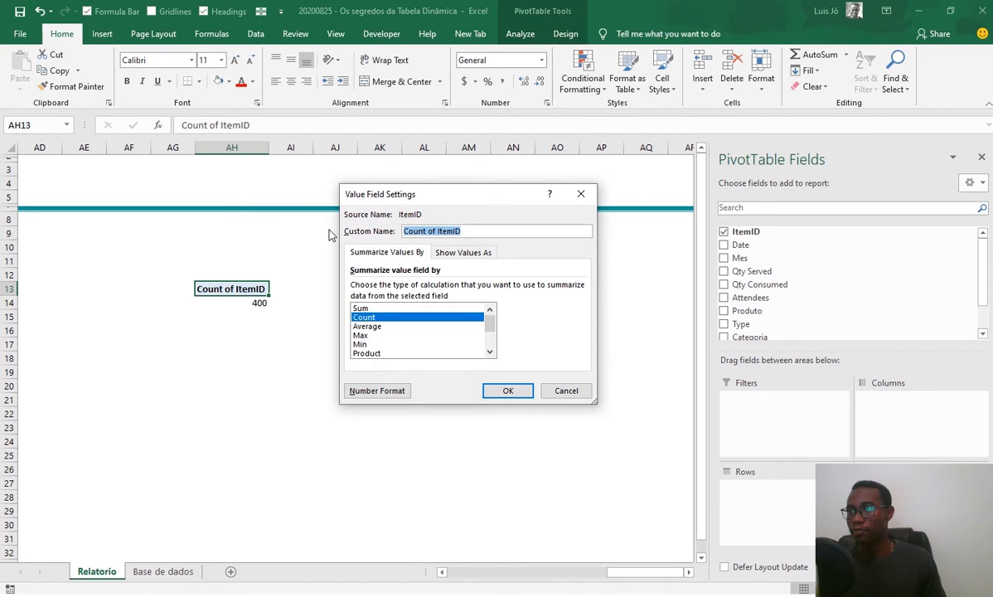
text(Yoy)
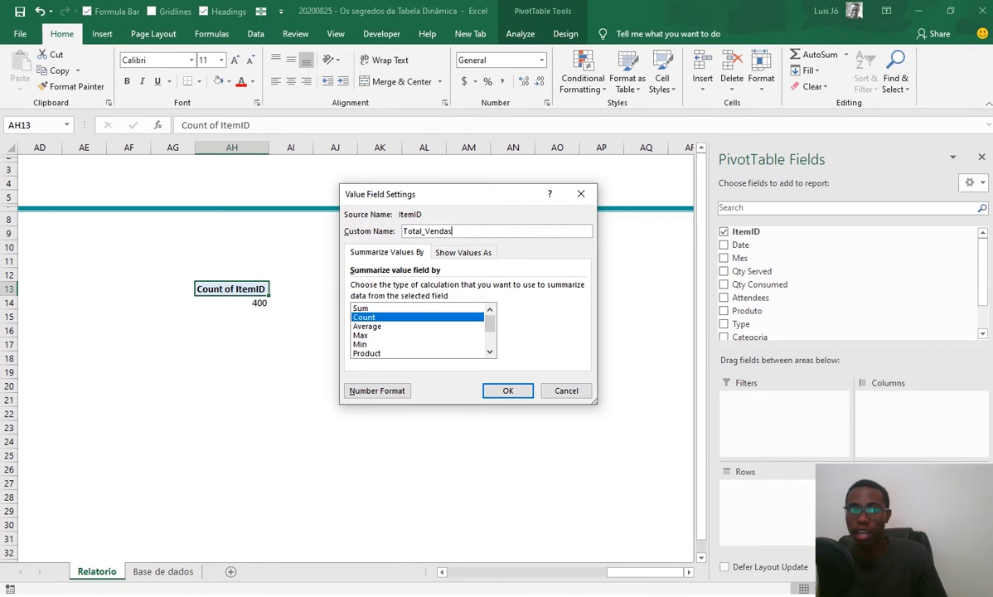
click(510, 389)
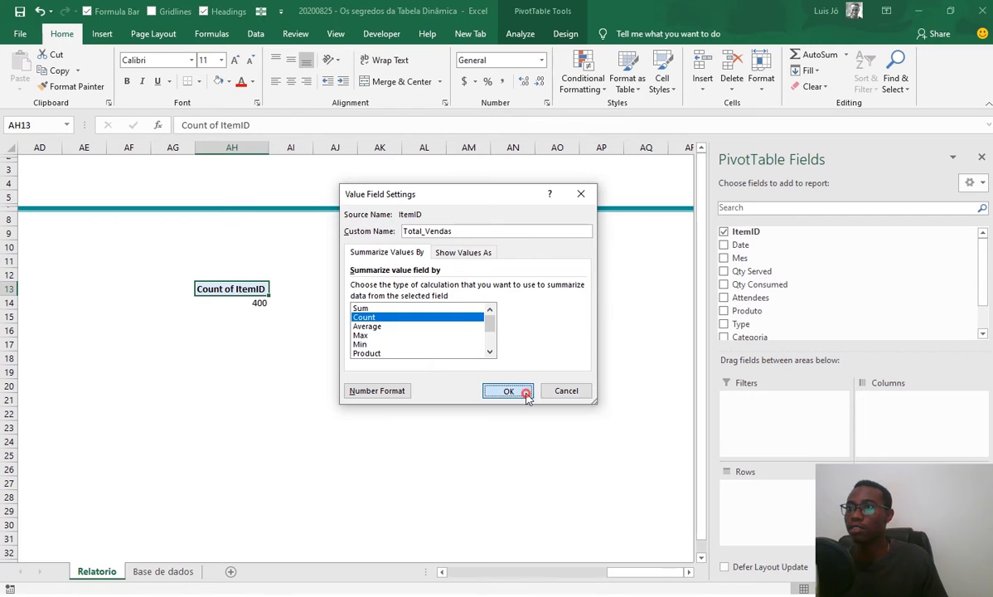
click(247, 304)
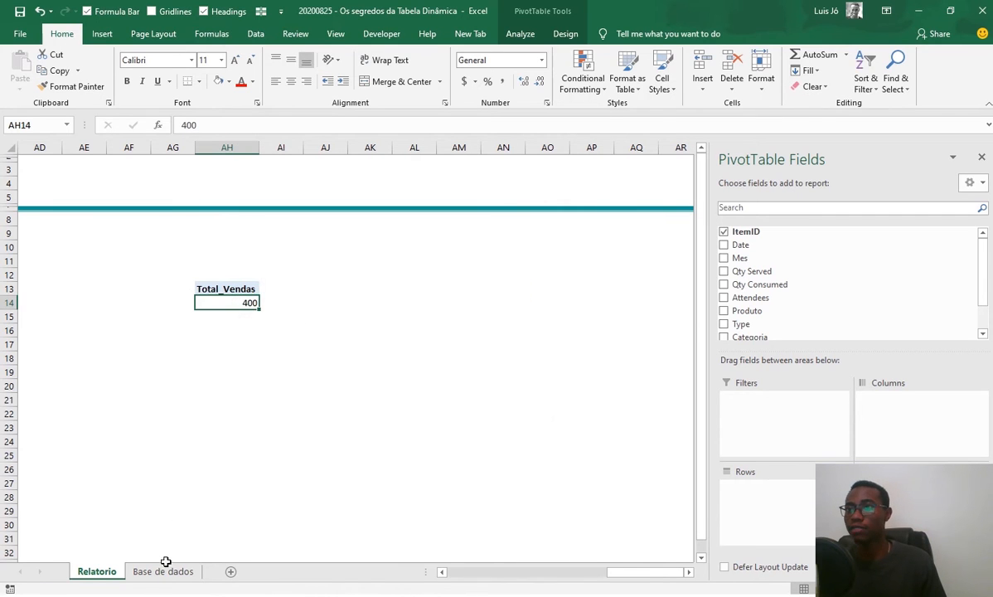
Step: Check the count of all ItemID entries in the Base de dados table and return to the Relatorio sheet
click(163, 571)
click(73, 162)
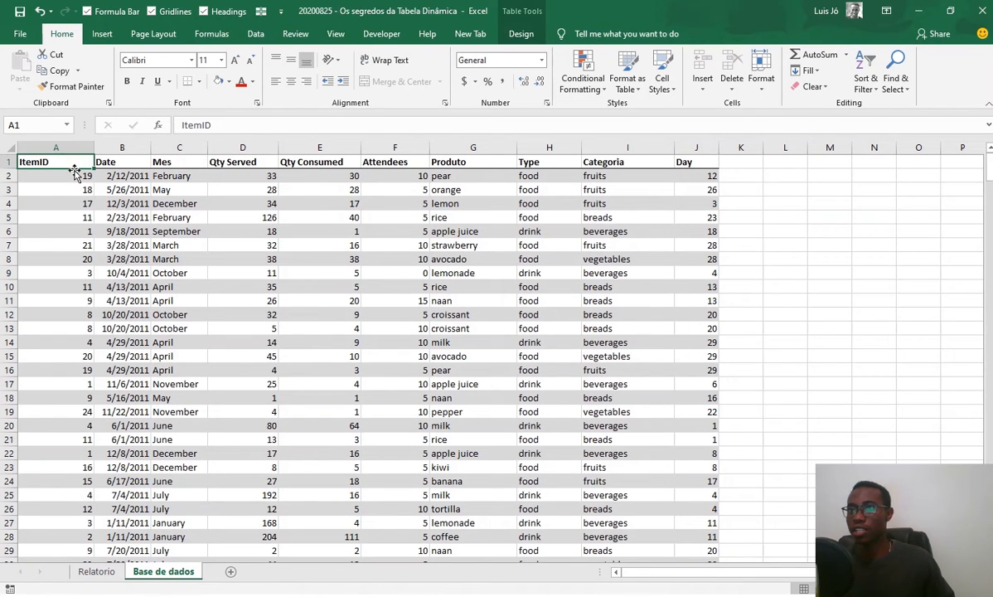
click(77, 176)
key(ctrl+shift+Down)
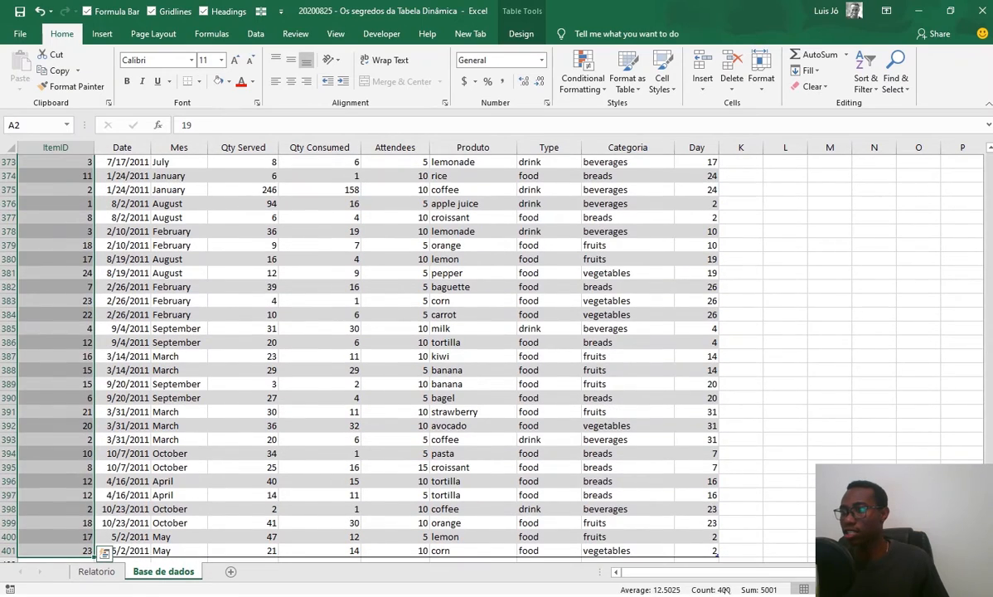
click(444, 414)
key(ctrl+Home)
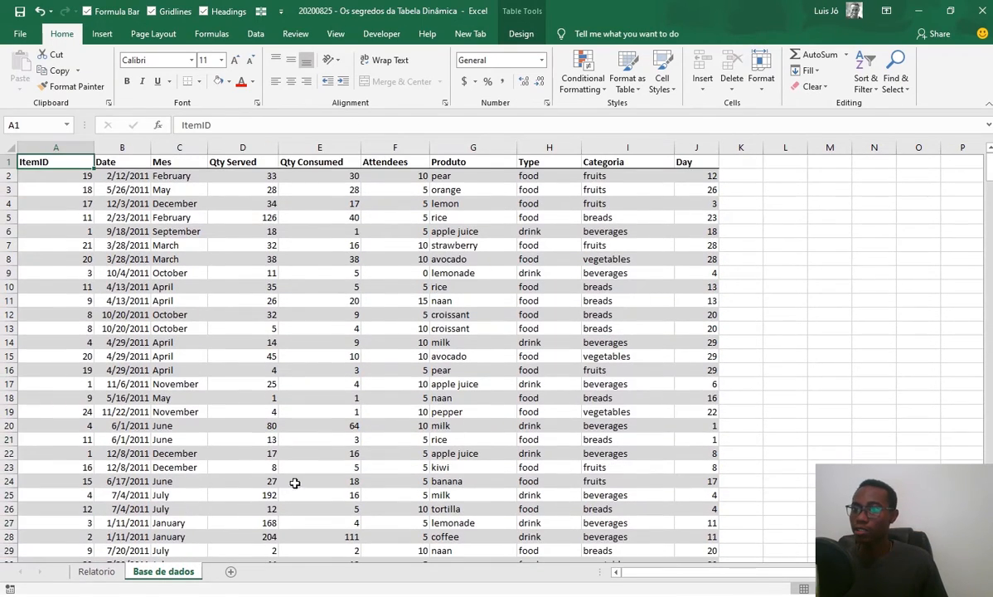
click(97, 571)
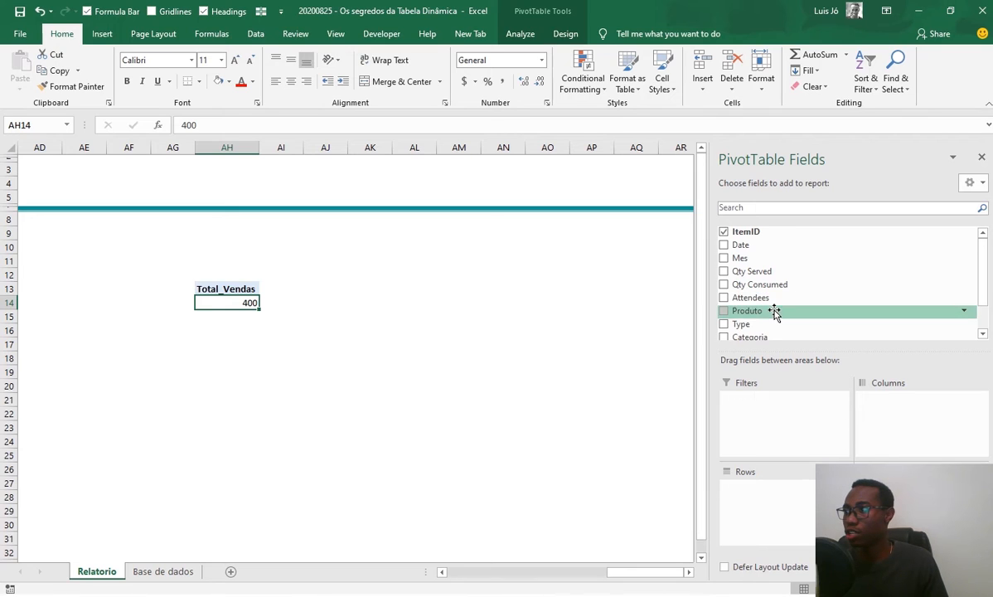
Step: Search the PivotTable field list for Mes, then clear the search
scroll(771, 311, down, 1)
scroll(771, 311, up, 2)
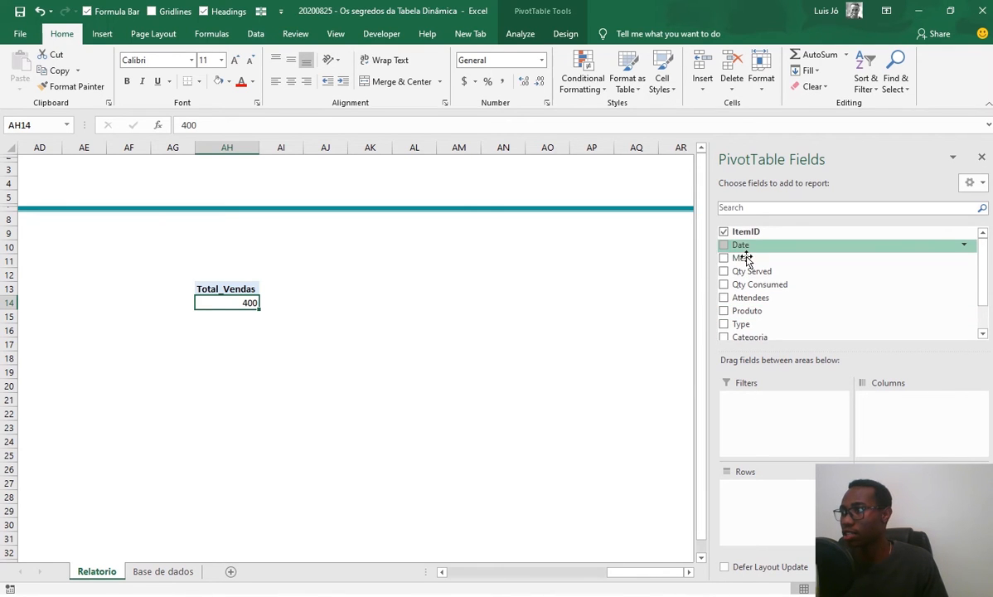
click(772, 210)
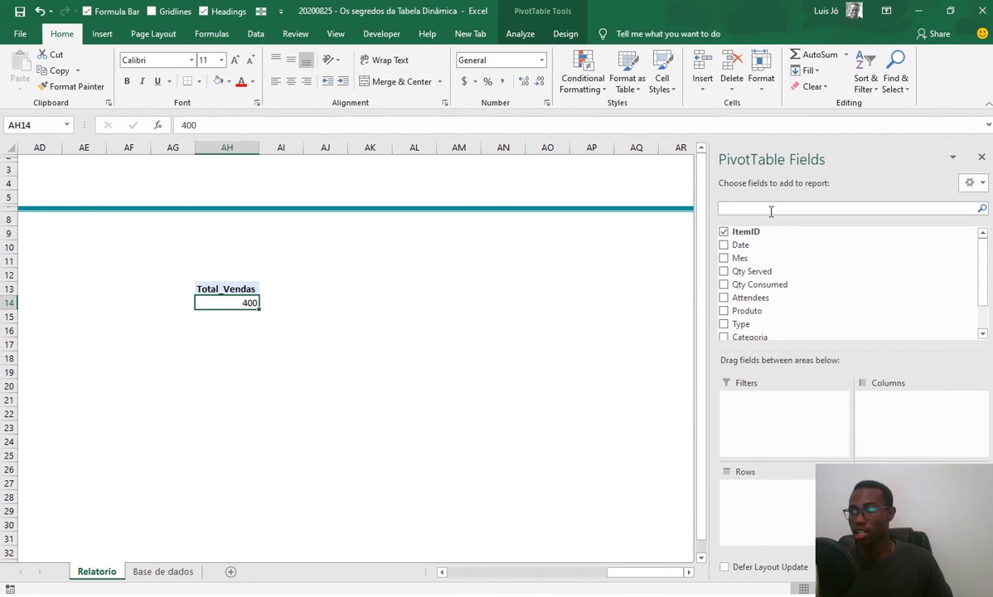
text(Mes)
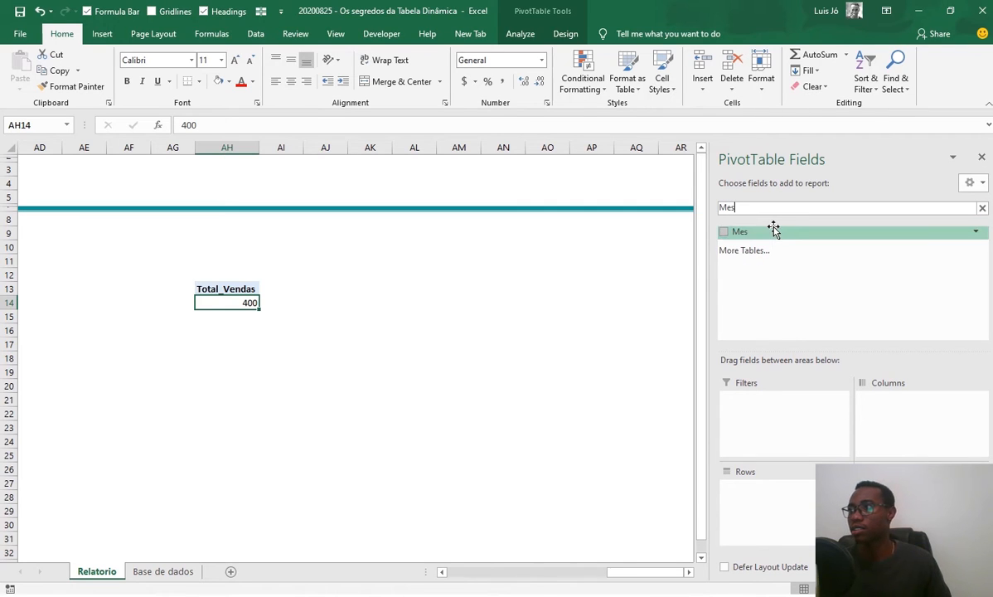
key(BackSpace)
key(BackSpace)
key(BackSpace)
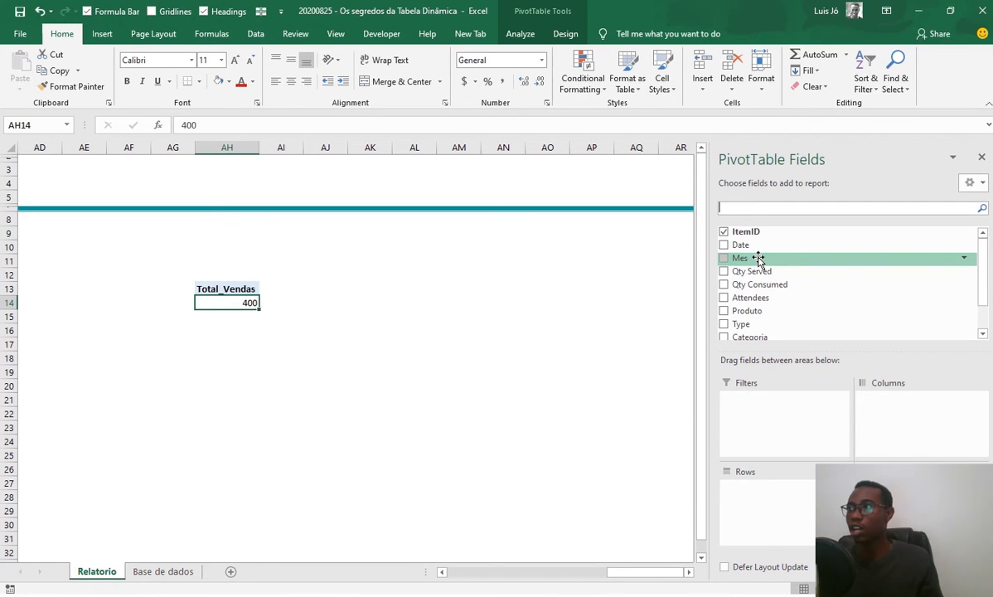
Step: Try the Mes field in the Columns area, review the horizontal monthly layout and remove the field again
drag(755, 260, 915, 421)
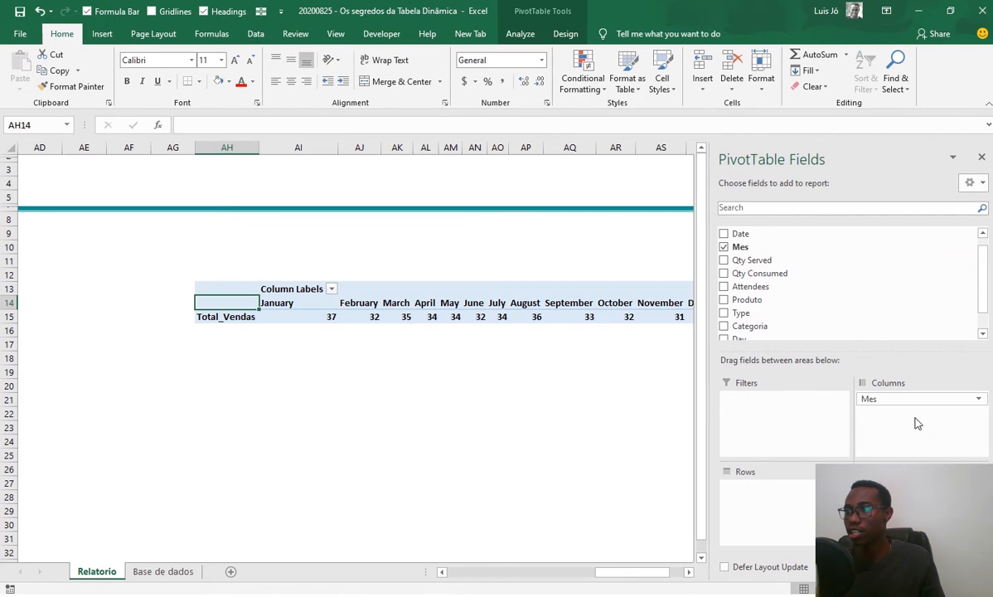
drag(630, 572, 647, 573)
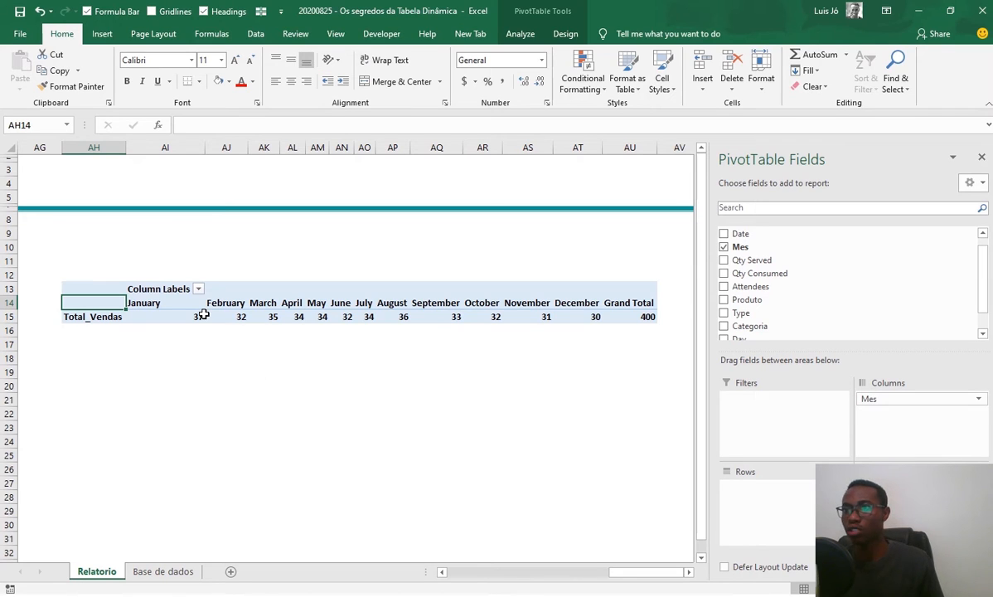
mouse_move(204, 316)
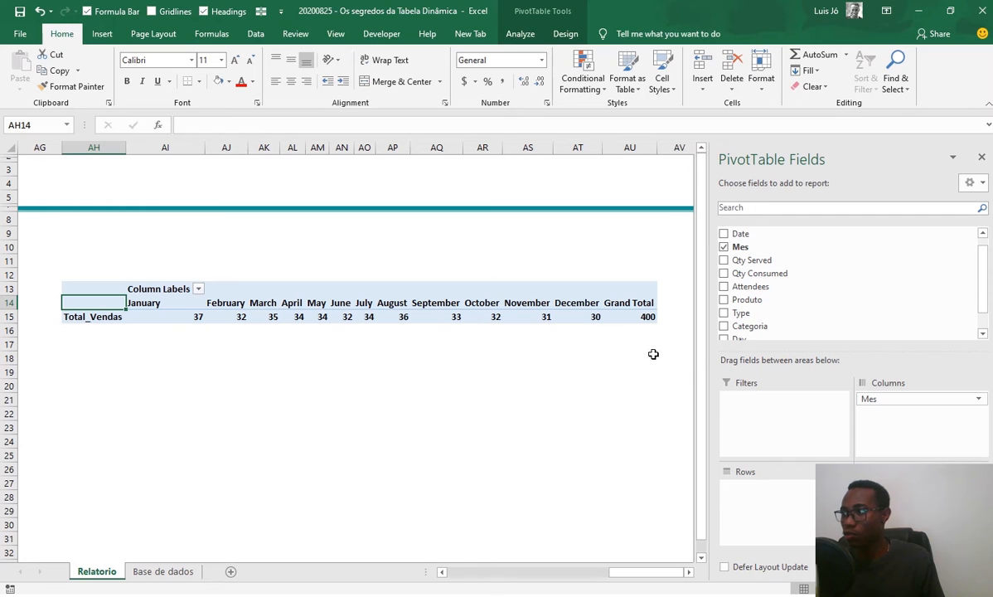
drag(879, 398, 501, 392)
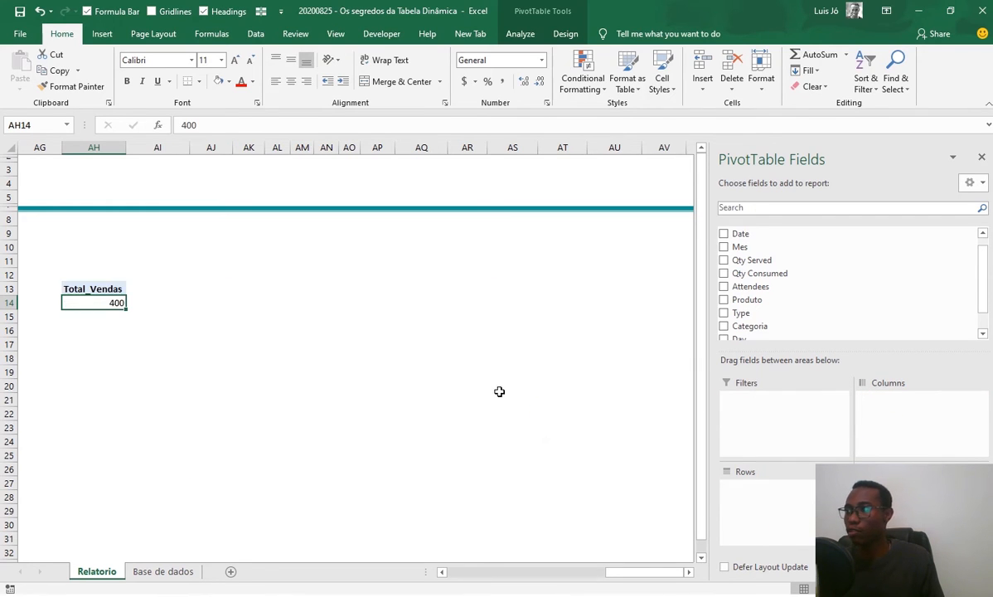
Step: Add the Mes field to the Rows area of the PivotTable
scroll(750, 288, down, 1)
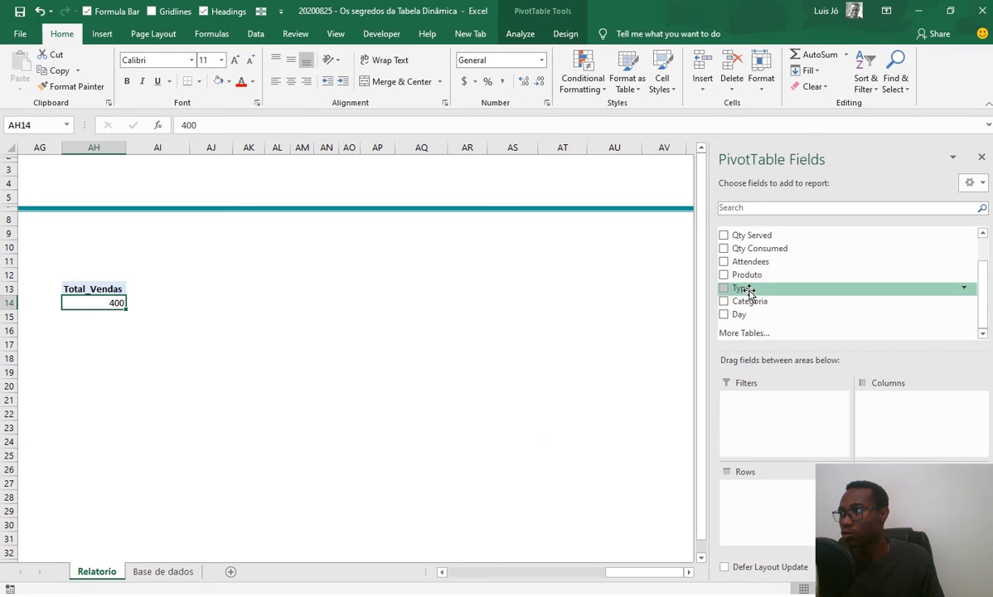
scroll(753, 287, up, 2)
drag(738, 258, 776, 513)
drag(640, 572, 621, 573)
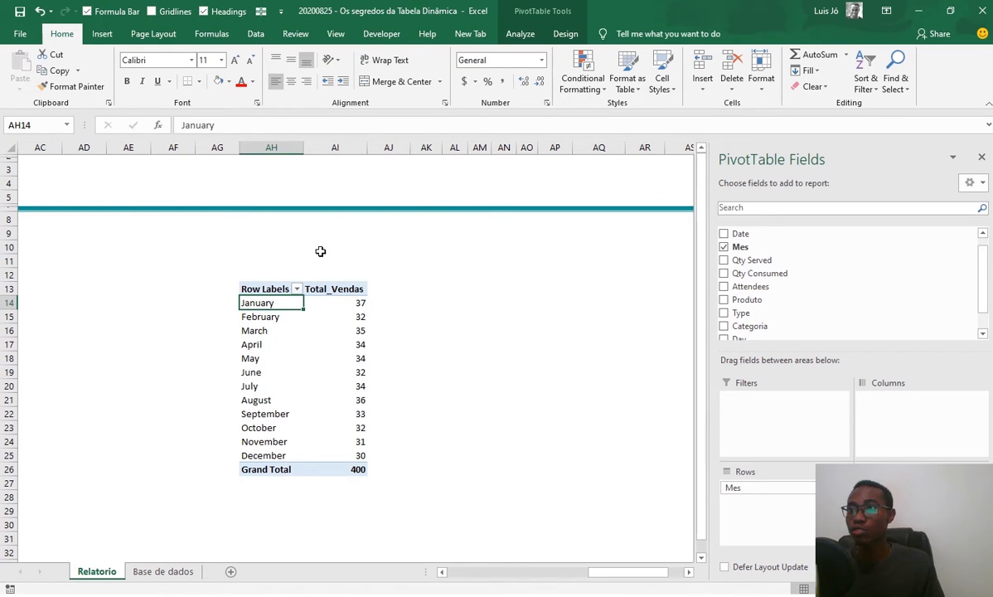
Step: Compare the monthly PivotTable on the Relatorio sheet with the source records on the Base de dados sheet
drag(227, 277, 408, 500)
click(179, 572)
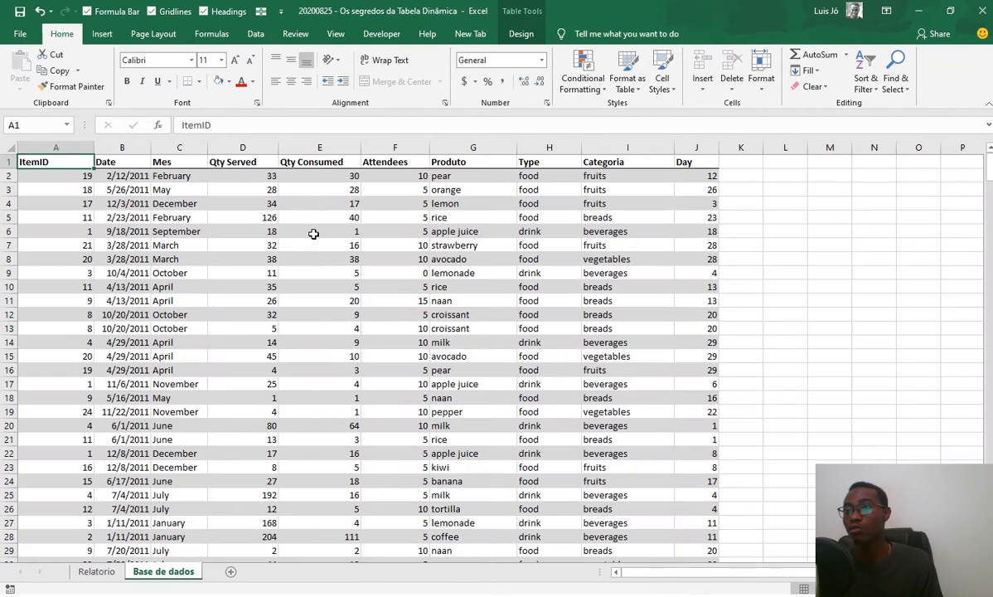
click(115, 572)
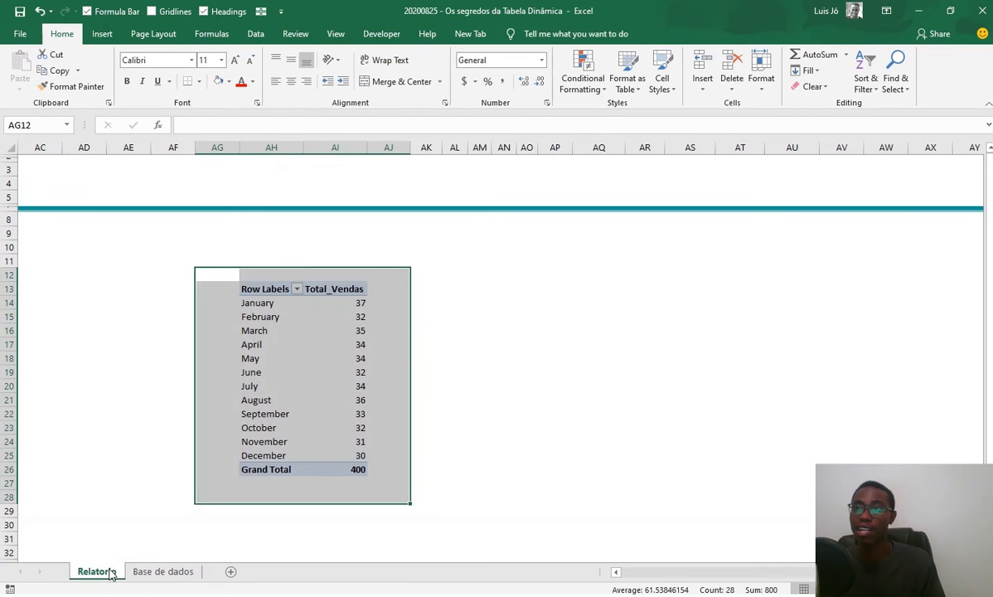
click(473, 287)
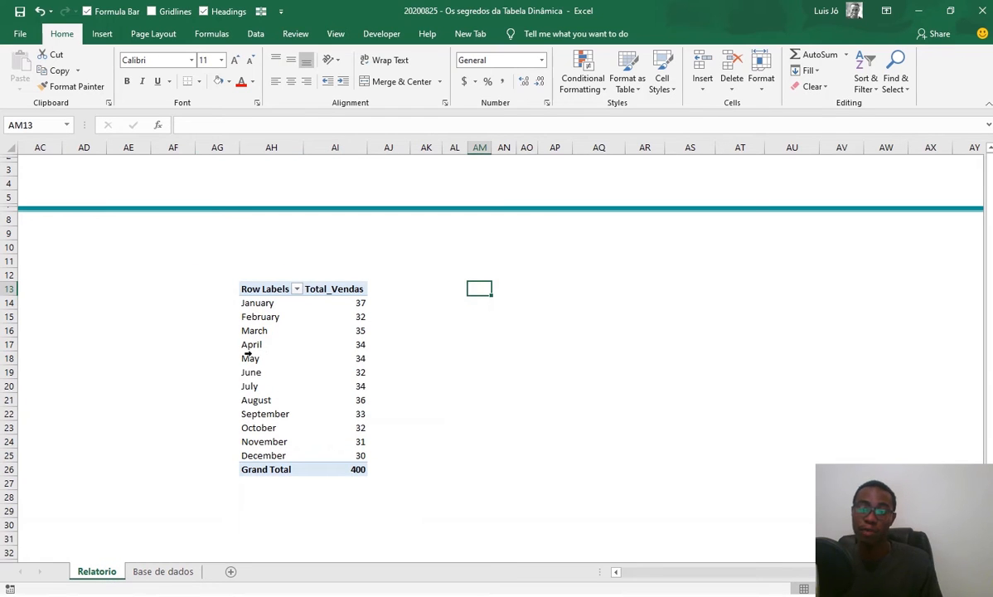
click(315, 345)
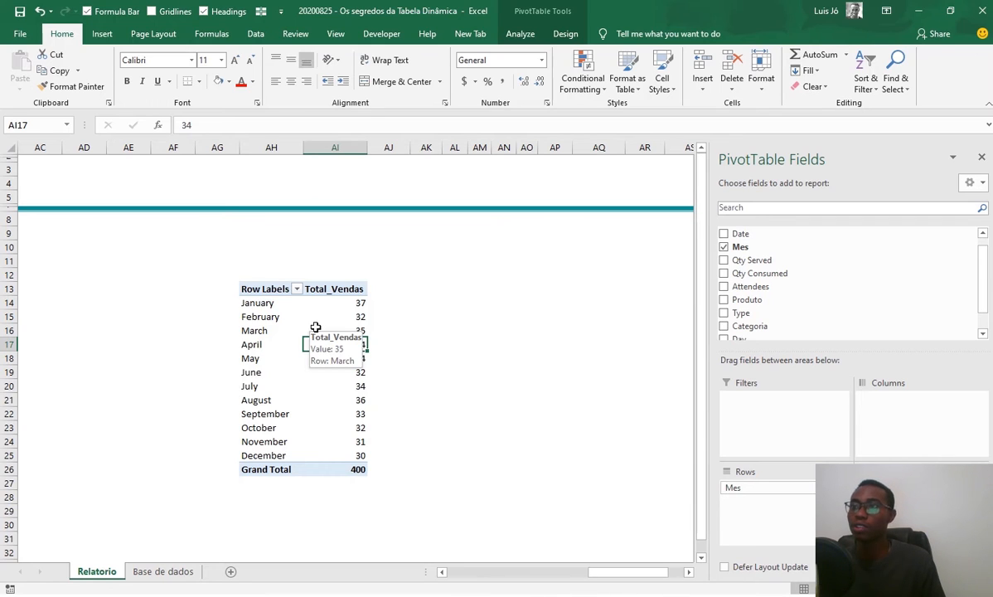
Step: Examine the Total_Vendas values for the months January to December in the PivotTable
scroll(362, 286, down, 1)
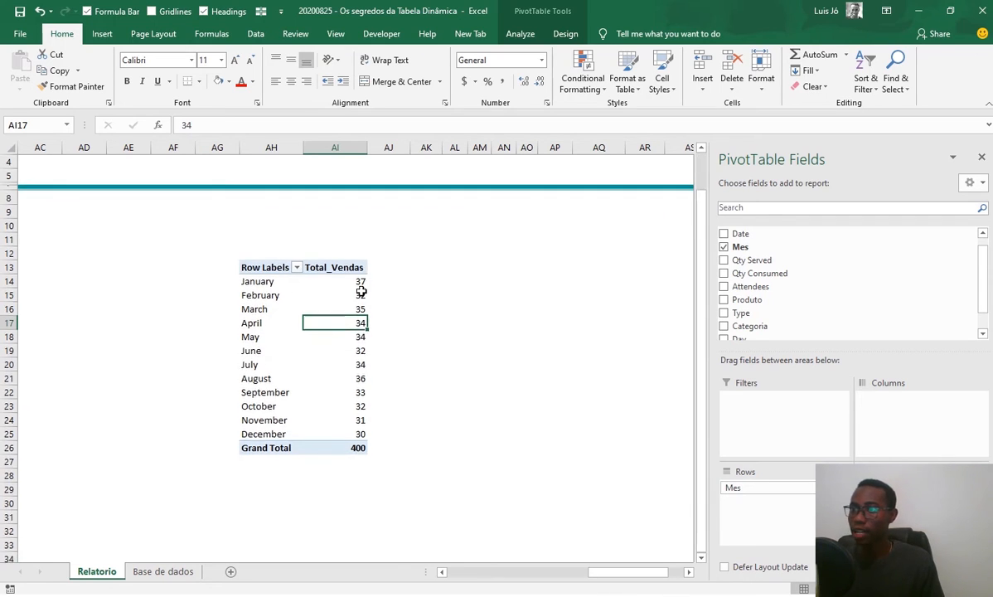
drag(257, 282, 322, 408)
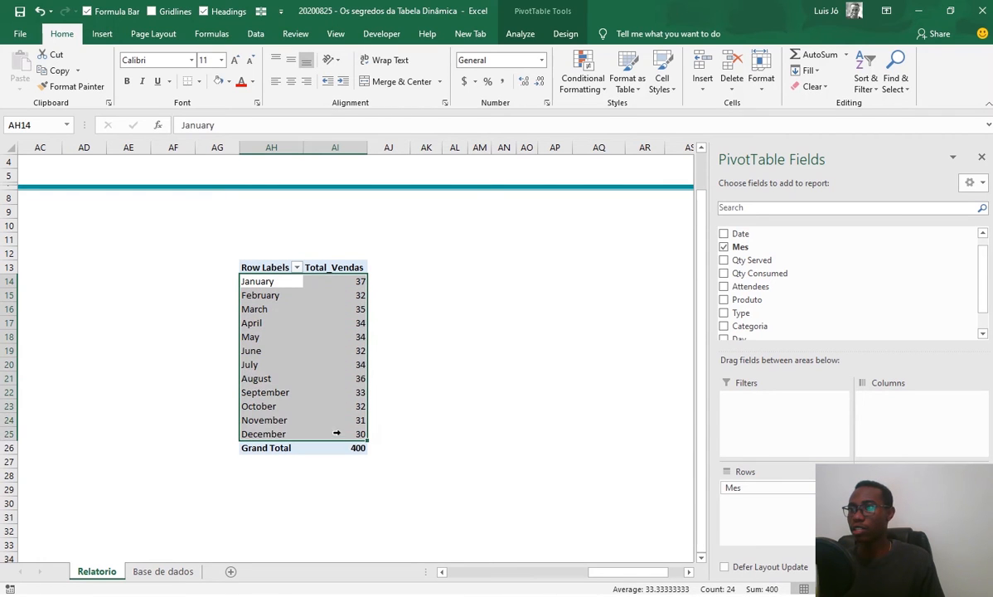
click(395, 308)
click(362, 307)
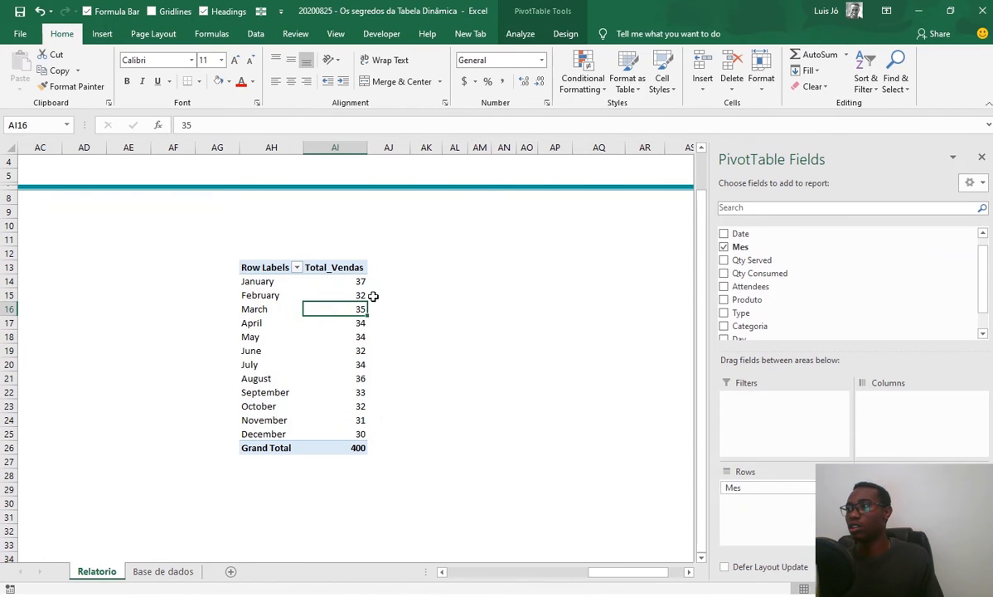
mouse_move(366, 297)
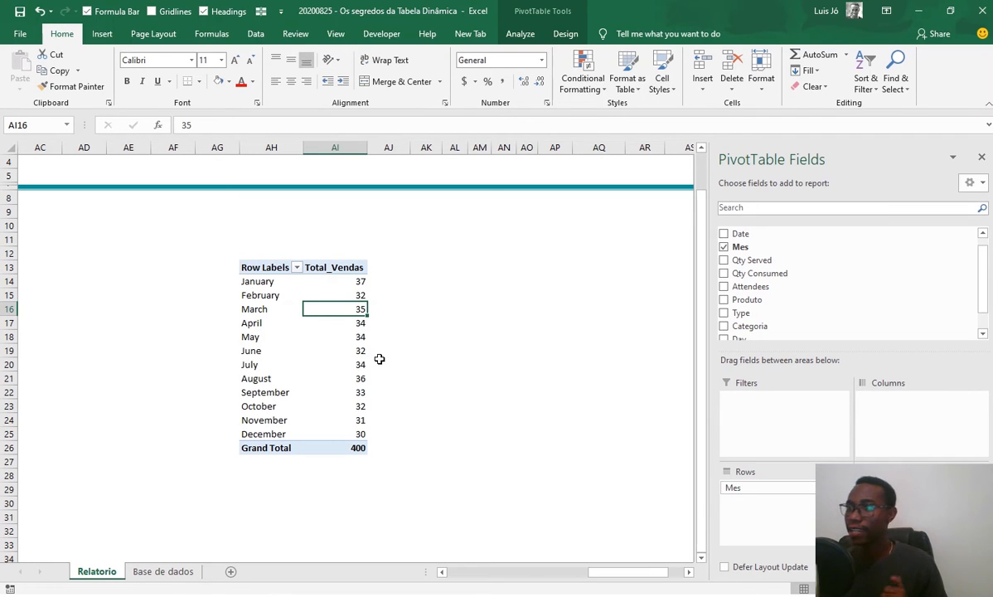
click(328, 350)
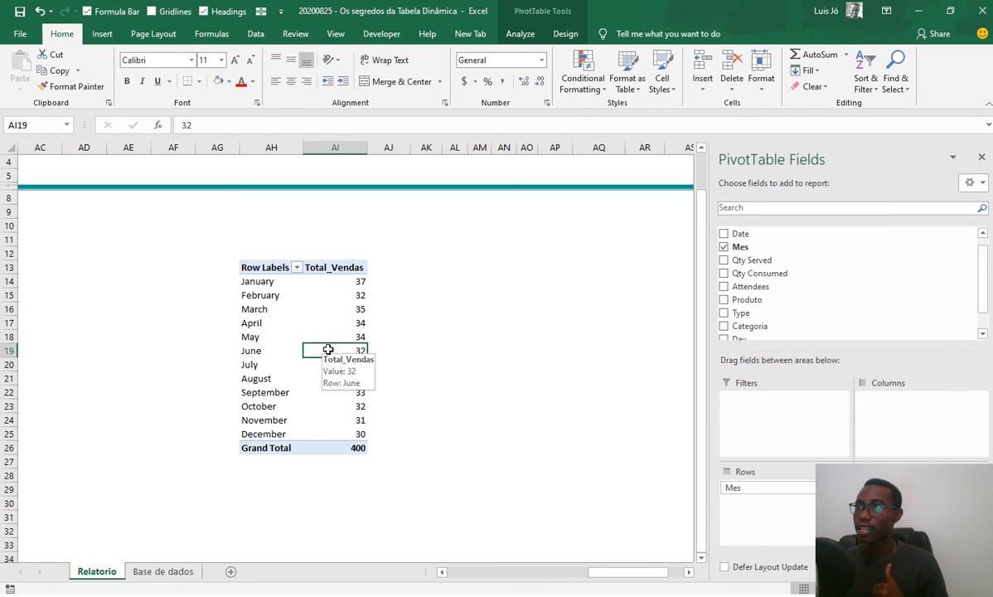
Step: Review the fields available for inserting slicers on the PivotTable and leave the dialog without adding one
click(522, 34)
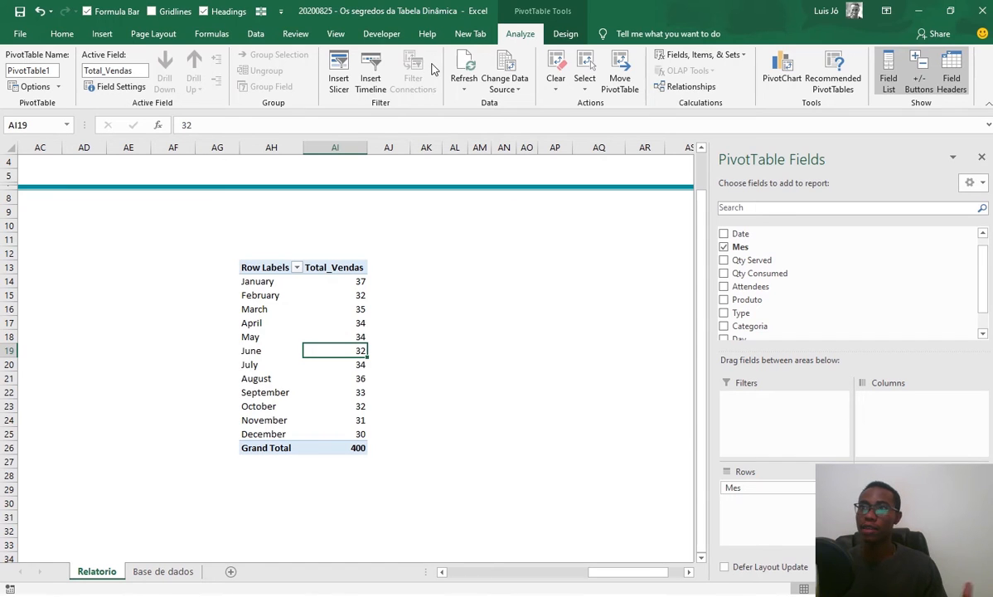
click(347, 75)
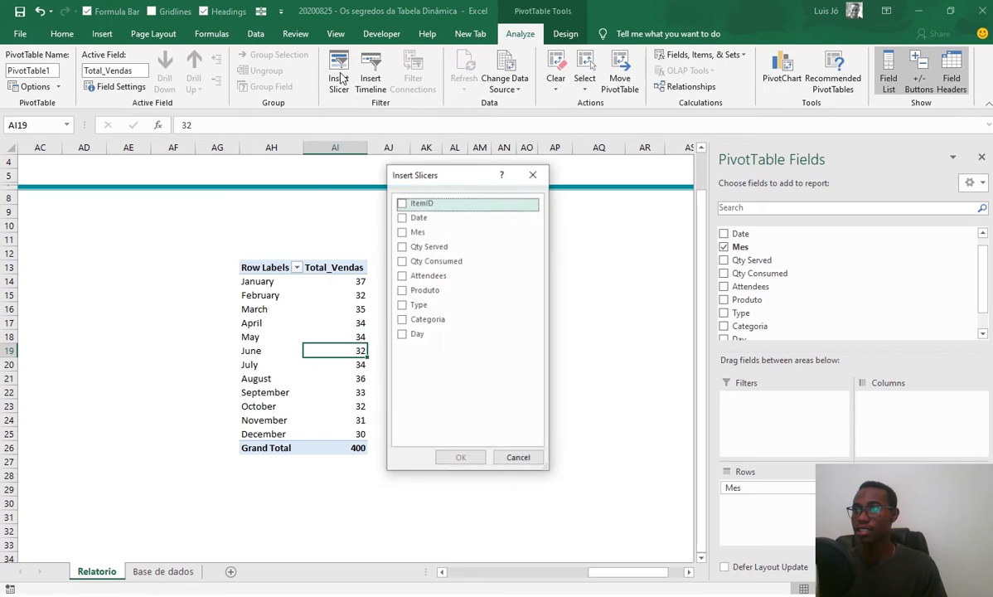
drag(437, 178, 491, 181)
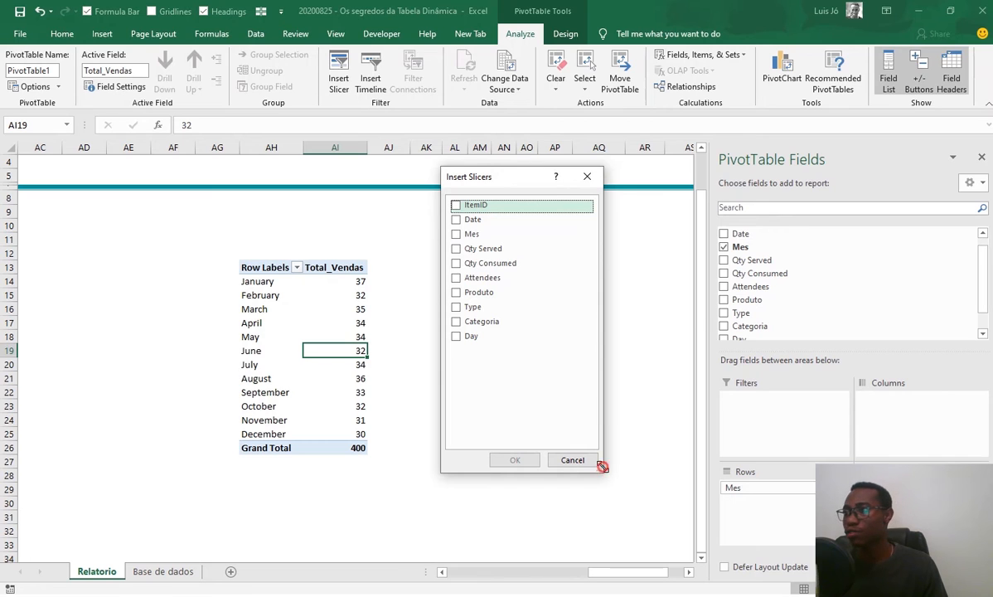
drag(602, 467, 635, 384)
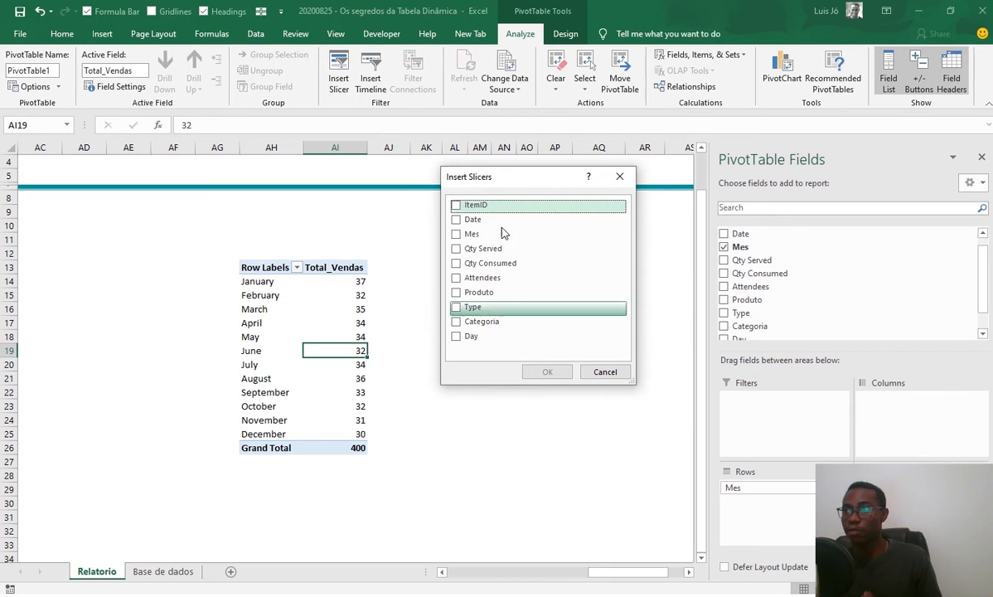
drag(500, 184, 500, 208)
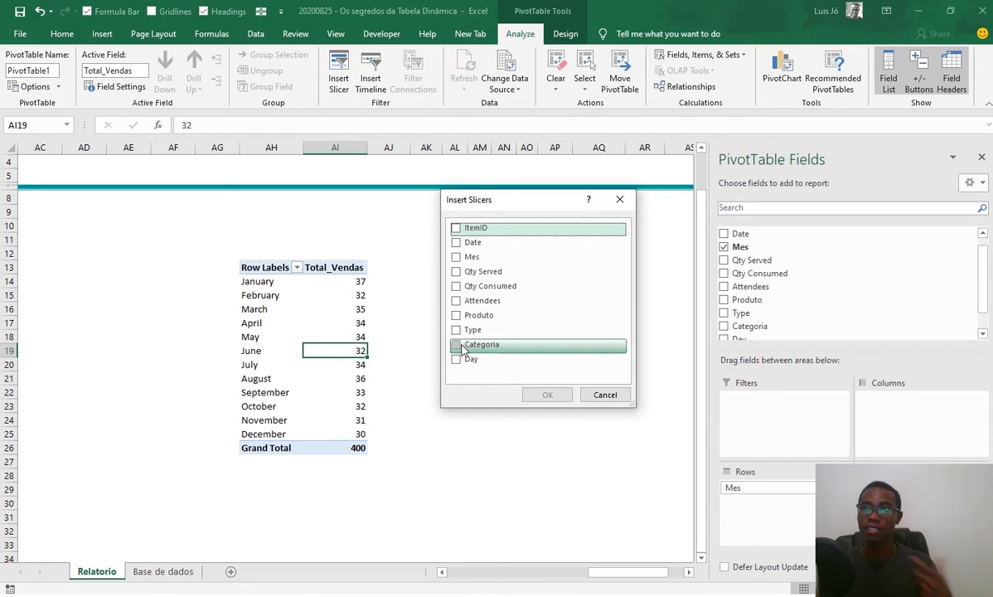
click(624, 395)
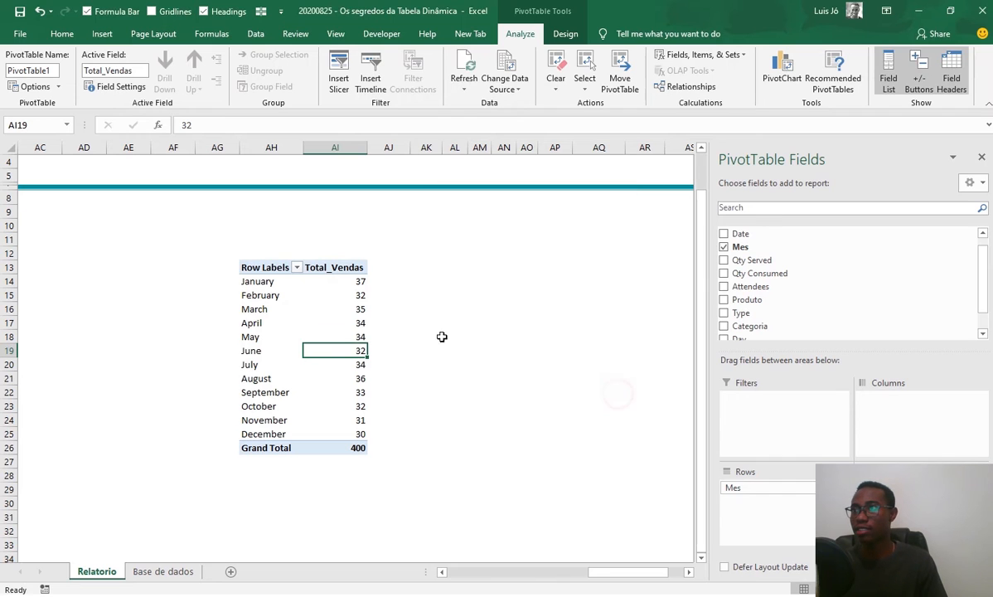
click(433, 305)
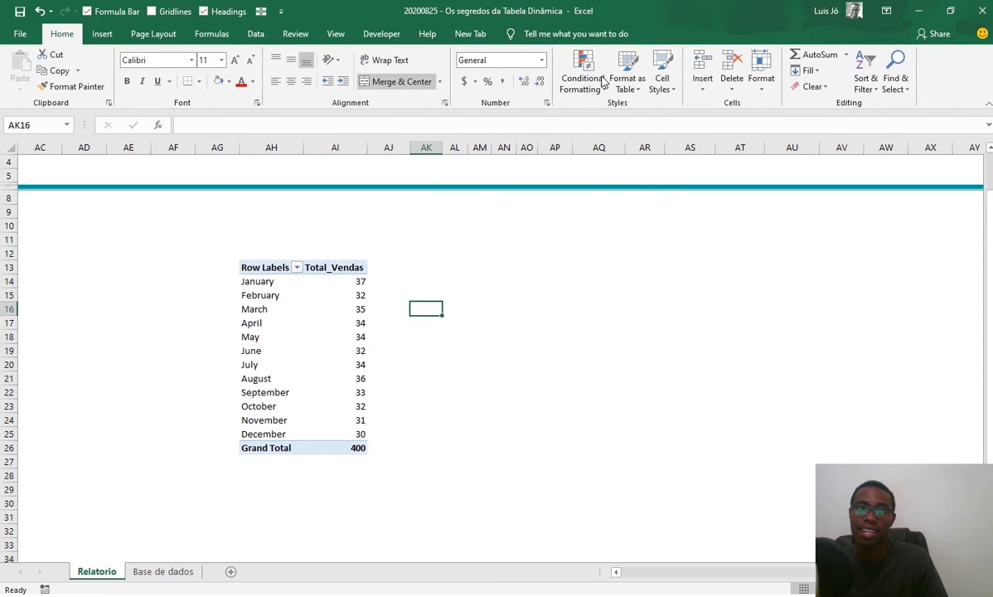
Step: Insert a slicer for the Categoria field and place it beside the monthly PivotTable
click(313, 323)
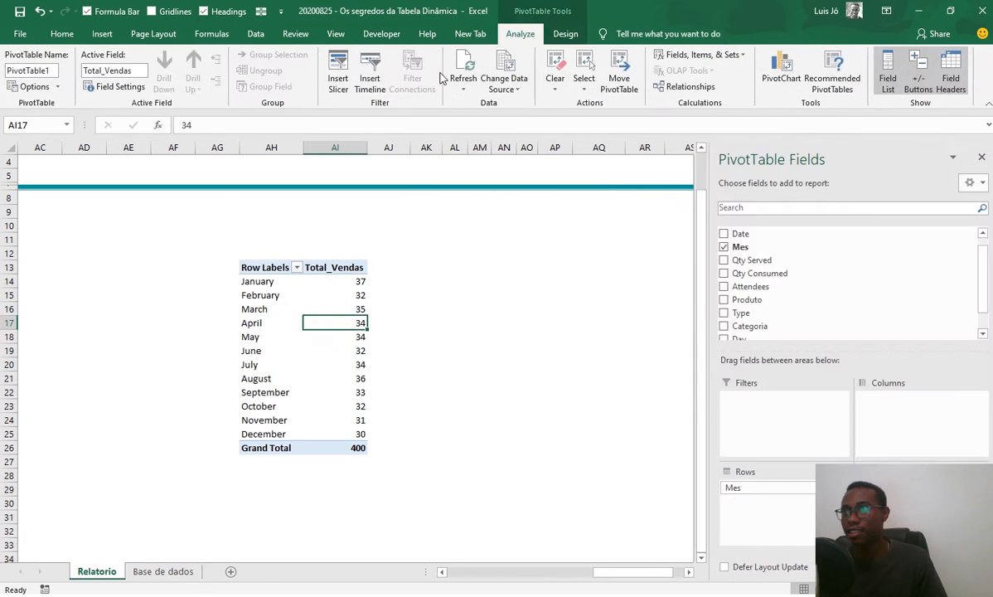
click(564, 34)
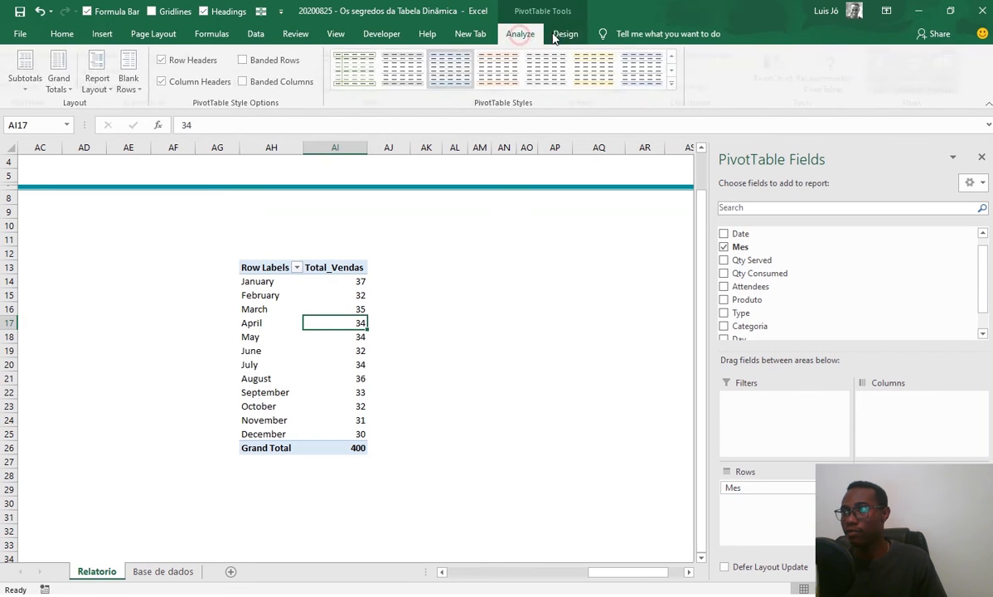
click(524, 34)
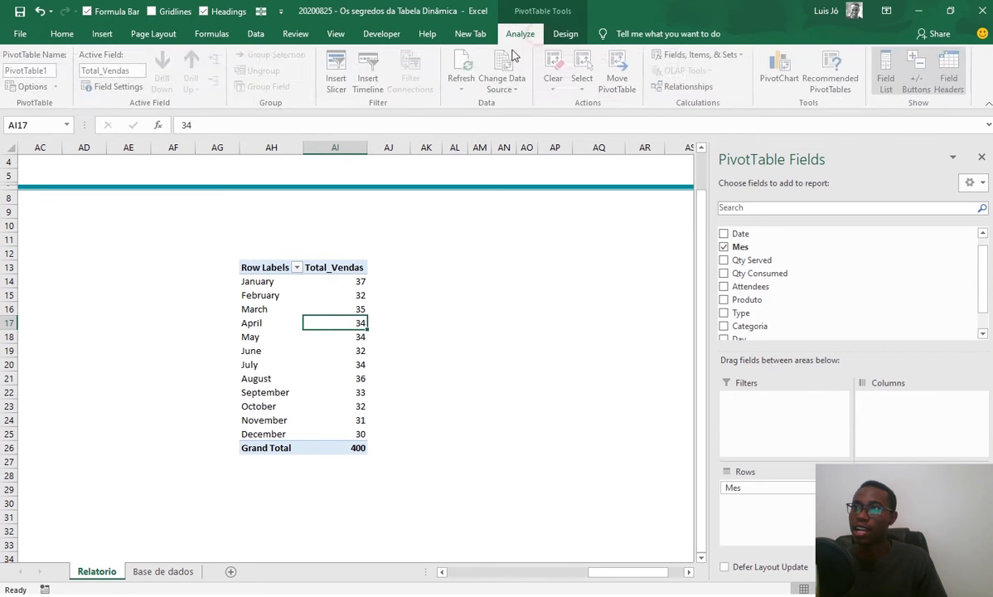
click(333, 79)
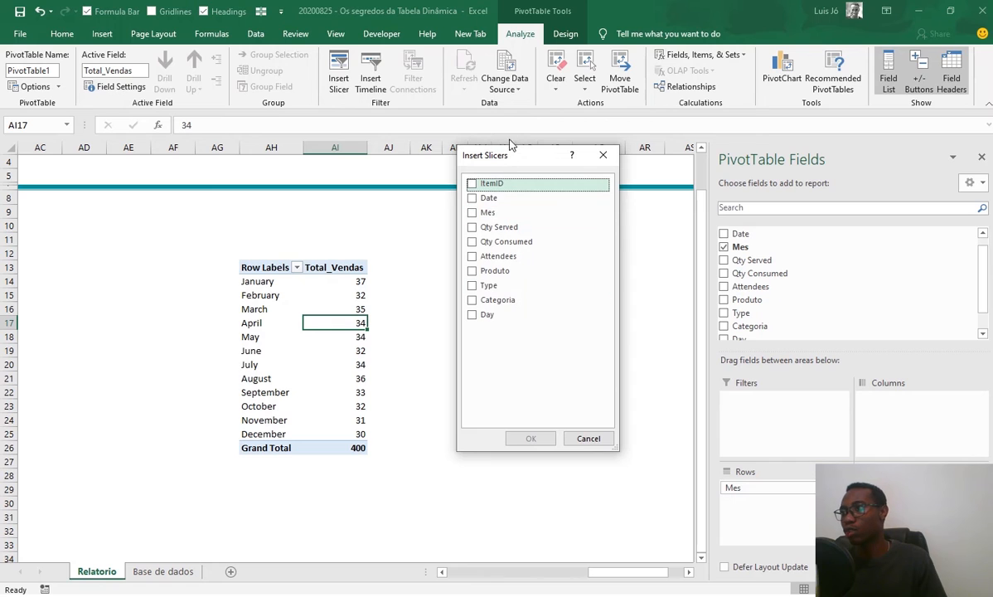
click(473, 300)
click(531, 438)
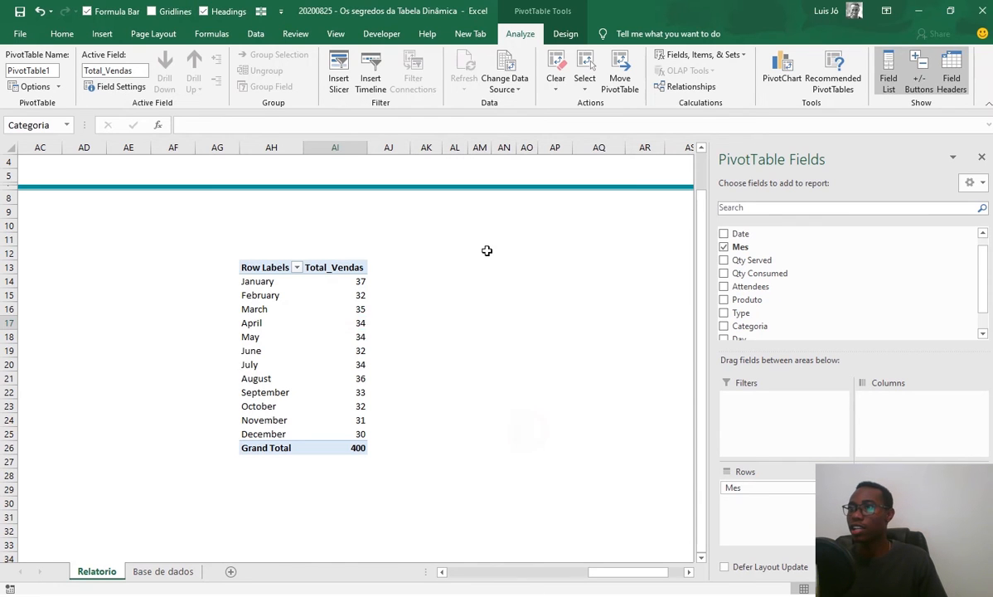
drag(373, 281, 495, 212)
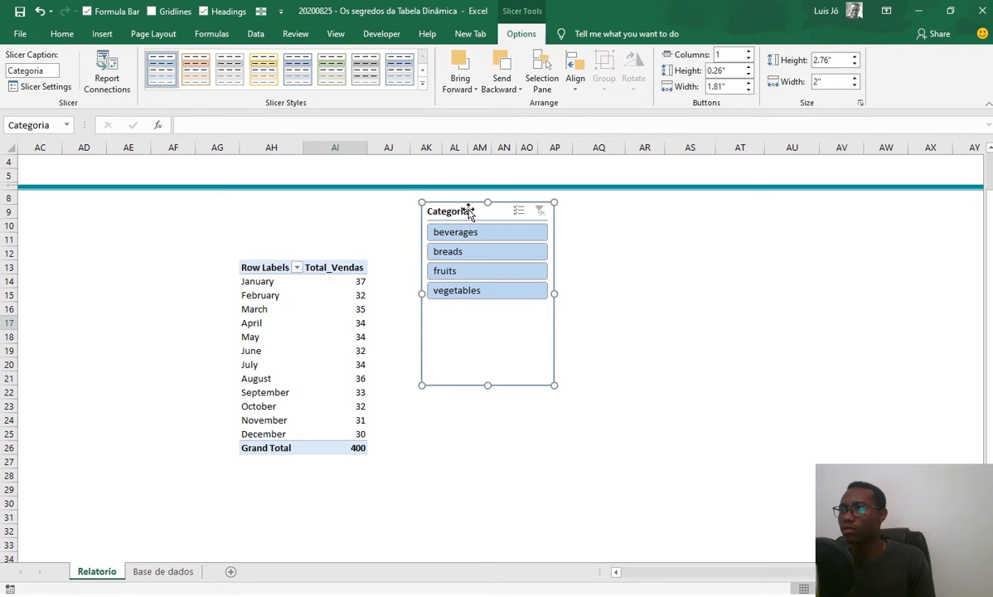
Step: Insert a slicer for the Type field and move it clear of the monthly PivotTable, around columns AL to AP
click(332, 308)
click(323, 294)
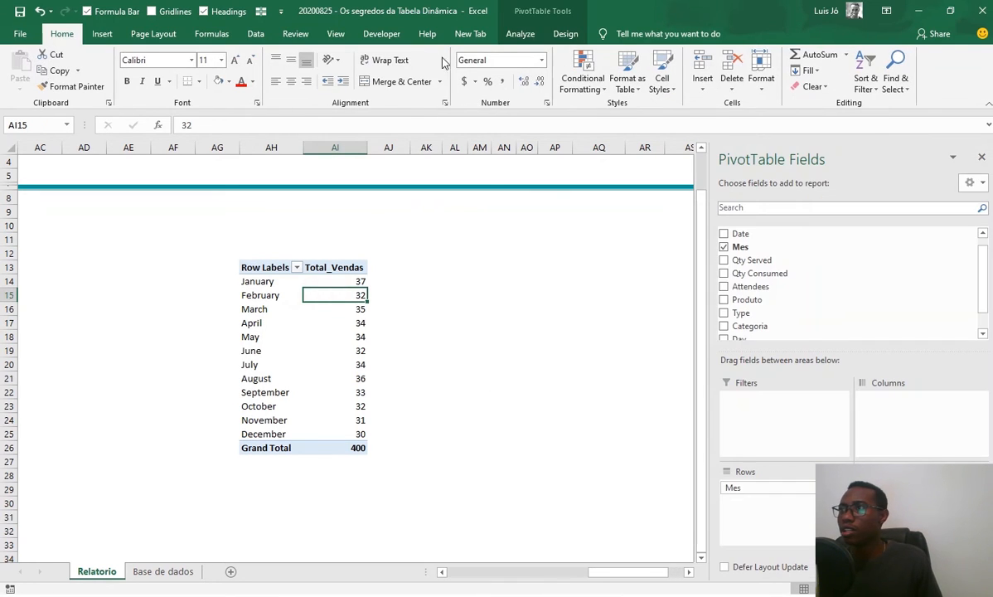
click(522, 33)
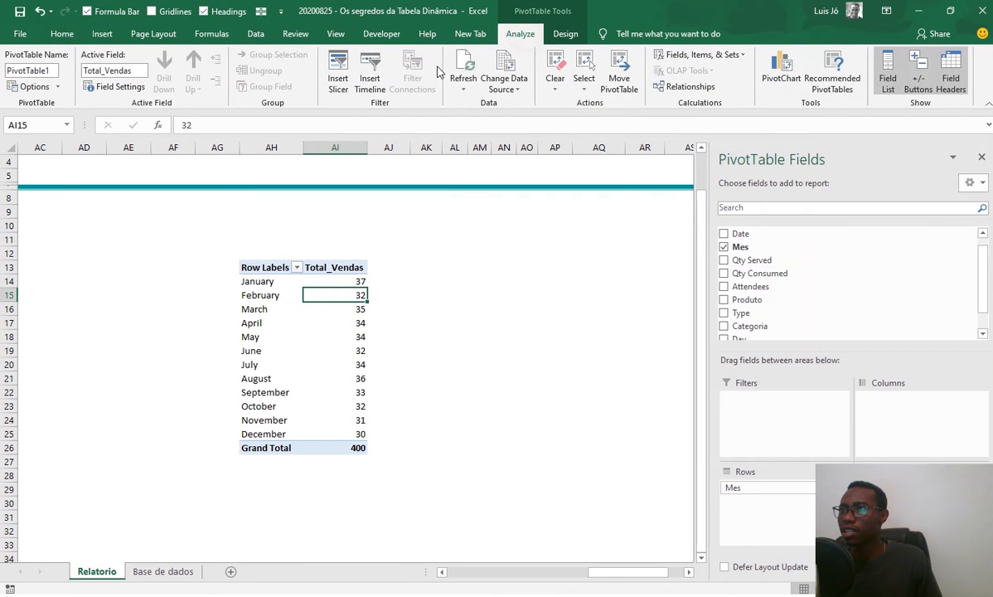
click(338, 75)
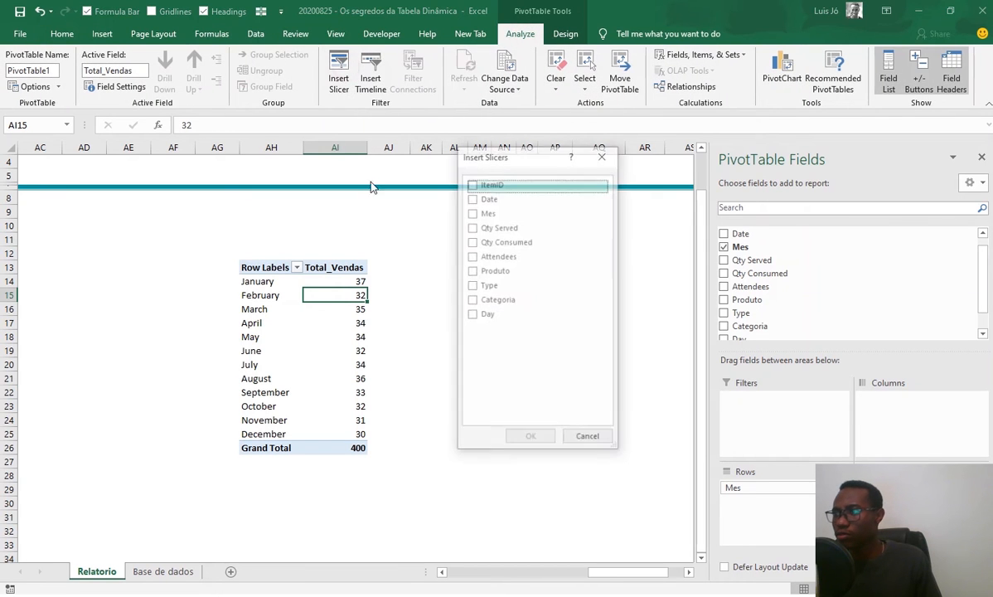
click(485, 285)
click(531, 439)
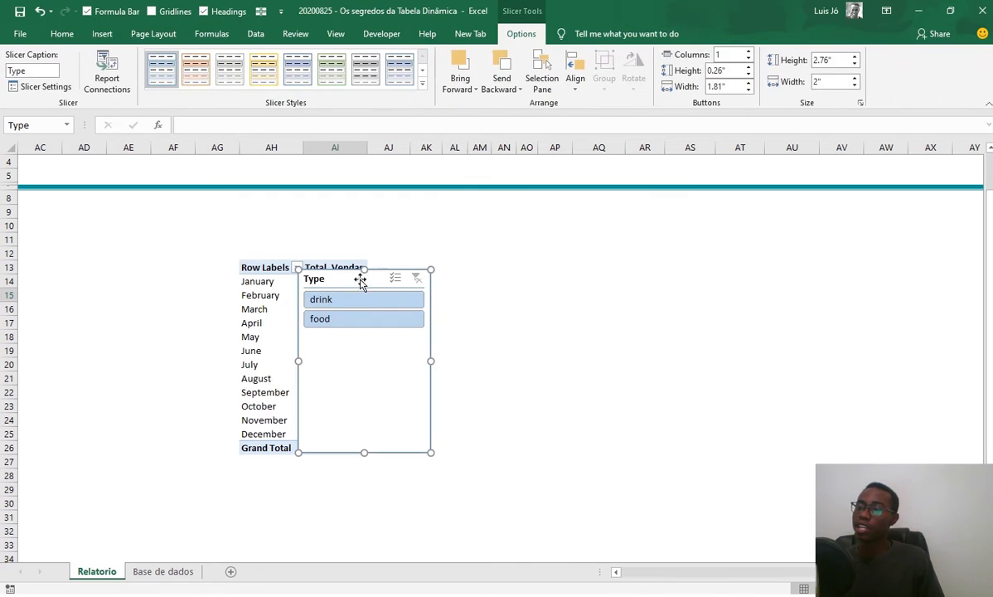
drag(421, 274, 516, 212)
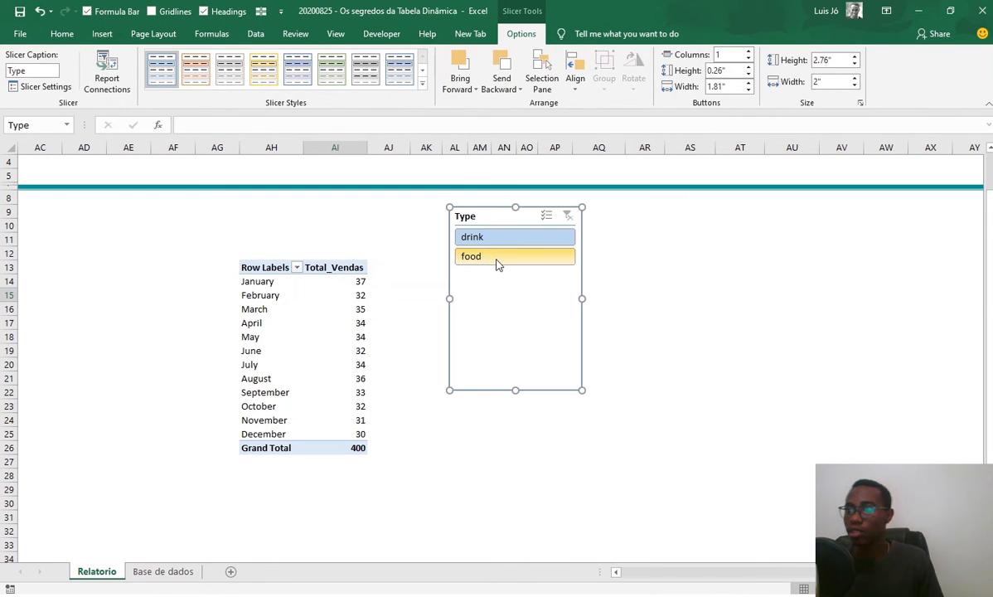
Step: Filter the PivotTable with the Type slicer by drink and by food, and clear the slicer's filter
click(494, 237)
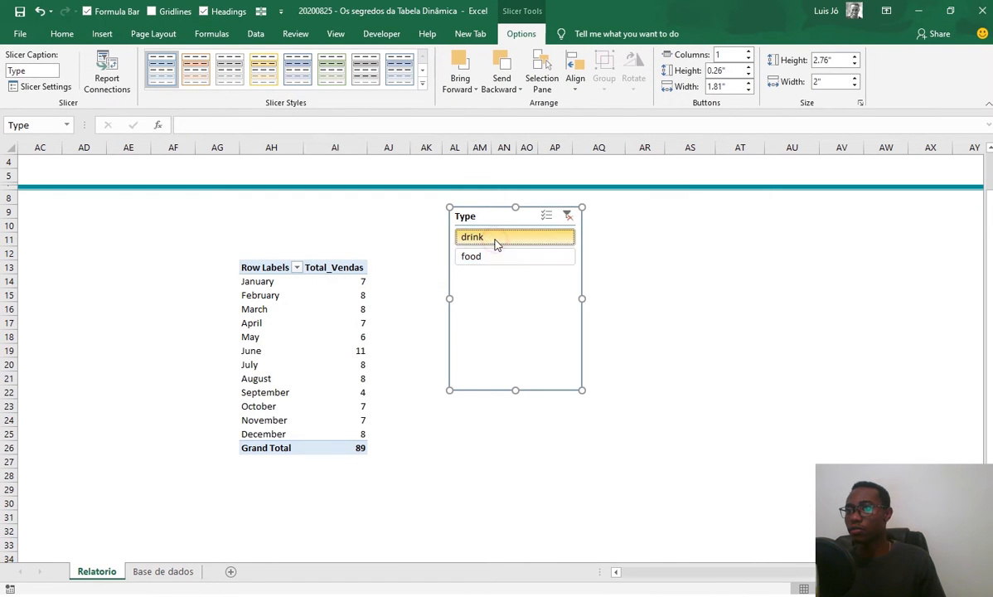
click(484, 259)
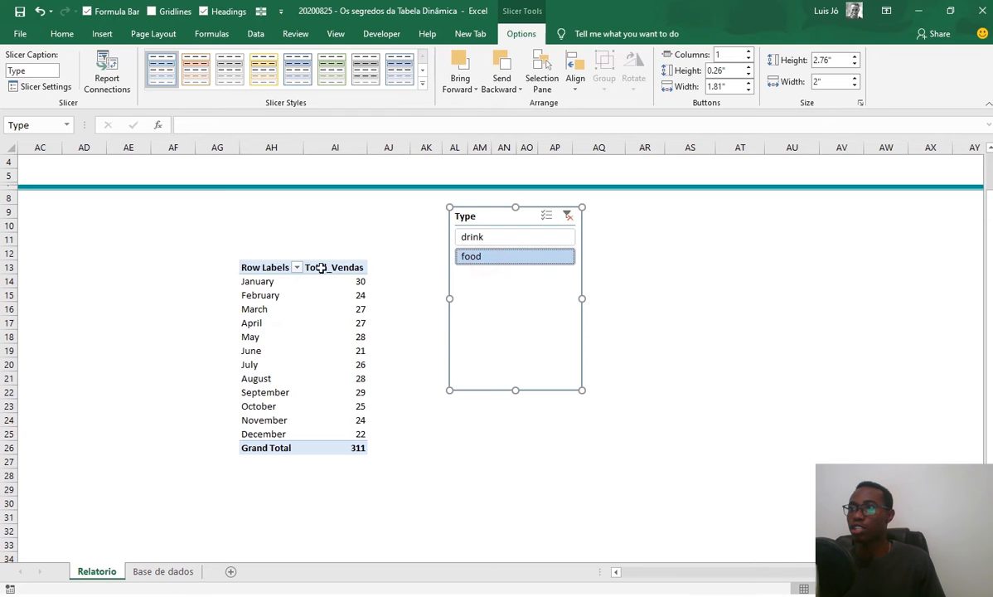
click(568, 215)
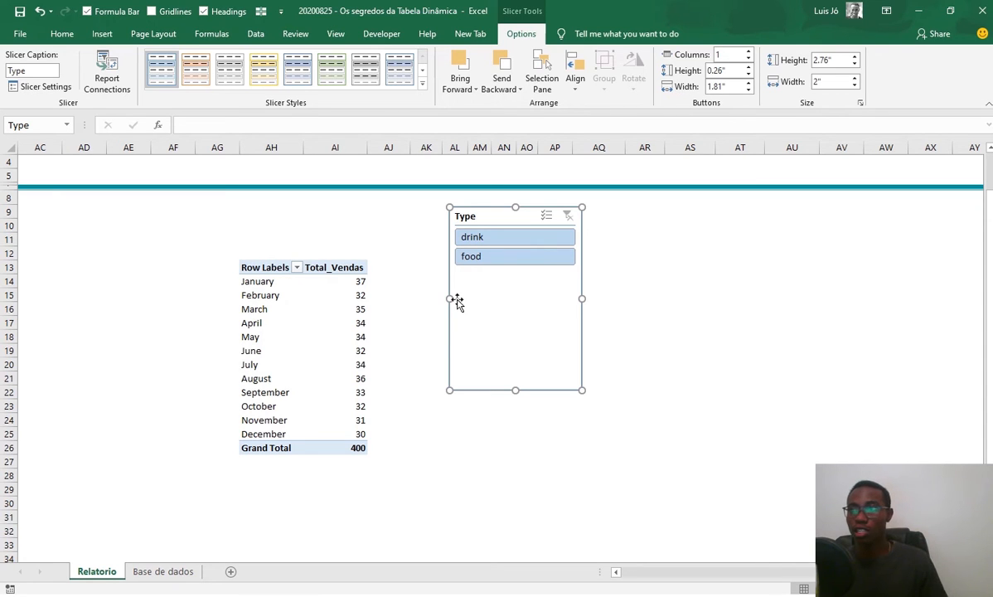
click(312, 309)
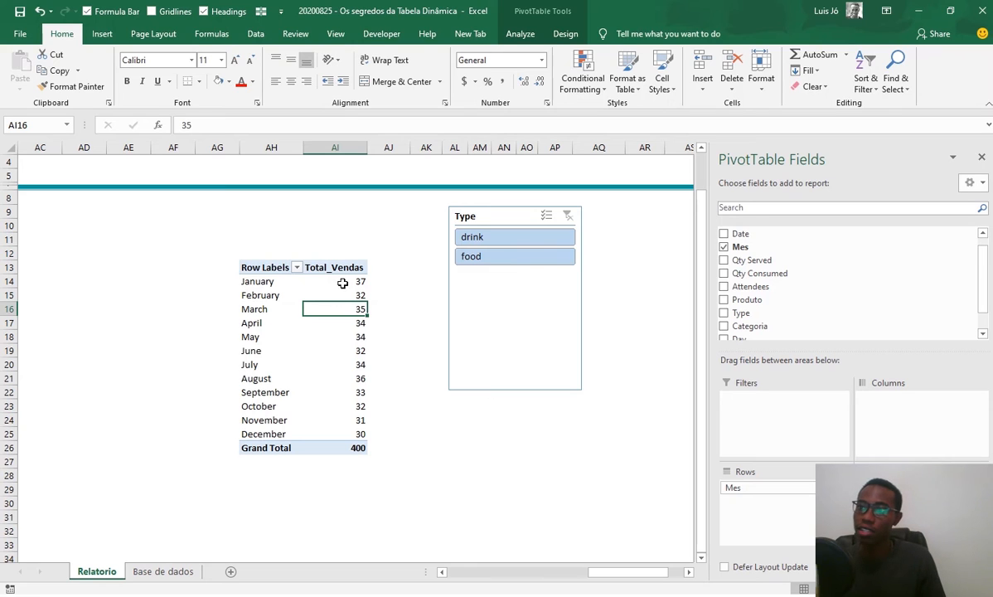
drag(344, 282, 345, 427)
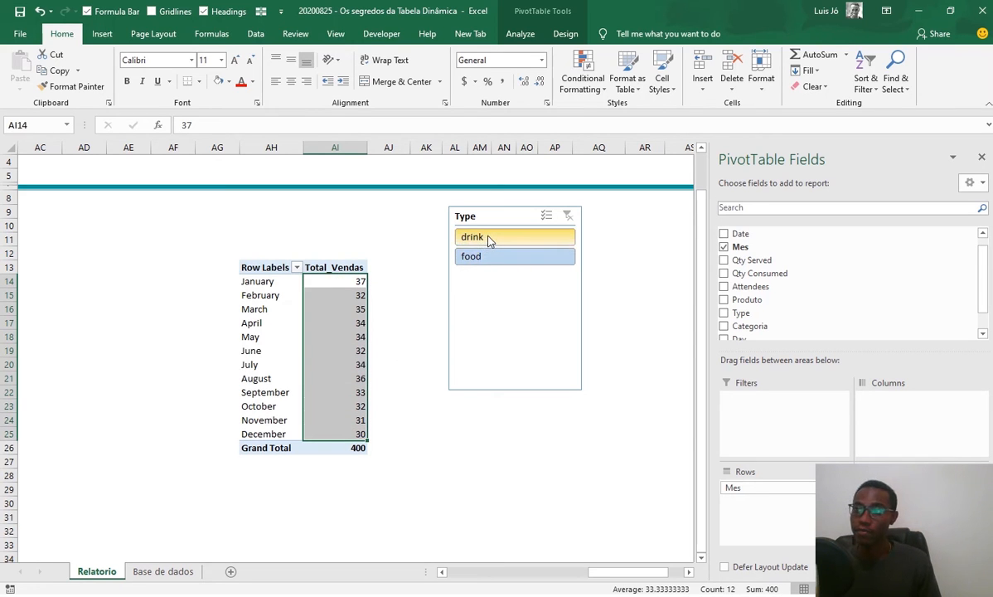
click(387, 295)
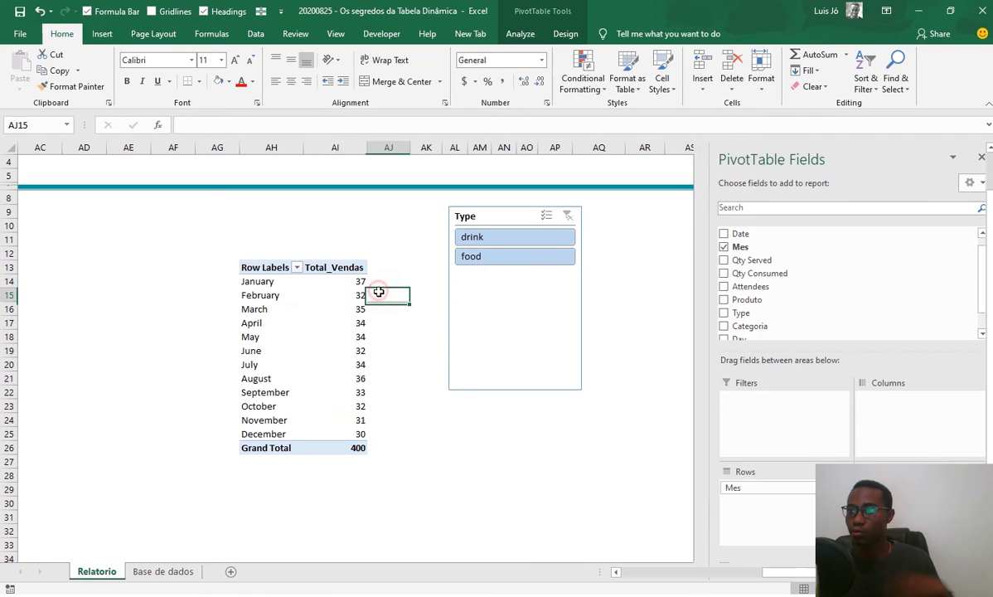
click(294, 309)
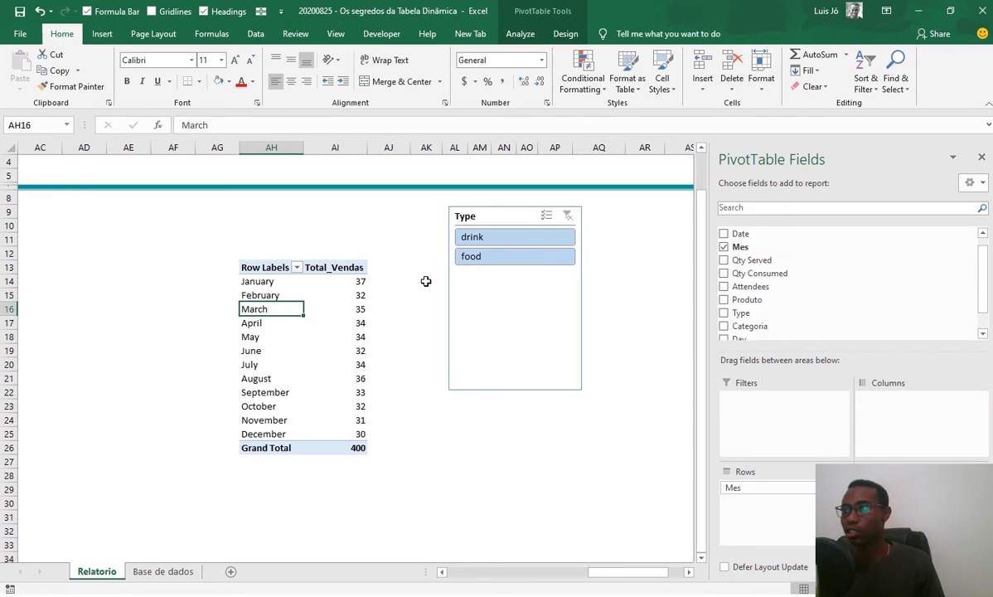
Step: Filter the monthly sales pivot table alternately by food and drink with the Type slicer
click(484, 257)
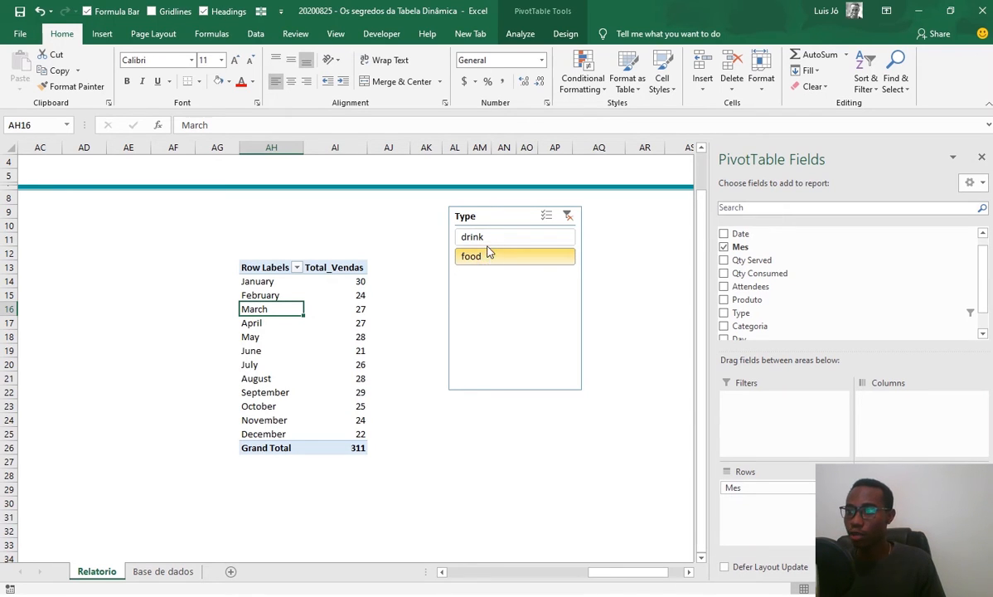
click(488, 248)
click(486, 259)
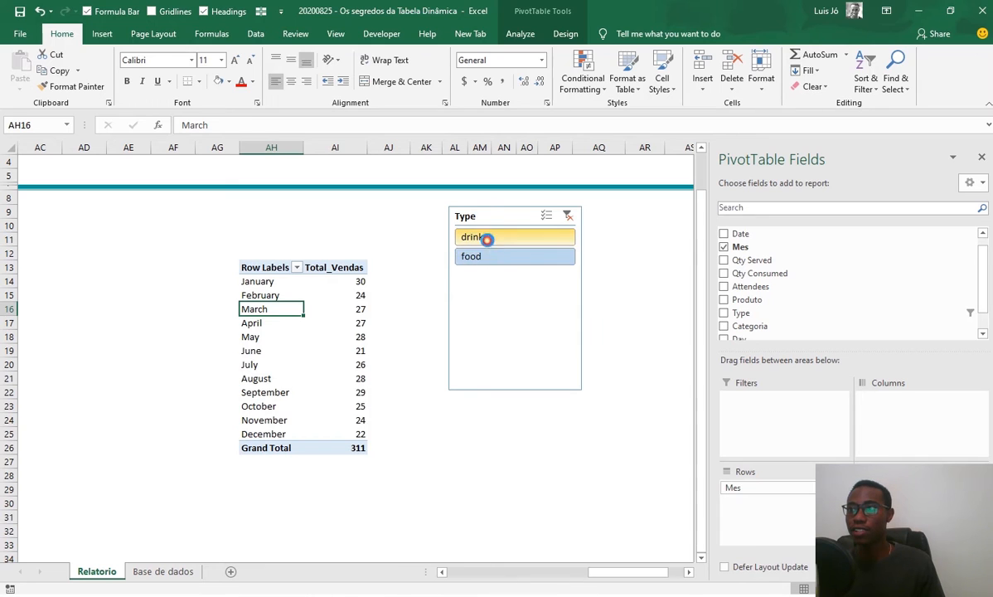
click(486, 237)
click(488, 258)
click(547, 237)
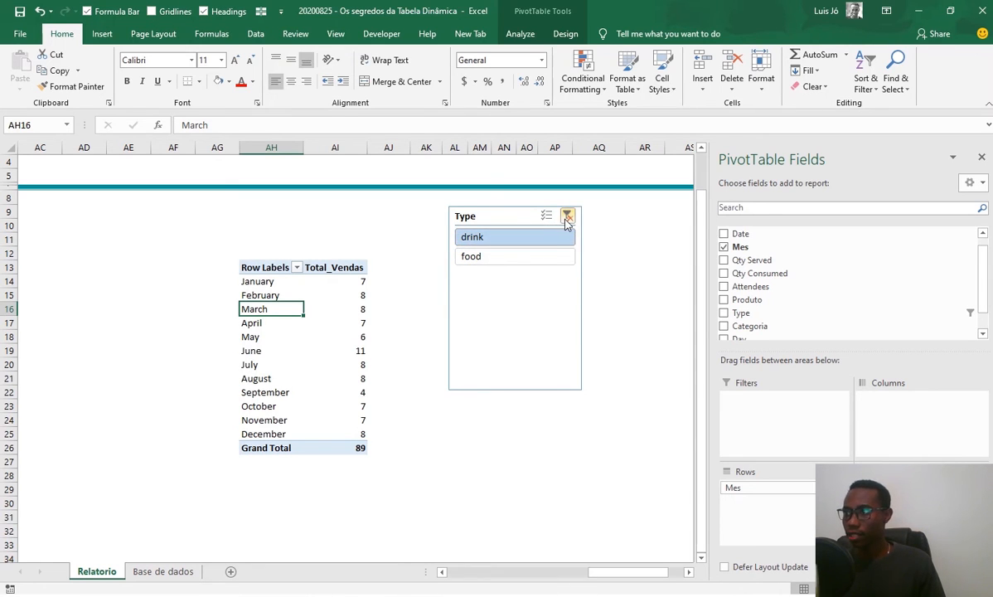
Step: Delete the Type slicer from the Relatorio sheet
click(510, 216)
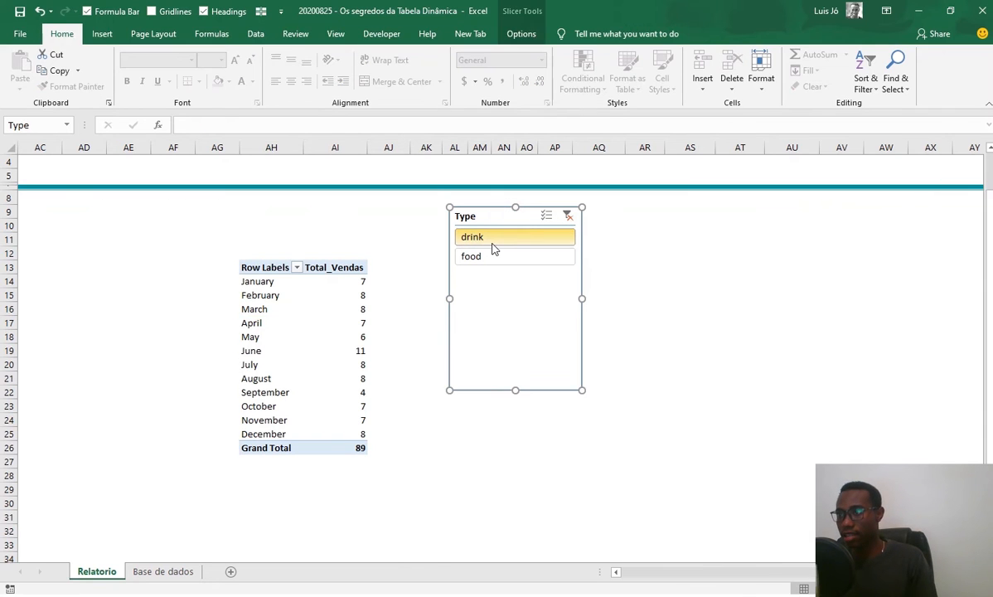
key(Delete)
Step: Replace the Mes field with Categoria in the pivot table's Rows area
click(281, 322)
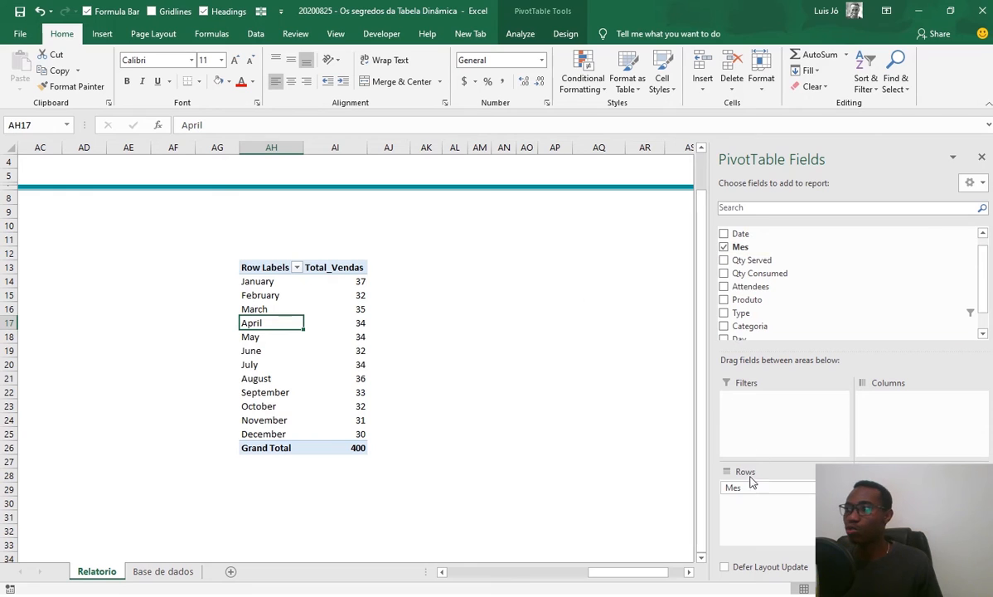
drag(749, 495, 622, 406)
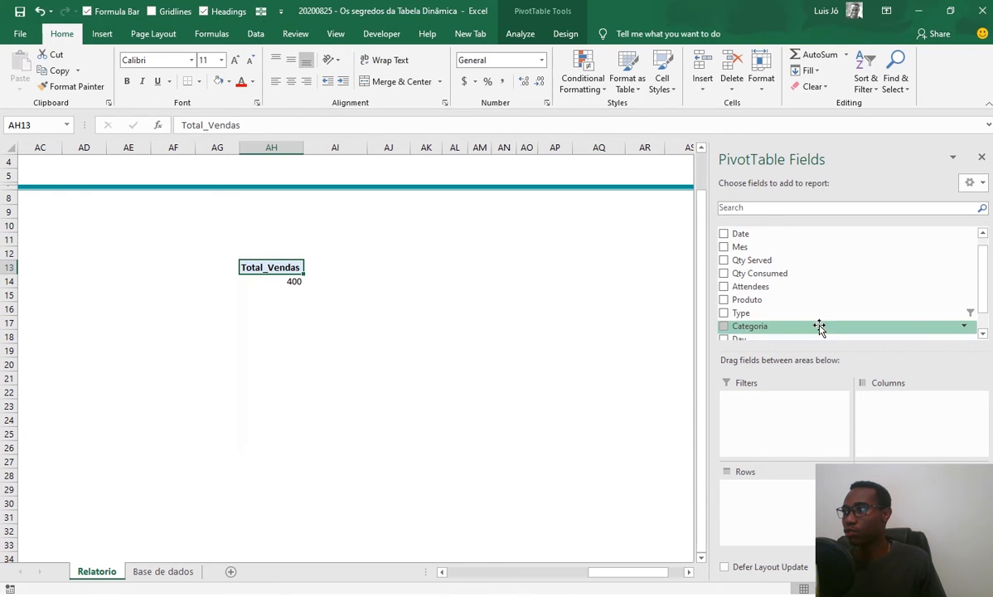
scroll(765, 308, down, 1)
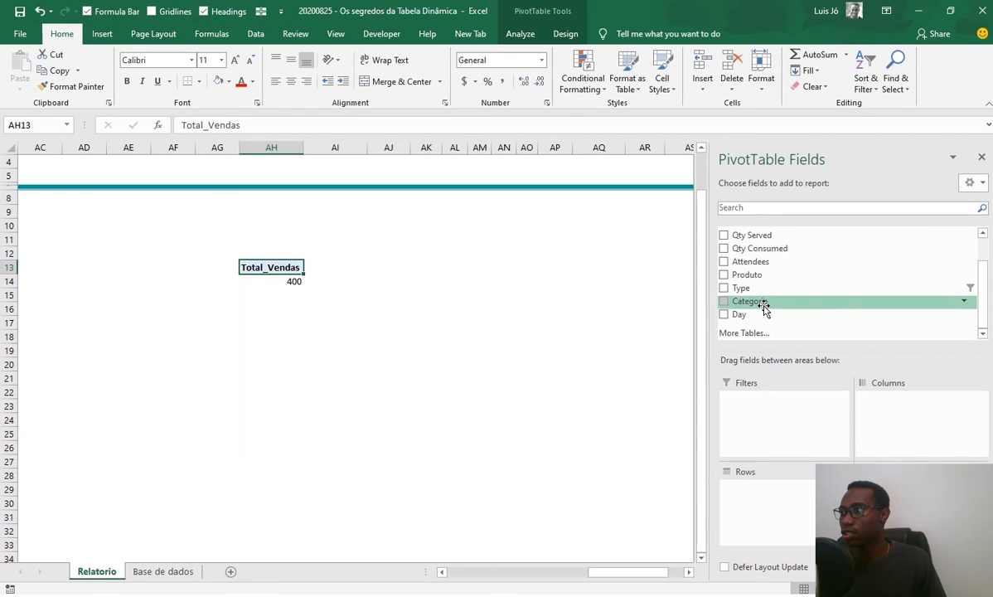
scroll(765, 308, up, 1)
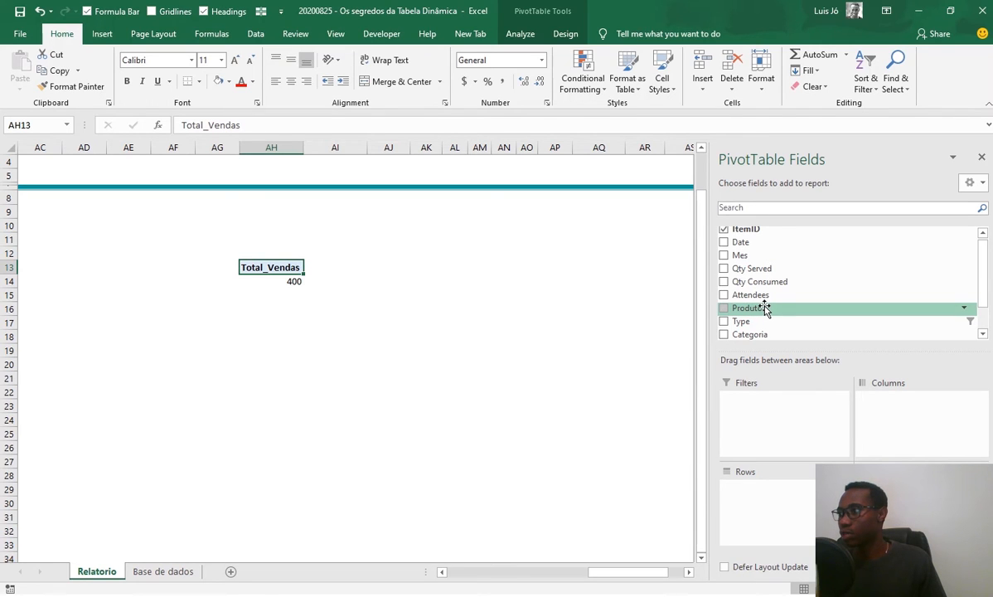
scroll(765, 309, down, 1)
drag(766, 305, 767, 493)
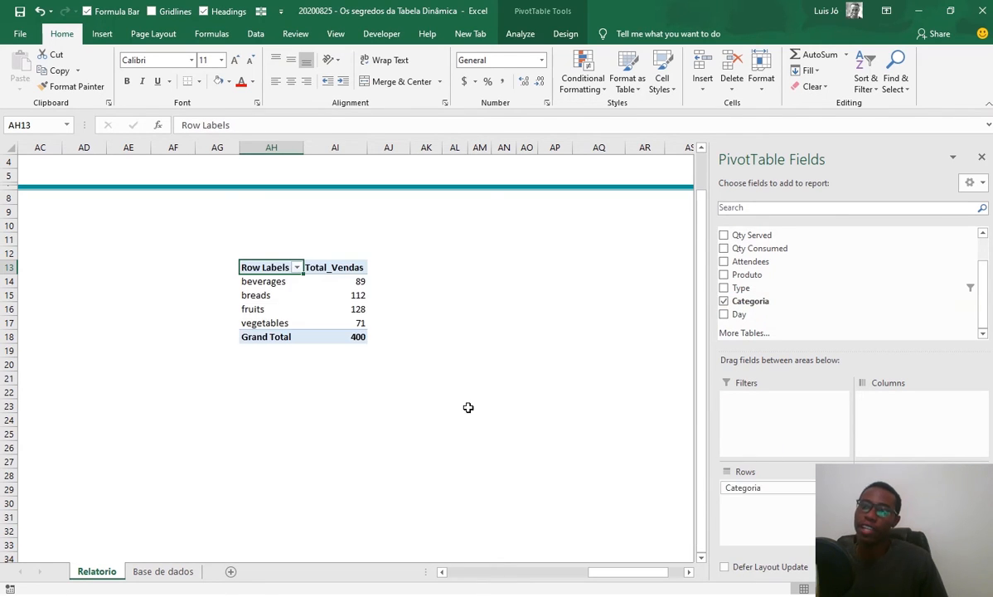
Step: Insert a slicer for the Mes field, move it off the pivot table and delete it again
drag(273, 323, 271, 283)
click(322, 308)
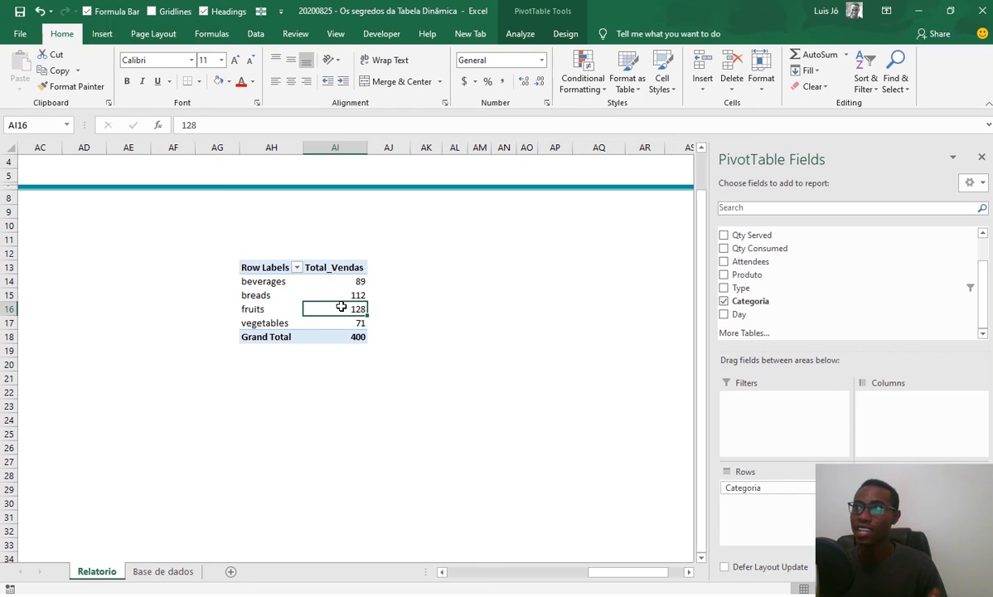
click(564, 35)
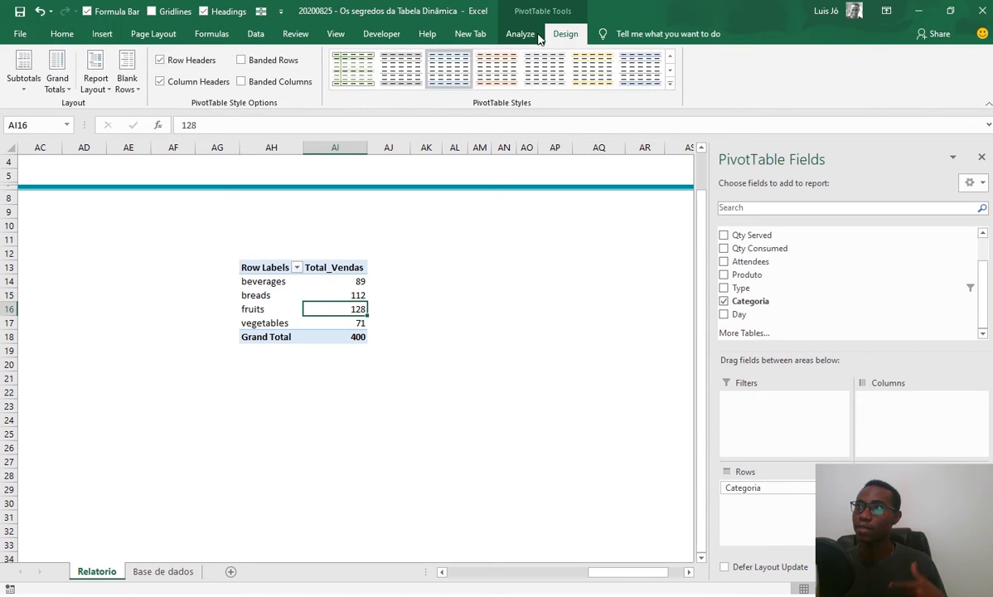
click(520, 34)
click(338, 76)
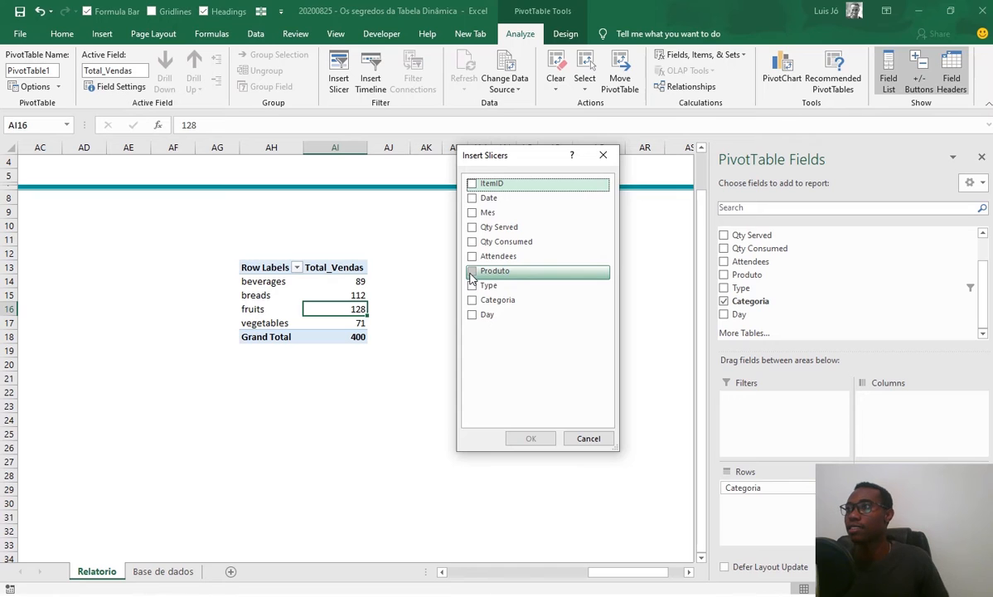
click(472, 212)
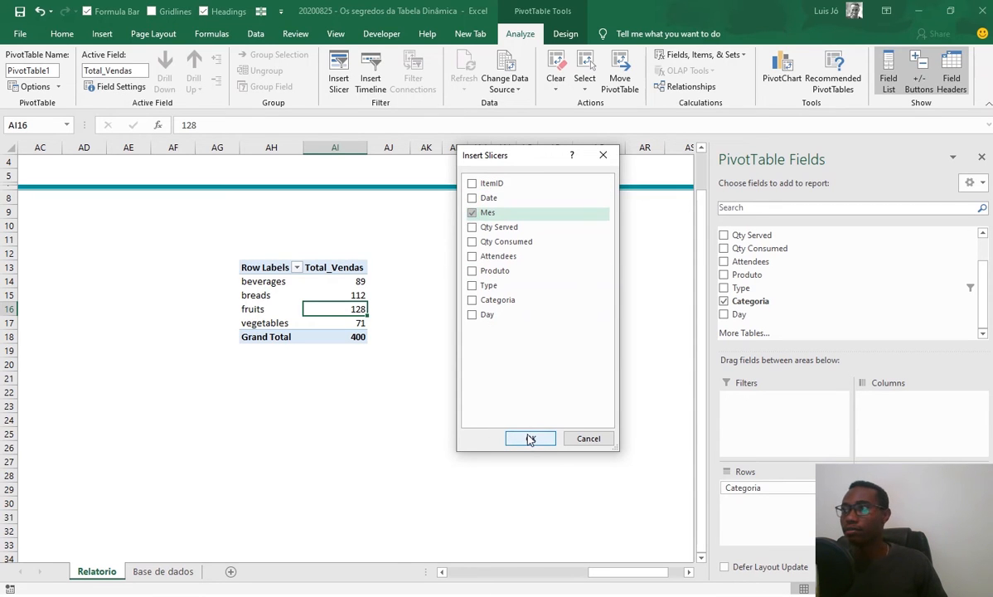
click(531, 439)
drag(366, 282, 486, 204)
key(Delete)
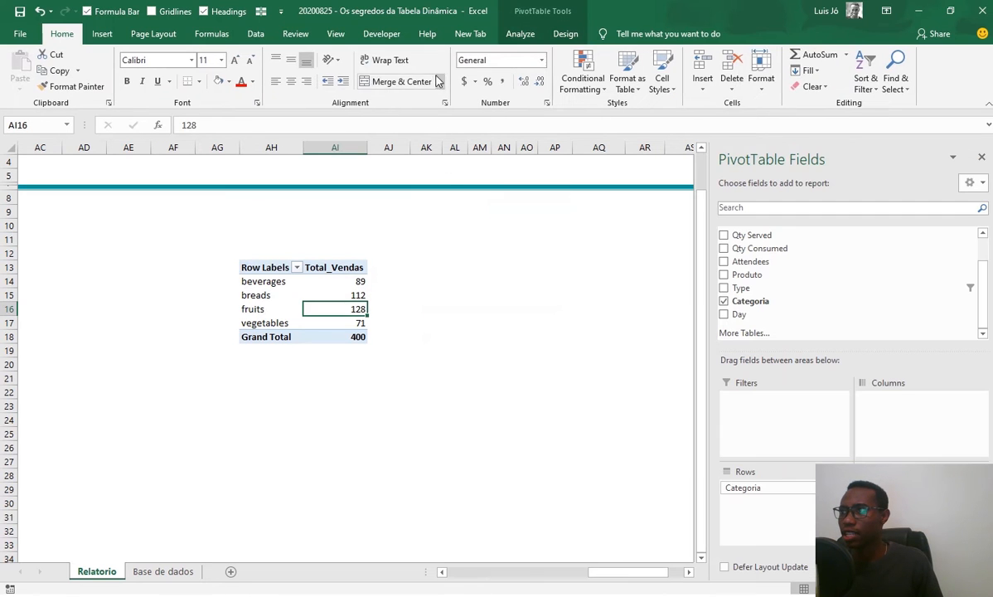
Step: Insert a slicer for the Date field, place it beside the pivot table and enlarge it to about 3.53" high
click(519, 34)
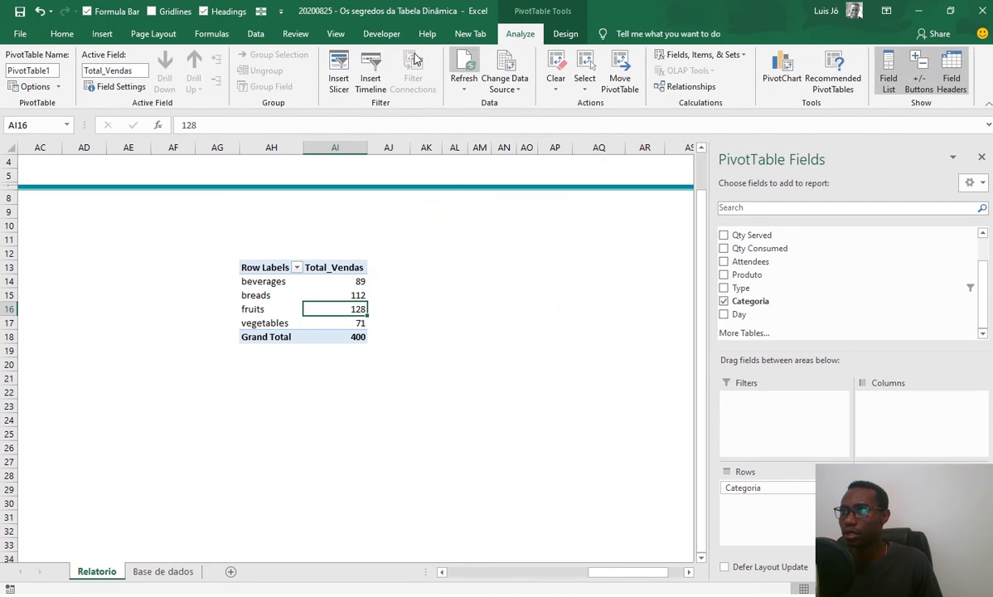
click(338, 73)
click(472, 198)
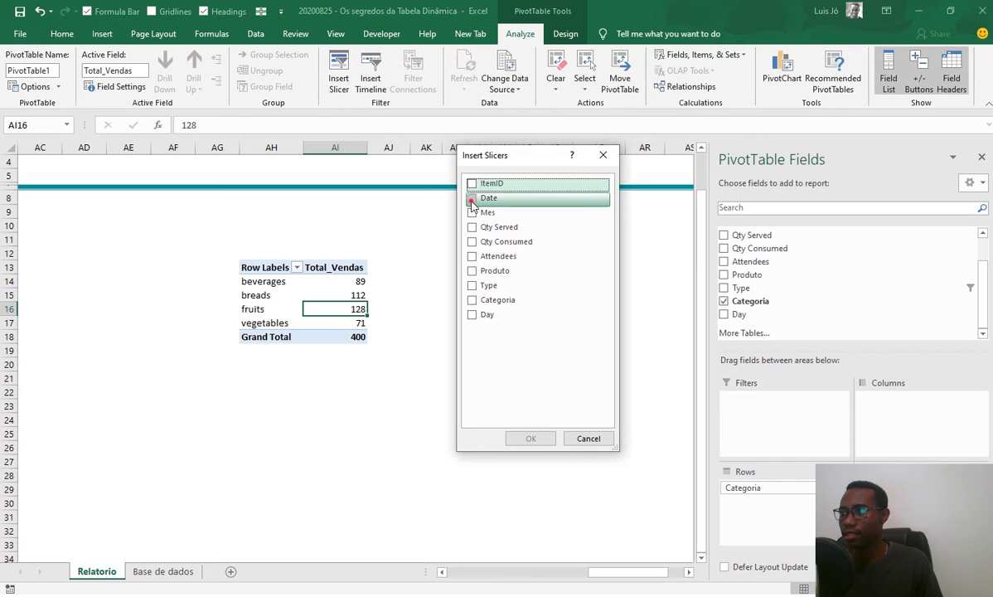
click(530, 437)
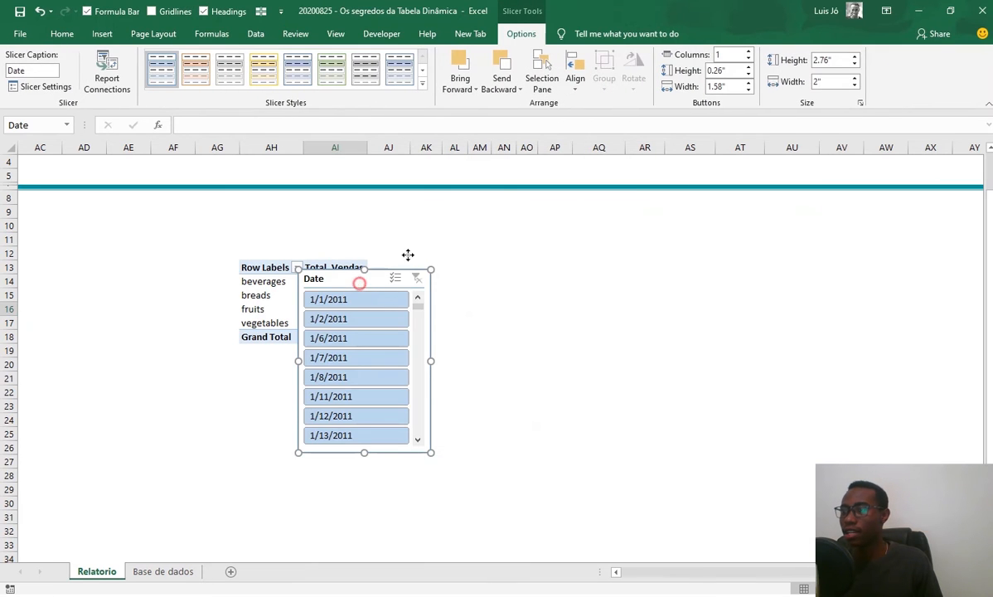
drag(408, 259, 547, 184)
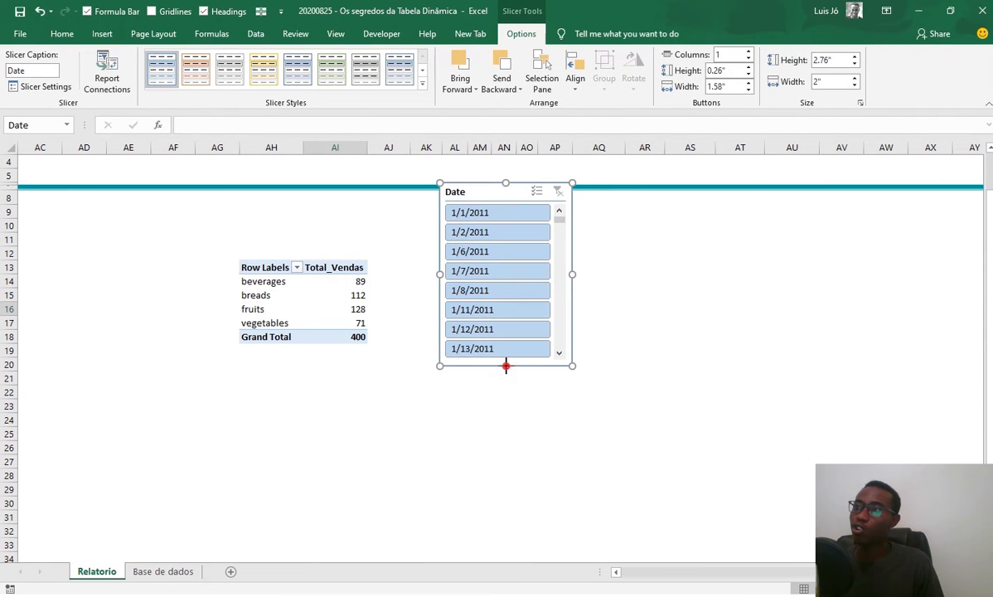
drag(506, 367, 506, 417)
drag(489, 192, 430, 235)
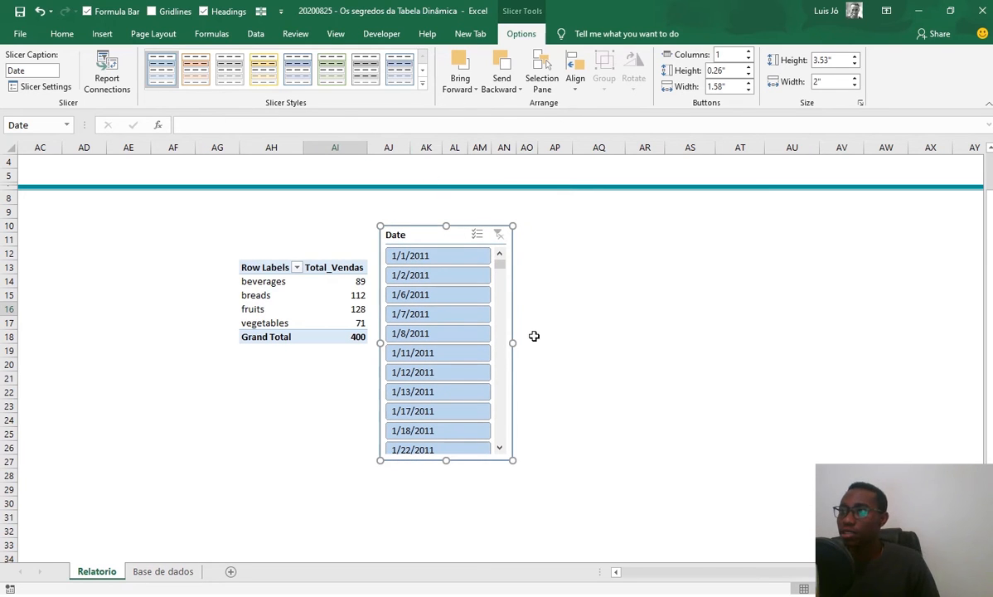
Step: Filter the pivot table by individual December dates, ending with 12/21/2011, in the Date slicer and clear the filter
drag(501, 264, 479, 446)
click(359, 310)
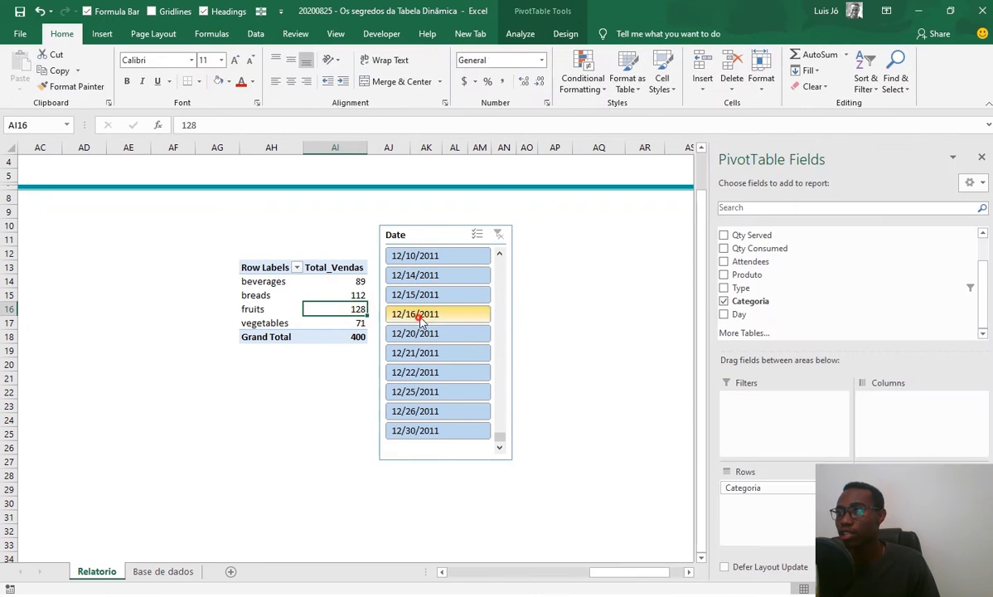
click(483, 313)
click(440, 295)
click(434, 353)
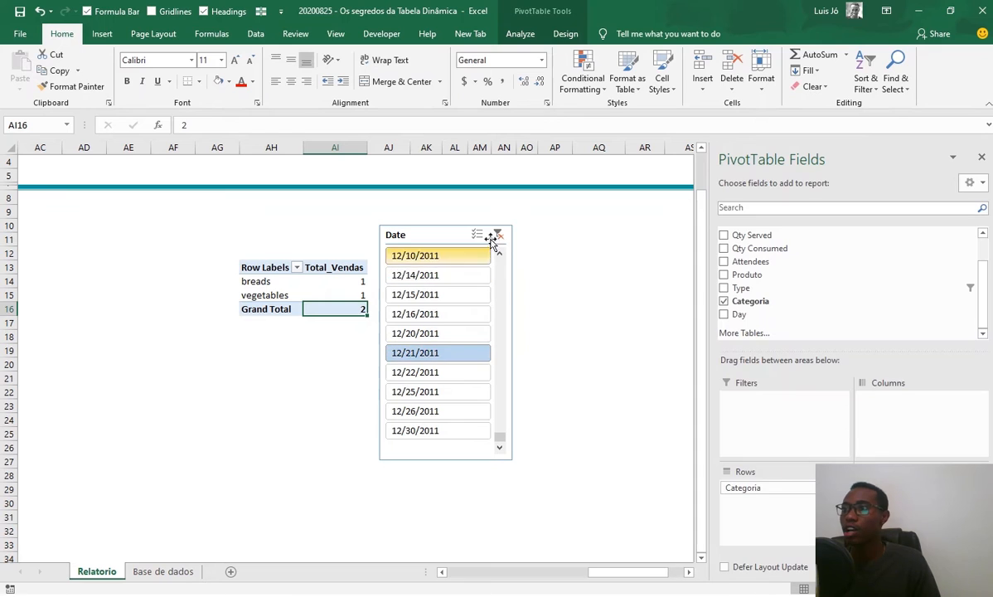
click(498, 235)
Step: Delete the Date slicer beside the category pivot table
drag(426, 233, 443, 235)
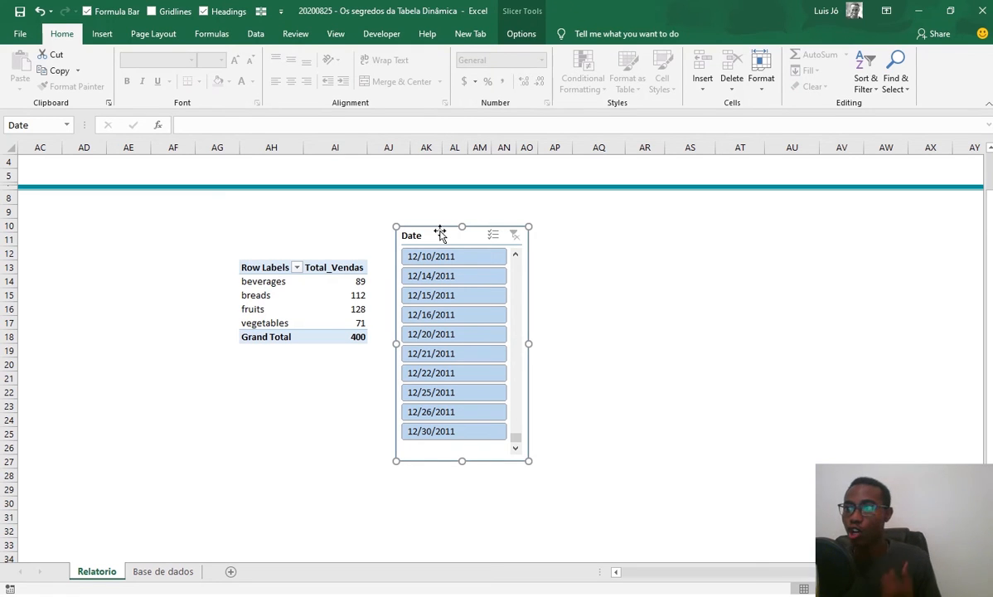
key(Delete)
Step: Insert a slicer for only the Mes field of the category pivot table
click(308, 296)
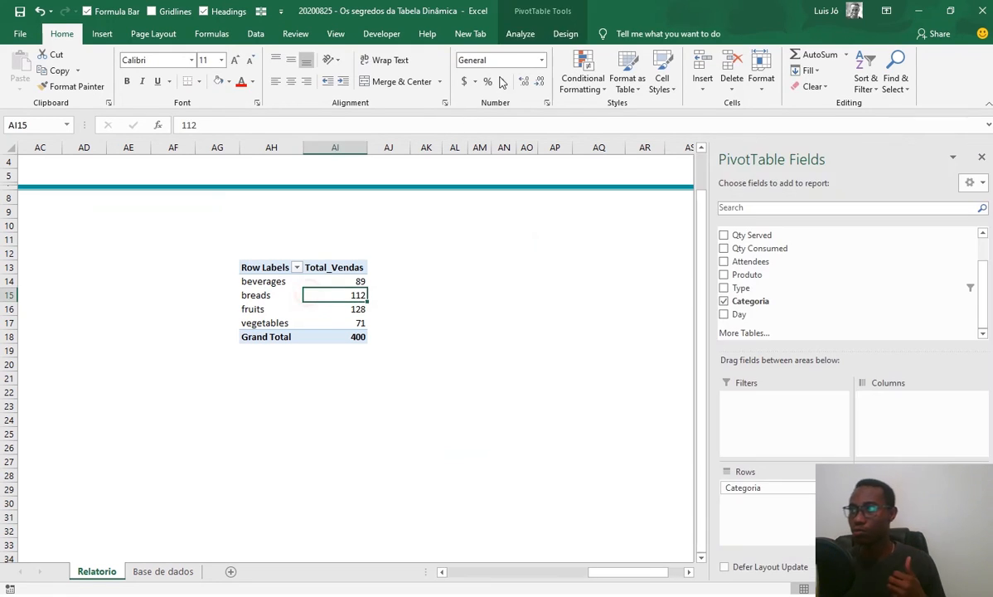
click(520, 34)
click(338, 75)
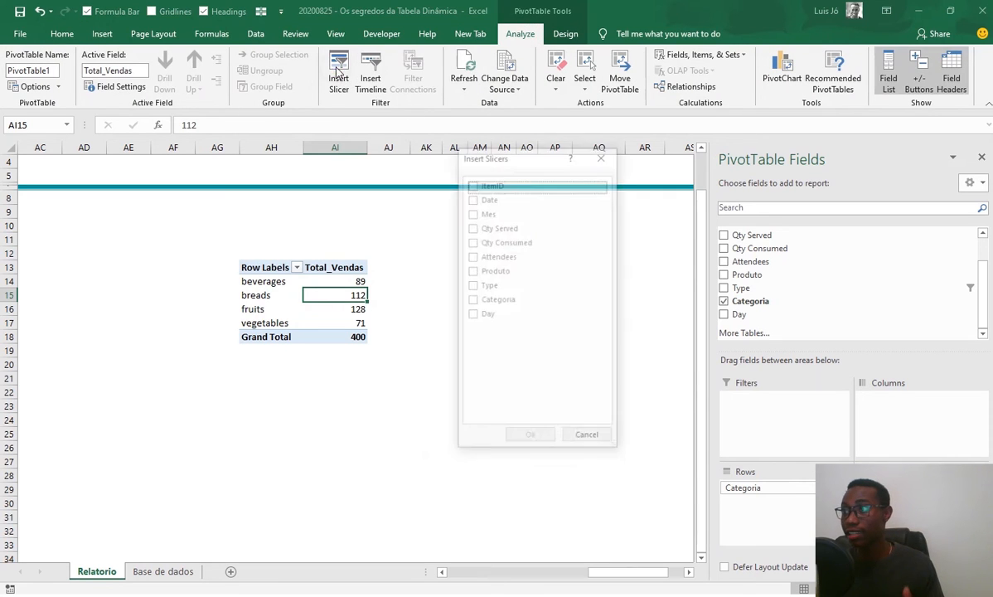
drag(502, 159, 443, 217)
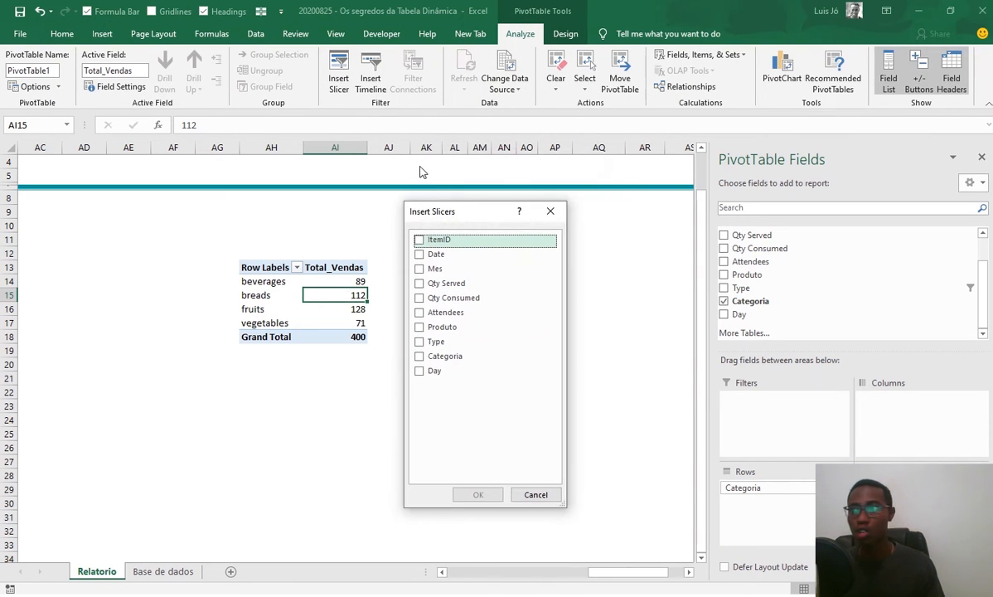
click(420, 254)
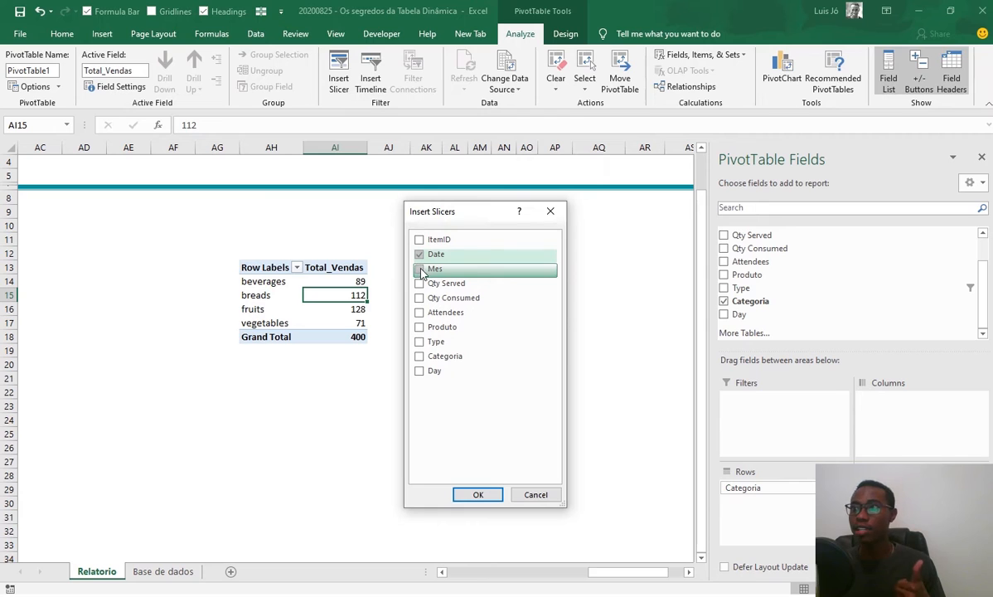
click(421, 256)
click(420, 271)
click(420, 271)
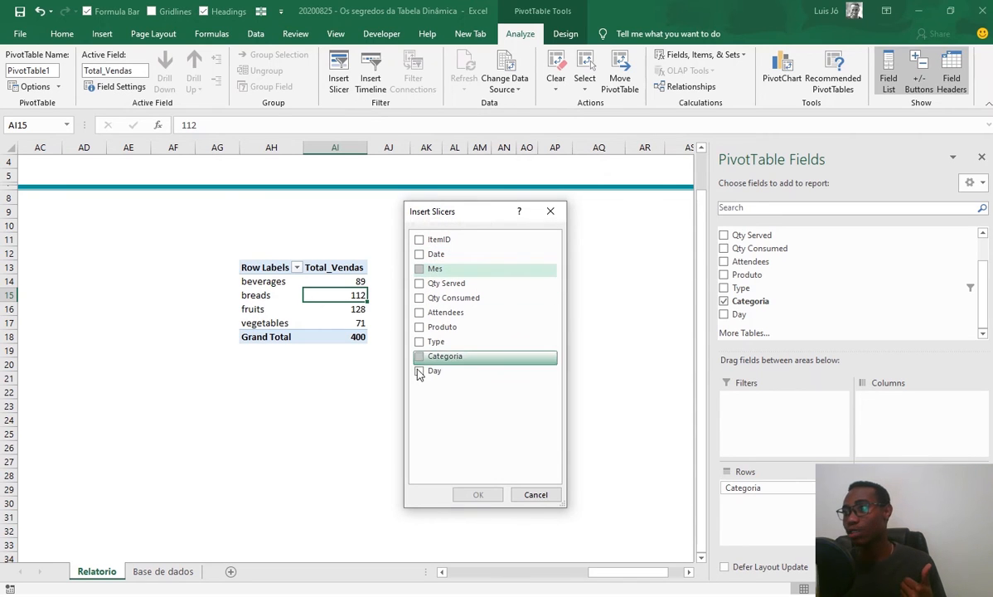
click(421, 358)
click(420, 358)
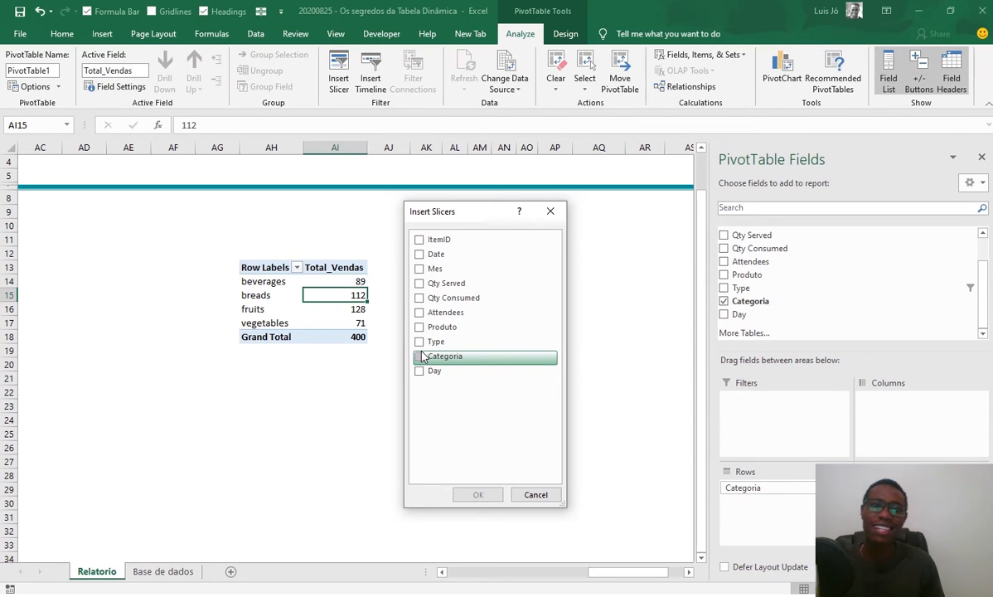
click(420, 269)
click(481, 496)
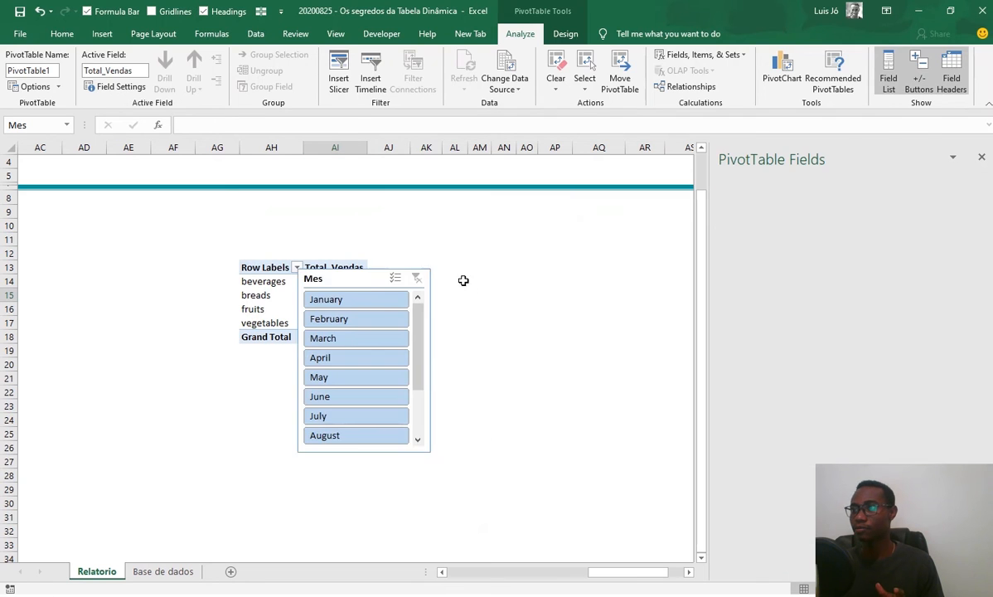
Step: Place the Mes slicer beside the pivot table and enlarge it to about 3.96" high to fit all twelve months
drag(422, 279, 543, 215)
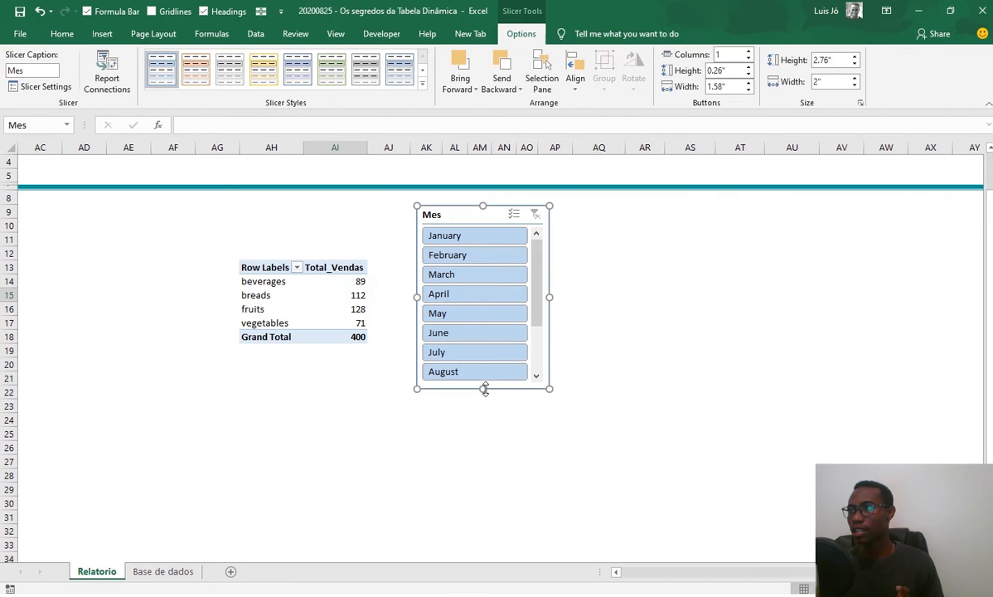
drag(482, 389, 483, 468)
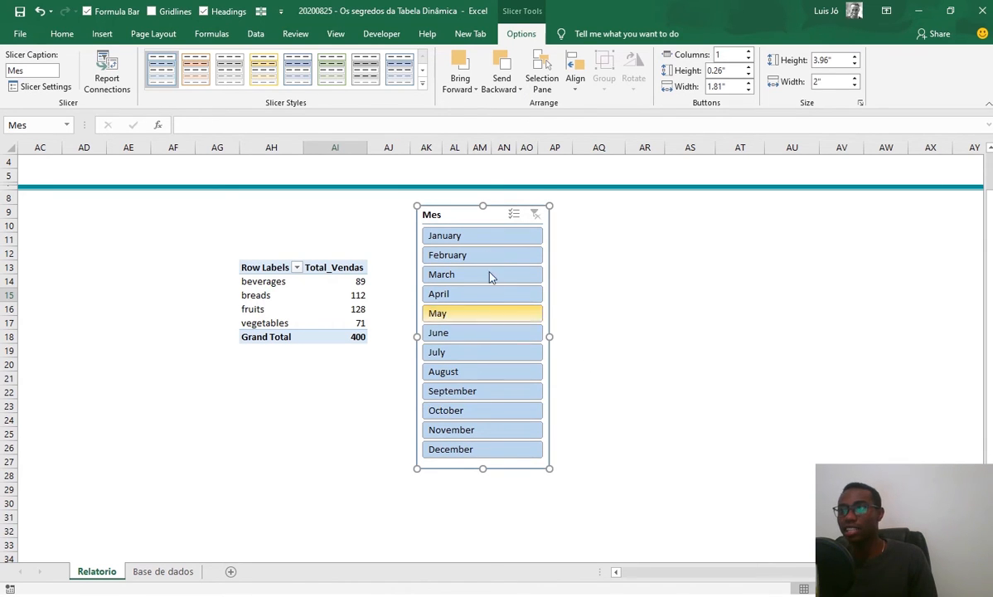
click(312, 311)
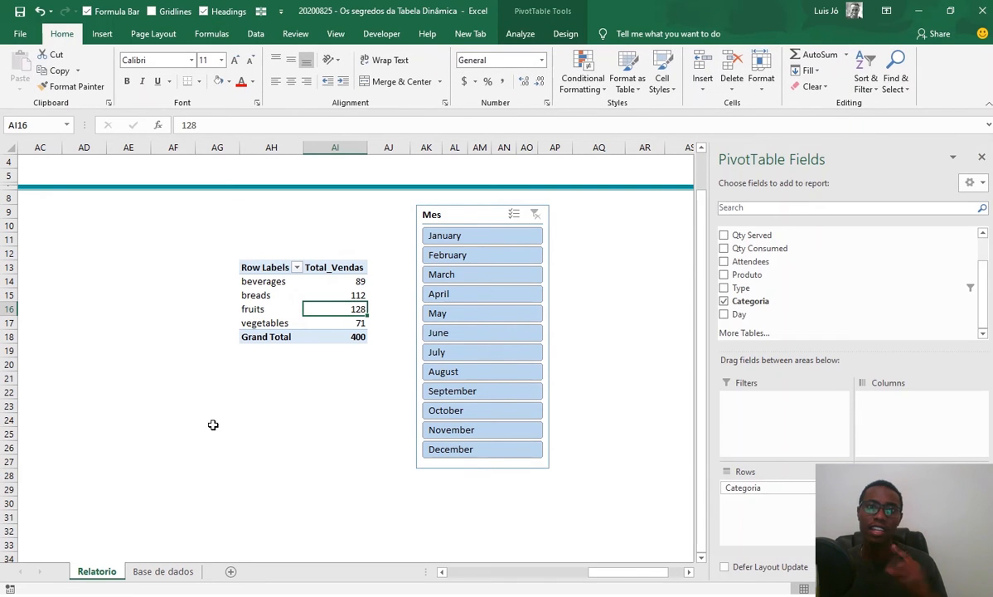
Step: Filter the category pivot table to January with the Mes slicer and clear the filter
click(301, 297)
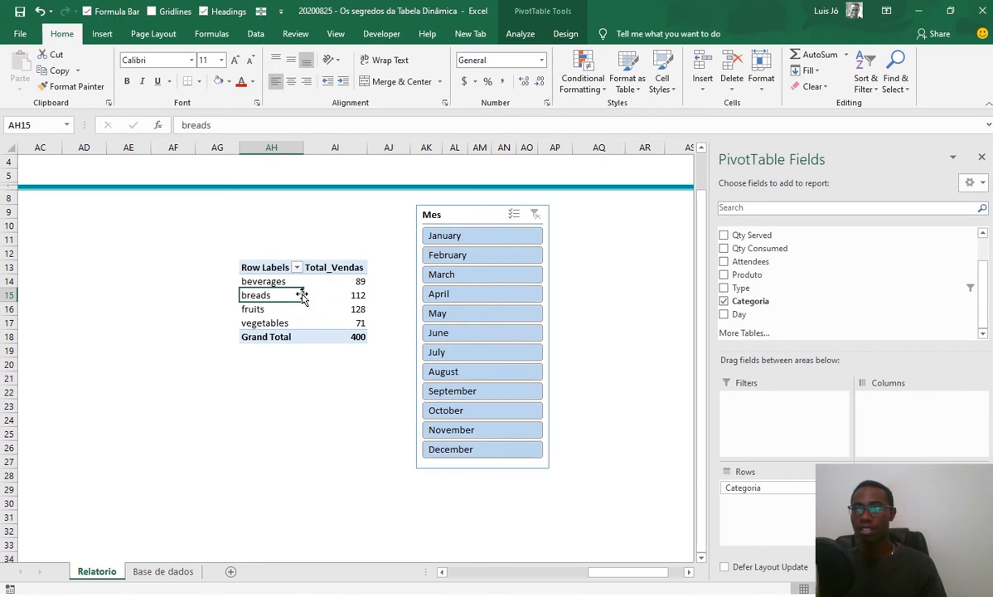
click(461, 237)
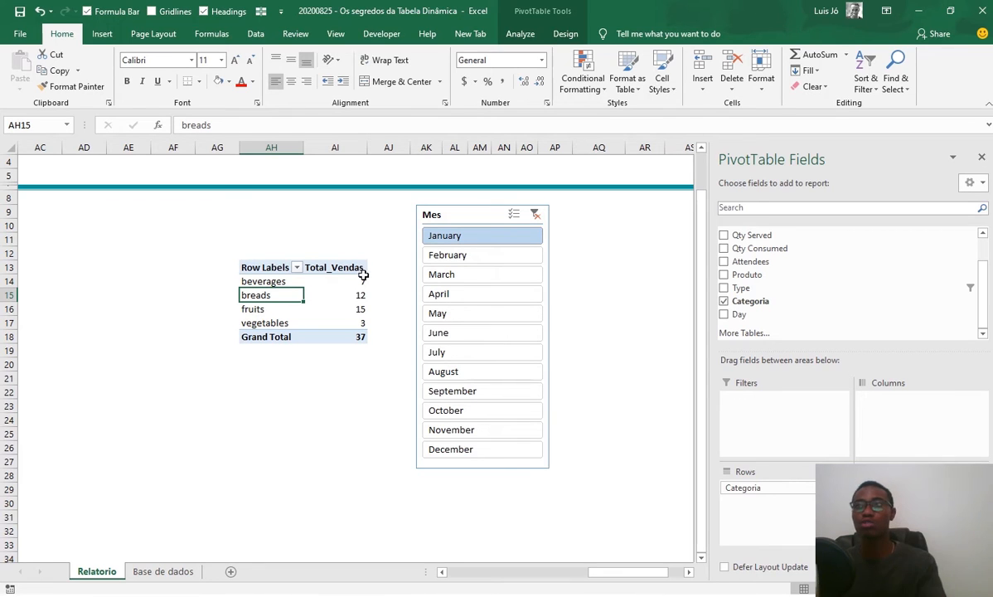
click(534, 214)
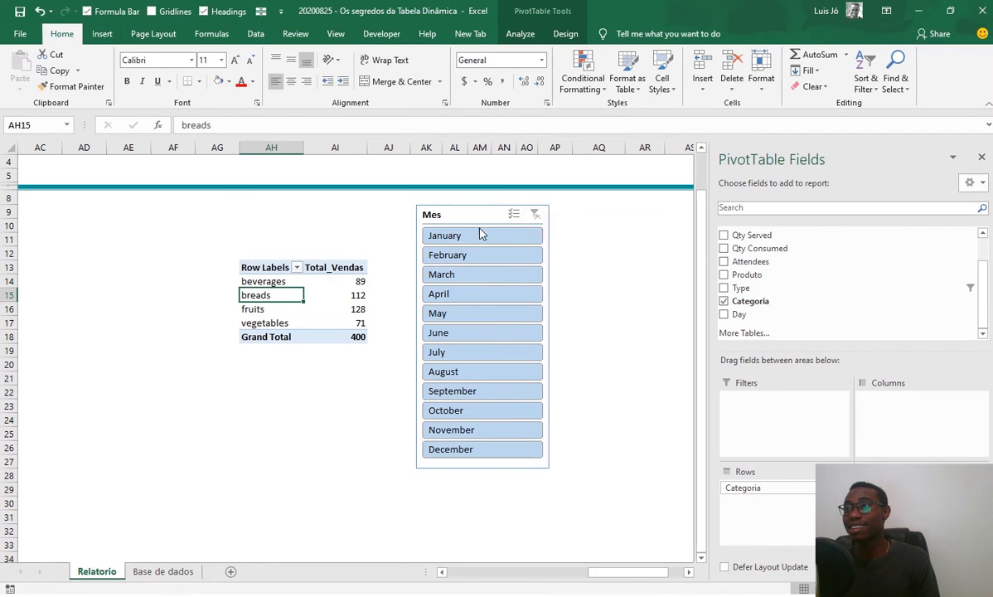
Step: Delete the Mes slicer beside the category pivot table
click(465, 216)
key(Delete)
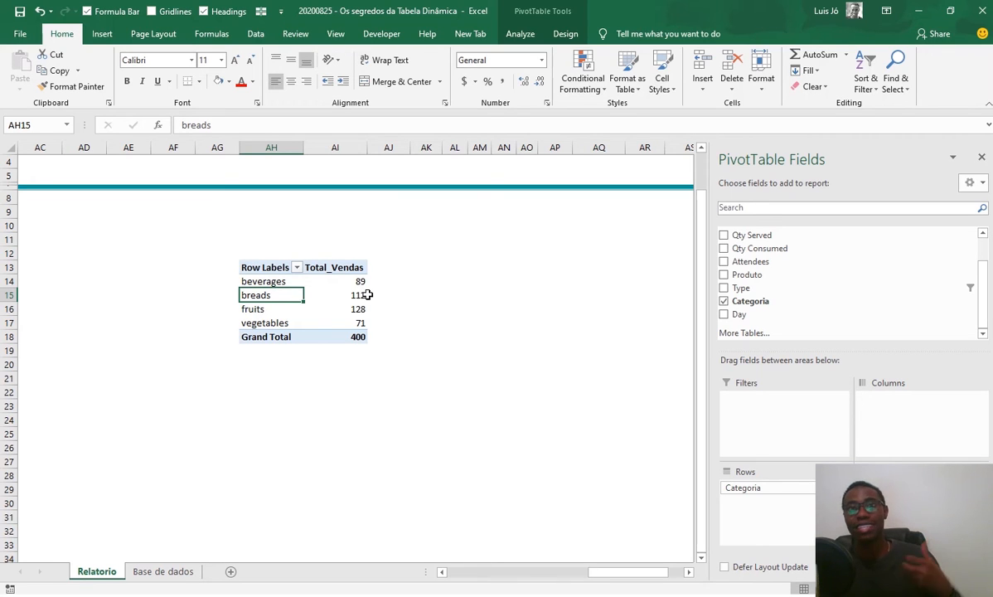
click(520, 33)
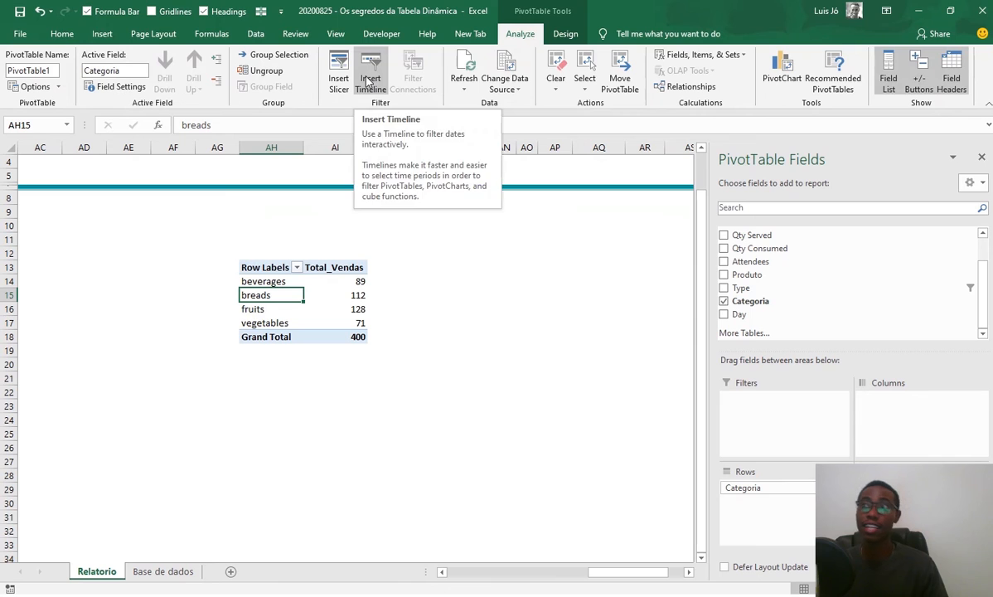
click(369, 81)
drag(479, 268, 482, 249)
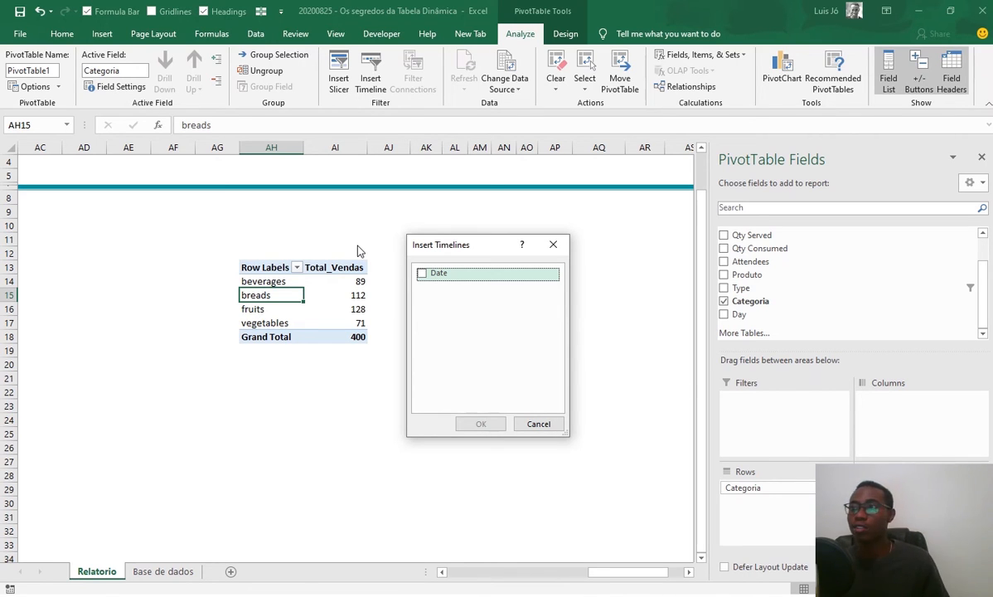
drag(414, 242, 418, 217)
click(424, 248)
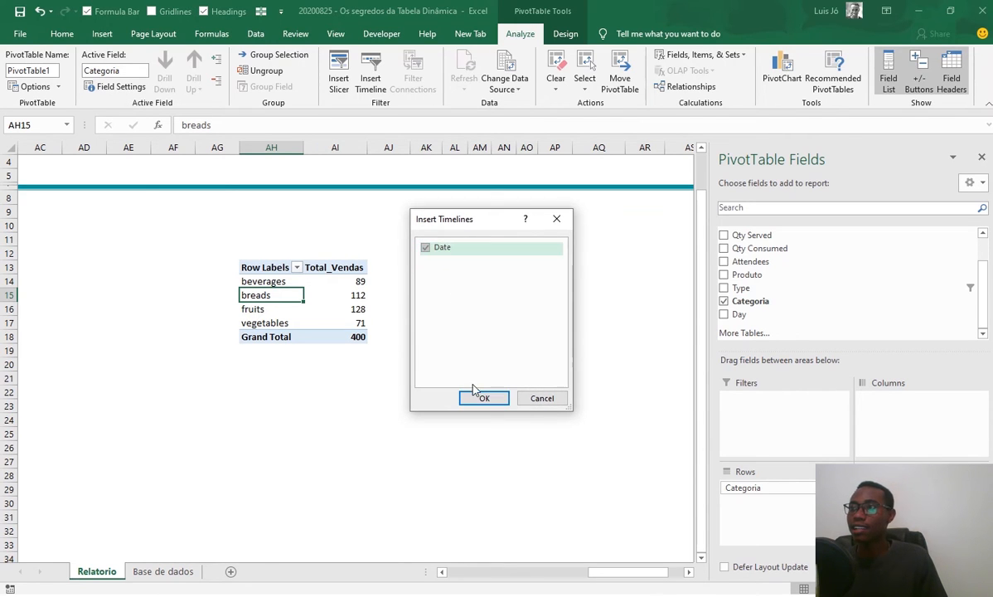
click(426, 247)
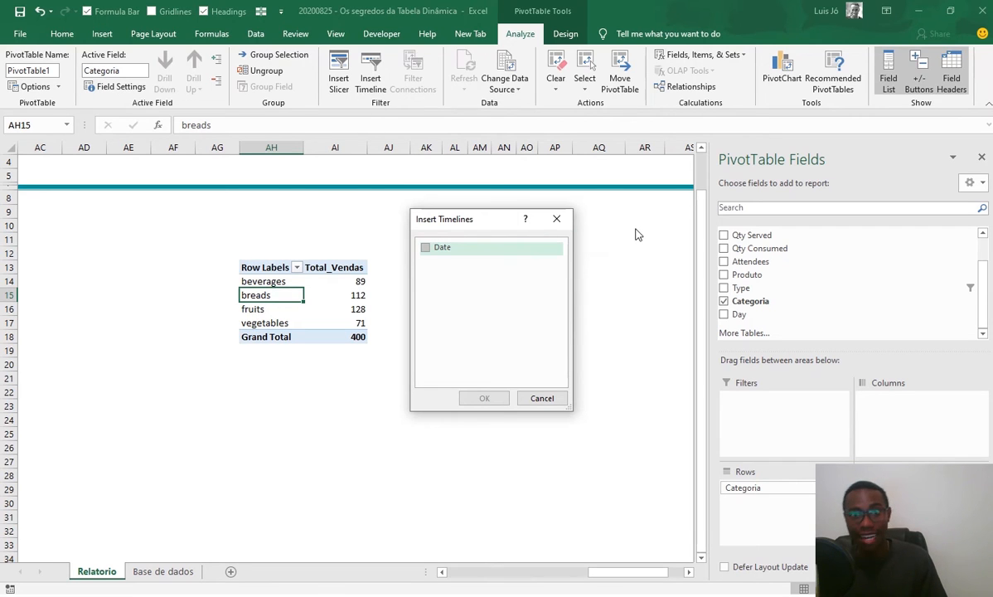
click(556, 219)
Step: Check the Date and Mes columns on the Base de dados sheet and return to the Relatorio sheet
click(162, 571)
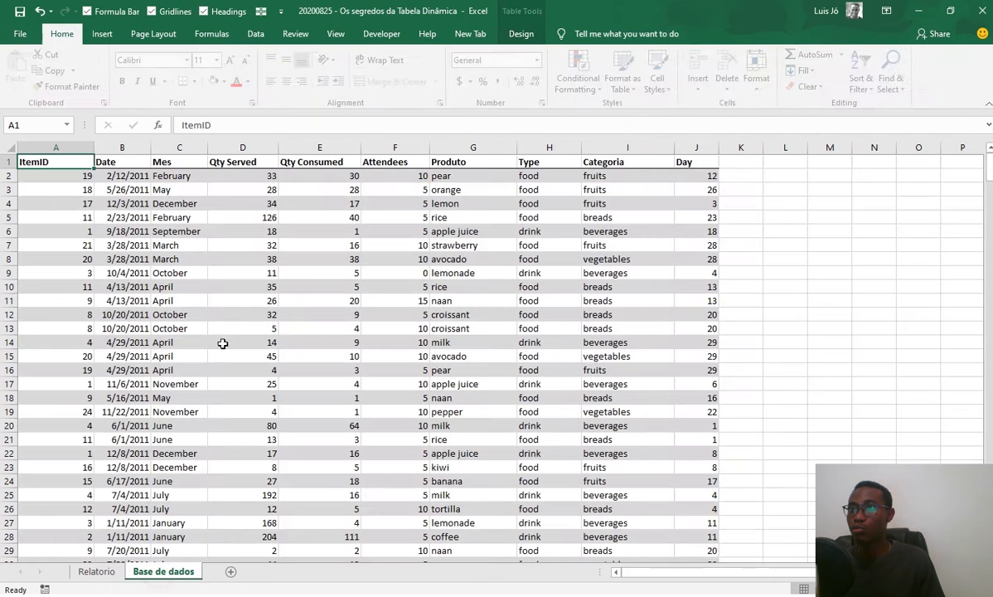
click(170, 190)
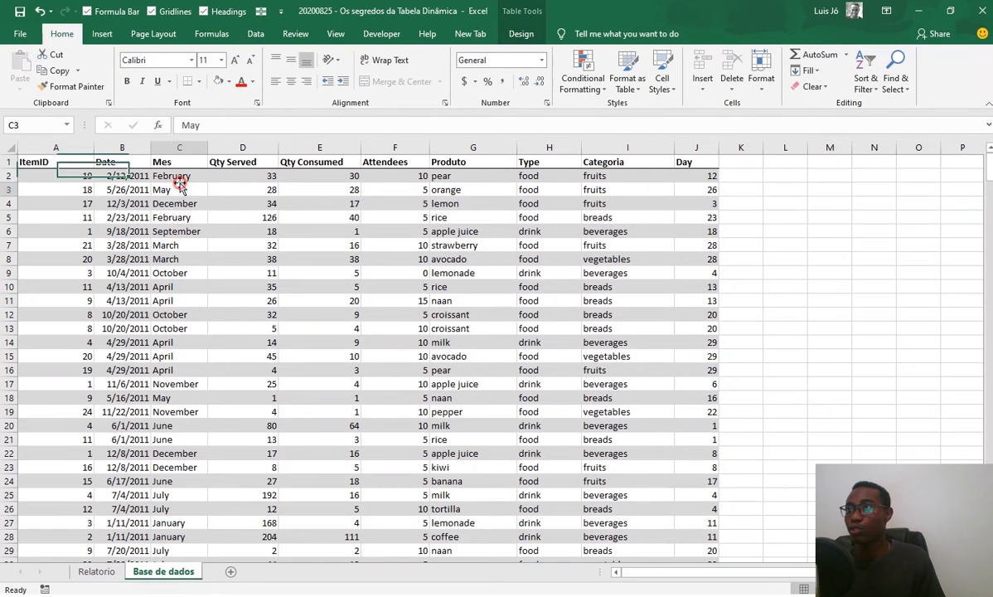
click(143, 178)
click(98, 571)
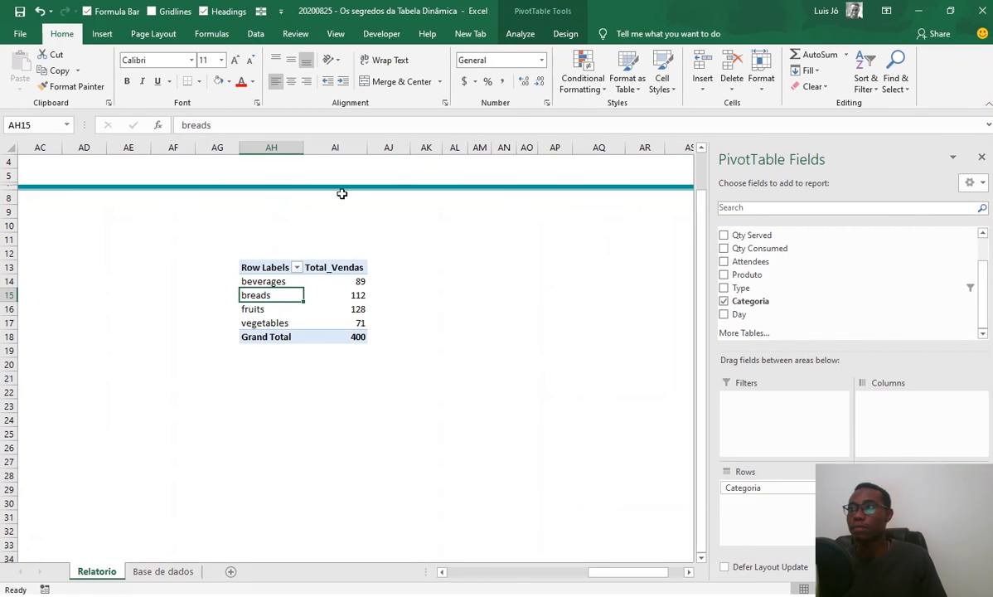
Step: Insert a timeline for the pivot table's Date field and move it clear of the table
click(520, 33)
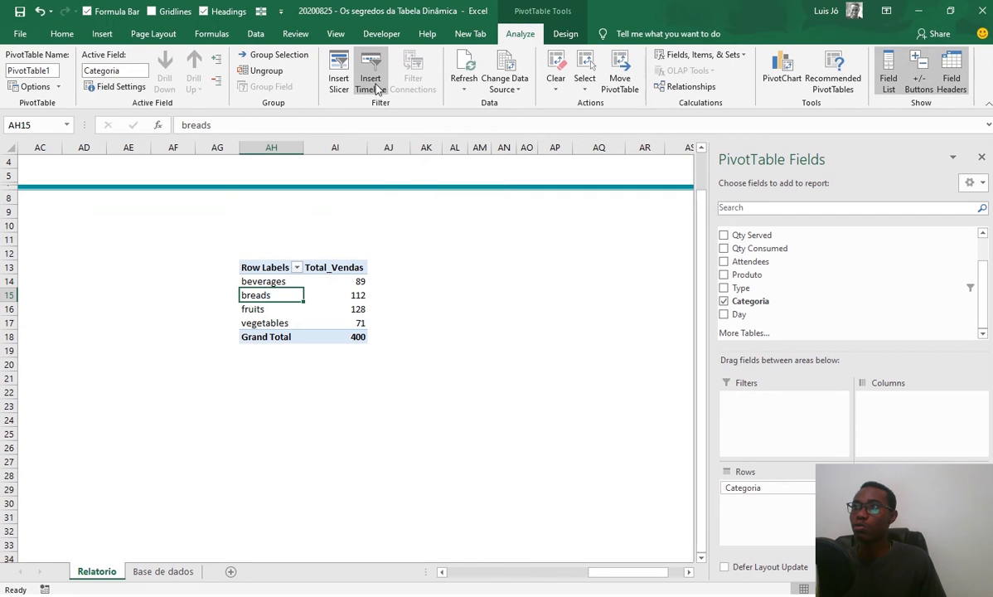
click(371, 77)
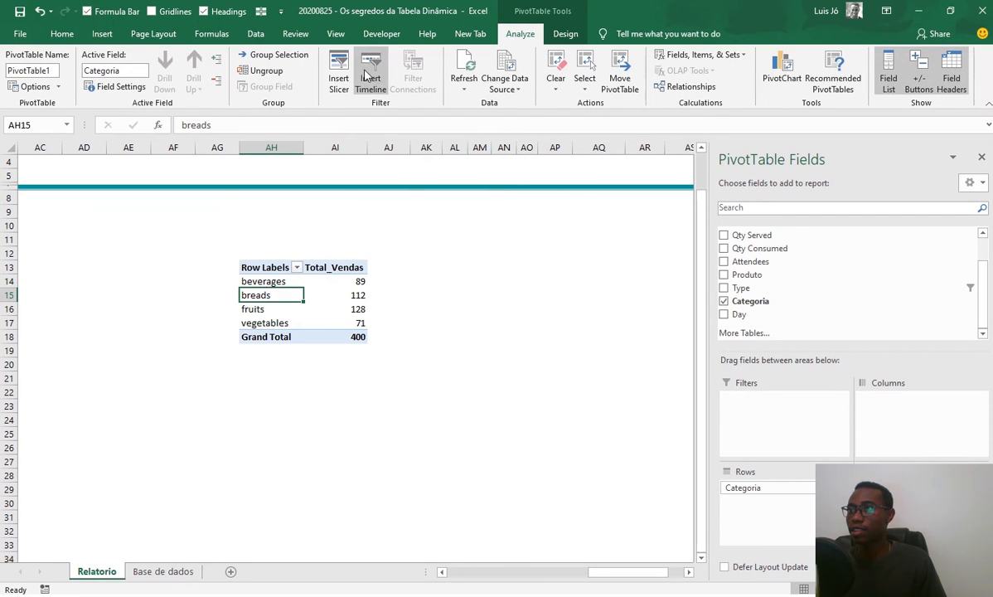
click(484, 398)
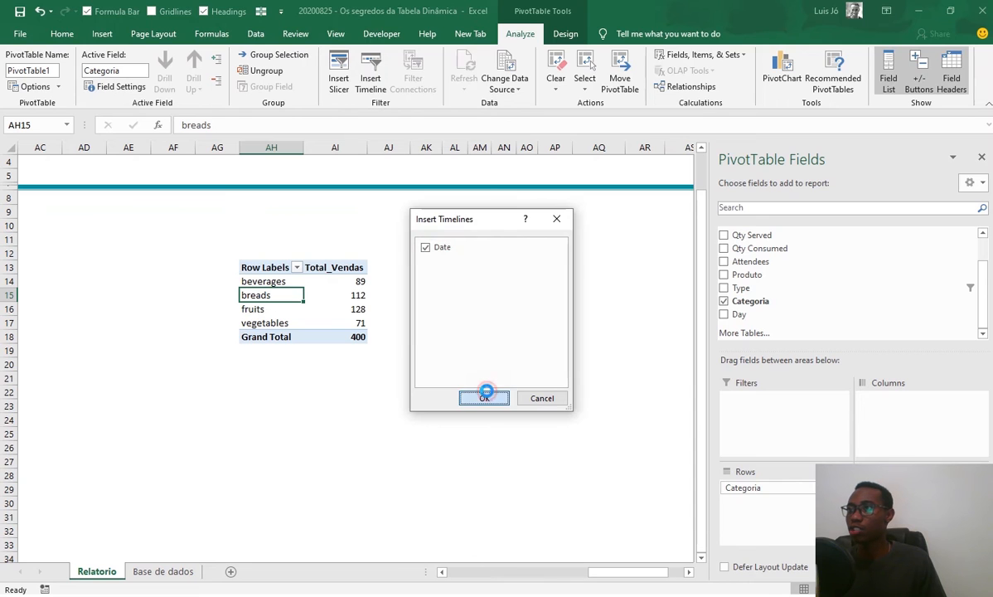
drag(366, 326, 549, 182)
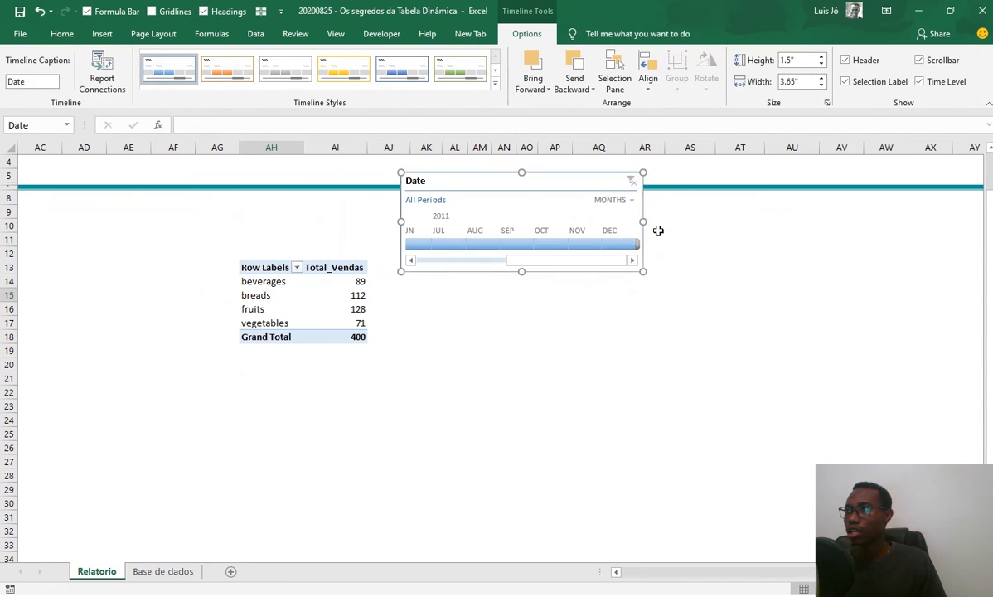
Step: Enlarge the Date timeline to about 1.91" high and 6.42" wide to fit all twelve months, and place it beside the pivot table
drag(645, 221, 838, 223)
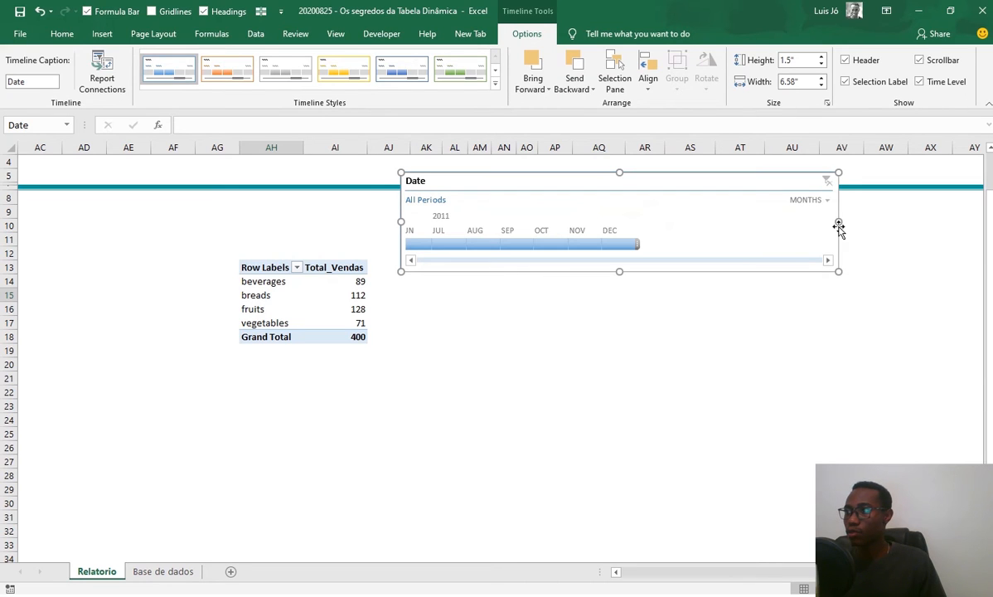
click(412, 260)
click(552, 261)
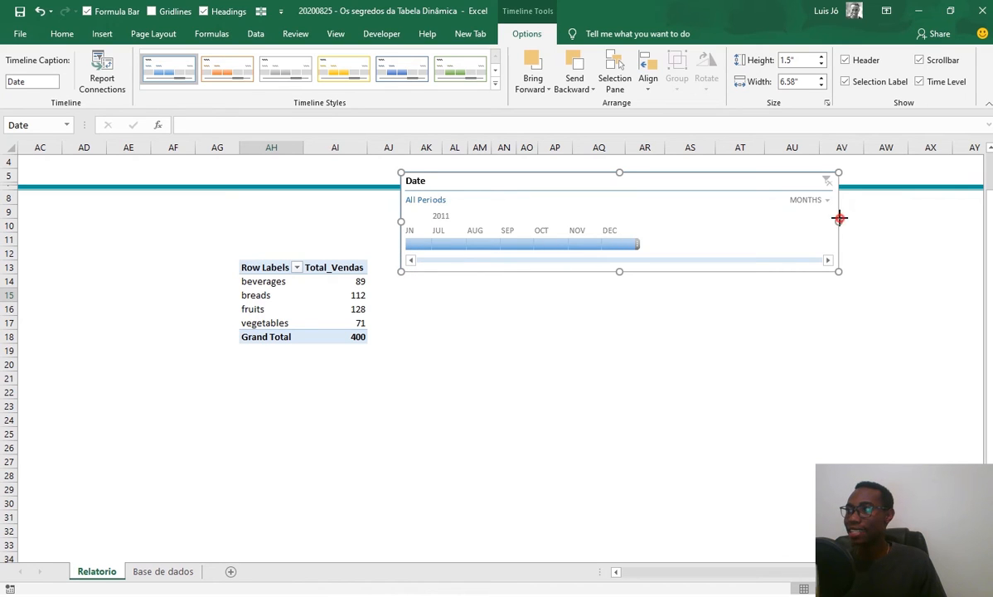
drag(840, 218, 736, 221)
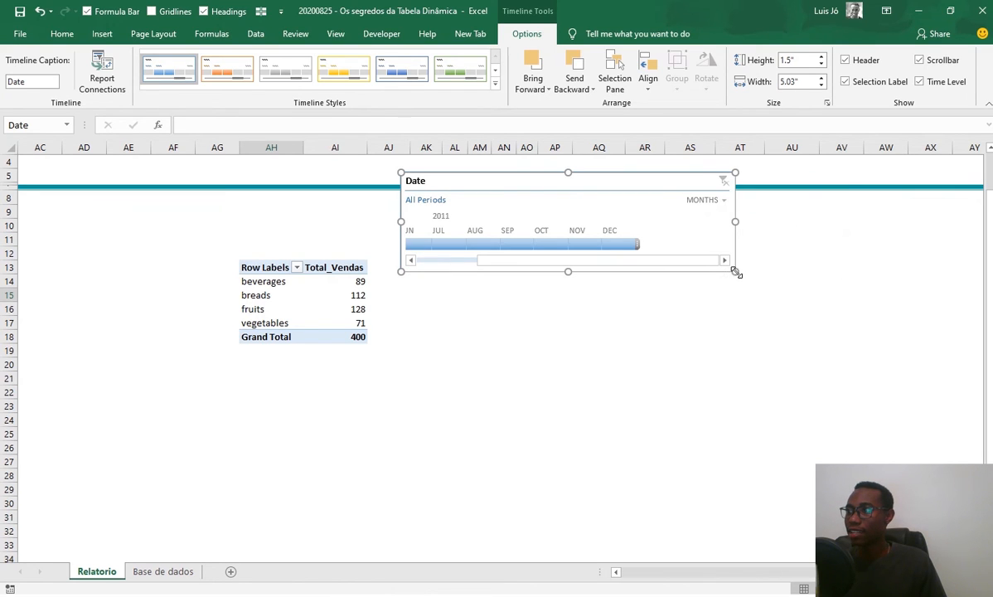
drag(737, 272, 767, 285)
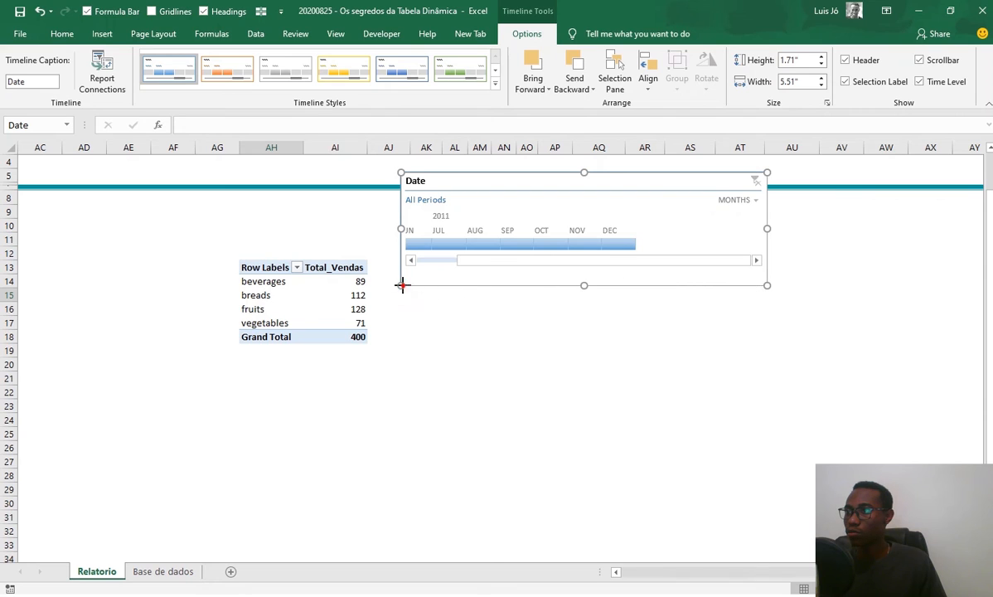
drag(401, 285, 399, 299)
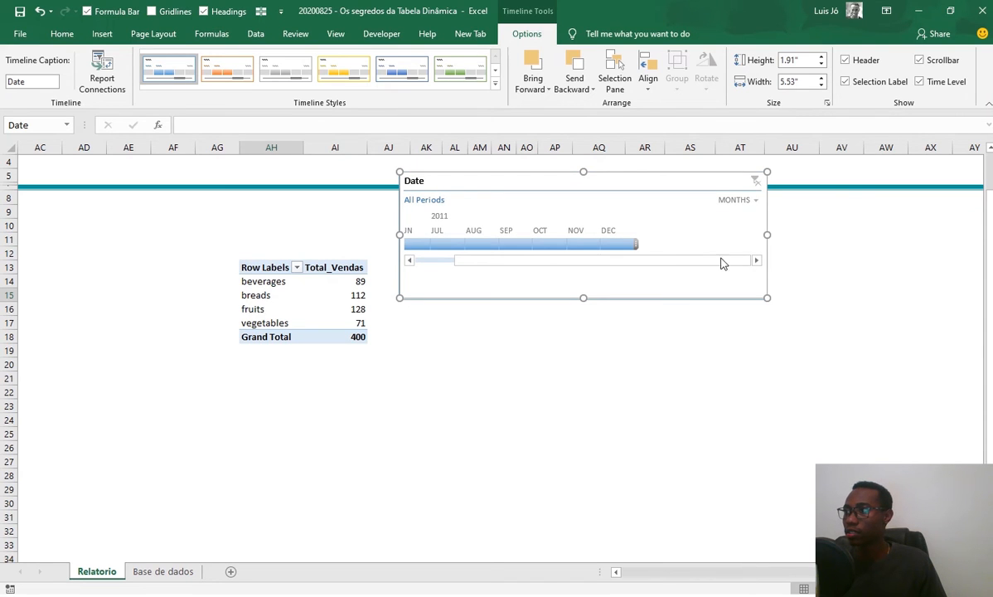
drag(721, 263, 703, 253)
drag(767, 234, 755, 264)
drag(817, 236, 827, 236)
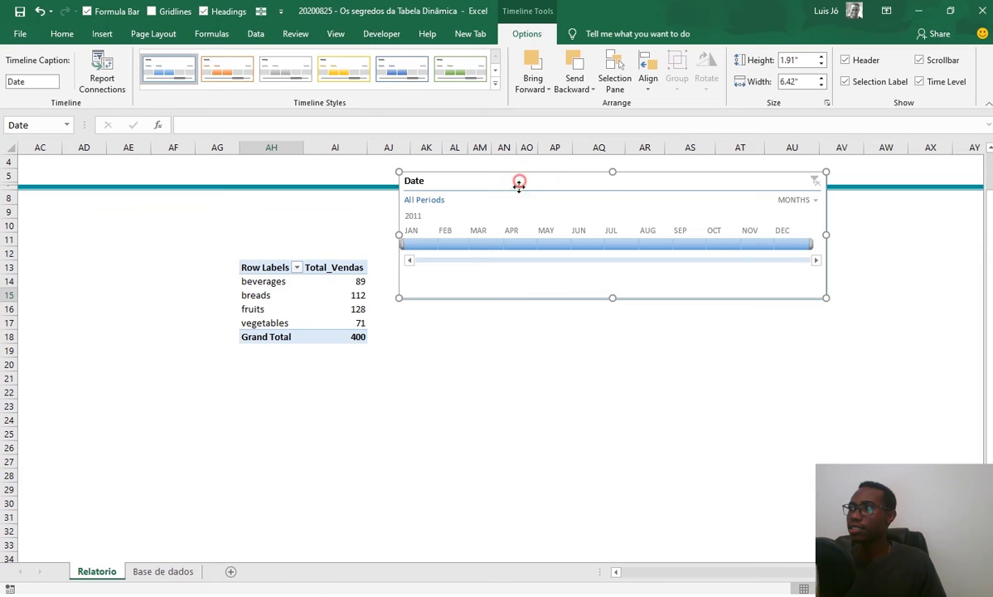
drag(514, 181, 512, 217)
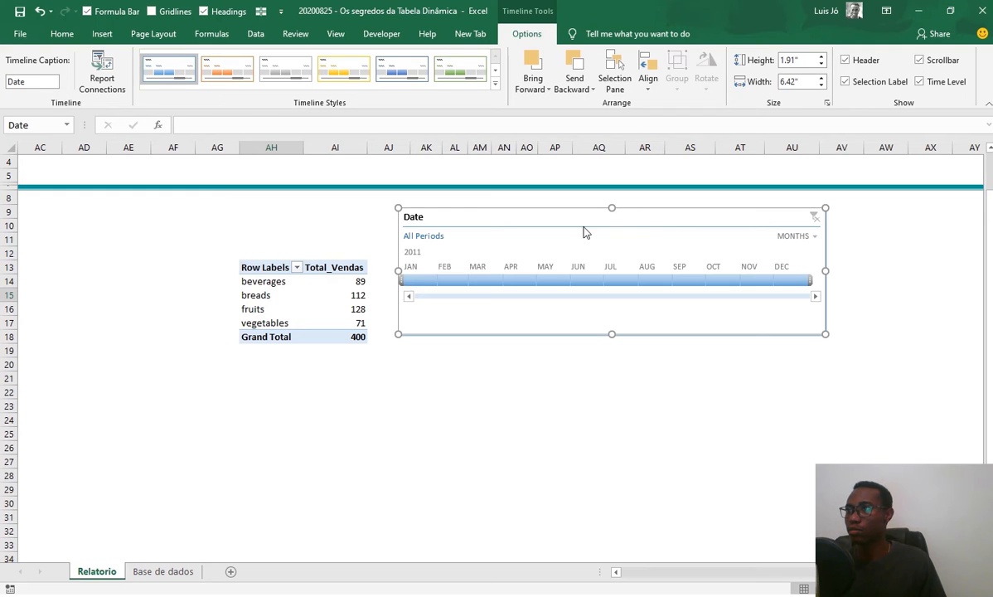
Step: Apply the gray timeline style to the Date timeline
click(354, 213)
click(344, 296)
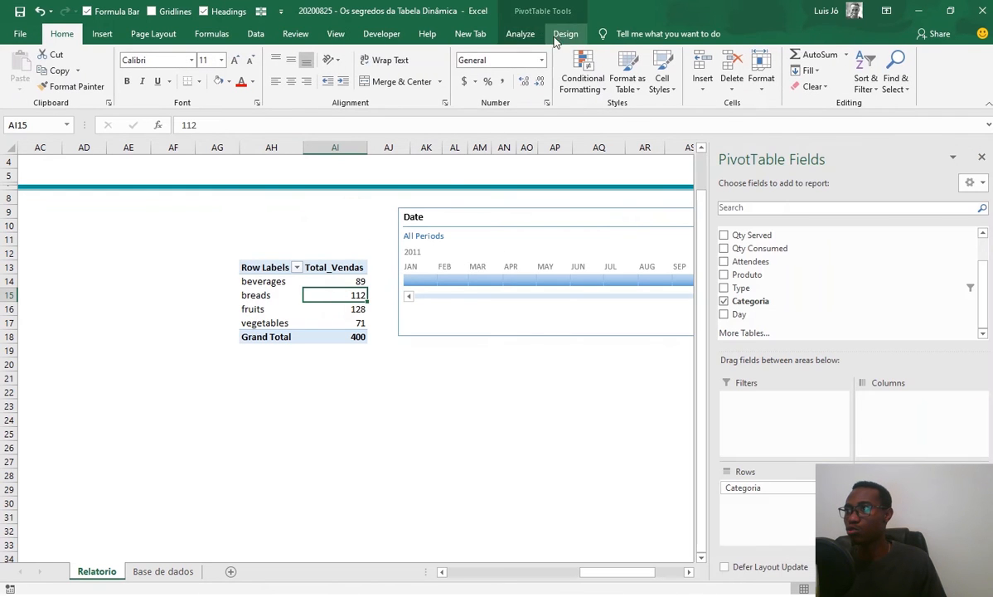
click(536, 216)
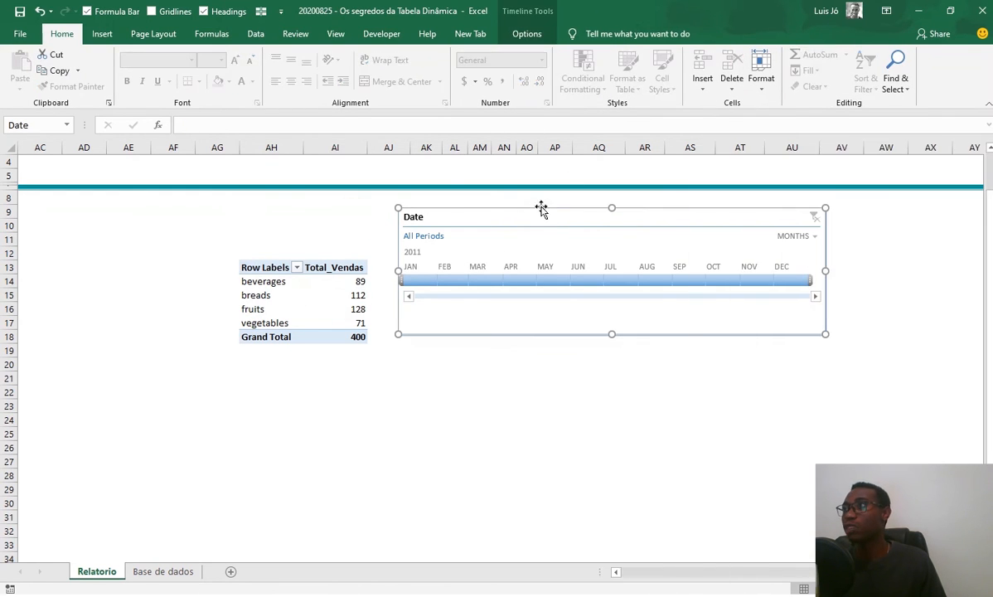
click(524, 35)
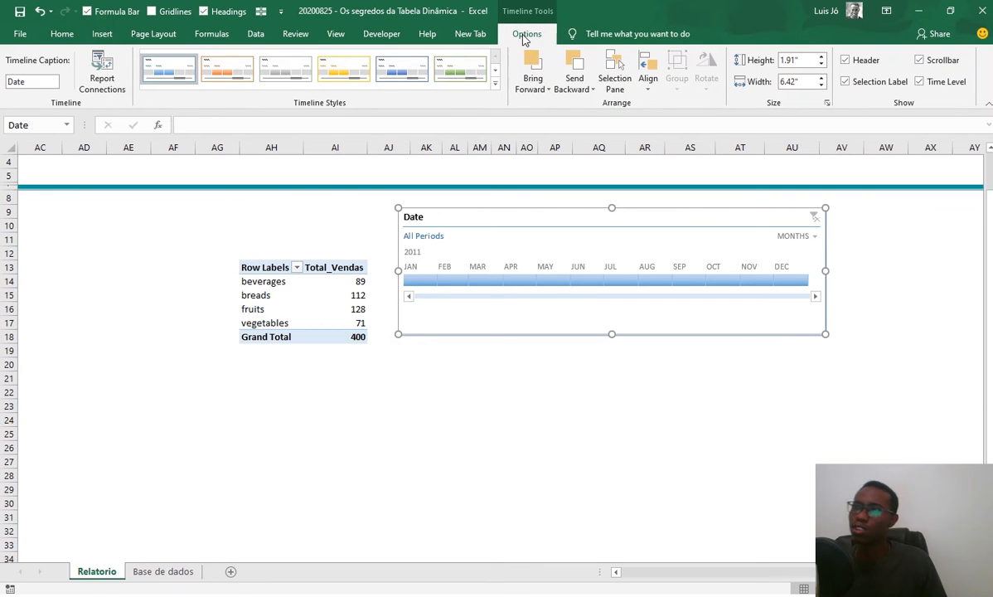
click(285, 68)
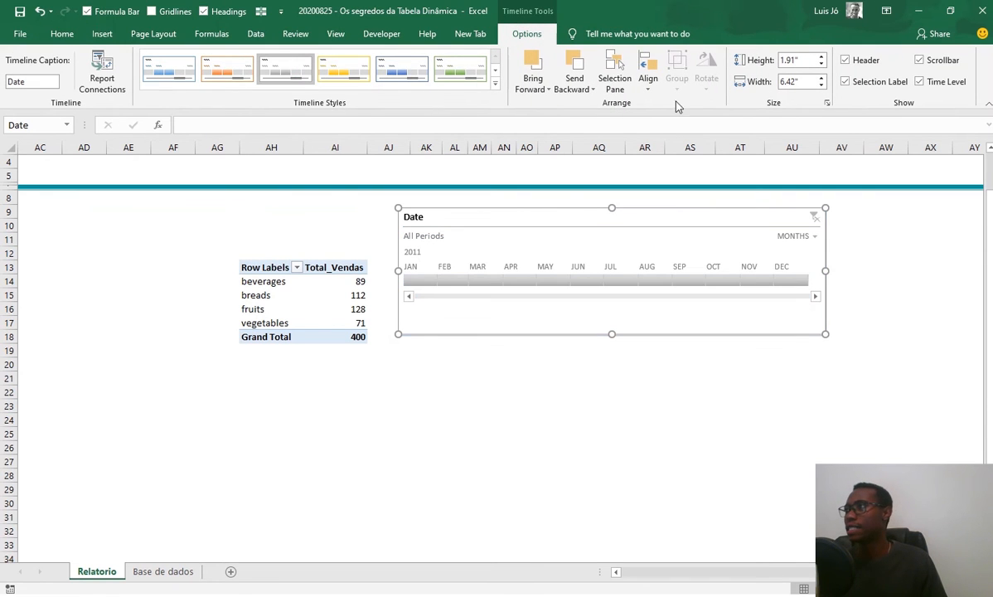
Step: Hide and restore the Date timeline's header, and filter the timeline to a single month and clear it
click(863, 61)
click(862, 60)
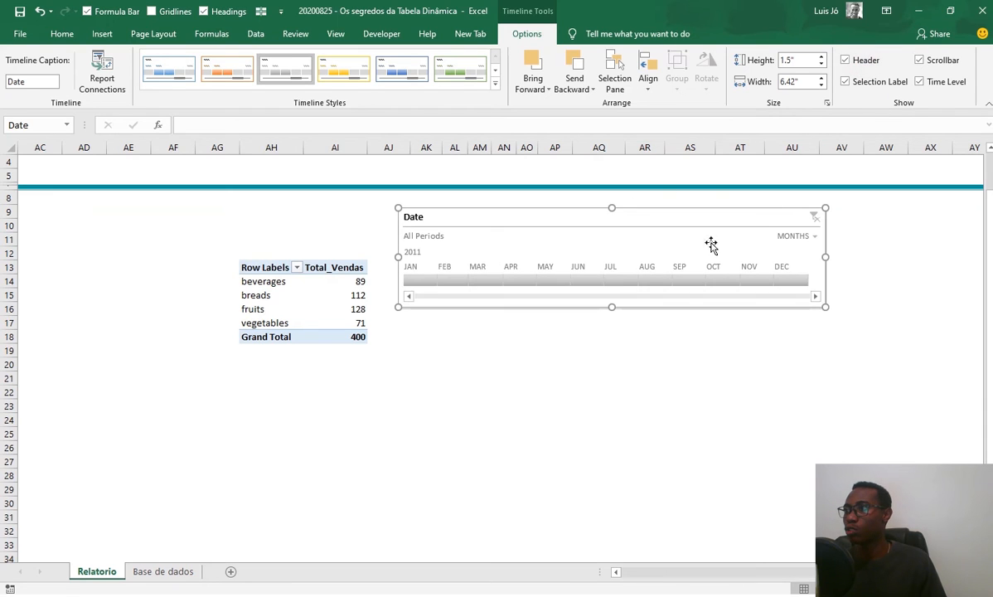
click(618, 280)
click(815, 217)
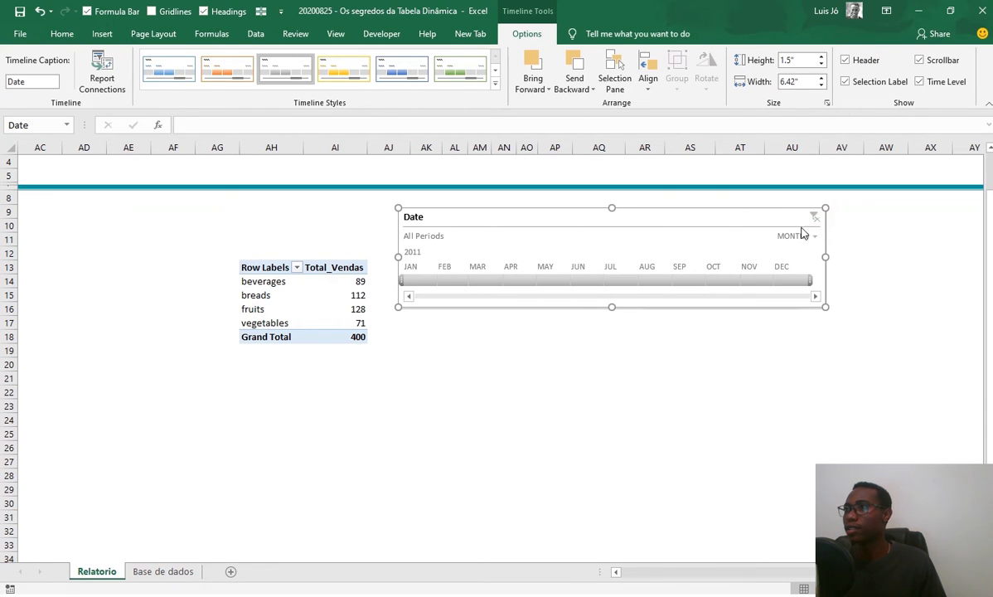
Step: Switch the Date timeline back to the light blue style, and hide and restore its selection label
click(170, 69)
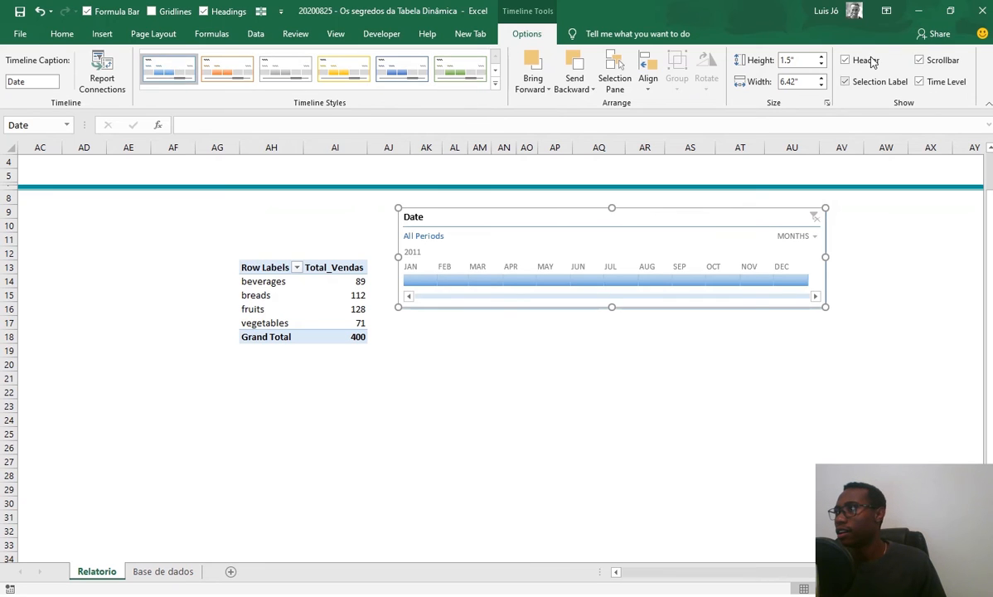
click(872, 84)
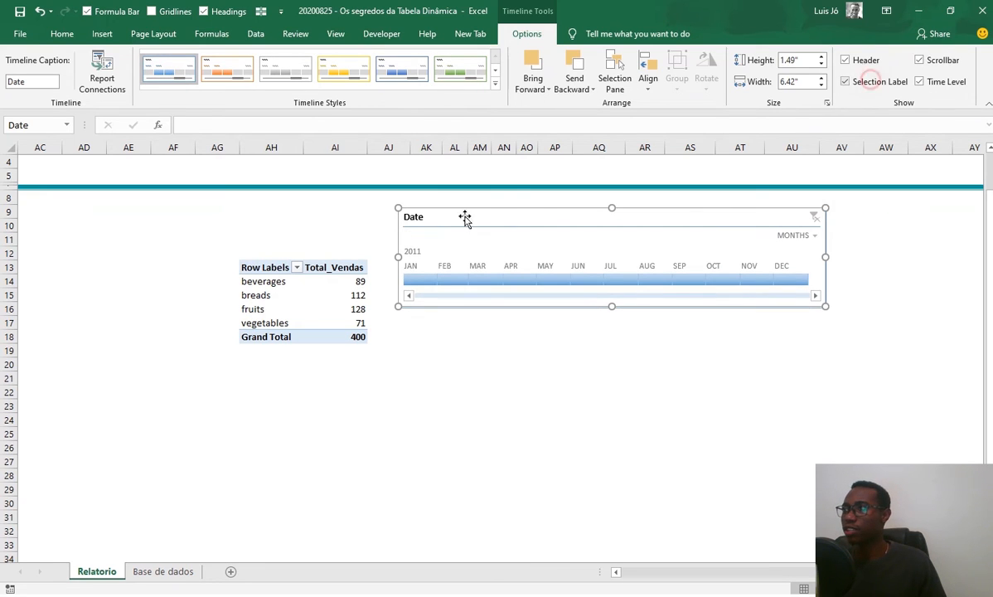
click(872, 83)
Step: Raise the Date timeline to start just above row 8, and filter the pivot table to October through December 2011
drag(616, 213, 612, 238)
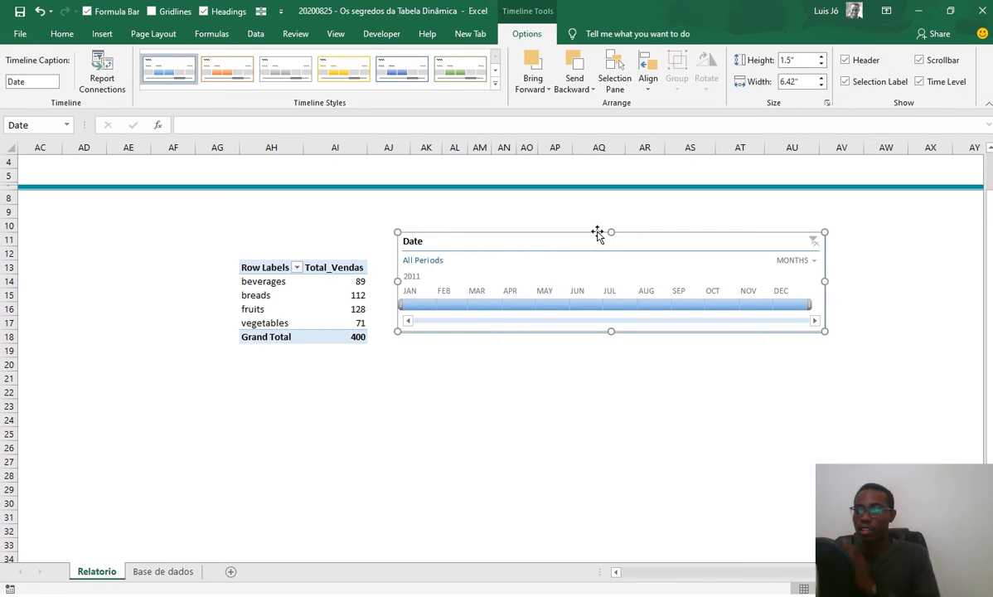
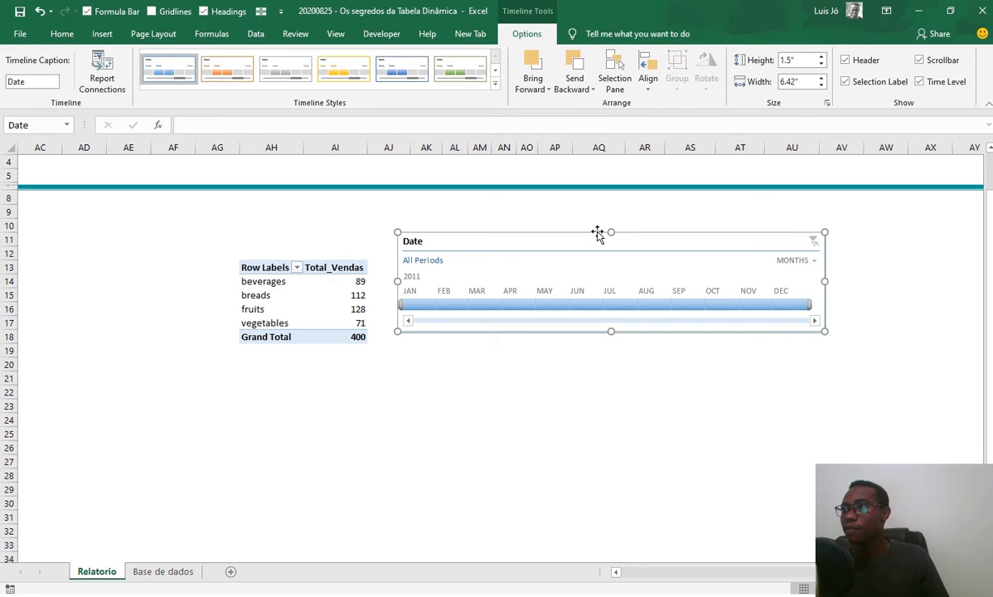
drag(588, 237, 592, 188)
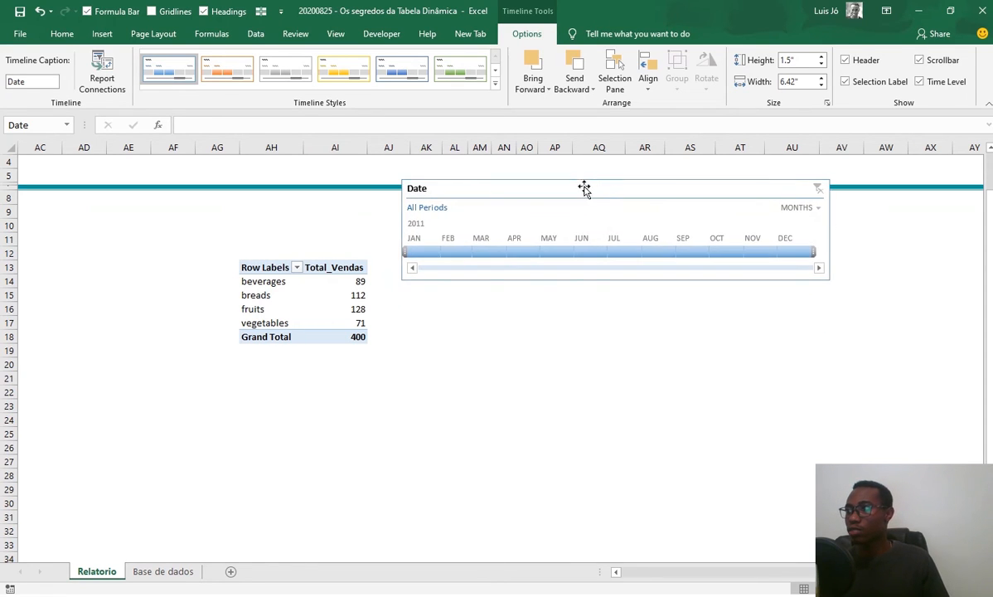
click(783, 252)
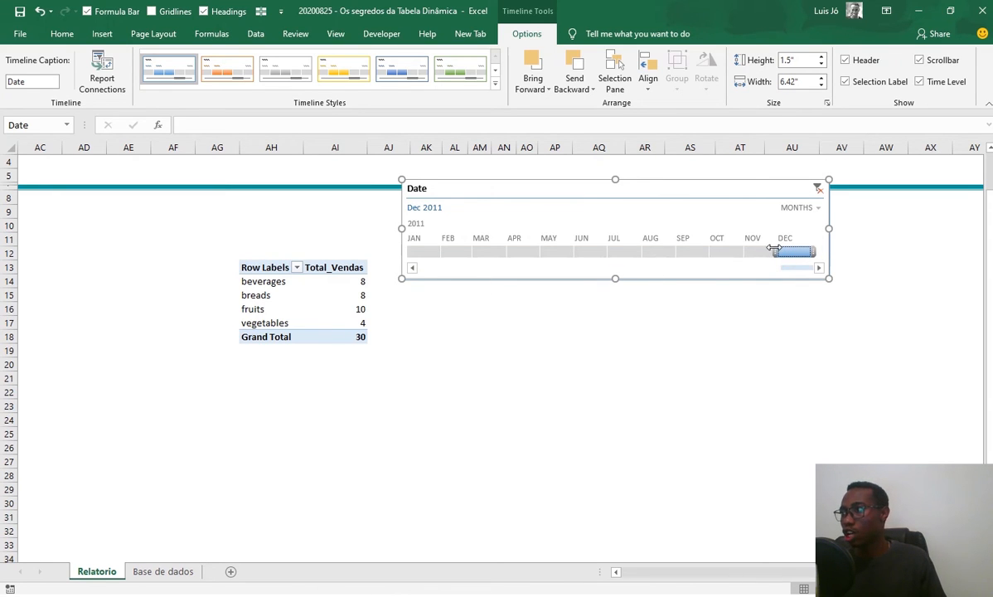
drag(778, 251, 712, 253)
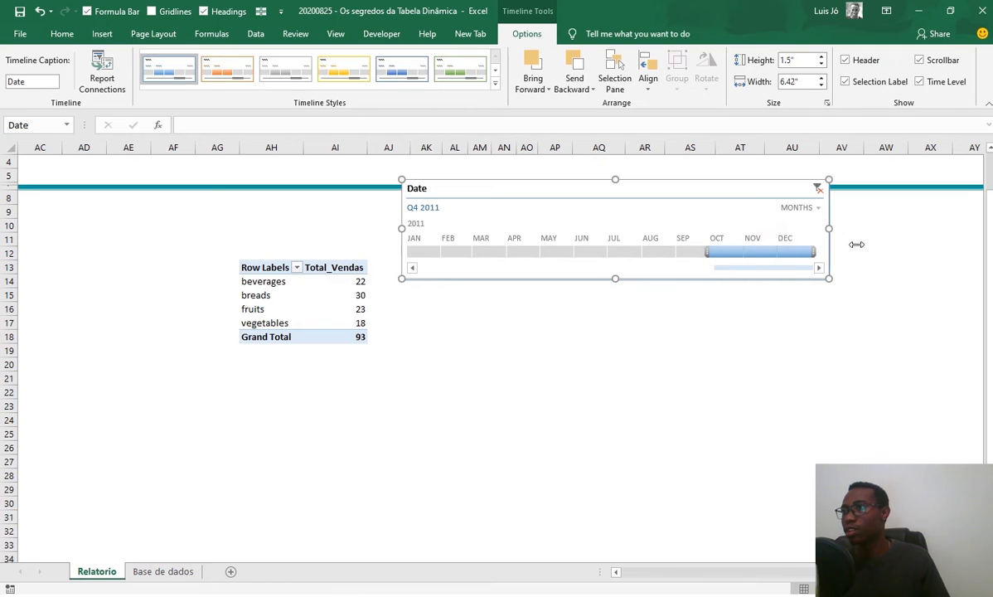
Step: Clear the Date timeline, switch it to quarters, filter the pivot table to Q1 through Q3 2011, and clear the filter
click(819, 189)
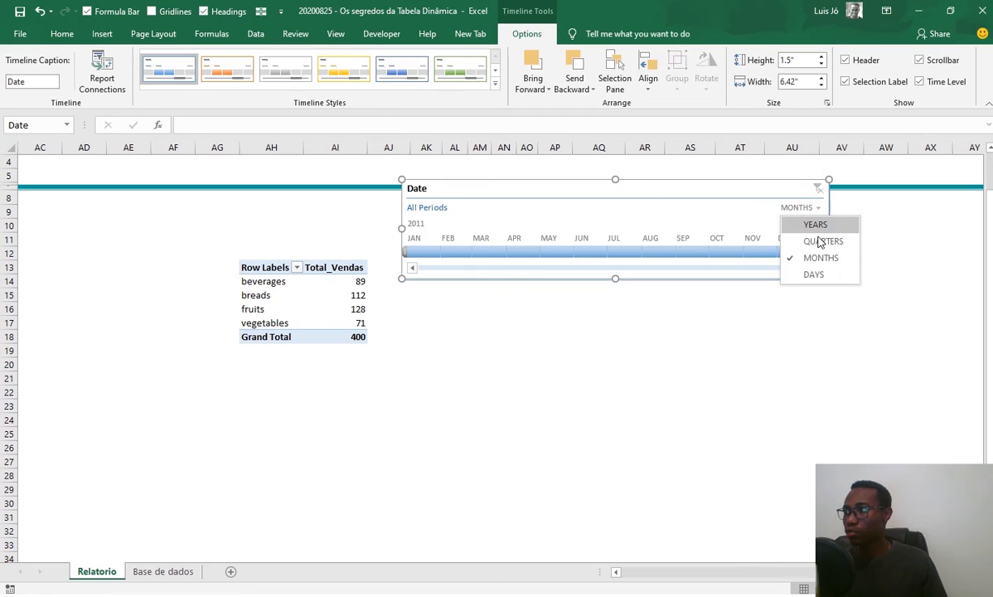
click(819, 241)
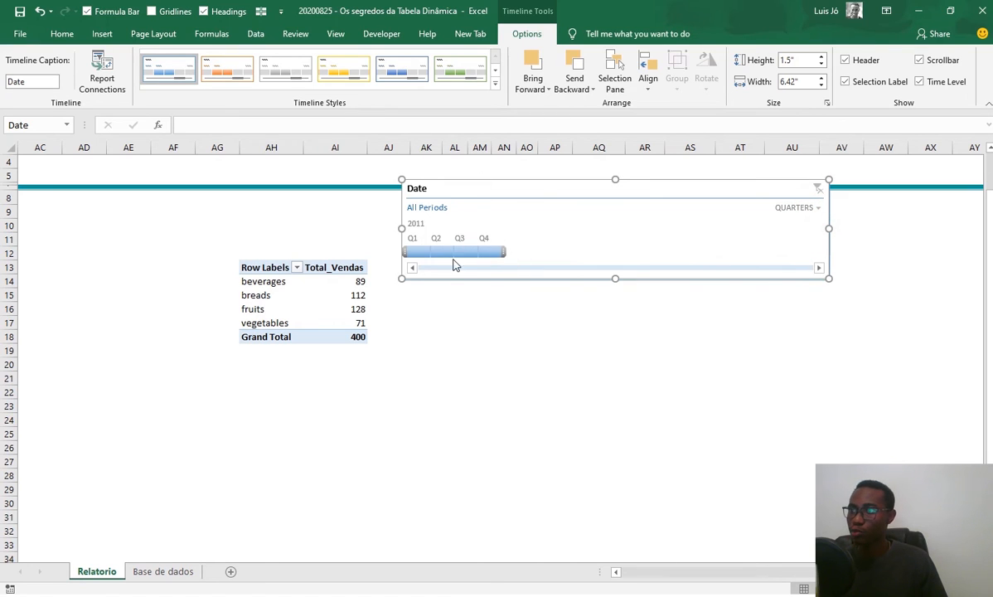
click(418, 253)
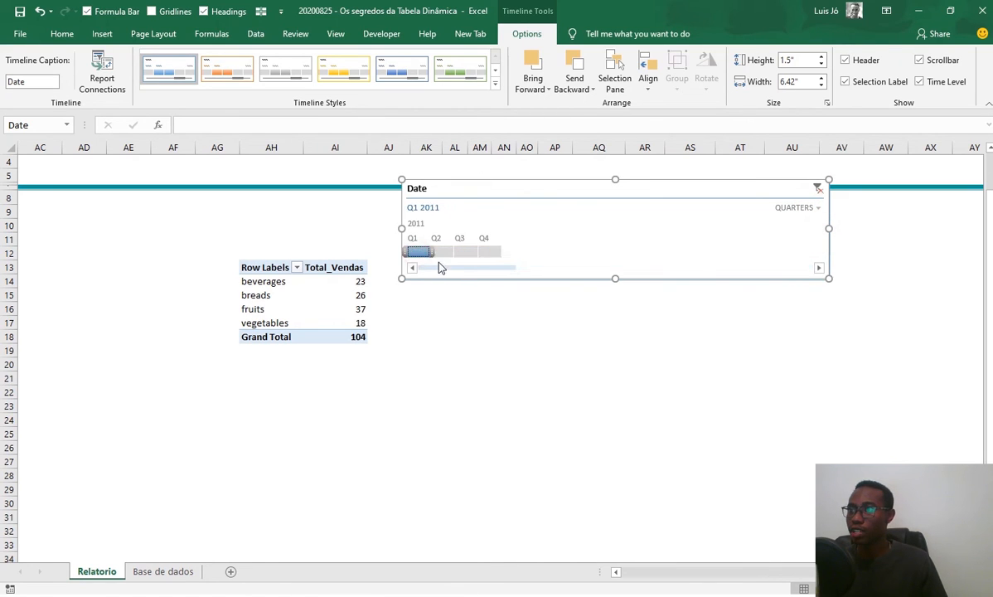
drag(432, 252, 492, 256)
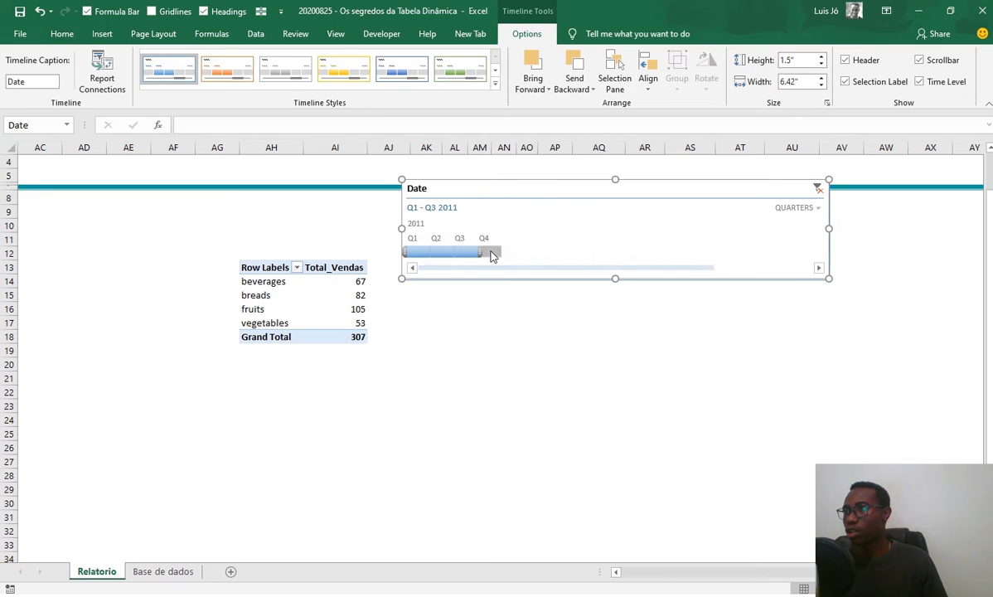
click(820, 190)
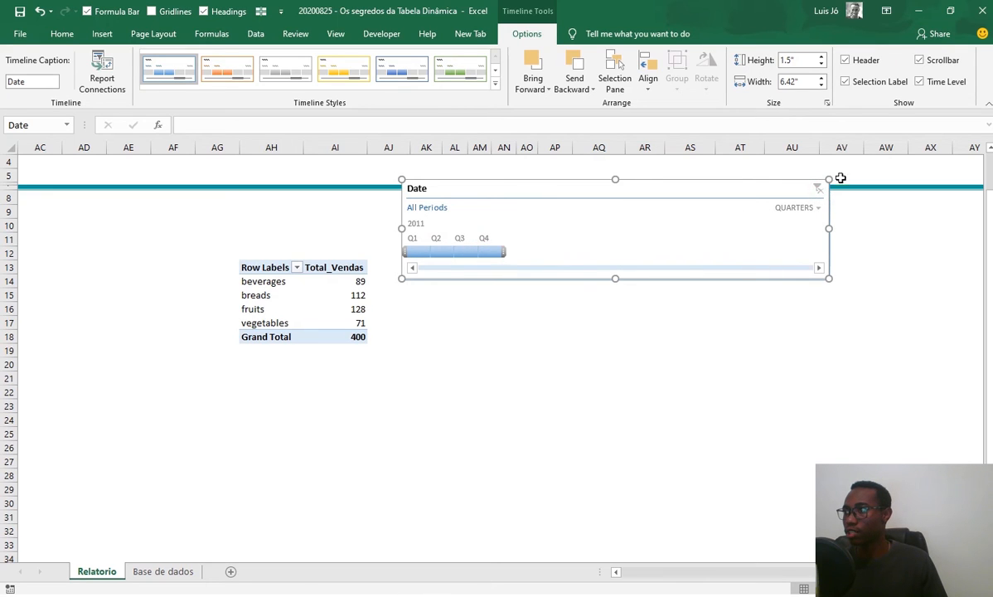
Step: Filter the Date timeline to December 2011 by months, switch it to days, and narrow the period to December 1–10, 2011
click(808, 207)
click(809, 252)
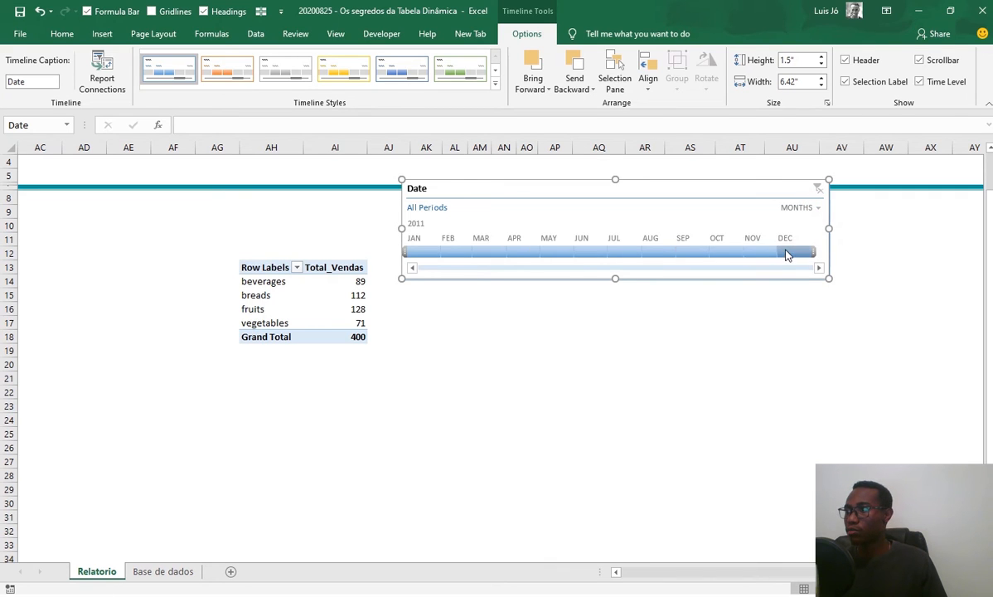
click(787, 252)
click(803, 208)
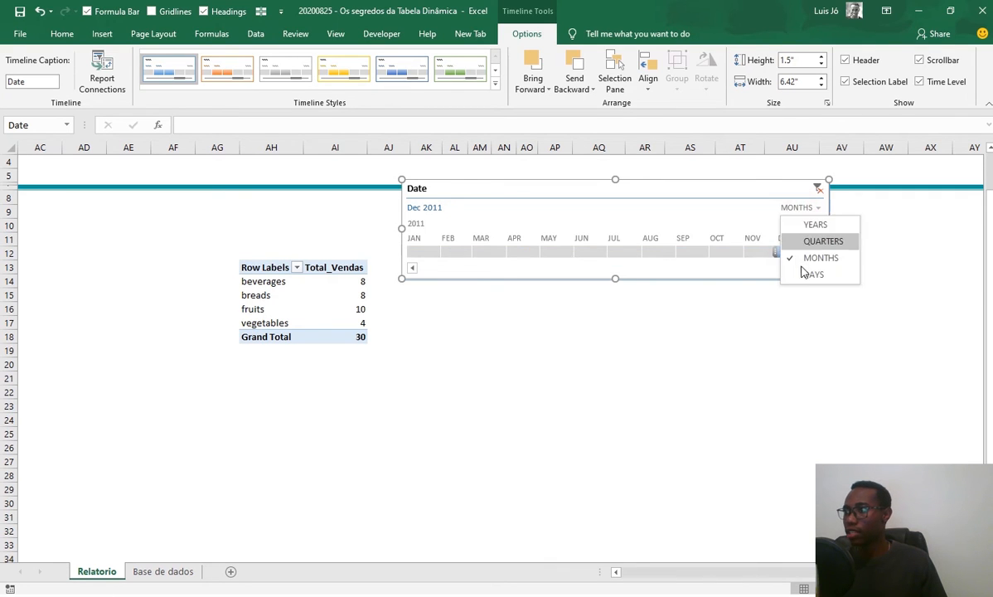
click(806, 267)
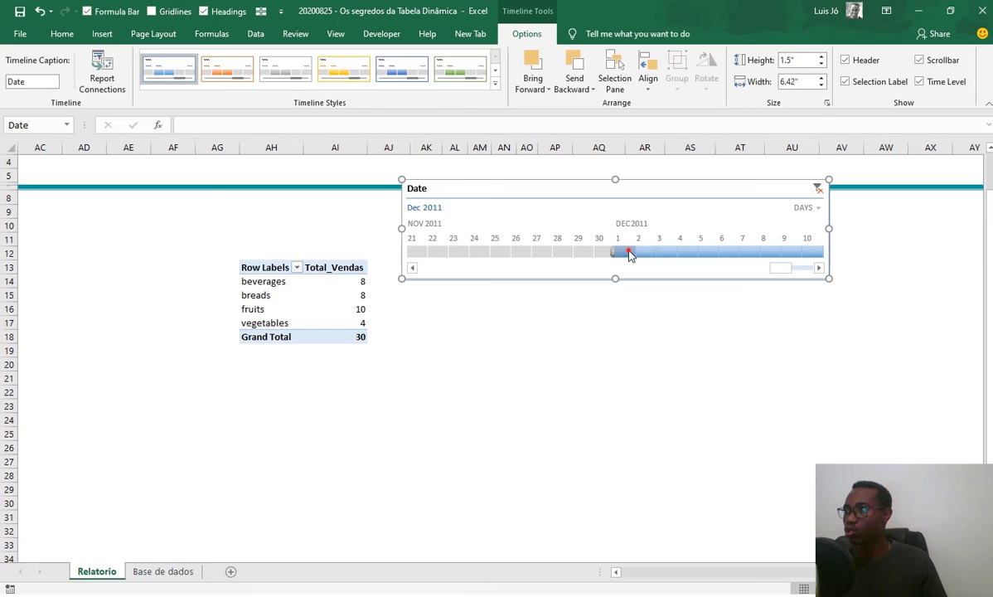
drag(629, 254, 808, 254)
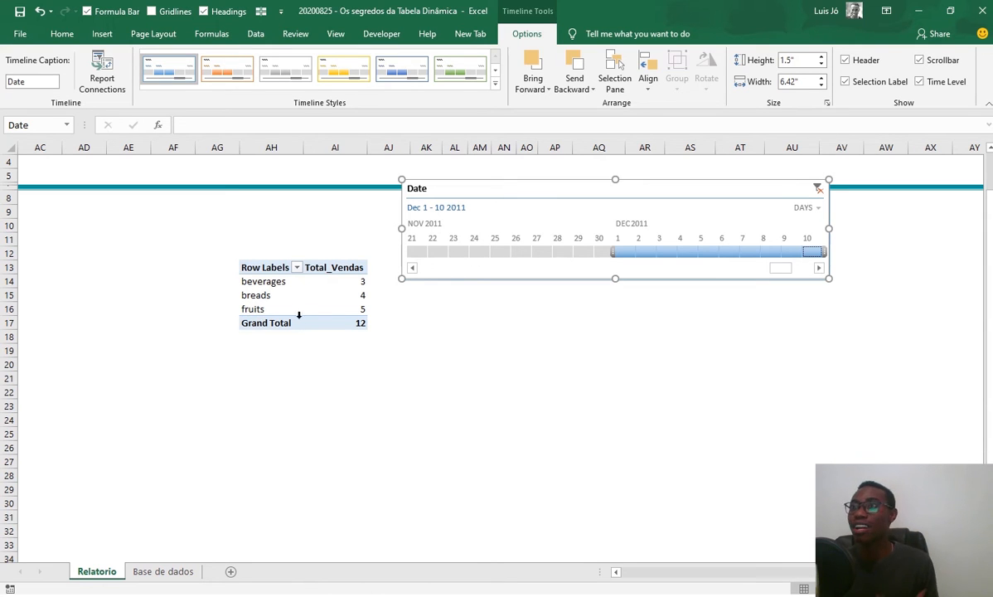
click(274, 284)
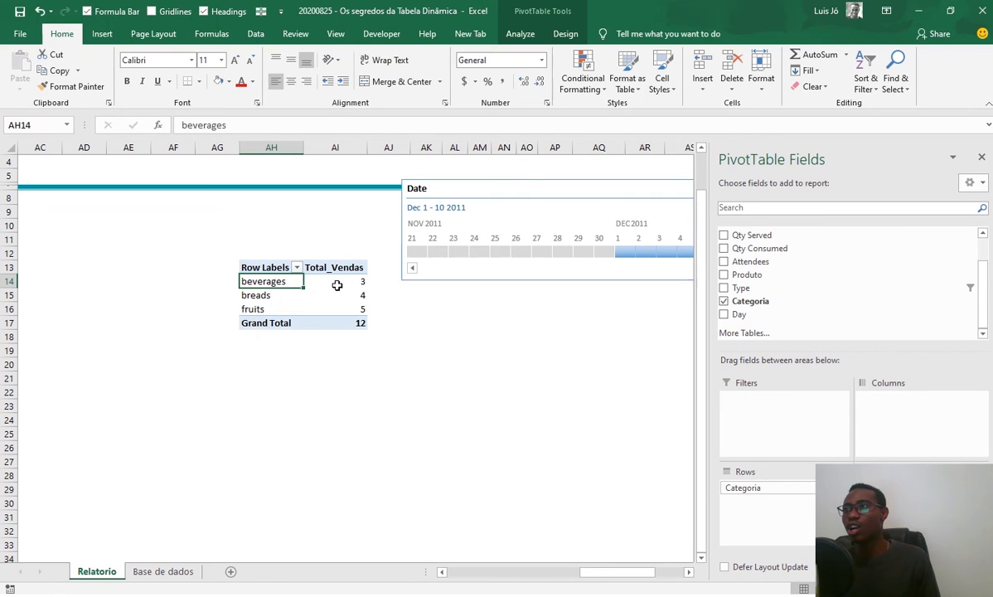
click(599, 296)
click(521, 204)
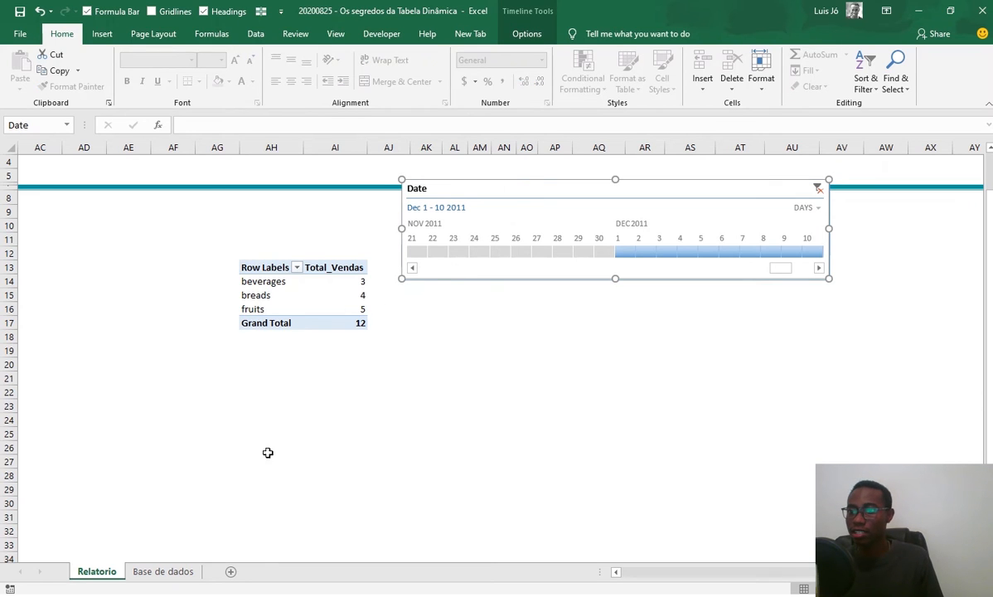
Step: On the Base de dados sheet, append a copy of the record in row 400 directly below the table's last row
click(160, 572)
scroll(108, 377, down, 2)
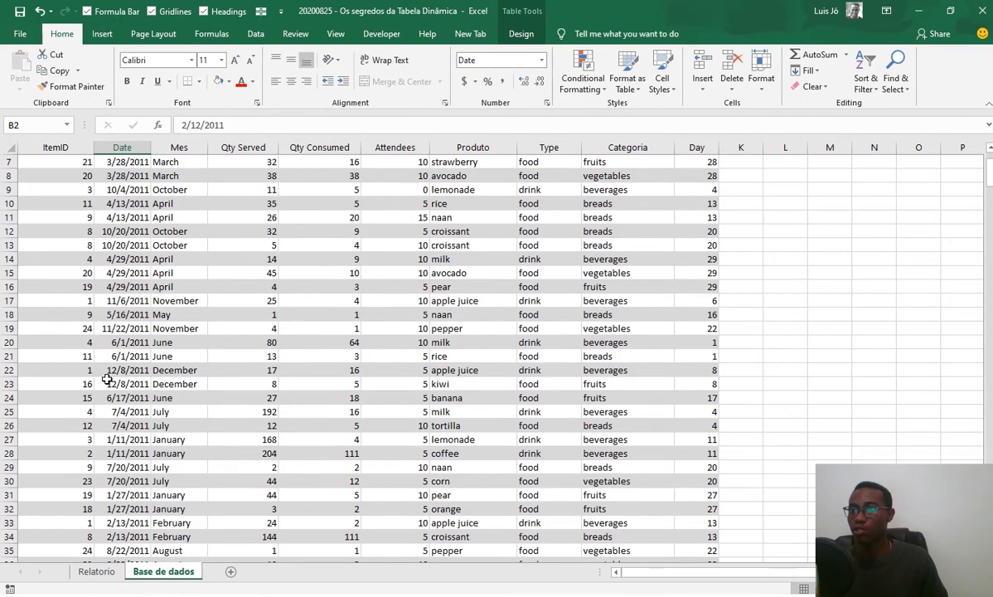
click(84, 353)
key(ctrl+Down)
key(Up)
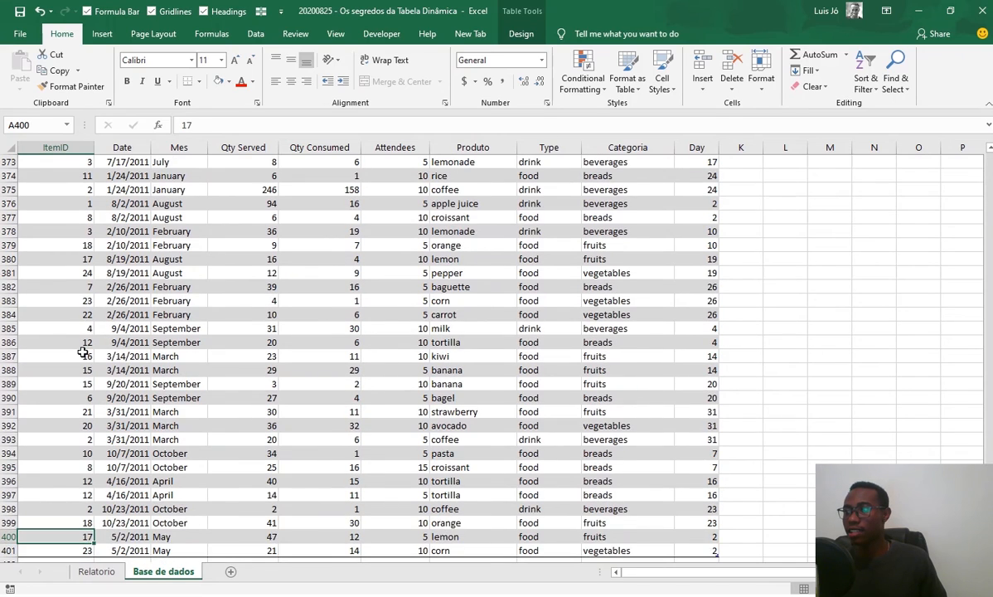
key(shift+space)
key(ctrl+c)
key(Down)
key(Down)
key(Return)
click(83, 371)
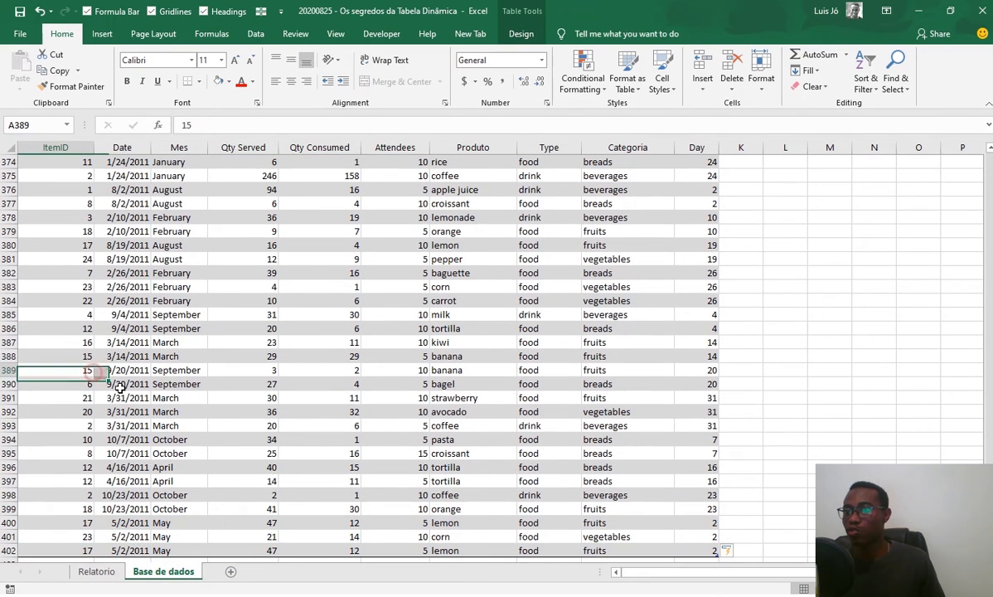
Step: Back on the Relatorio sheet, clear the Date timeline filter and refresh the pivot table to include the added record
click(107, 572)
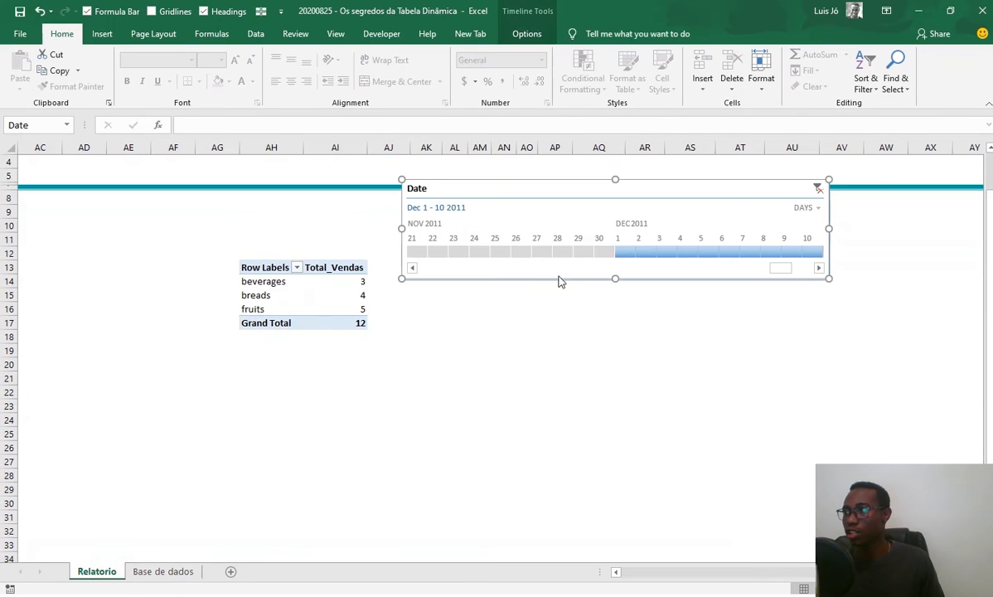
click(819, 190)
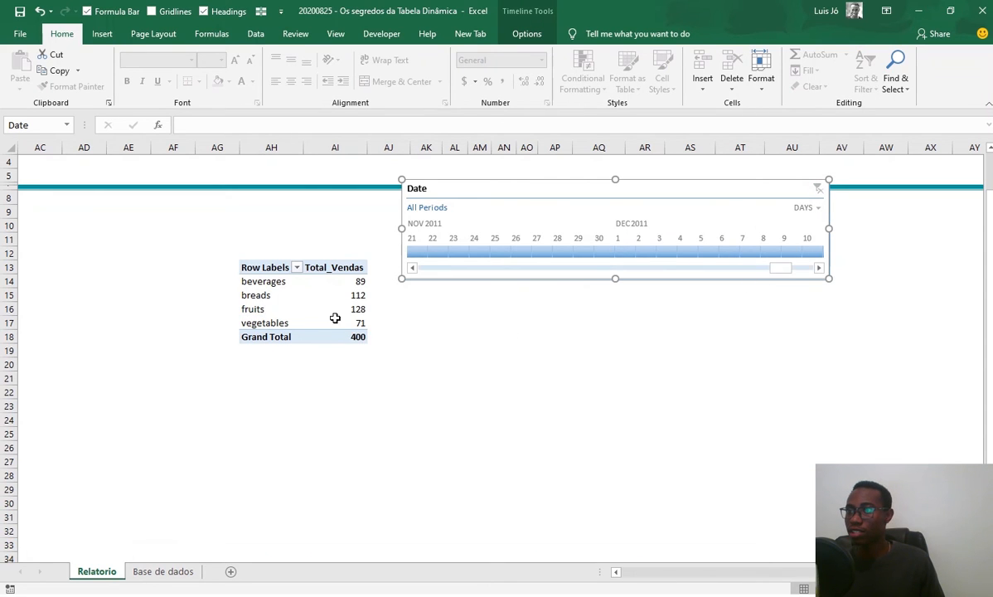
right_click(282, 297)
click(323, 340)
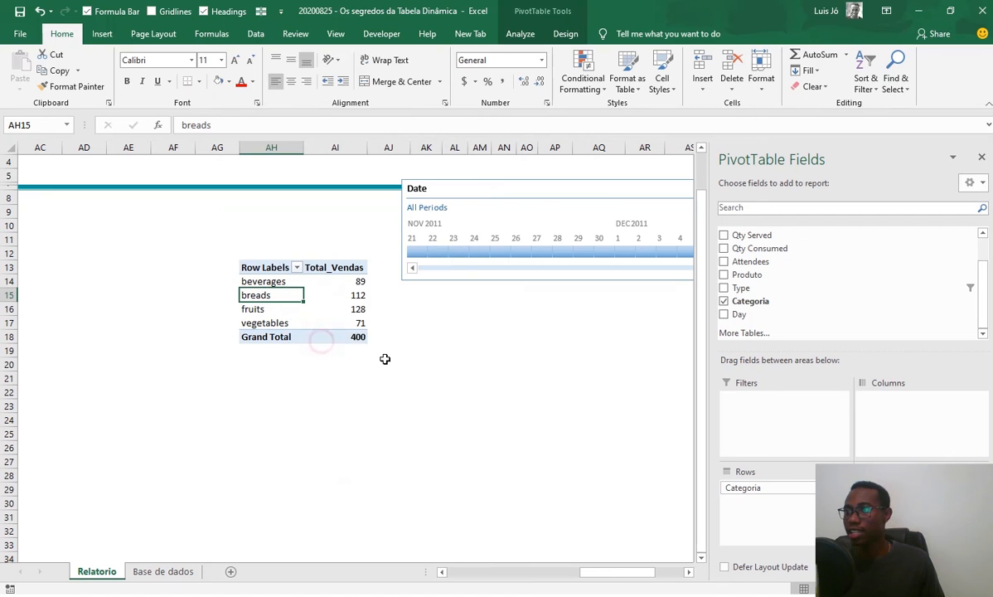
click(166, 570)
click(107, 573)
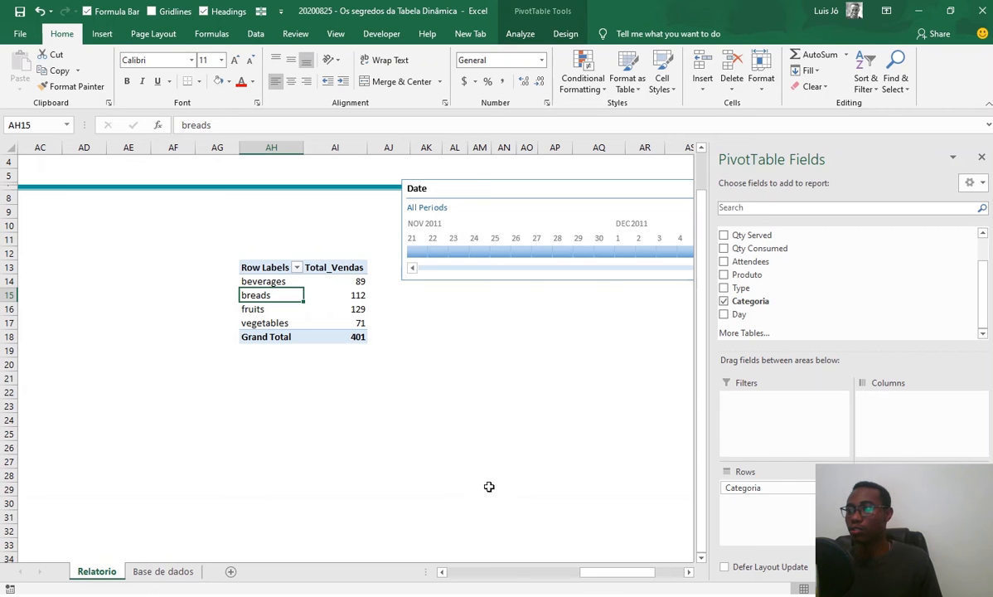
Step: Delete the Date timeline from the Relatorio sheet
drag(599, 578, 621, 578)
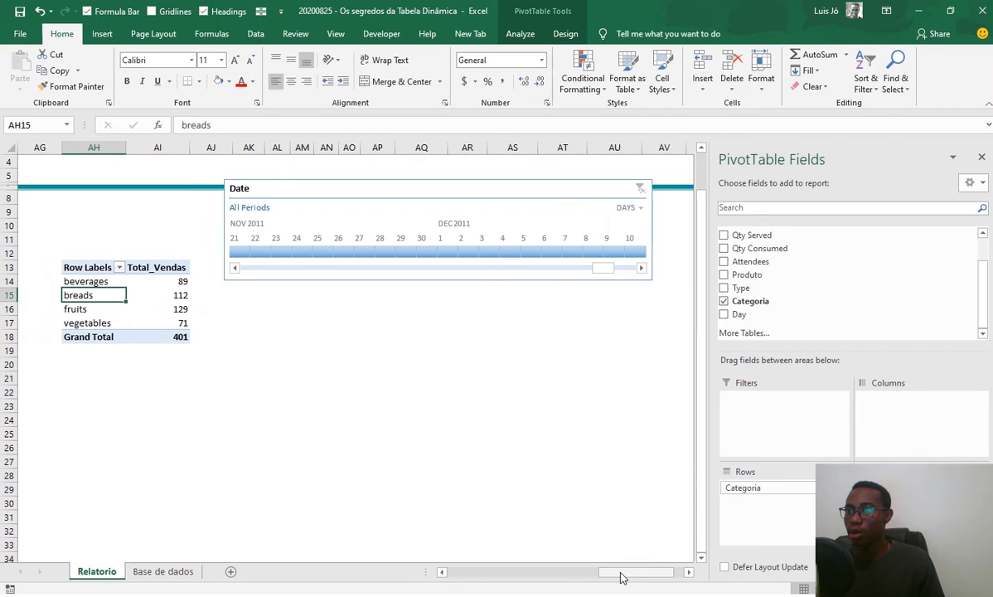
click(431, 196)
key(Delete)
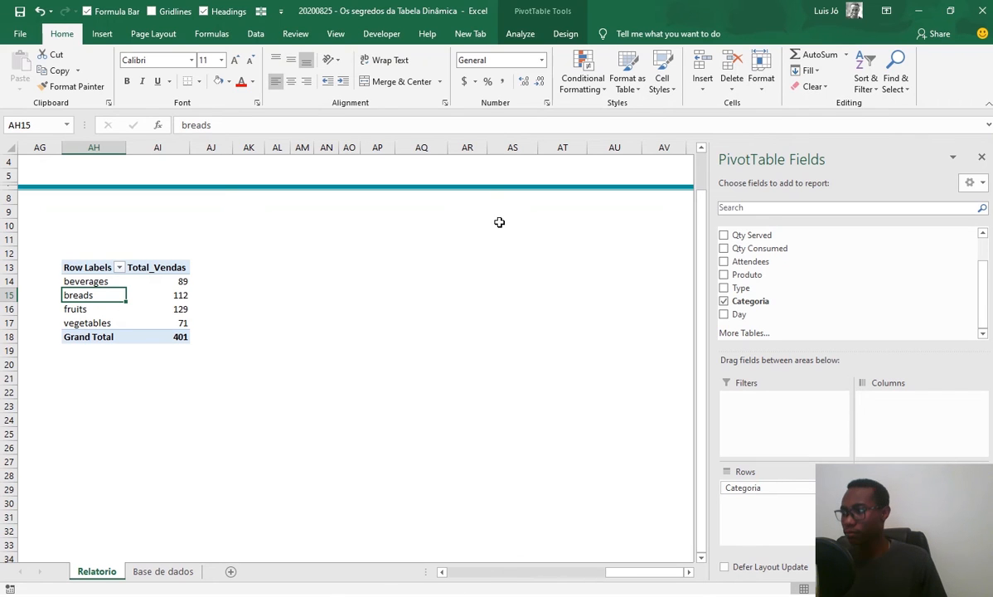
Step: Replace Categoria with Day as the row field of the pivot table and look through the daily sales rows
drag(744, 487, 502, 369)
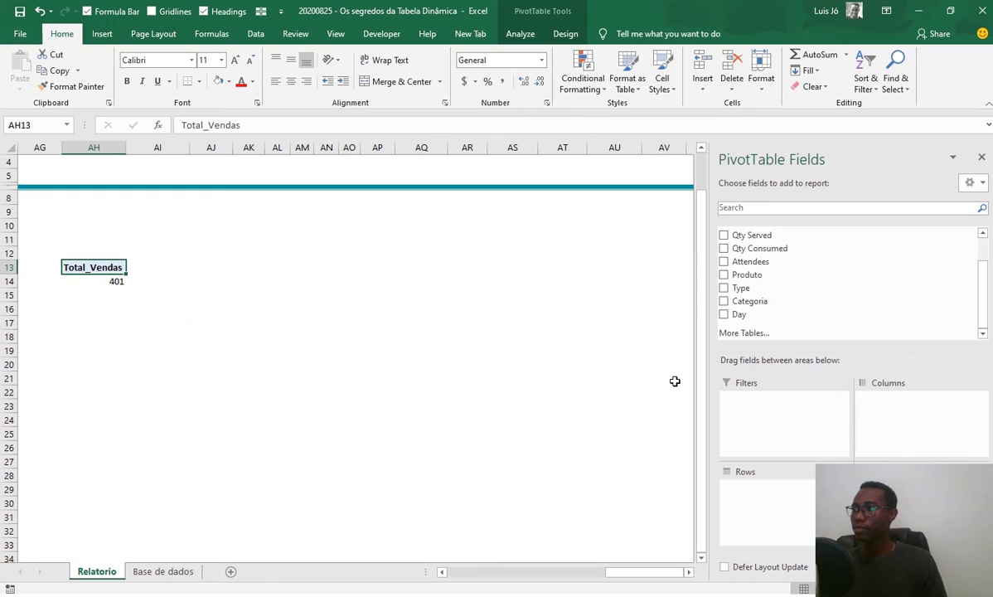
drag(738, 315, 753, 493)
scroll(215, 375, down, 3)
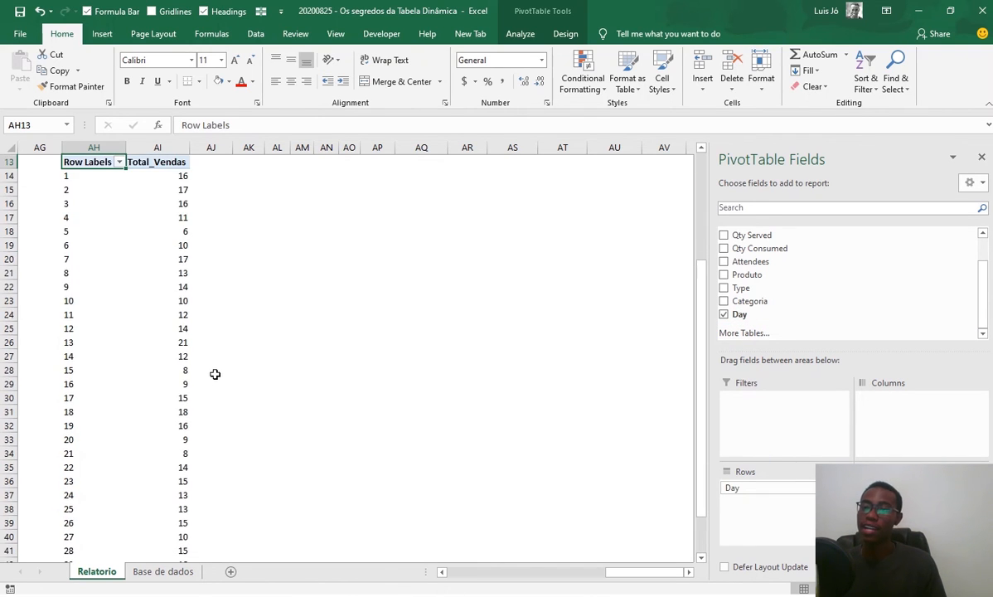
scroll(214, 375, up, 2)
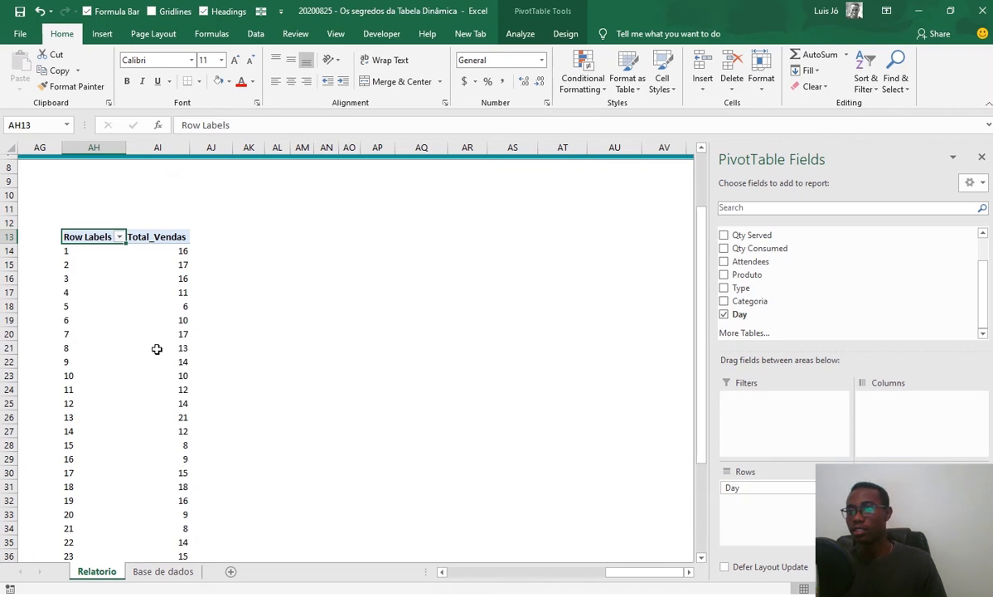
mouse_move(157, 349)
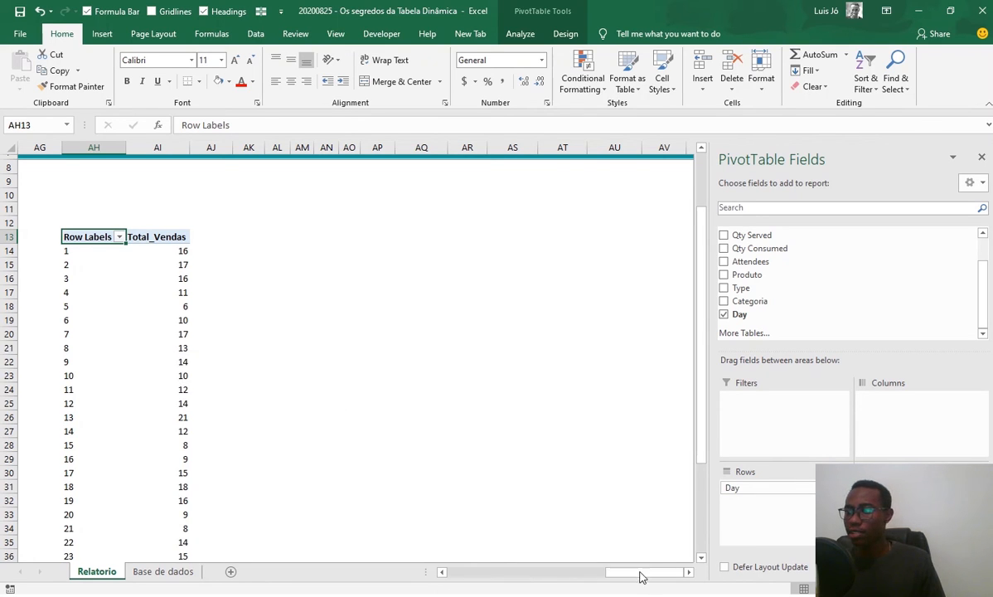
mouse_move(641, 577)
mouse_down()
mouse_move(477, 578)
mouse_move(634, 571)
mouse_up()
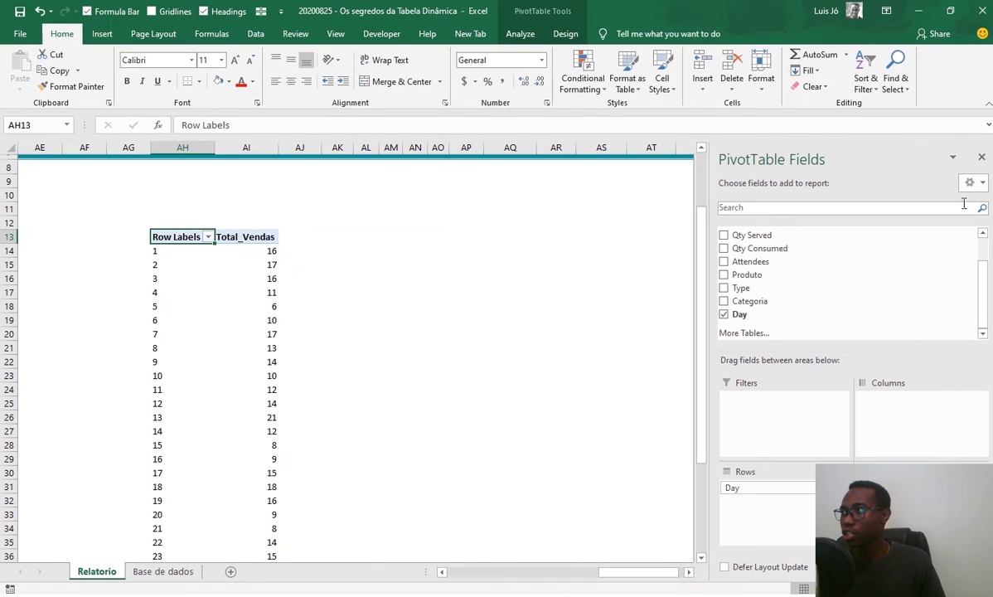
Step: Hide the PivotTable field list and show it again for the sales-by-day pivot table
click(982, 157)
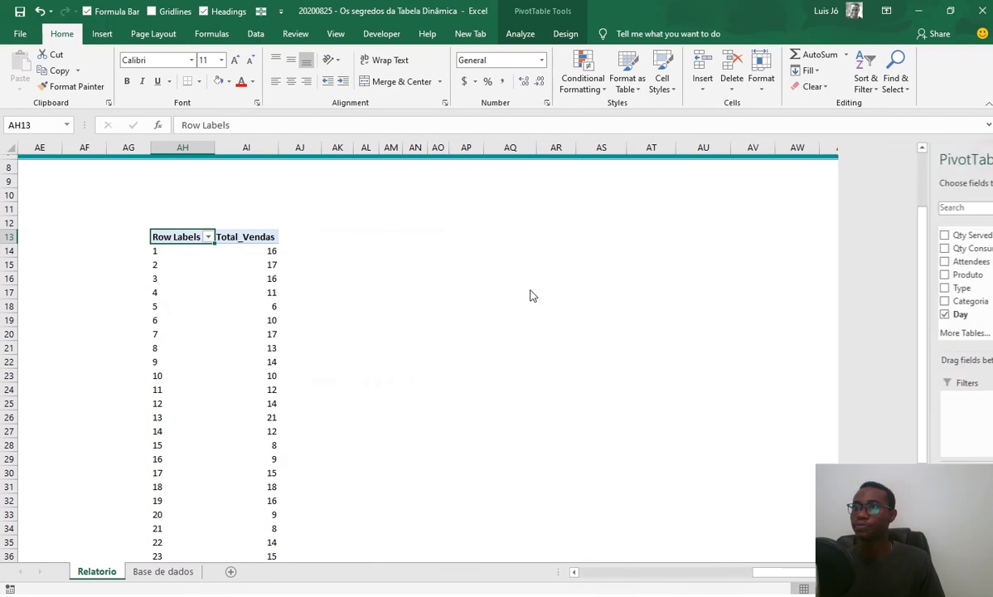
click(382, 239)
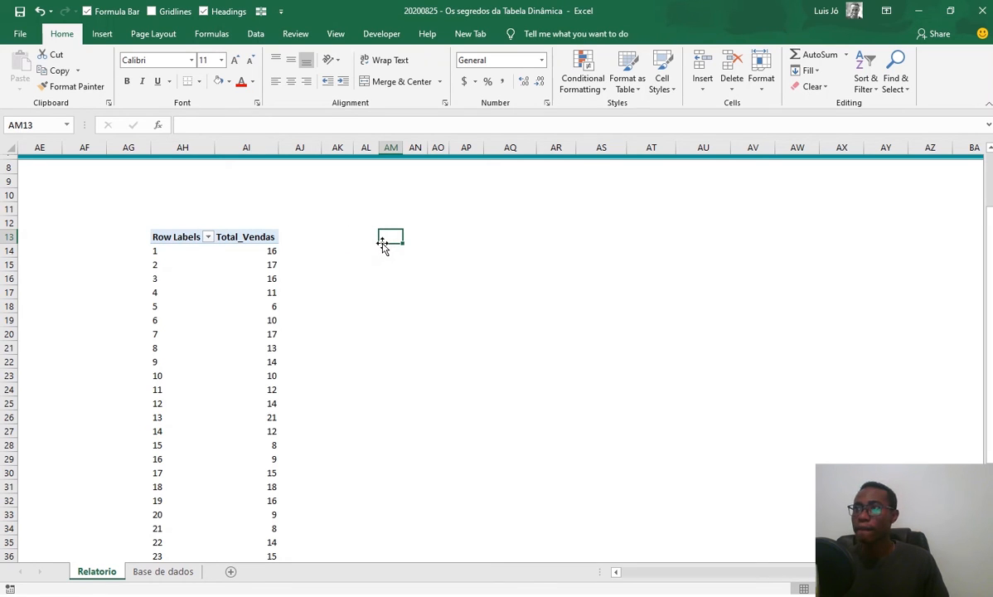
click(181, 234)
click(231, 290)
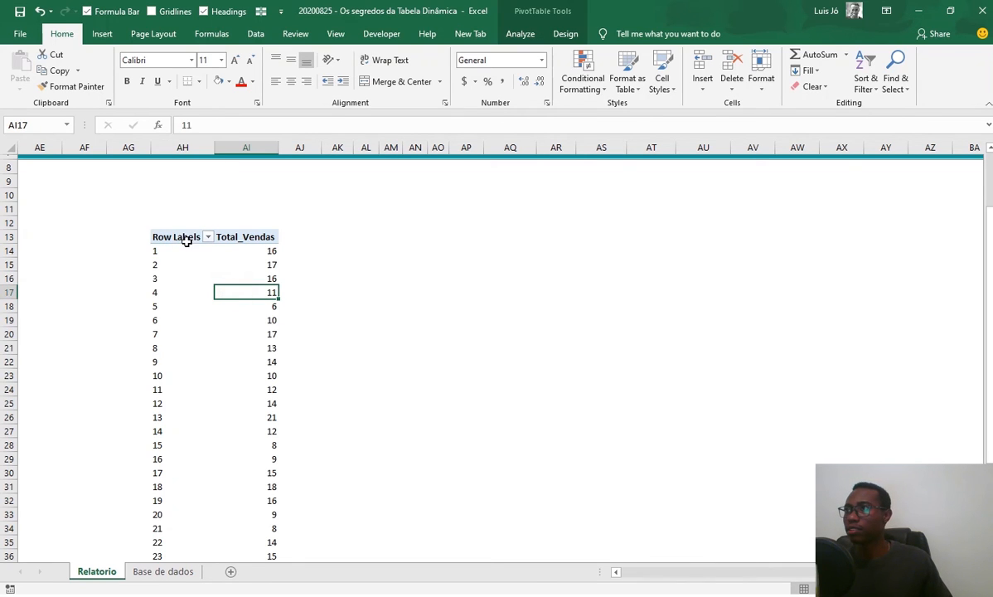
click(556, 34)
click(520, 34)
click(889, 74)
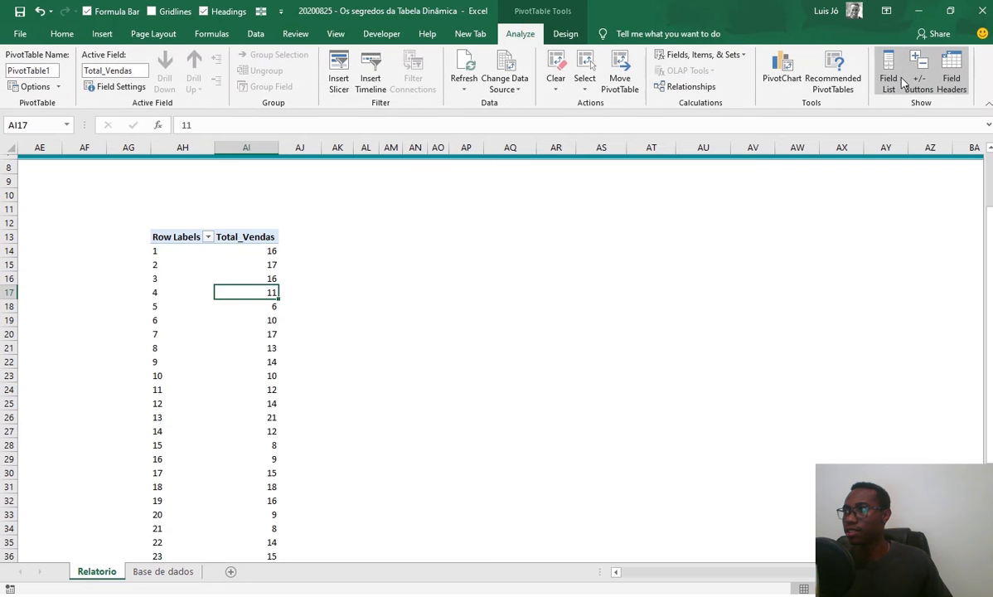
click(177, 238)
key(ctrl+shift+Right)
key(ctrl+shift+Down)
scroll(300, 280, up, 5)
click(335, 265)
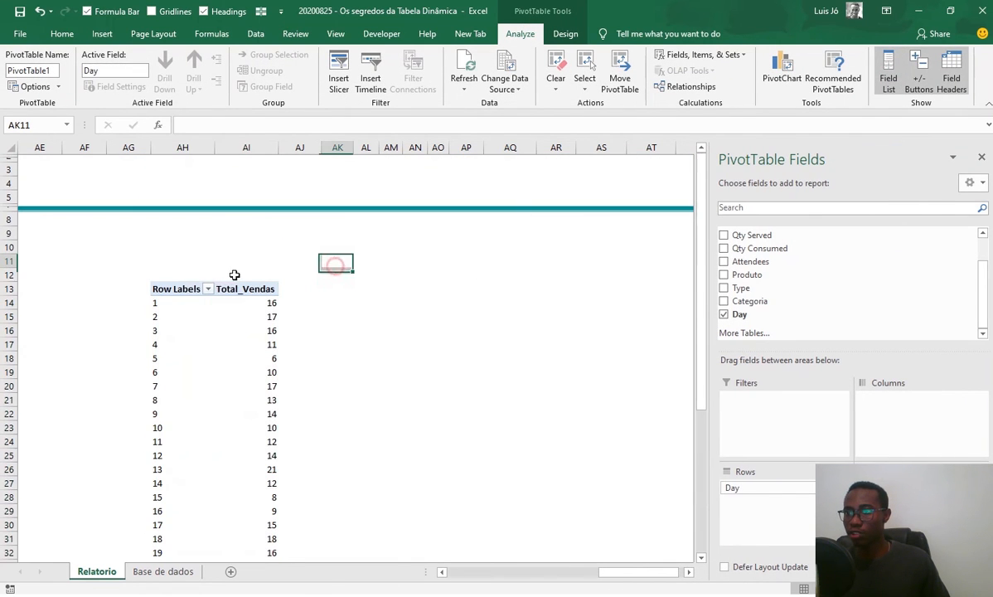
Step: Copy the whole sales-by-day pivot table, including its headers and grand total, and paste it at cell AL13
click(173, 288)
key(ctrl+shift+Right)
key(ctrl+shift+Down)
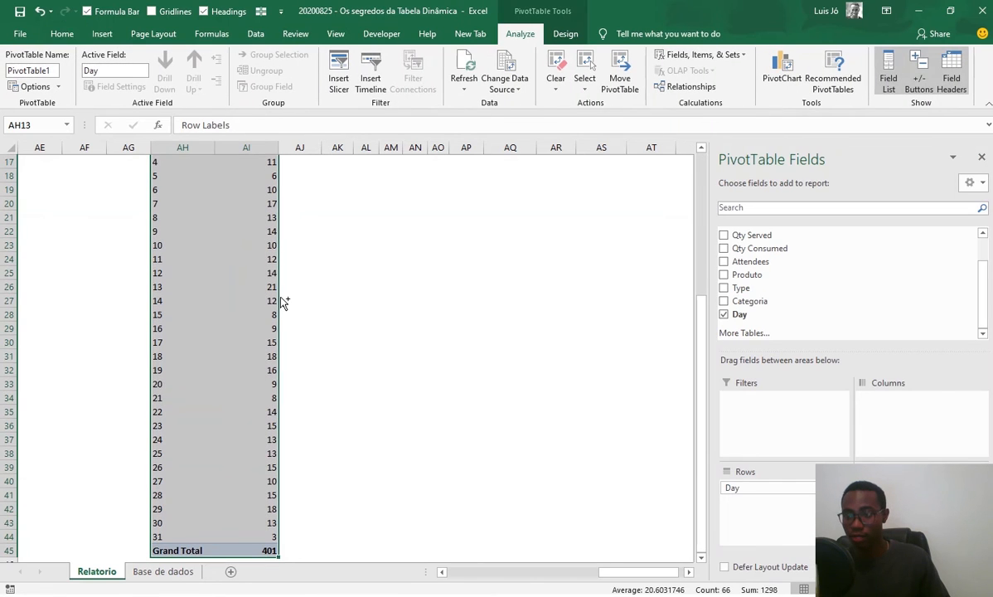
key(ctrl+c)
scroll(299, 323, up, 5)
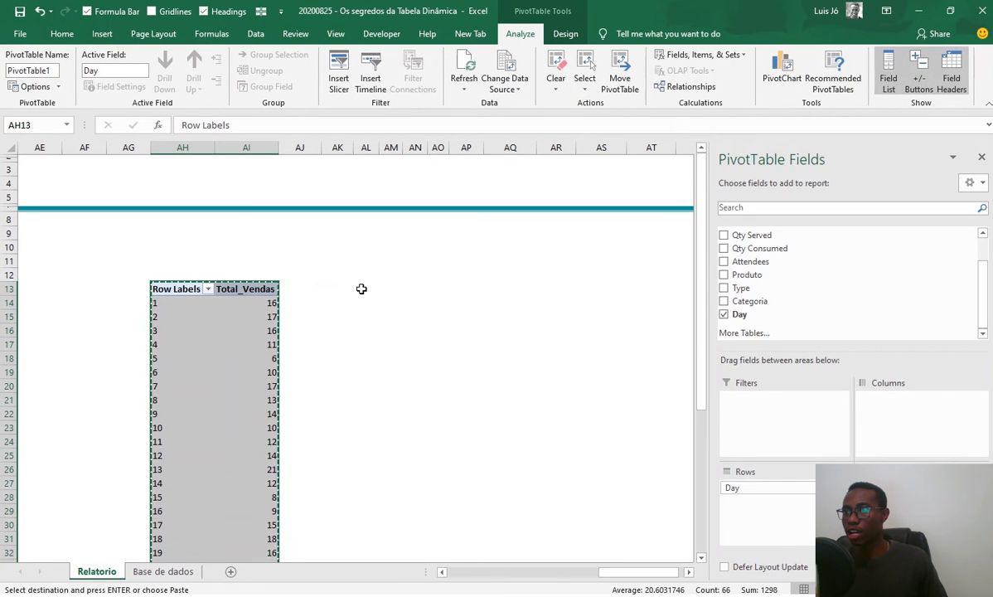
click(360, 289)
key(ctrl+v)
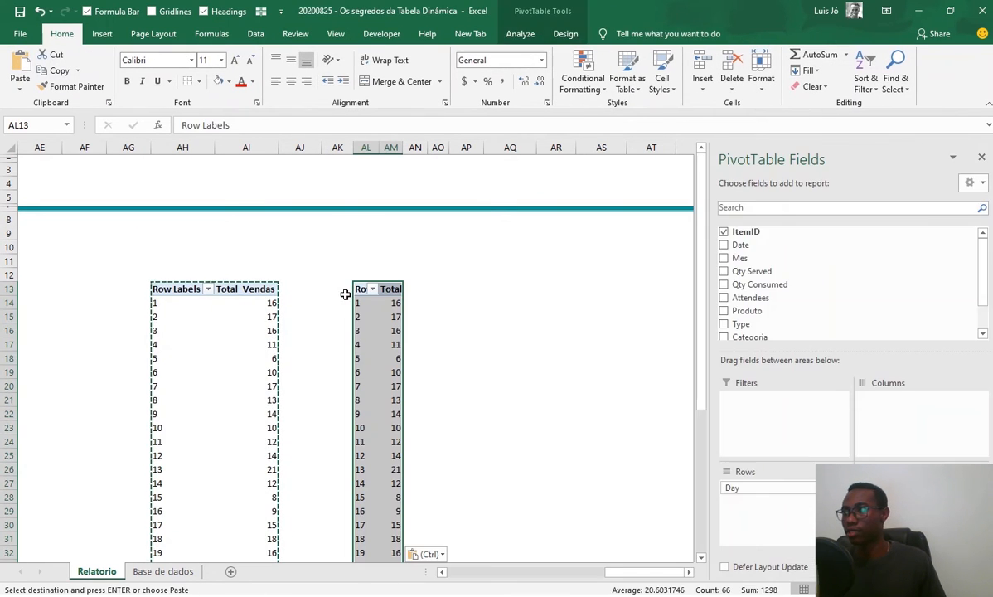
Step: Narrow the spacer columns AJ and AK, and widen columns AL and AM to fit the pasted pivot table's headers
key(Escape)
drag(324, 148, 383, 148)
double_click(399, 147)
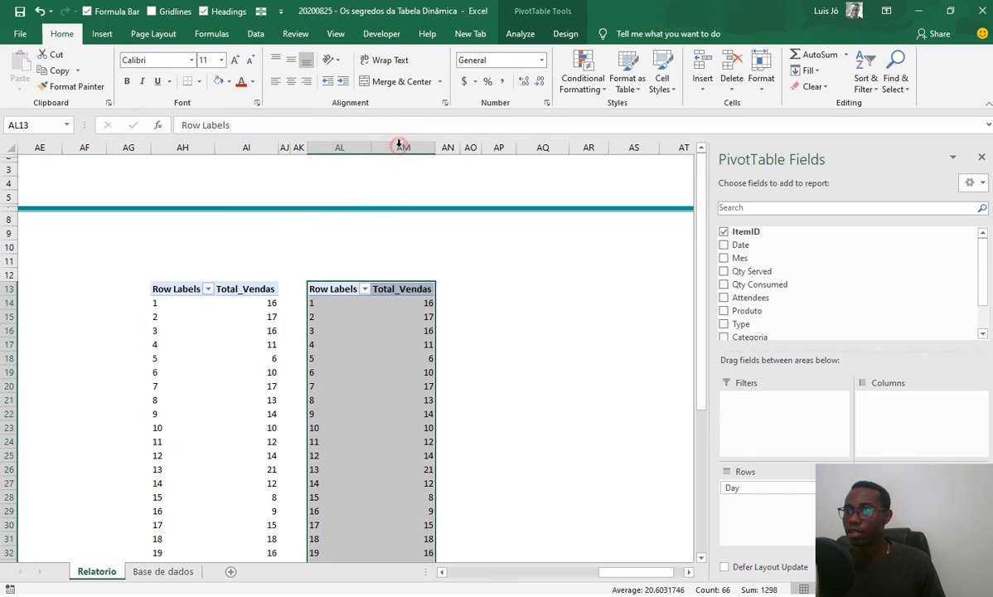
click(205, 306)
click(238, 266)
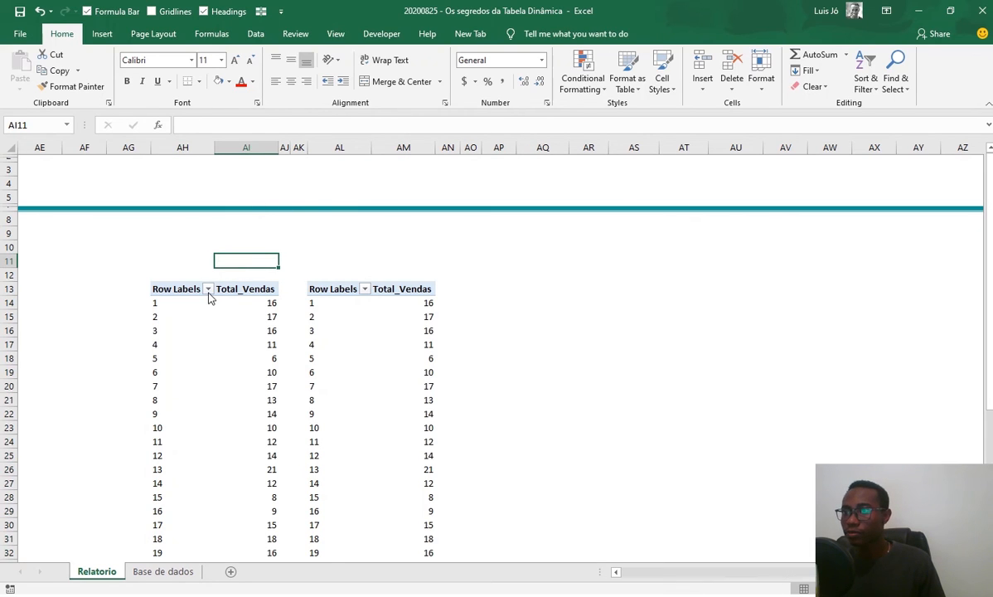
Step: Filter the first sales-by-day pivot table, in columns AH and AI, to January using its Mes filter
click(206, 317)
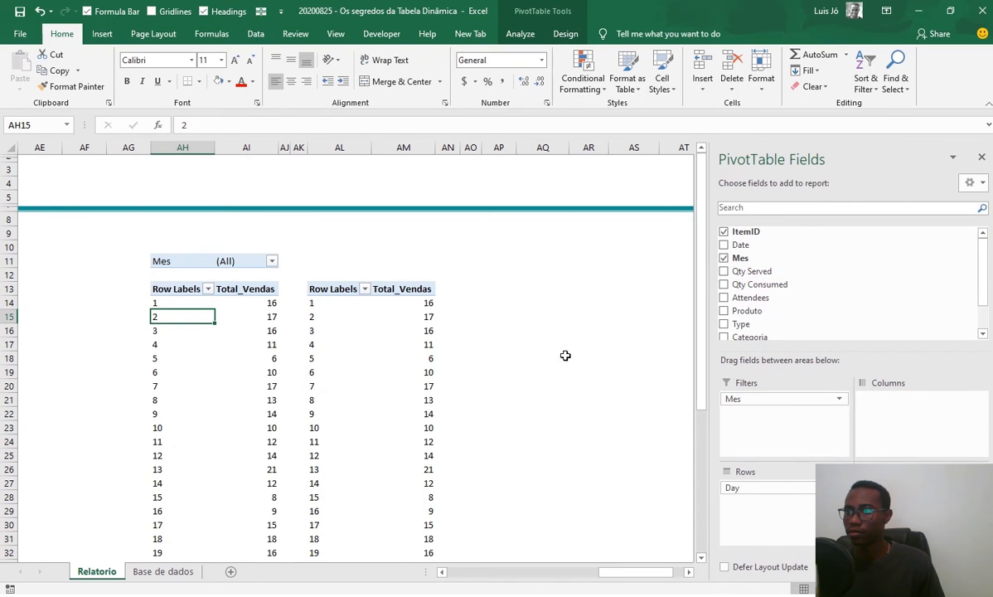
click(272, 262)
click(157, 307)
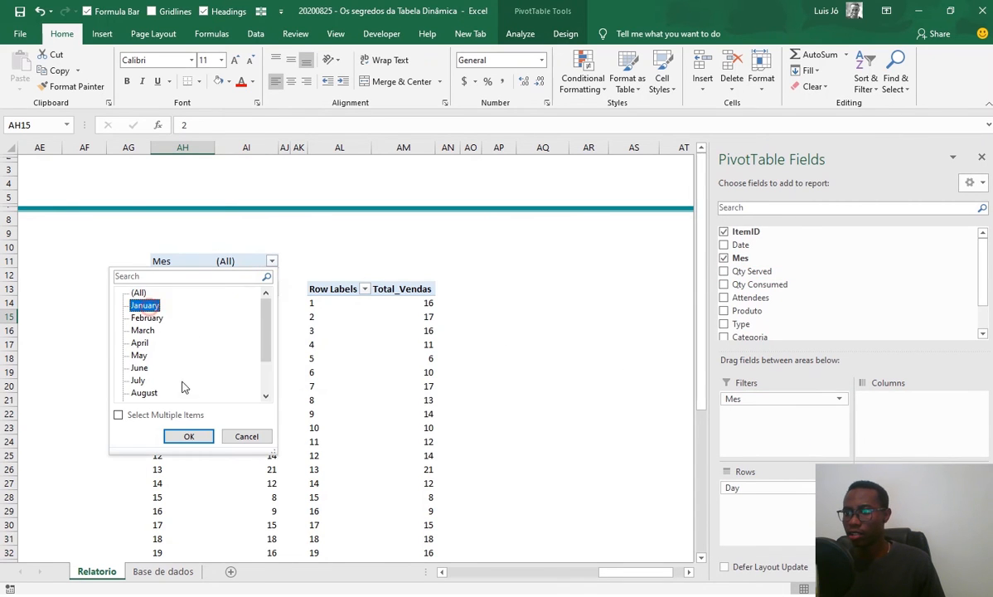
click(194, 435)
Step: Add Mes as a report filter to the second pivot table in columns AL and AM and set it to February
click(385, 359)
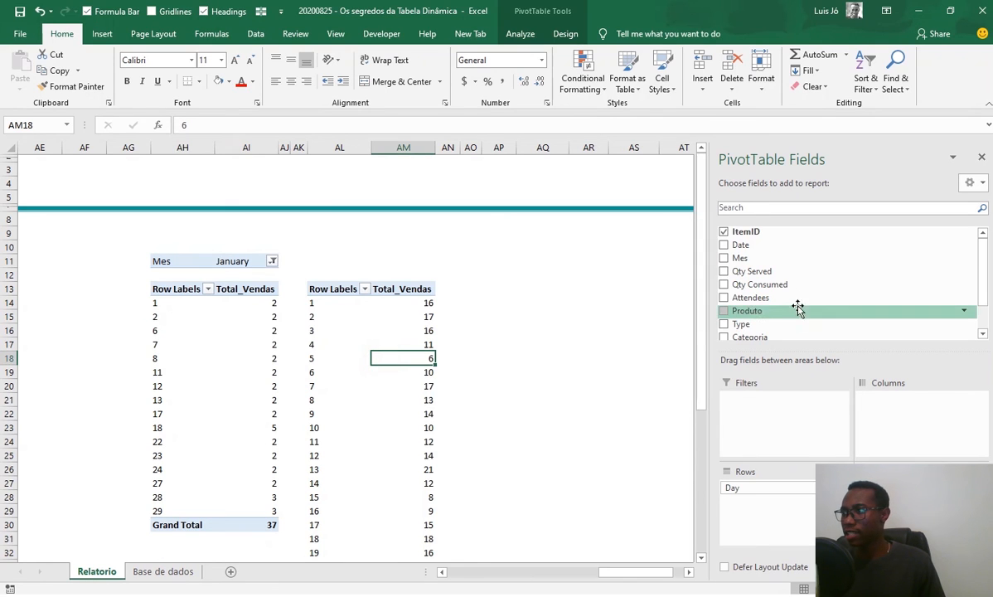
click(744, 260)
drag(746, 262, 734, 400)
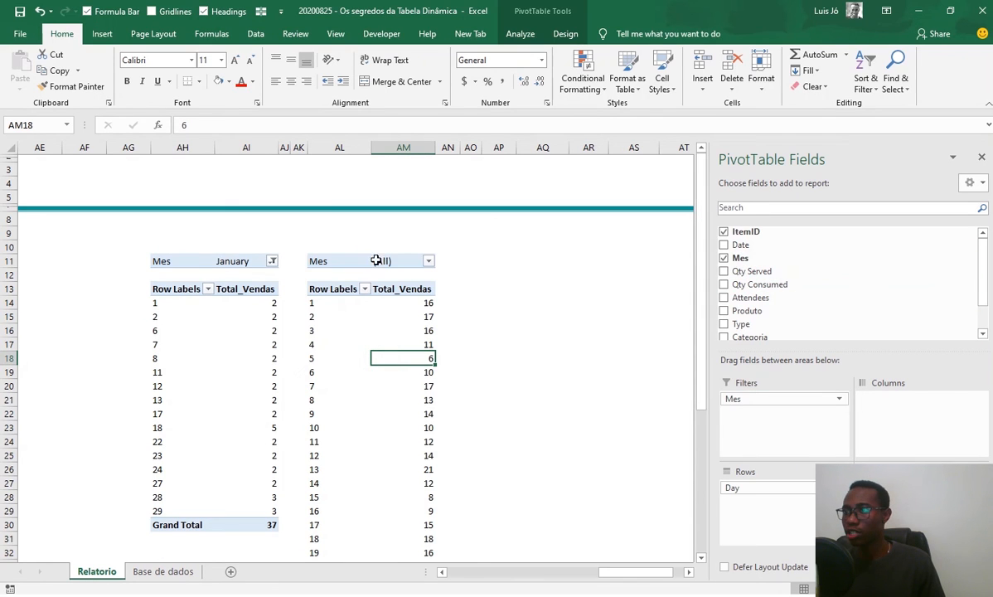
click(428, 262)
click(302, 318)
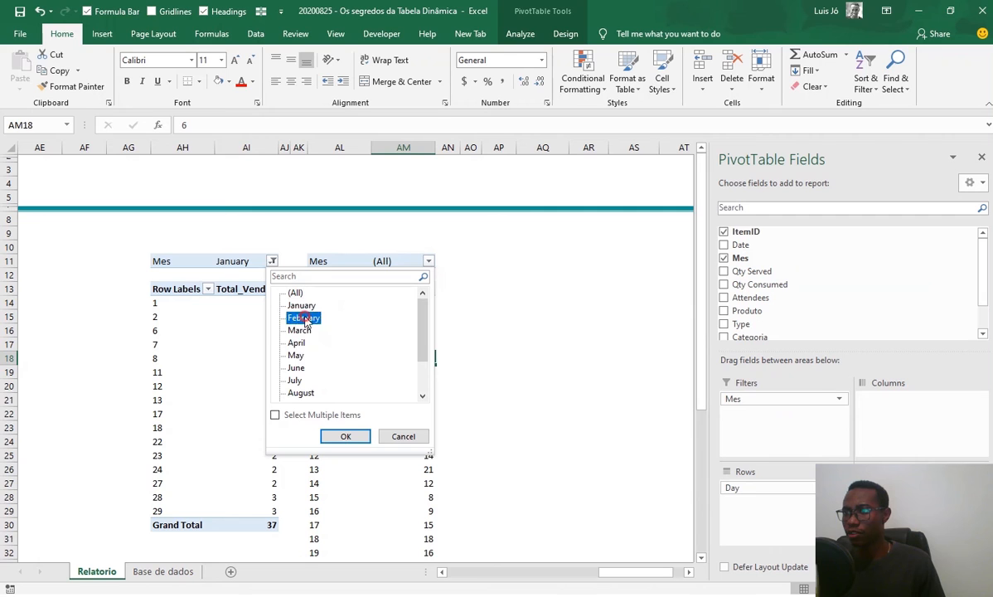
click(345, 437)
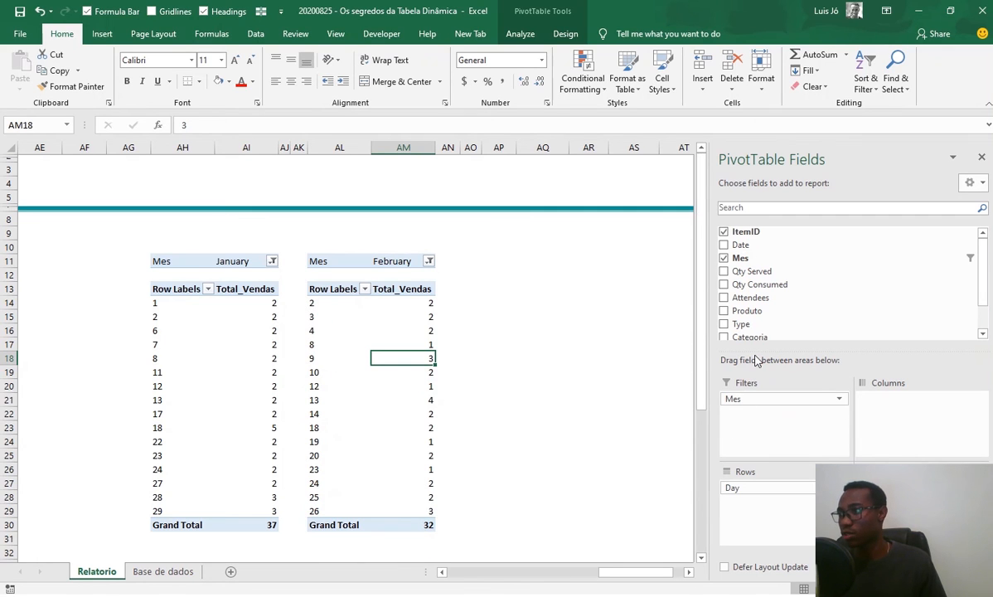
Step: Try allowing multiple months with March added in the second pivot table's Mes filter, and go back to February alone
click(430, 261)
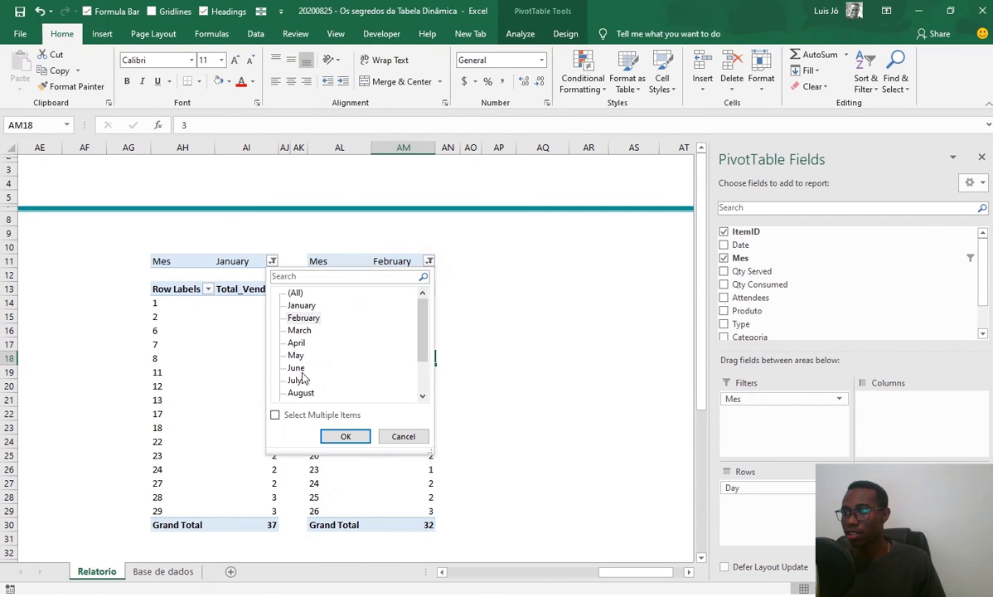
click(276, 416)
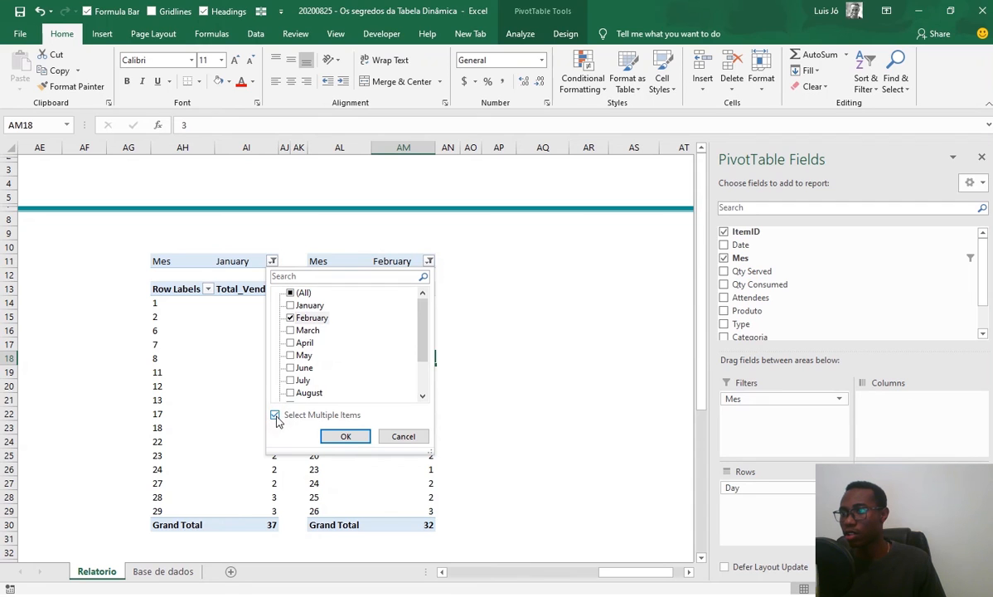
click(296, 331)
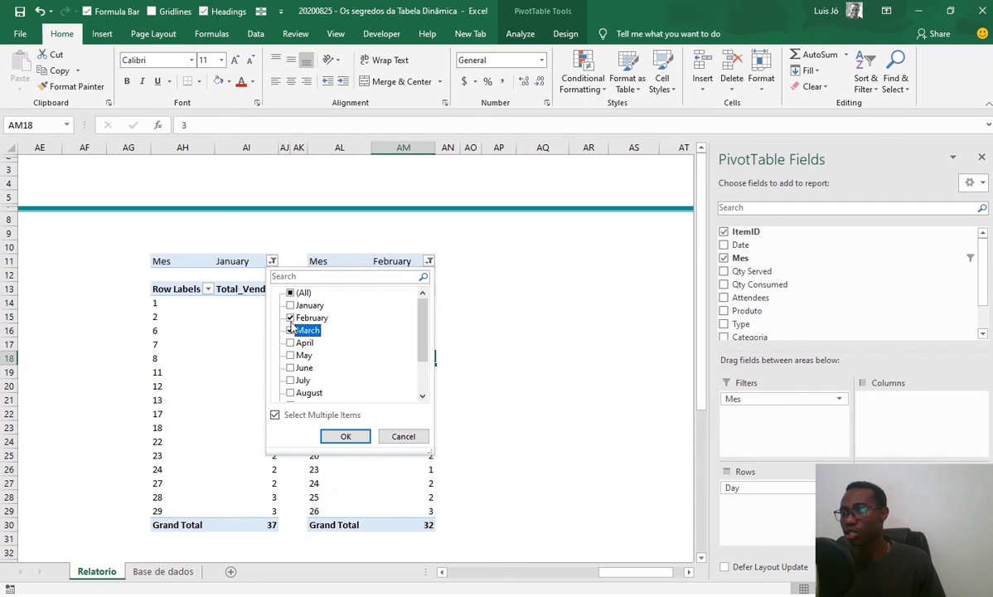
click(276, 415)
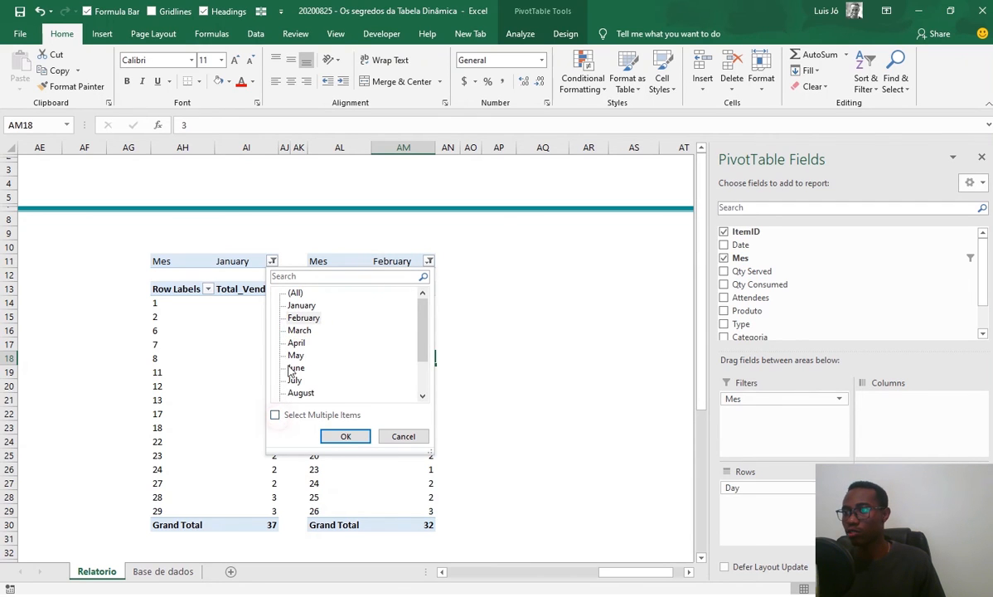
click(304, 318)
click(344, 436)
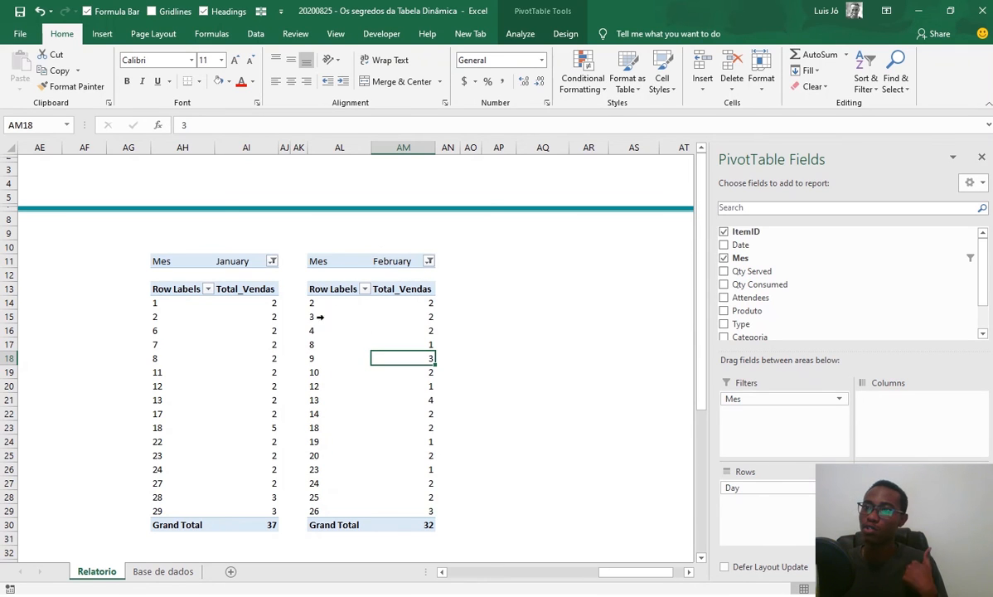
click(156, 303)
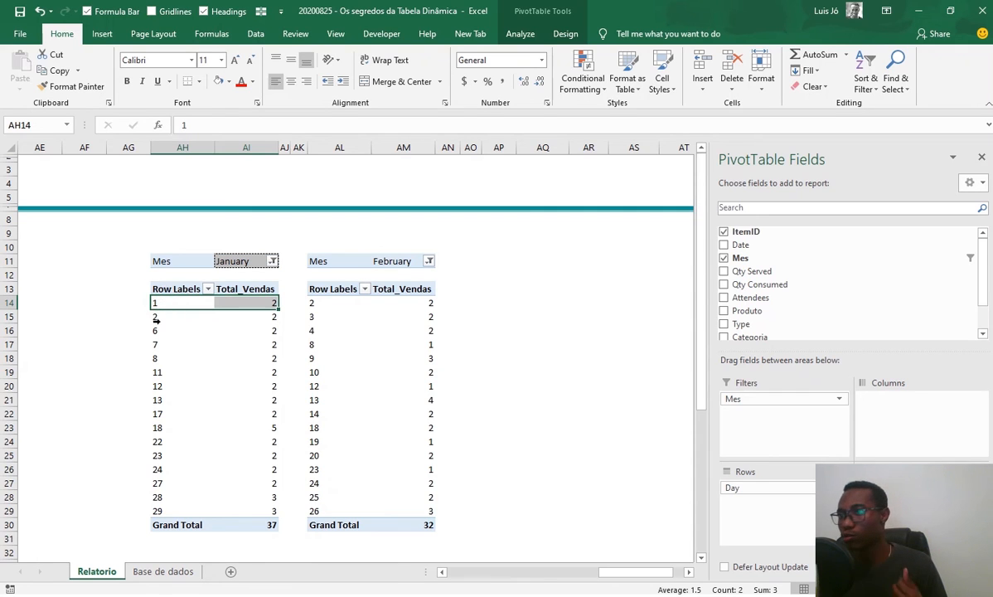
click(316, 303)
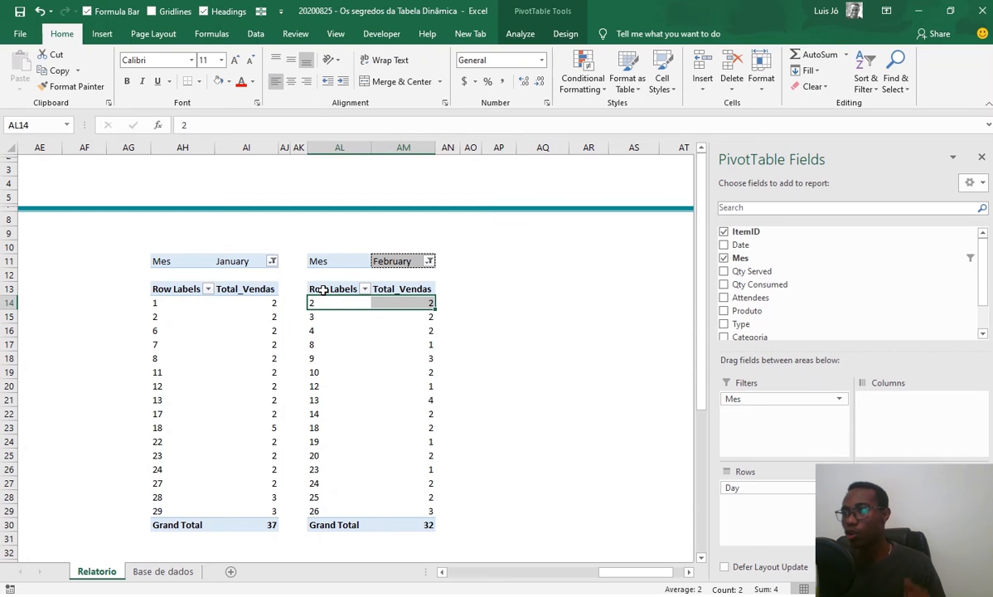
drag(489, 343, 517, 342)
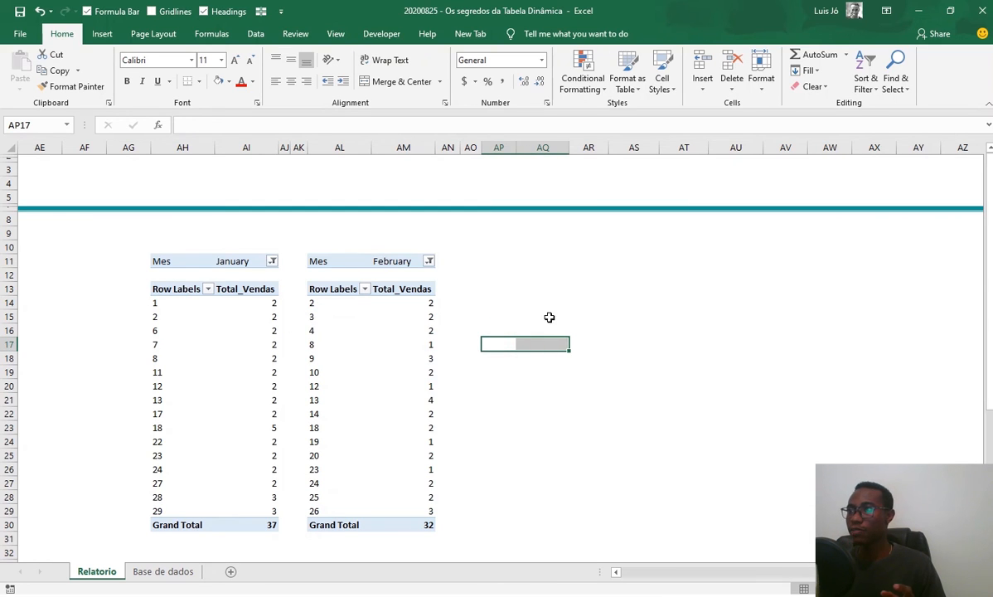
Step: Enter the day numbers 1, 2 and 3 in cells AQ14 to AQ16, leaving AQ13 empty
click(535, 288)
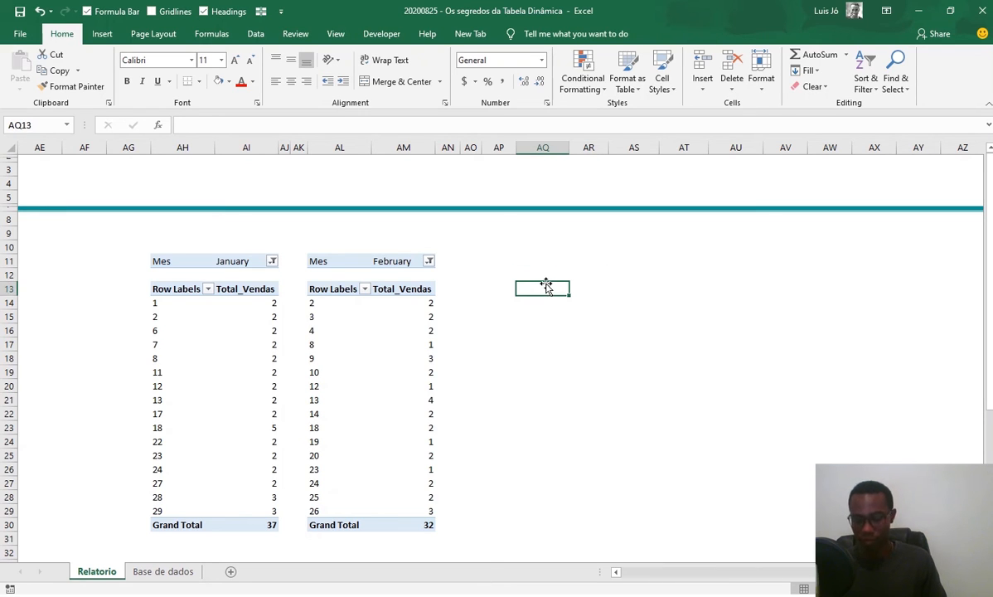
text(Mes)
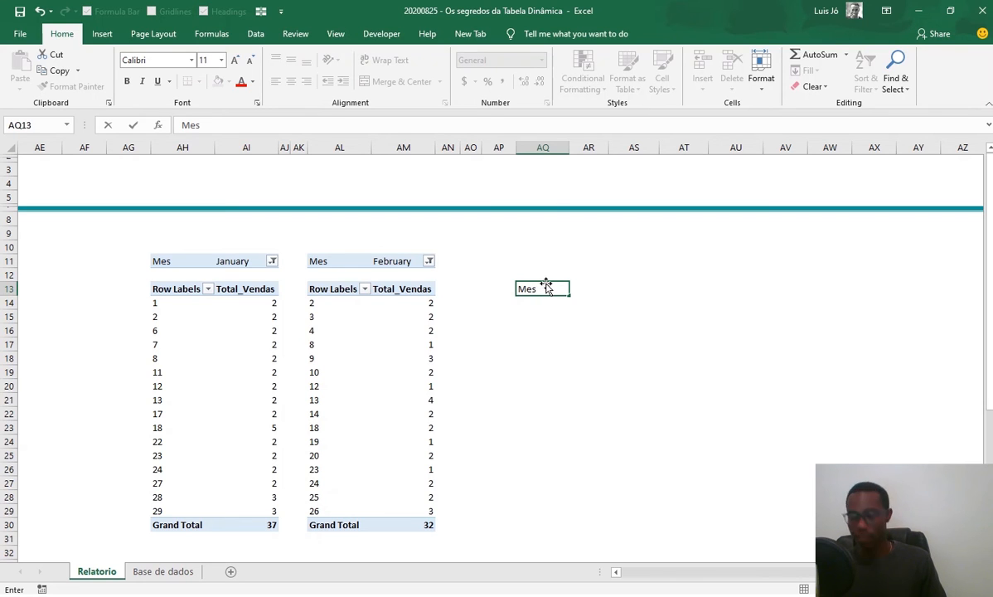
key(Escape)
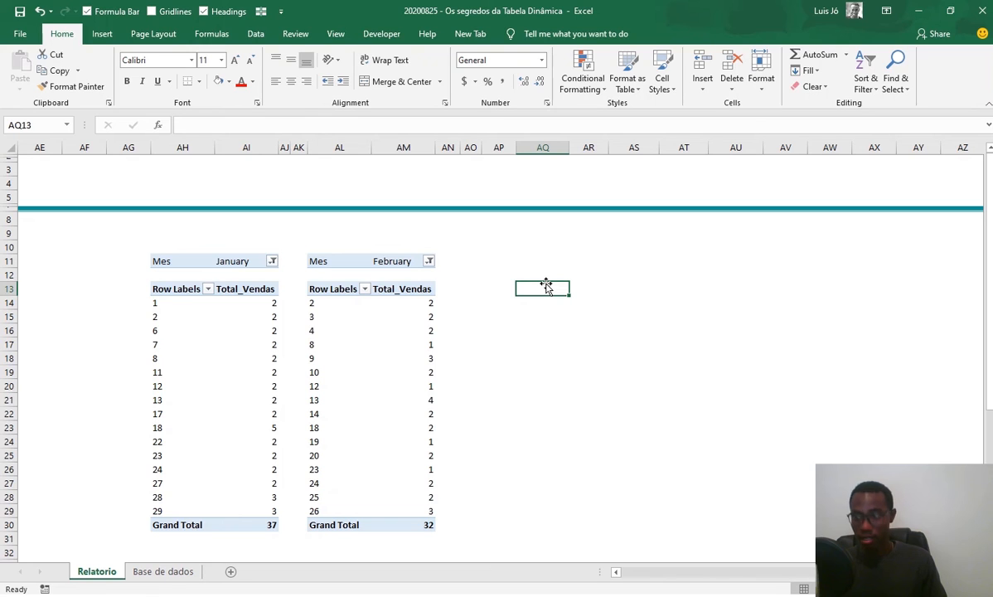
key(Down)
text(1)
key(Return)
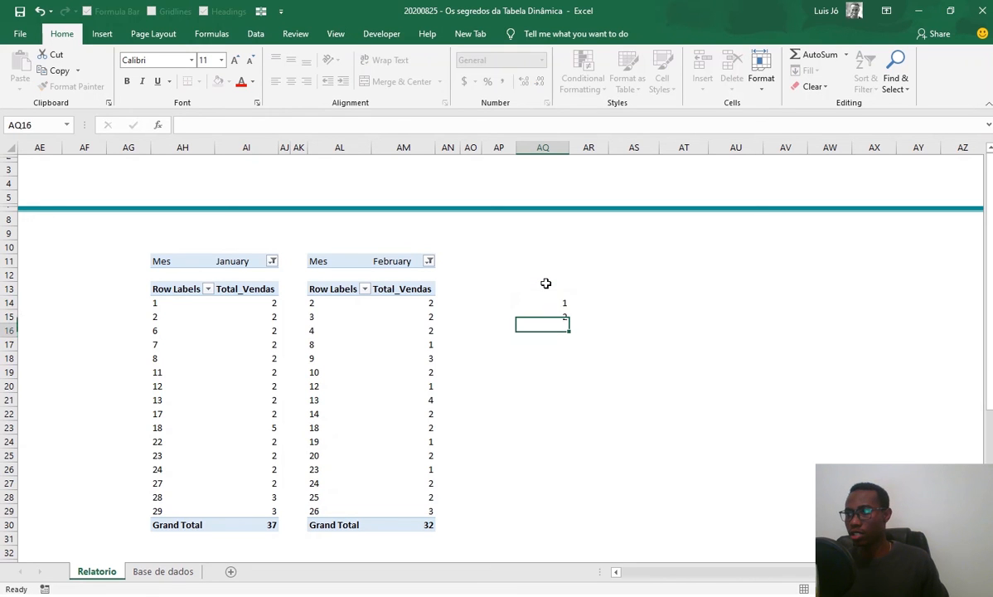
text(2)
key(Return)
text(3)
key(Return)
Step: Extend the day number series from AQ14:AQ16 down to 16 in cell AQ29
key(Up)
key(Up)
key(Up)
key(shift+Down)
key(shift+Down)
scroll(551, 286, down, 2)
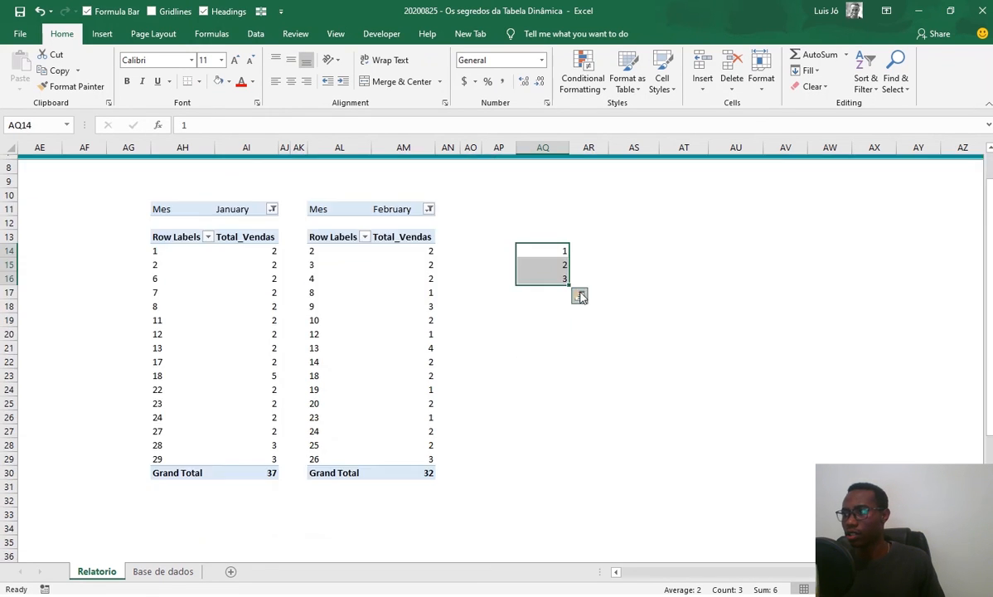
drag(567, 282, 559, 407)
scroll(668, 402, up, 3)
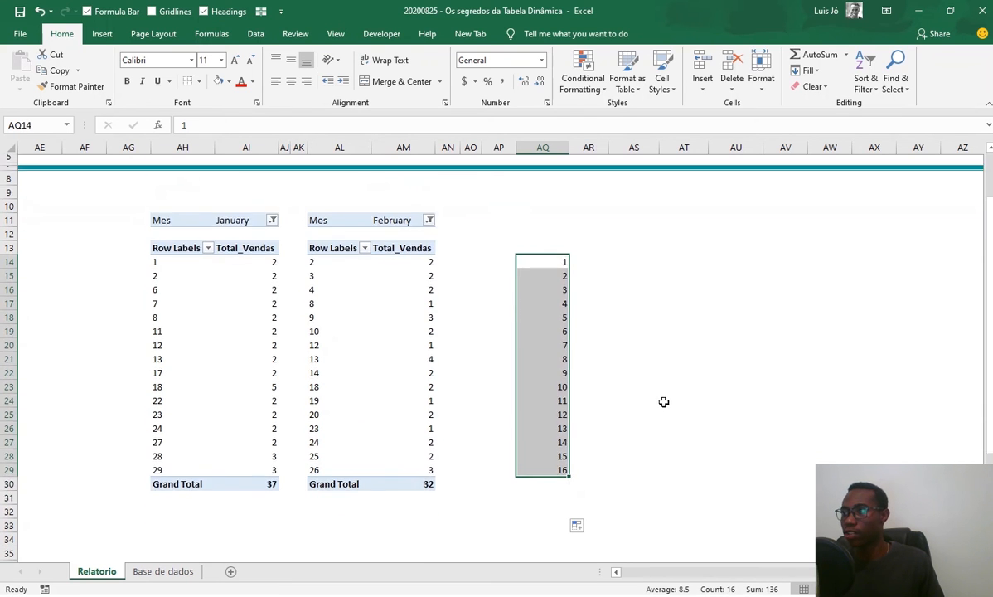
Step: Copy January from the first pivot table's Mes filter and paste it as values into cell AR13
click(595, 290)
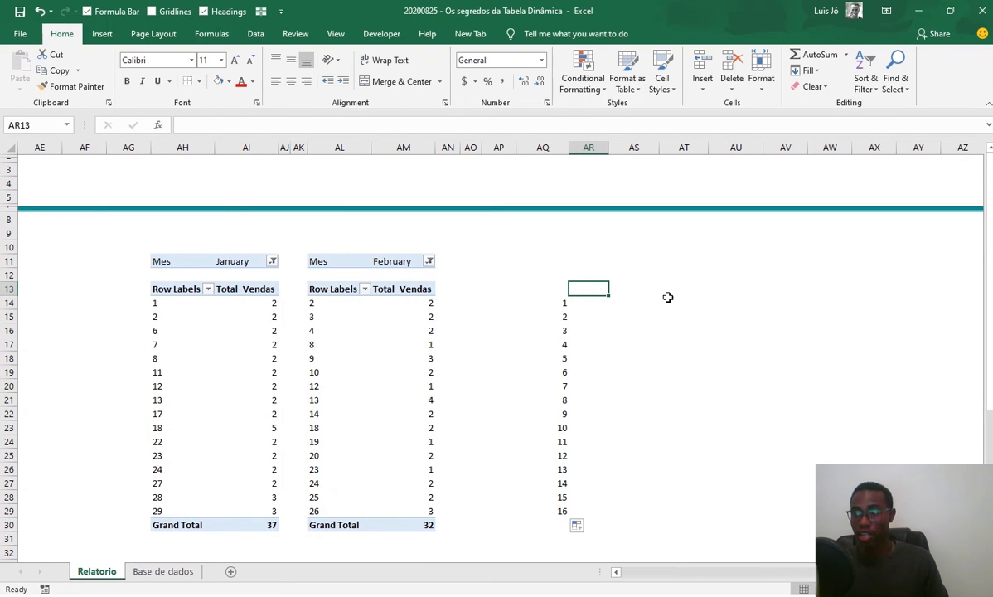
text(Jane)
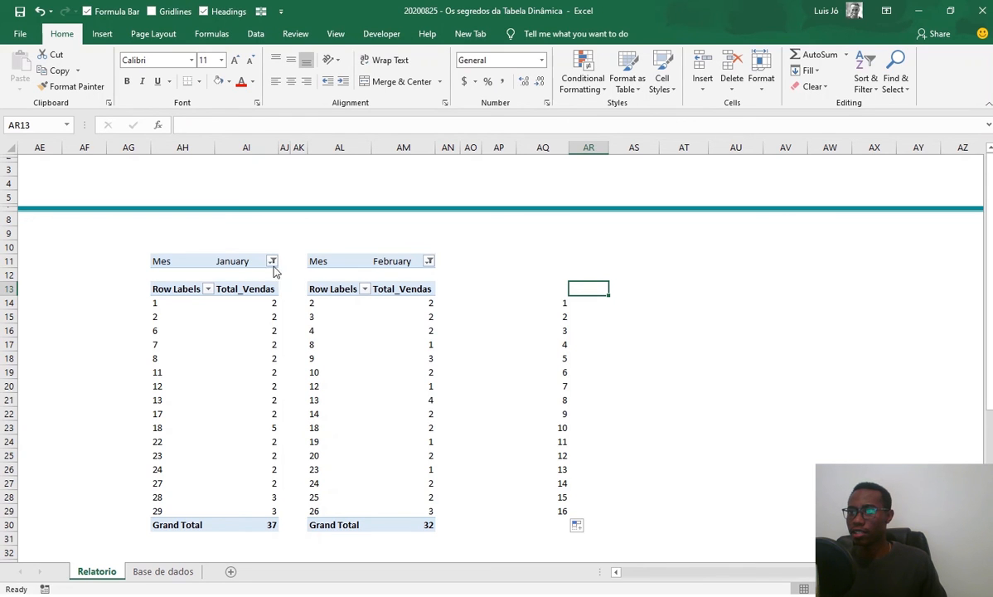
click(228, 258)
click(233, 260)
key(ctrl+c)
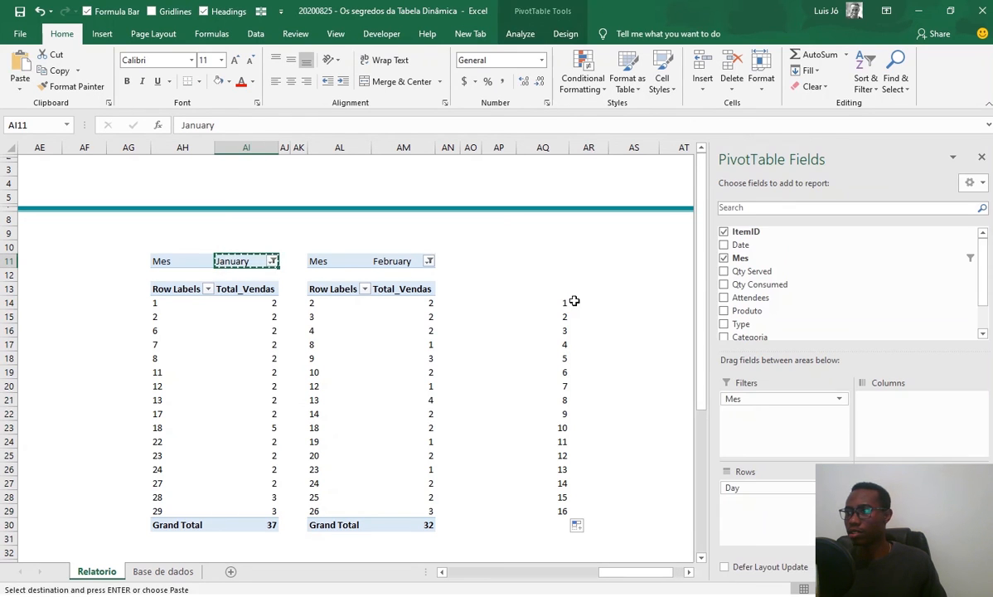
click(617, 289)
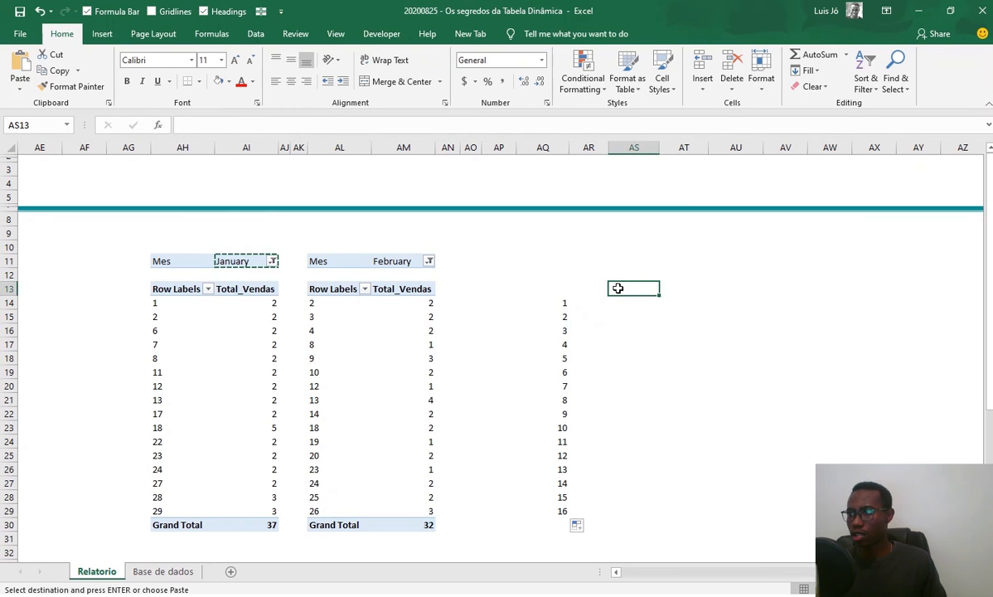
key(ctrl+alt+v)
key(v)
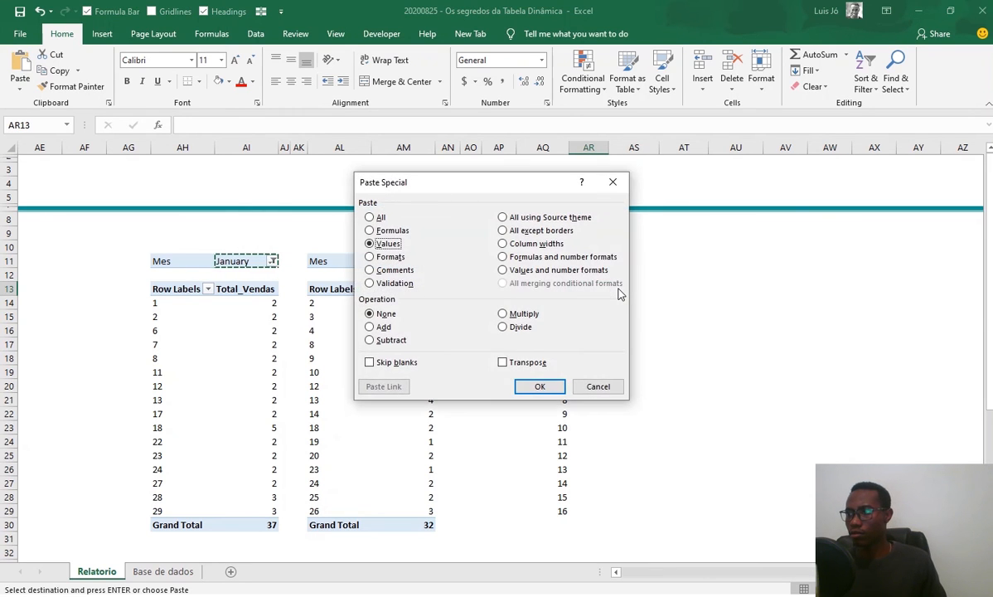
key(Return)
Step: Copy February from the second pivot table's Mes filter and paste it as values into cell AS13
click(401, 270)
click(399, 261)
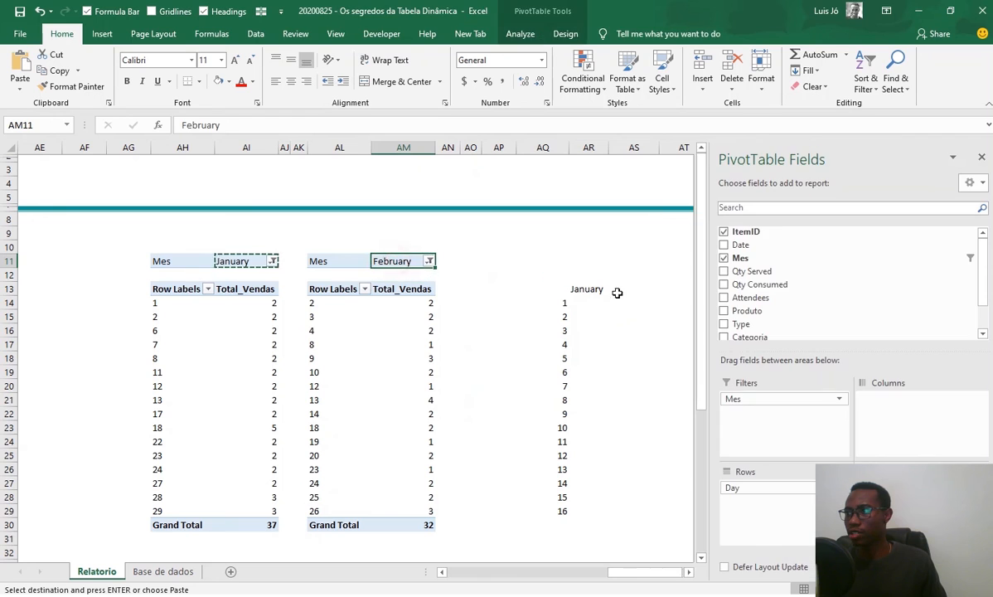
key(ctrl+c)
click(627, 288)
key(ctrl+alt+v)
key(v)
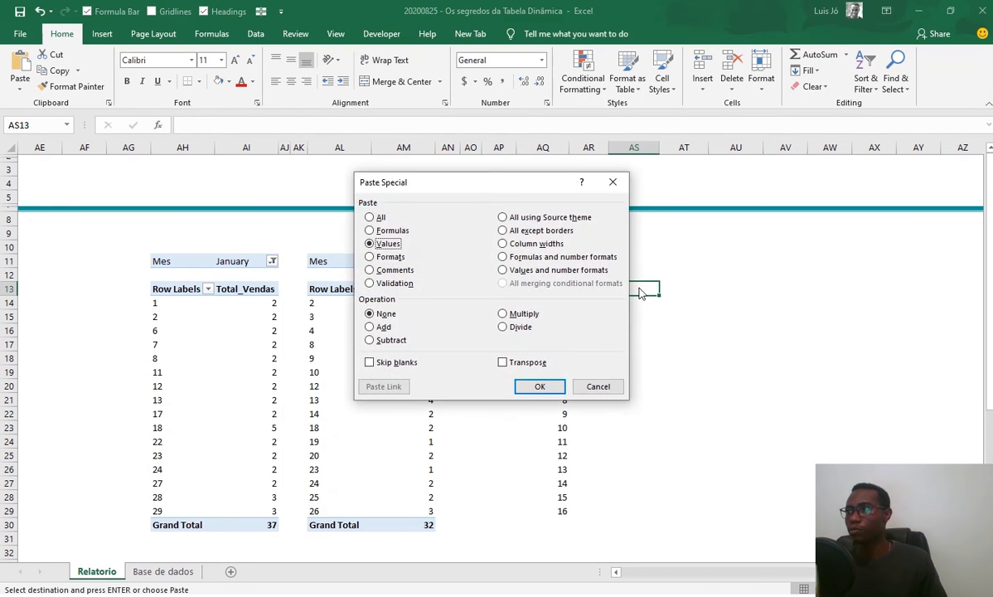
key(Return)
Step: Widen columns AR and AS and select the comparison grid AQ13:AS29
click(636, 274)
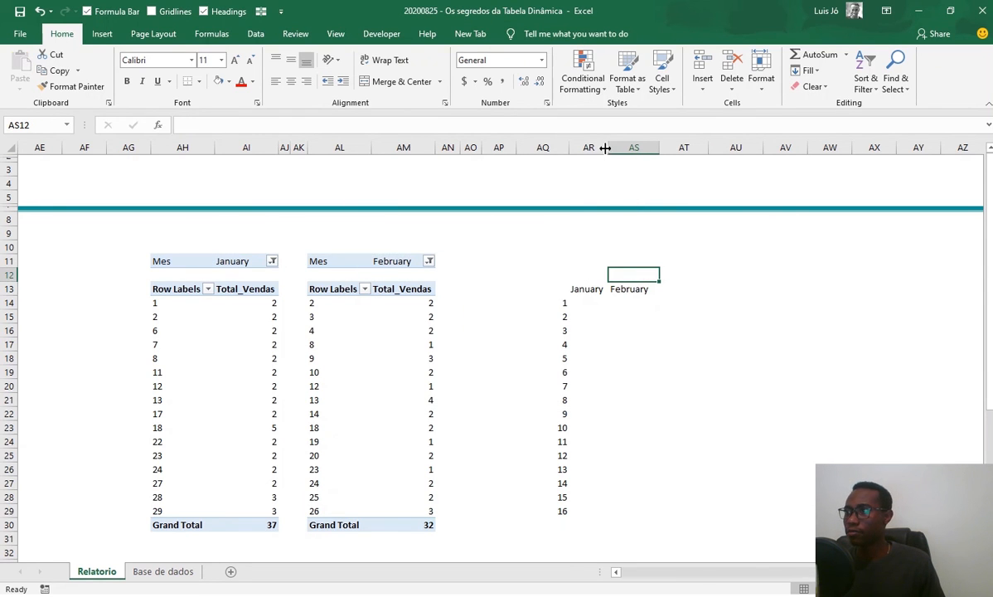
mouse_move(608, 149)
mouse_down()
mouse_move(681, 152)
mouse_move(624, 159)
mouse_up()
drag(585, 289, 665, 511)
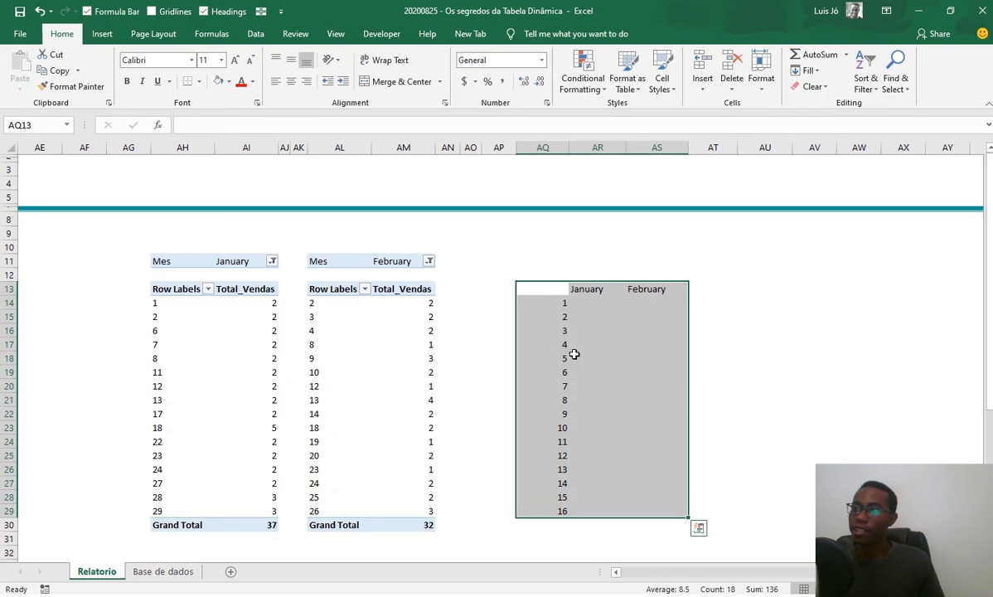
click(370, 375)
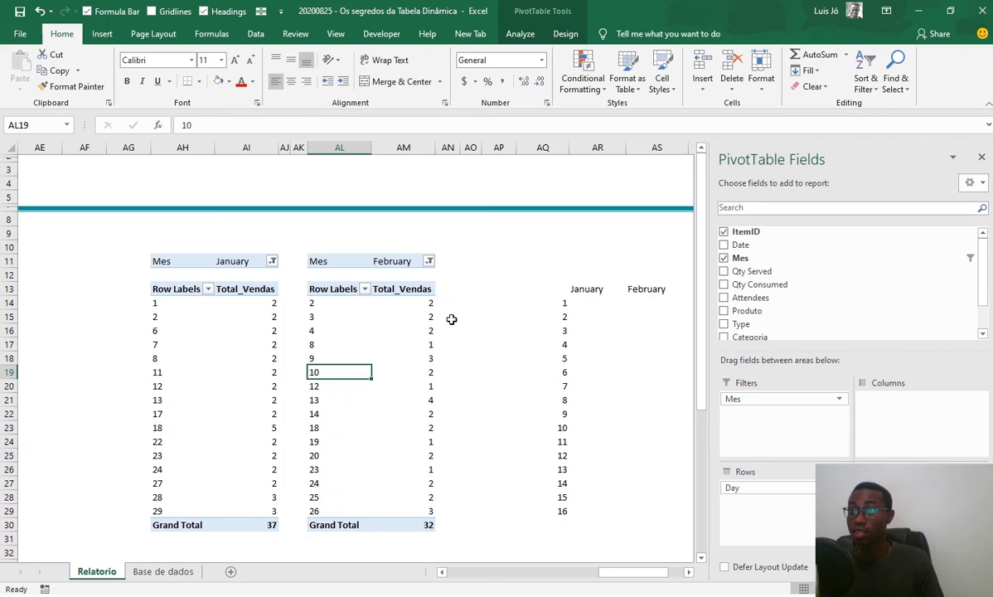
click(222, 316)
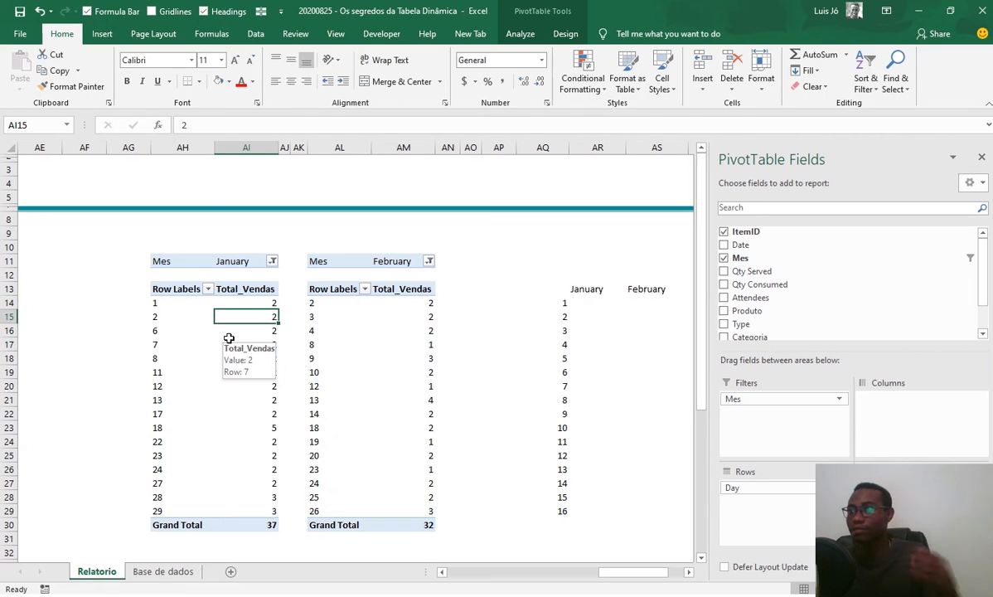
click(595, 316)
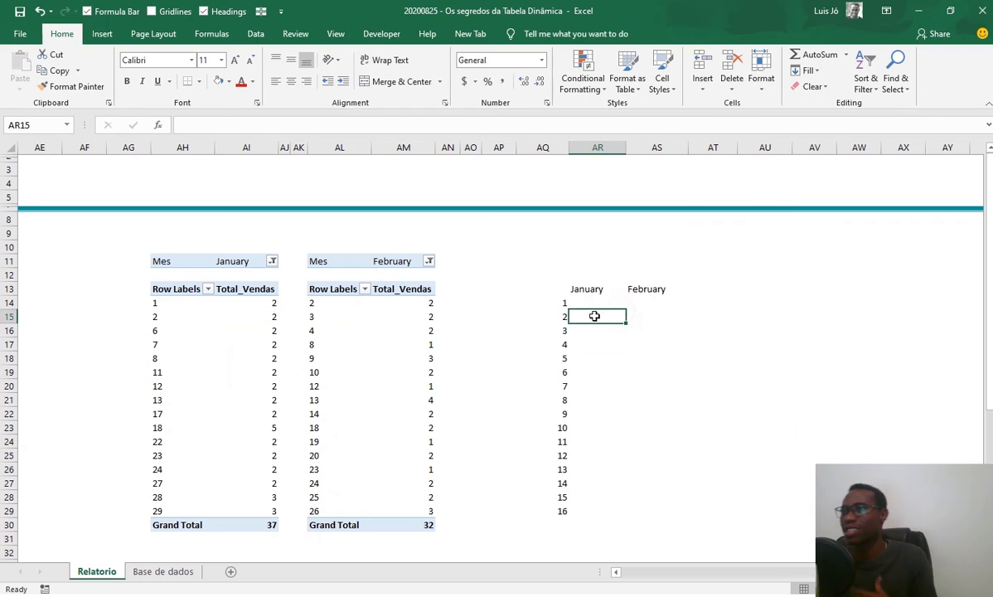
click(387, 343)
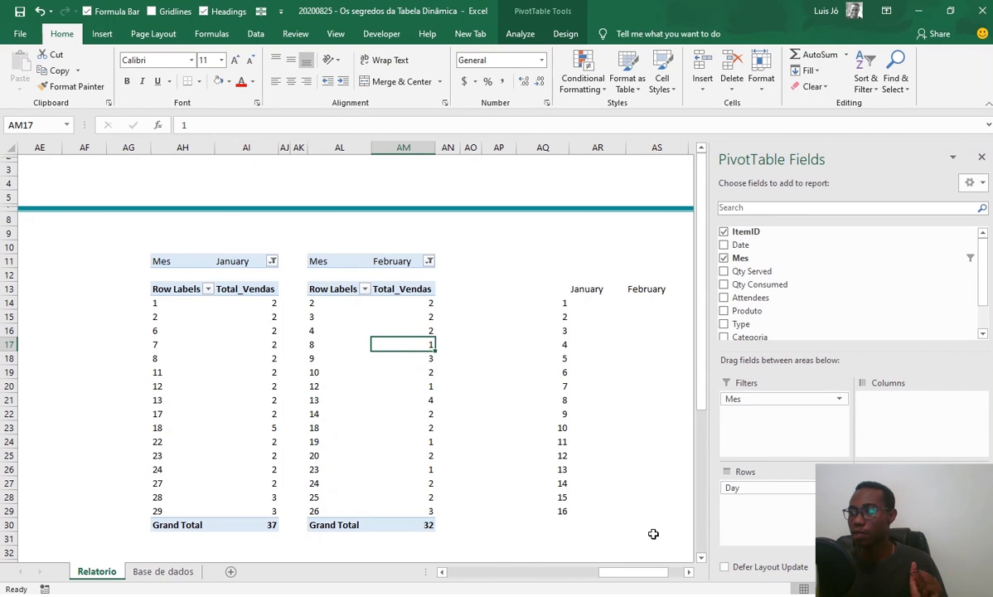
Step: Enter the header Dia in cell AQ13 above the day numbers
double_click(688, 572)
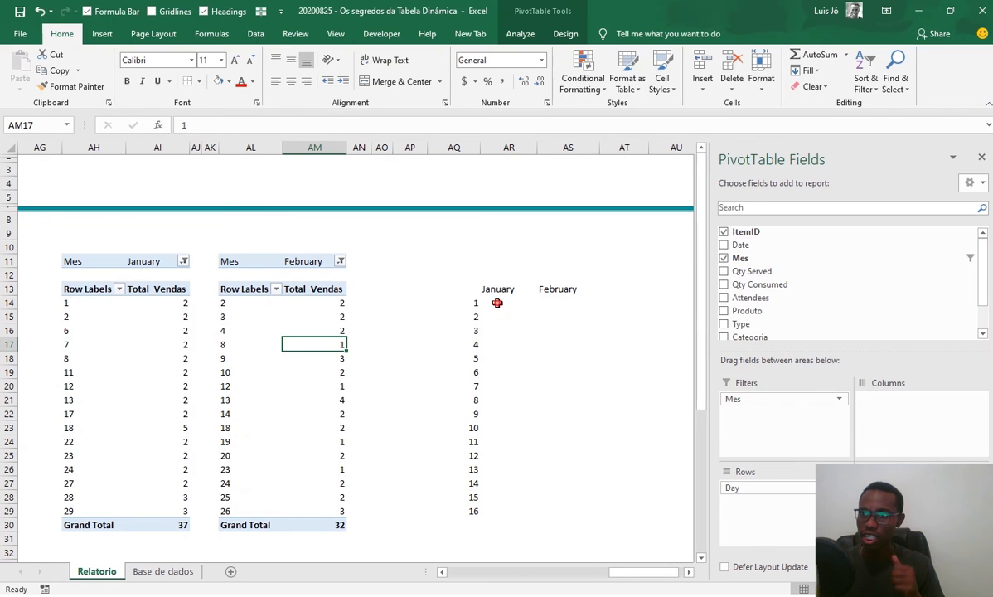
click(497, 303)
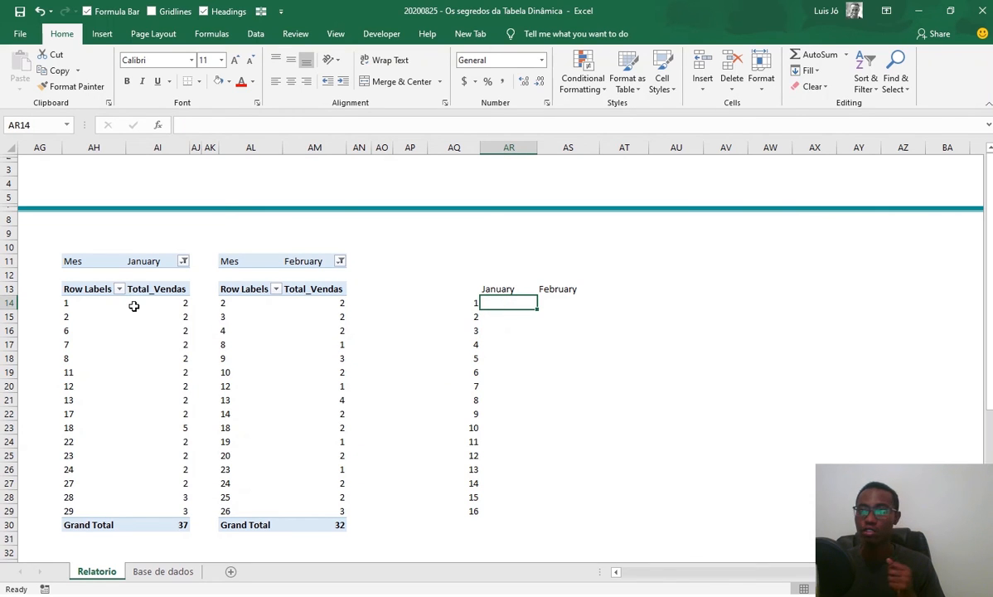
click(67, 304)
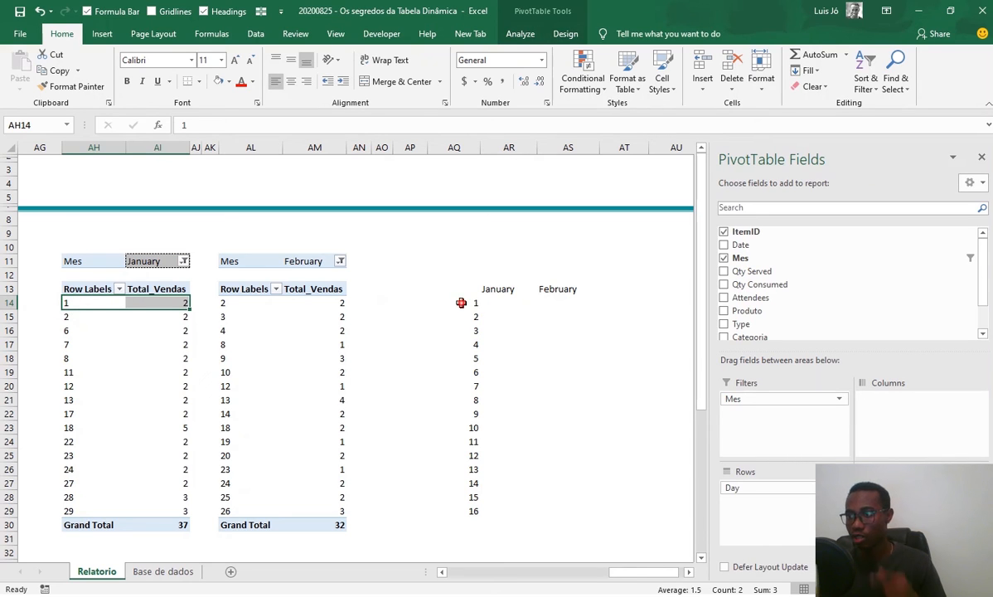
click(461, 303)
click(470, 288)
text(Dia)
key(Return)
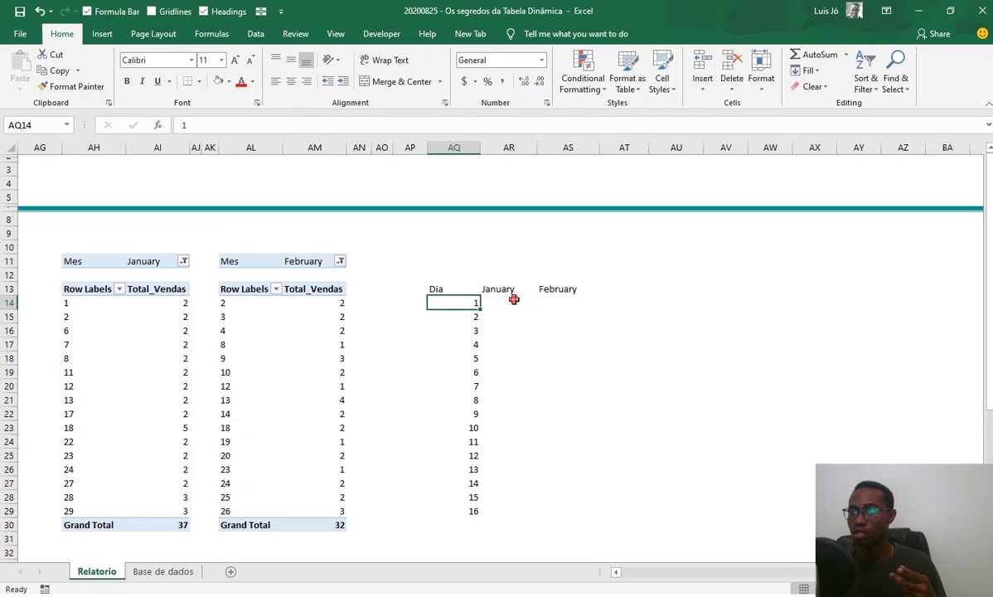
Step: Auto-fit the widths of columns AQ to AS to their contents and widen them slightly
click(473, 316)
click(67, 330)
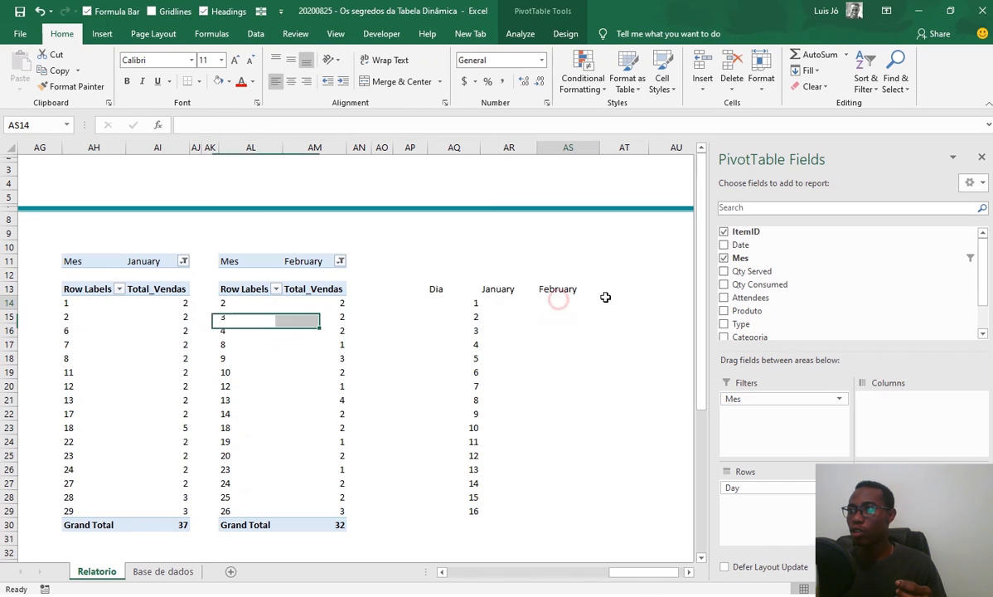
click(551, 305)
drag(473, 149, 538, 148)
double_click(538, 147)
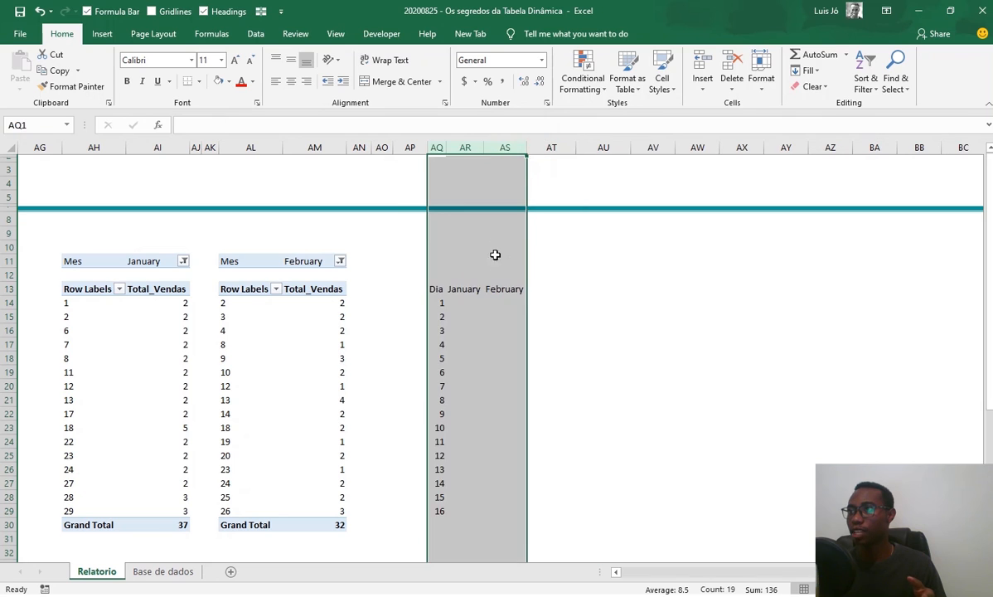
click(498, 272)
drag(447, 147, 506, 147)
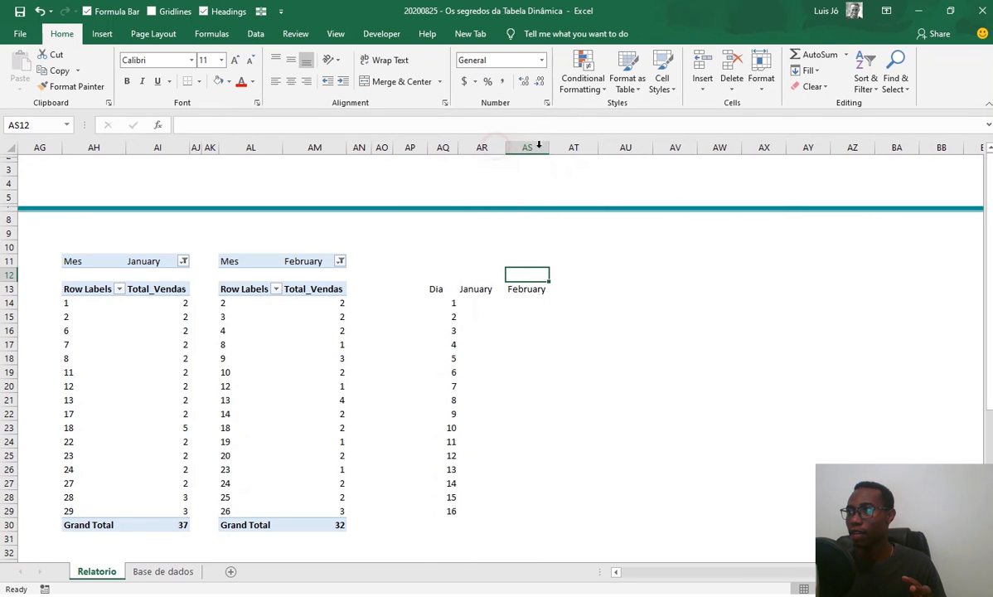
Step: Enter a GETPIVOTDATA formula in AR14 that references the day 1 Total_Vendas value in cell AI14 of the January pivot table
click(481, 303)
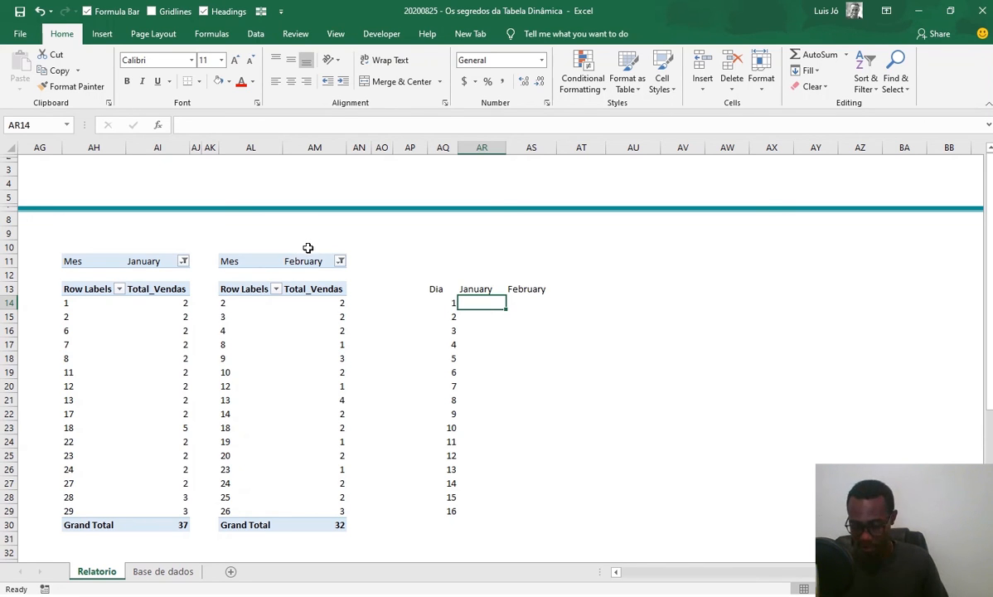
text(=)
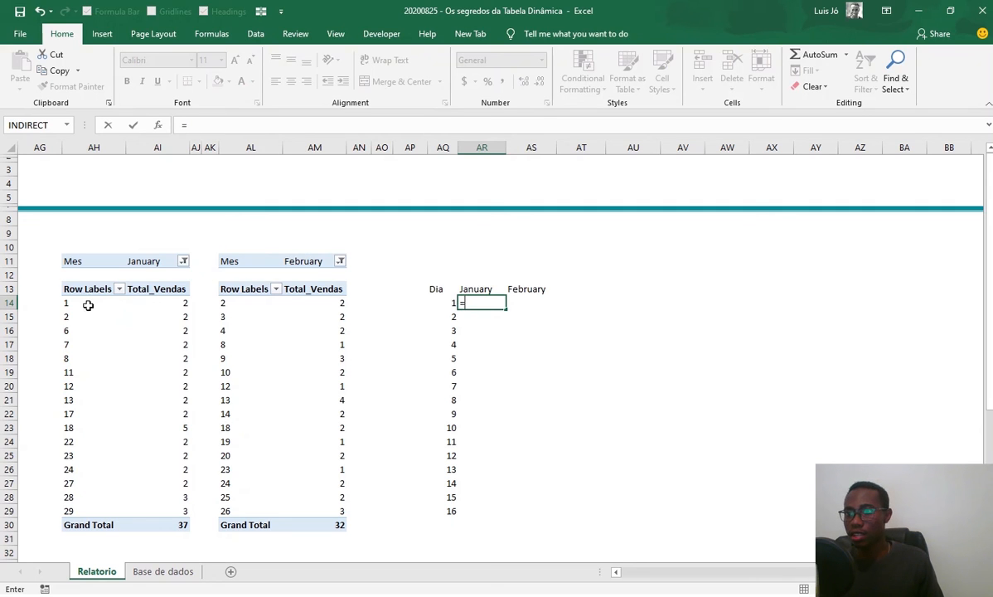
click(177, 303)
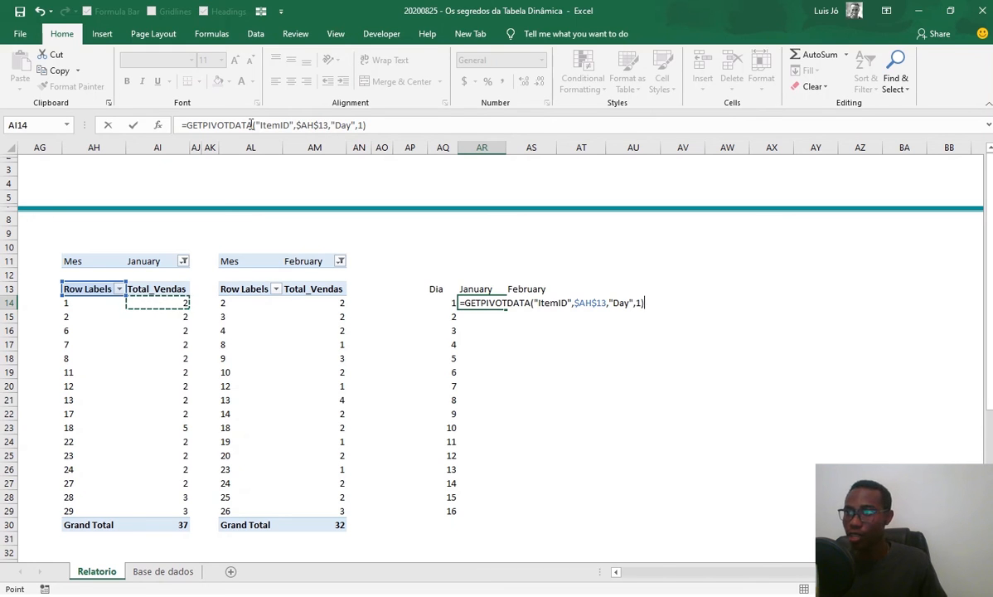
drag(259, 125, 291, 124)
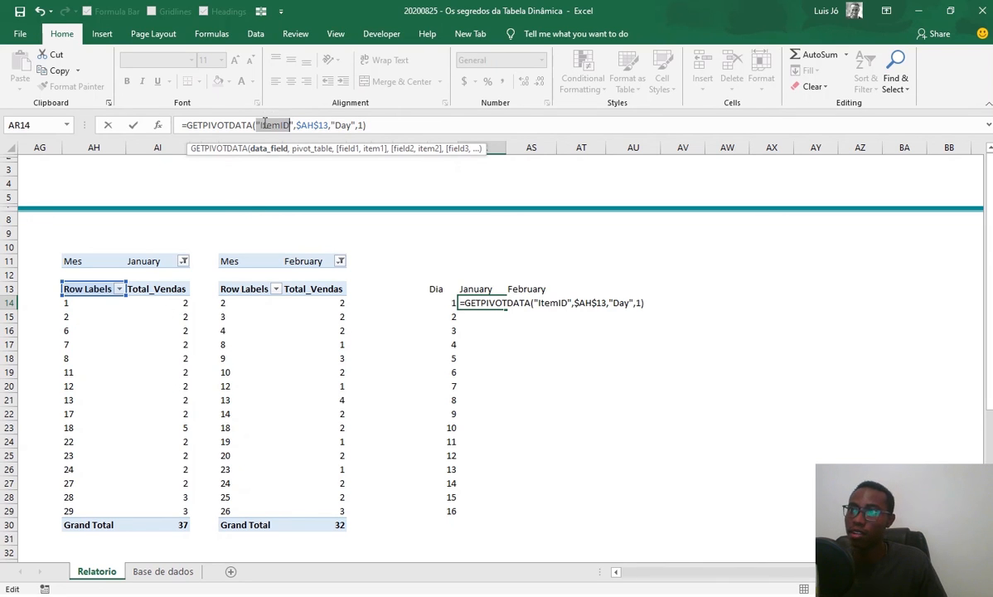
click(319, 126)
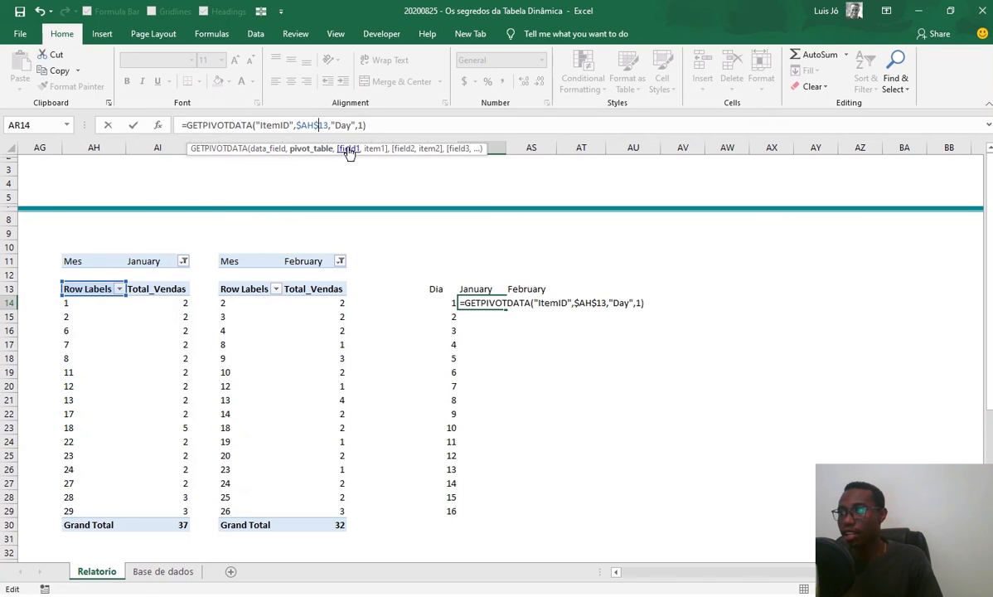
key(Return)
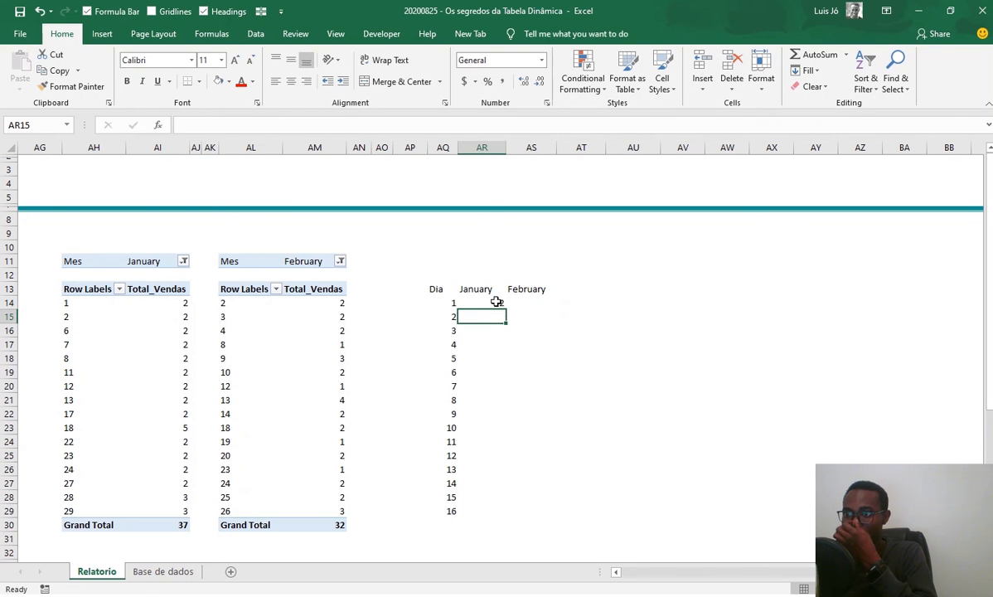
Step: Fill the fixed-day formula from AR14 down the January column to AR29
click(495, 303)
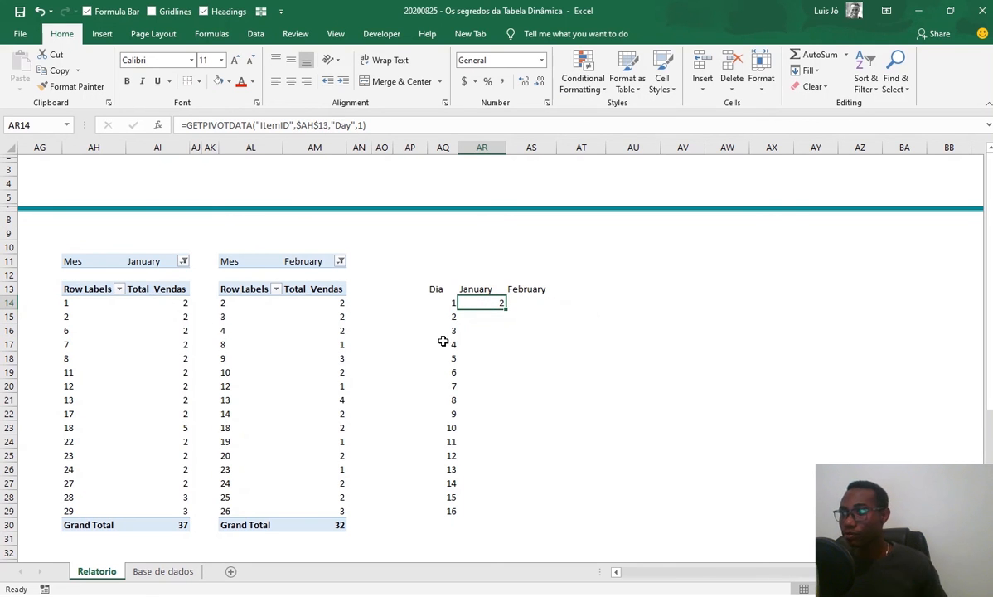
double_click(503, 307)
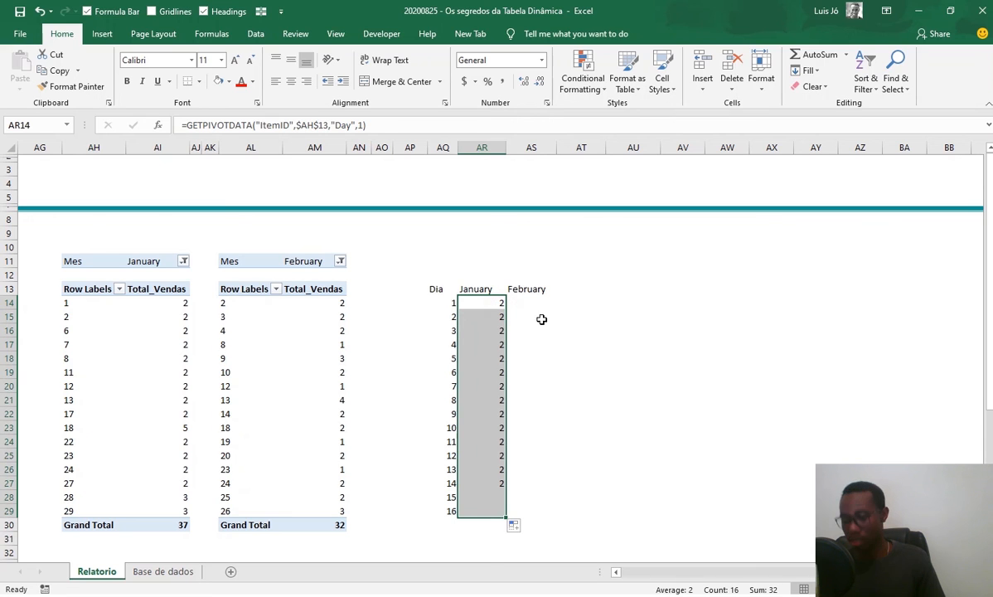
click(173, 303)
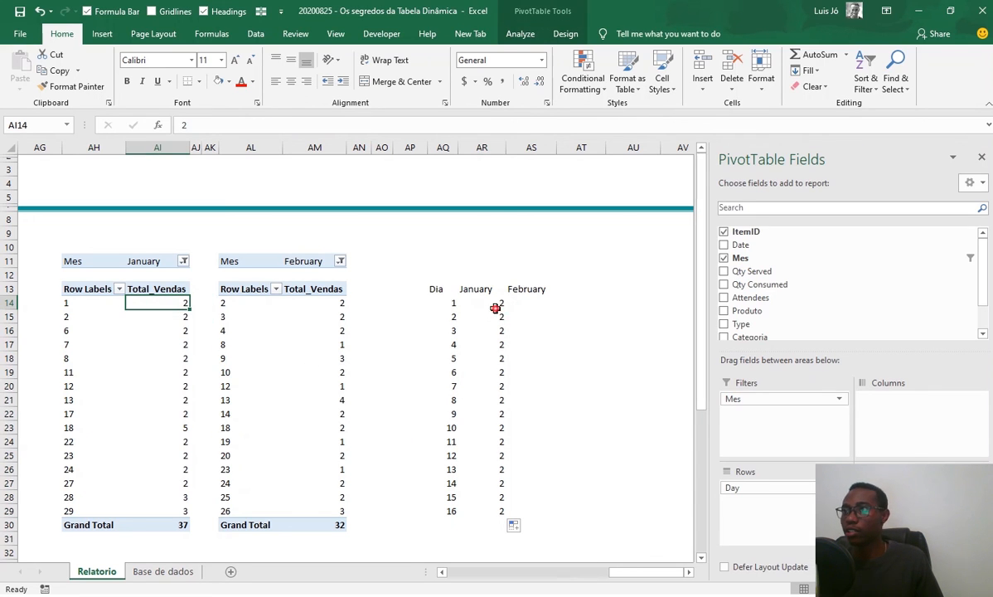
Step: Replace the fixed day 1 in AR14's GETPIVOTDATA formula with a reference to cell AQ14
click(495, 308)
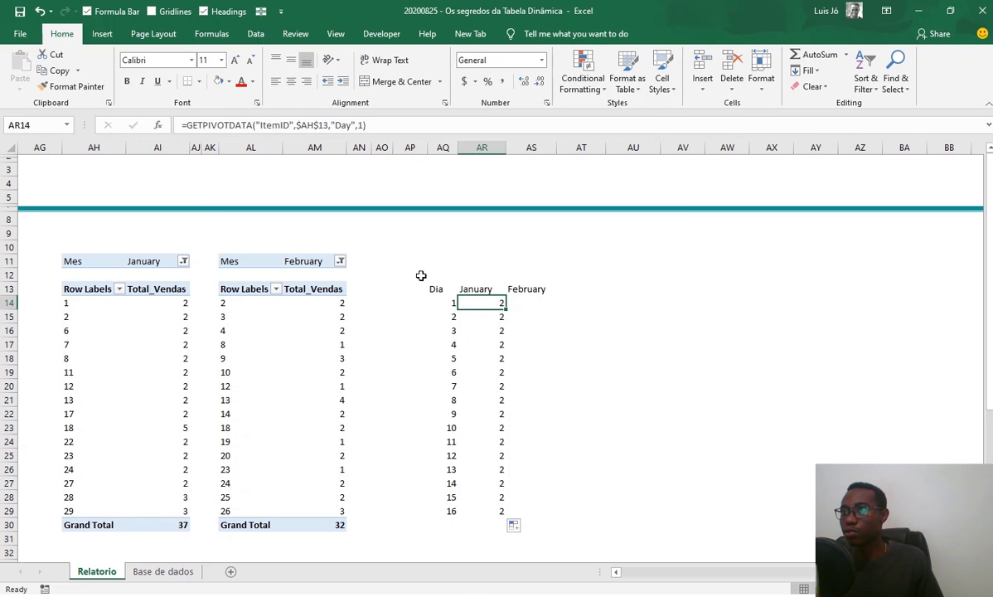
click(363, 125)
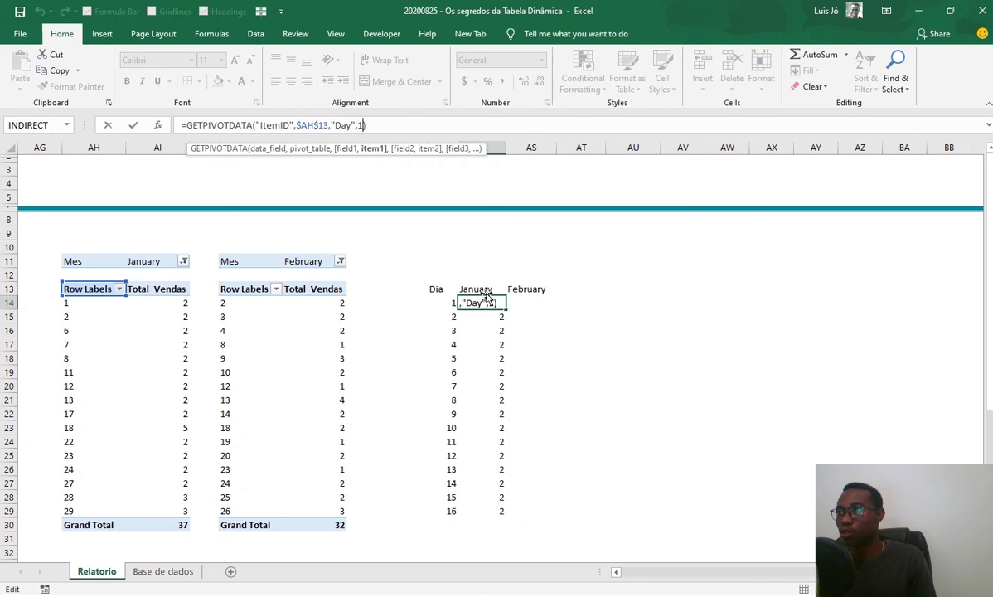
key(BackSpace)
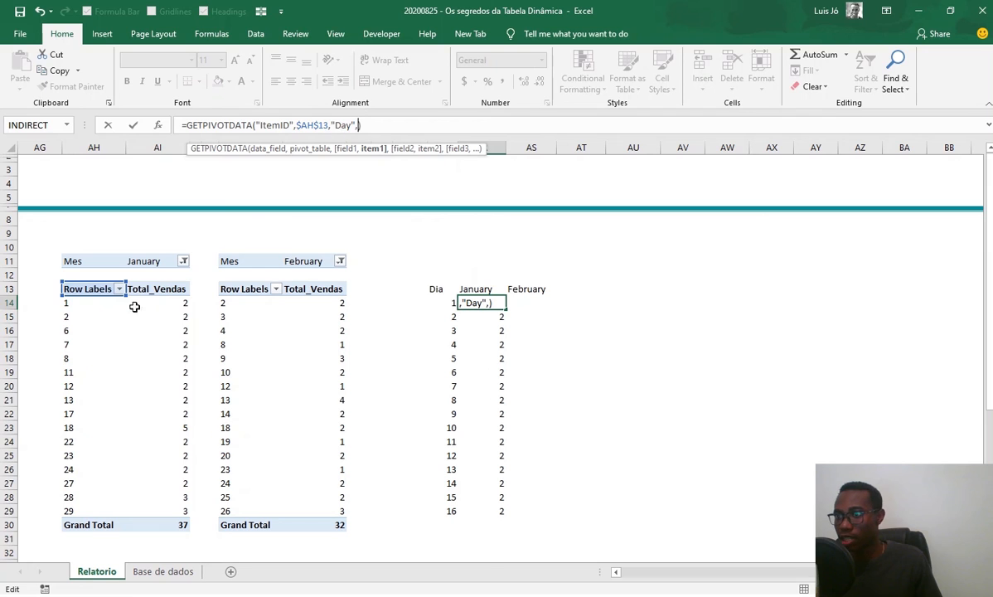
click(448, 305)
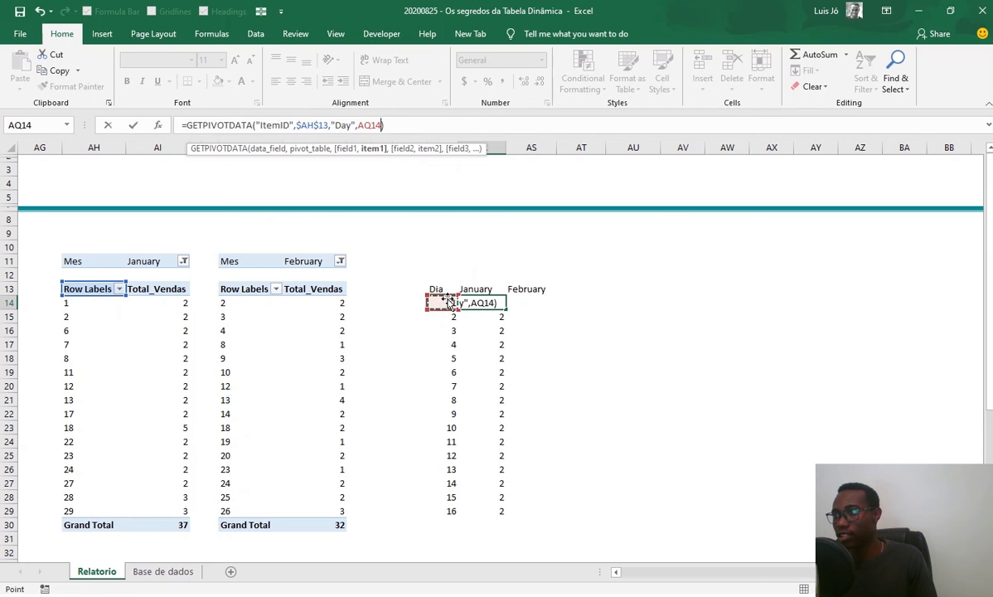
key(Return)
Step: Copy the revised AR14 formula into AR15 and fill it down the January column to AR29
click(487, 306)
key(ctrl+c)
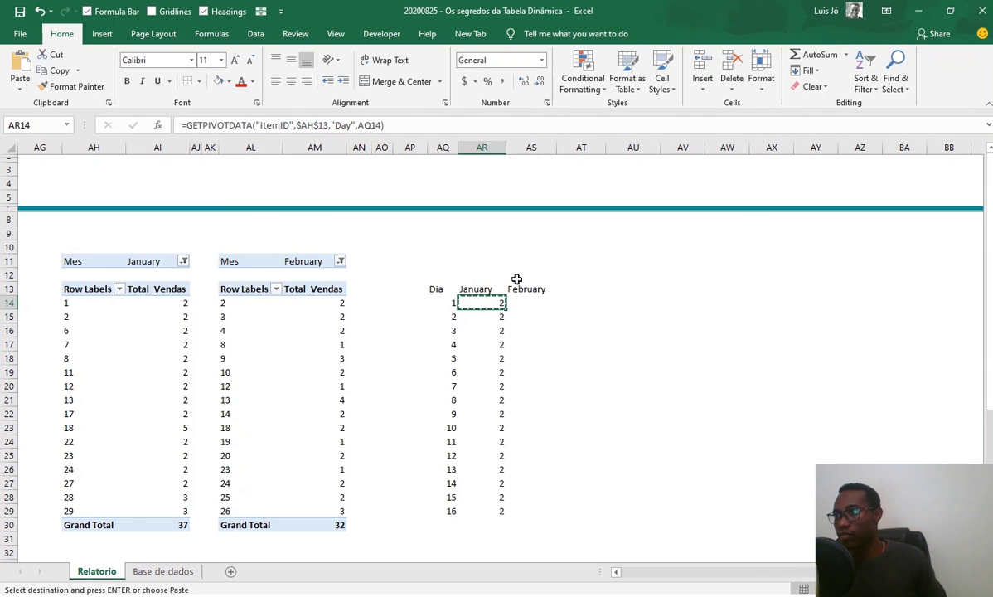
key(Return)
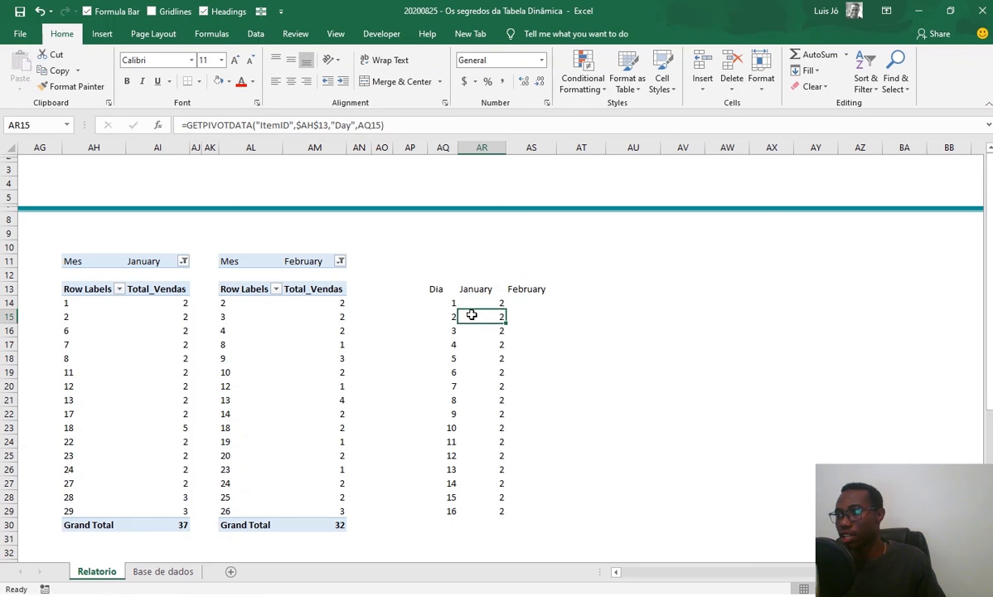
click(452, 319)
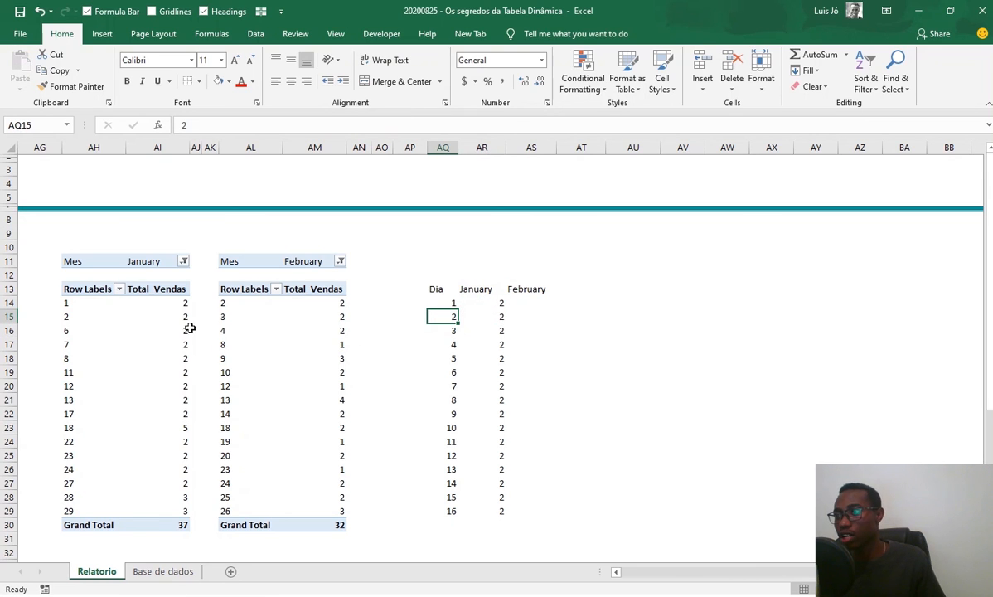
click(486, 291)
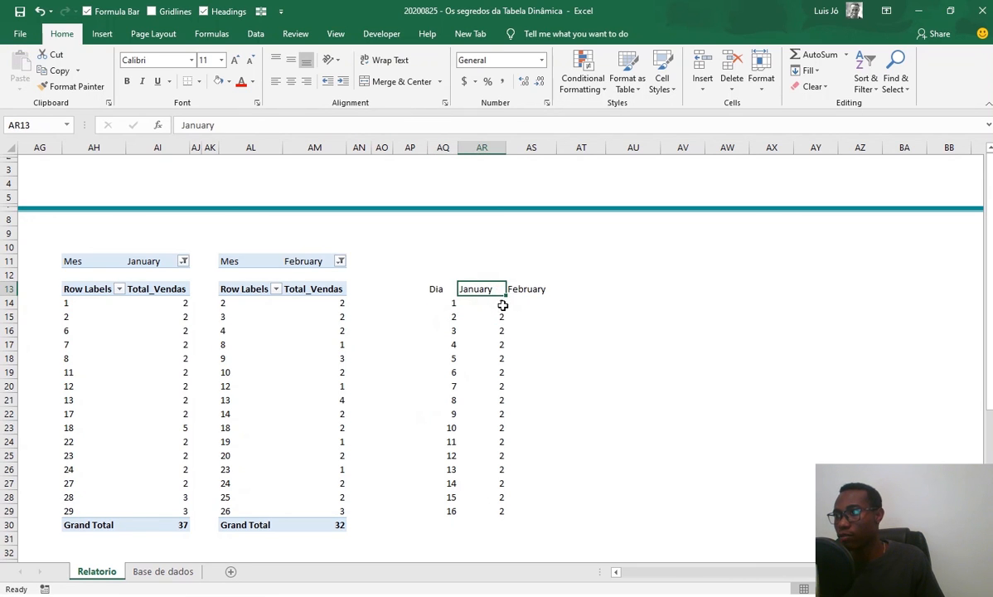
click(500, 304)
double_click(505, 308)
click(498, 345)
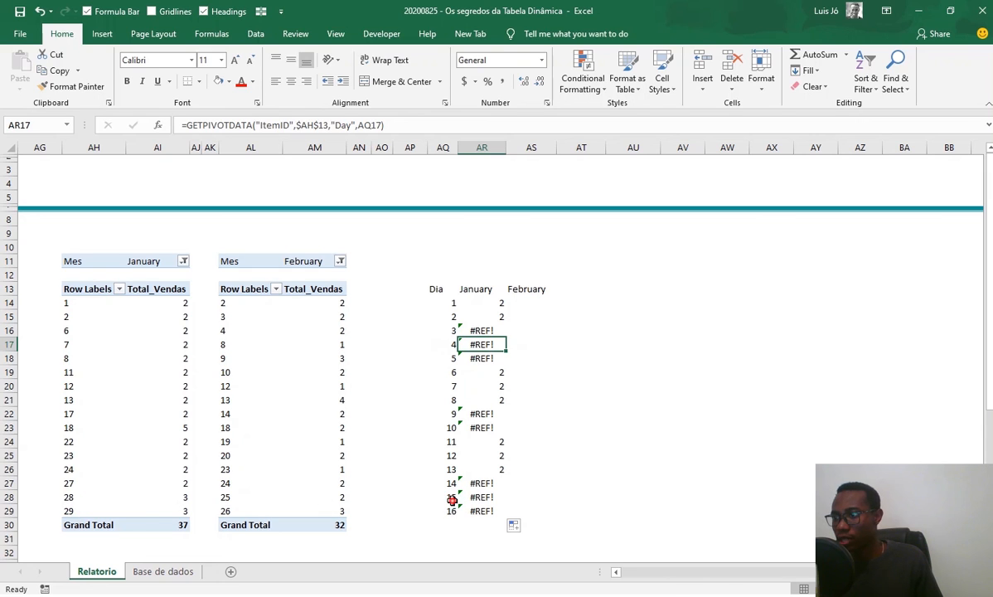
Step: Extend the day series and the January formulas to row 31, ending with day 18
drag(455, 497, 506, 541)
click(498, 469)
click(500, 519)
click(500, 511)
click(497, 537)
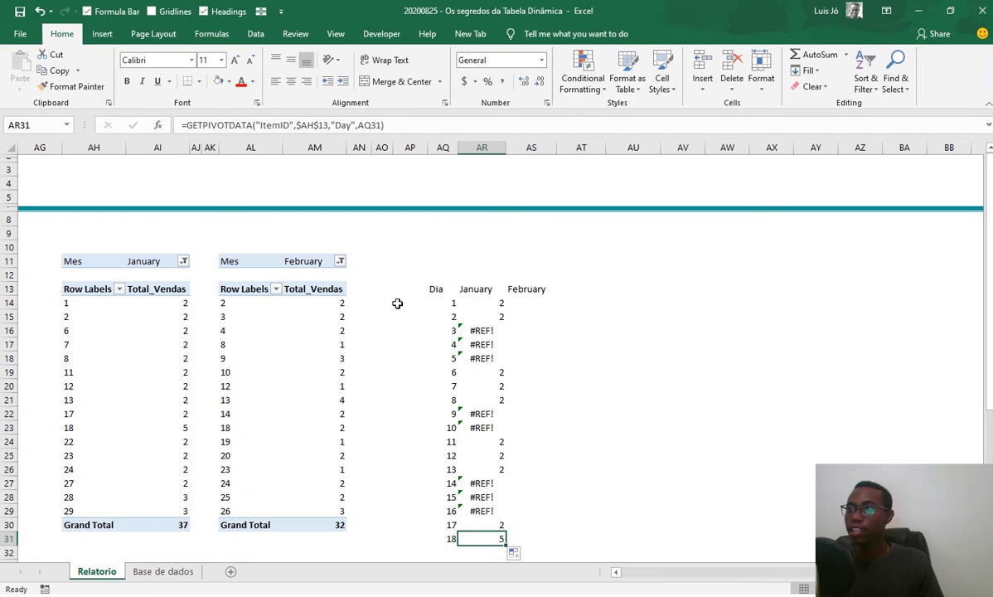
Step: Enter a GETPIVOTDATA formula in AS16 that references the day 3 value in cell AM15 of the February pivot table
click(488, 331)
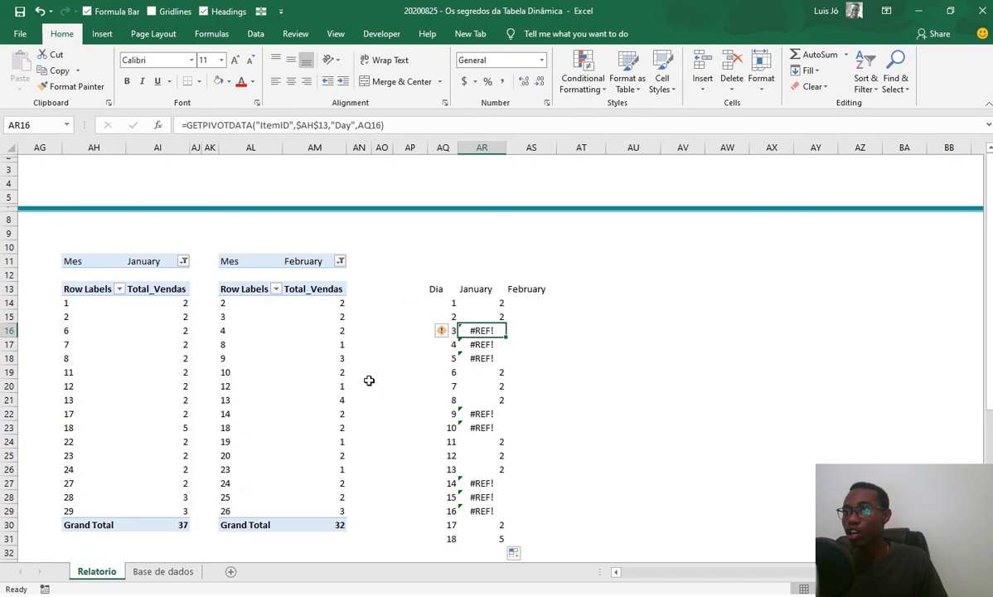
click(414, 330)
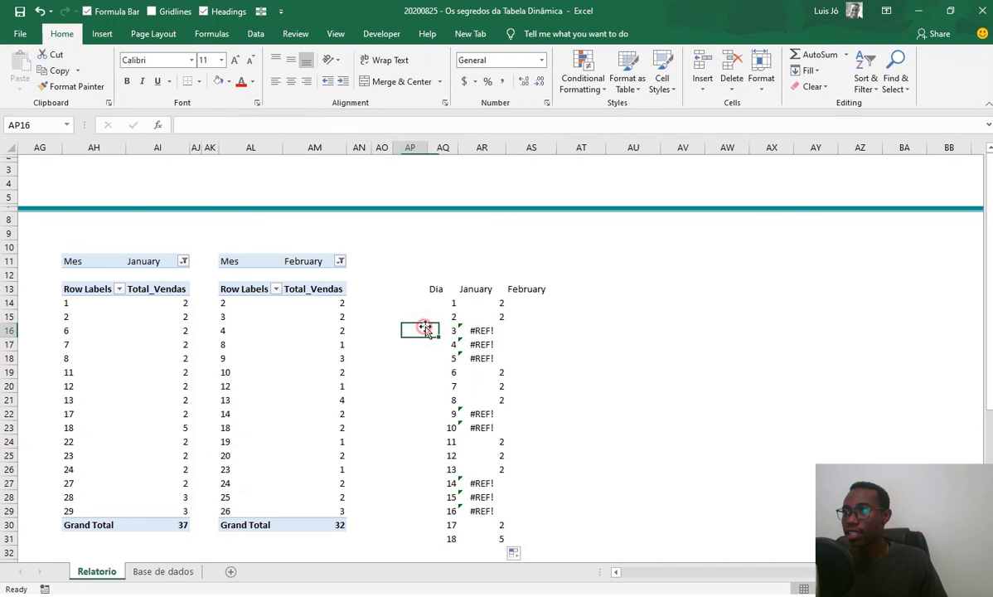
click(530, 330)
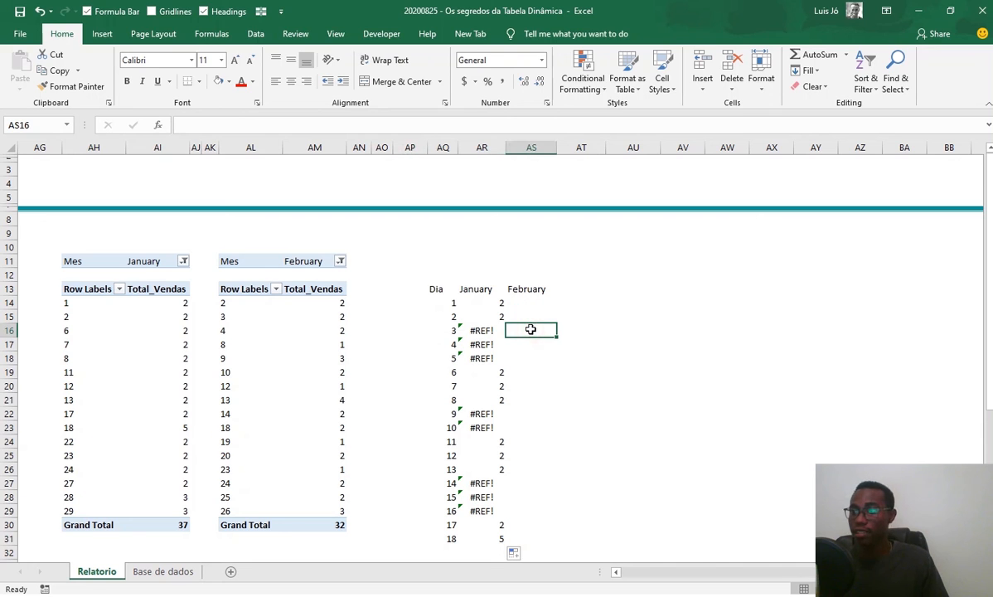
text(=)
click(340, 316)
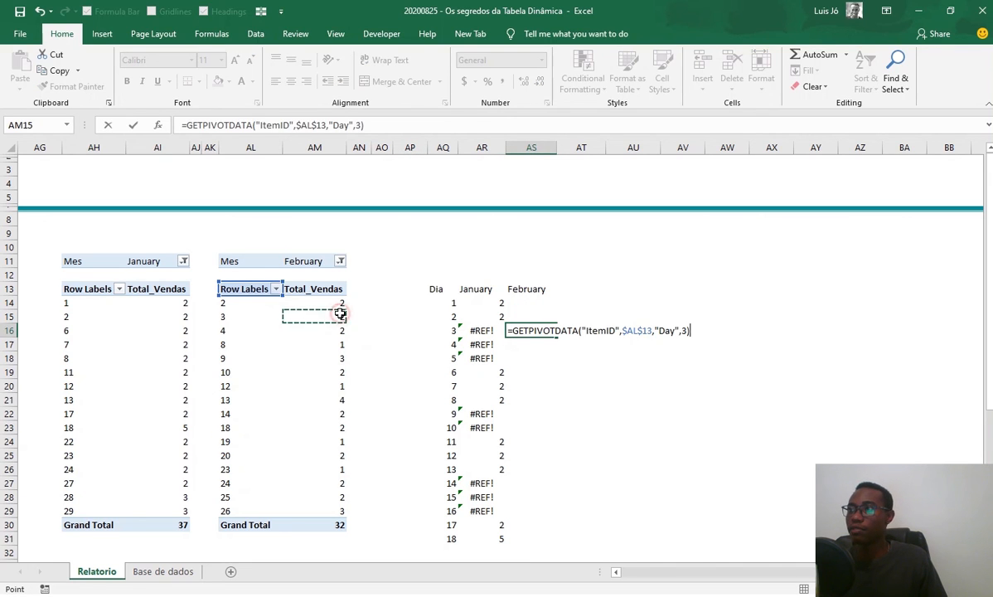
key(Return)
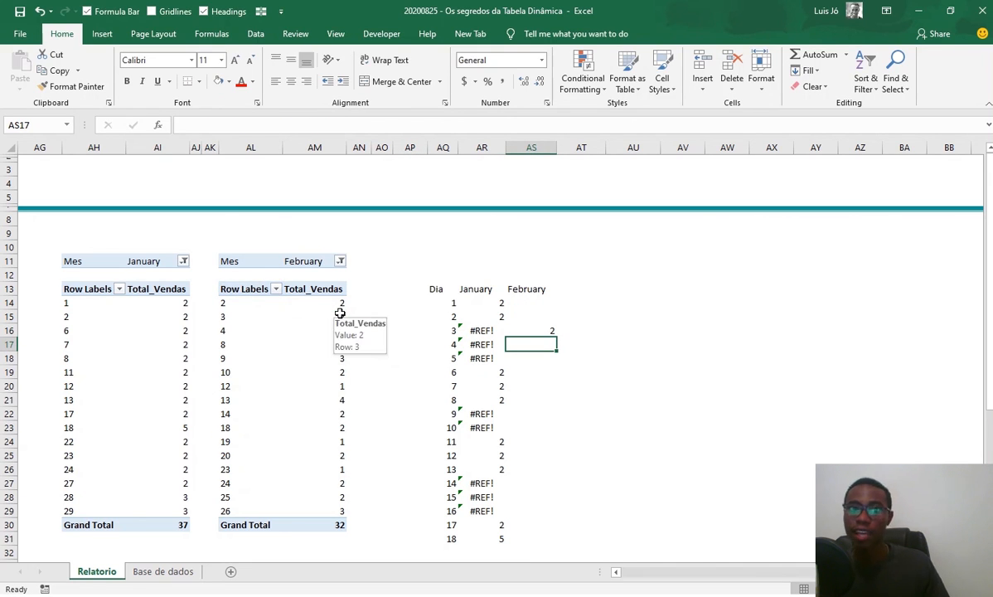
Step: Wrap AR14's GETPIVOTDATA formula in IFERROR with 0 as the error value and fill it down the January column to AR31
click(499, 301)
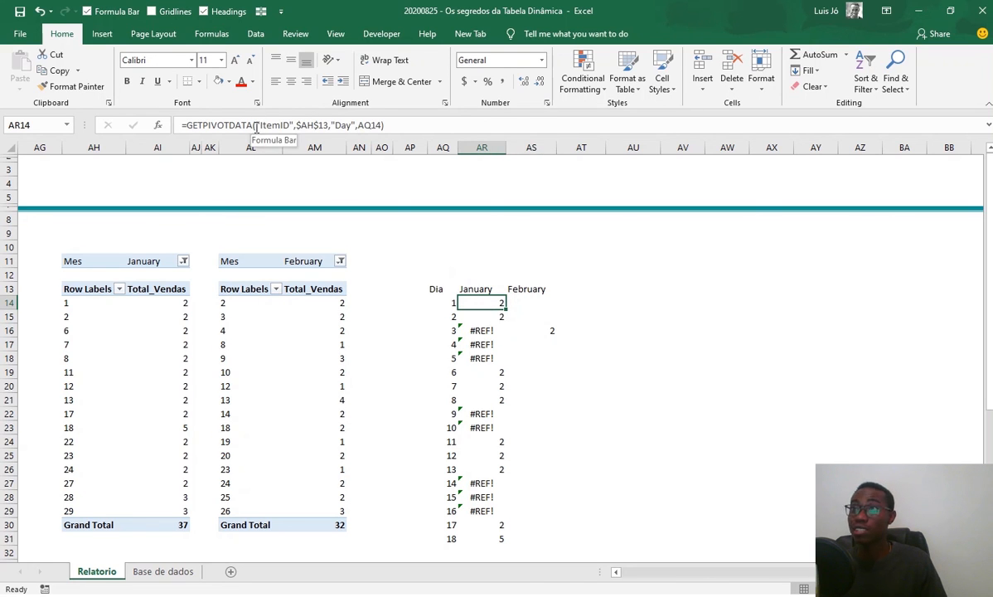
click(188, 125)
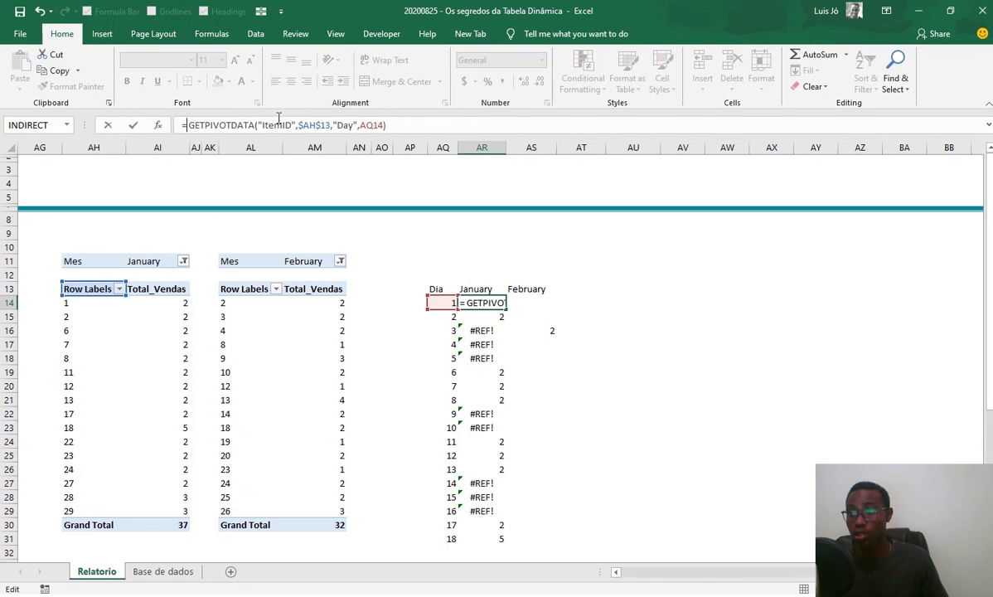
text(IFERROR()
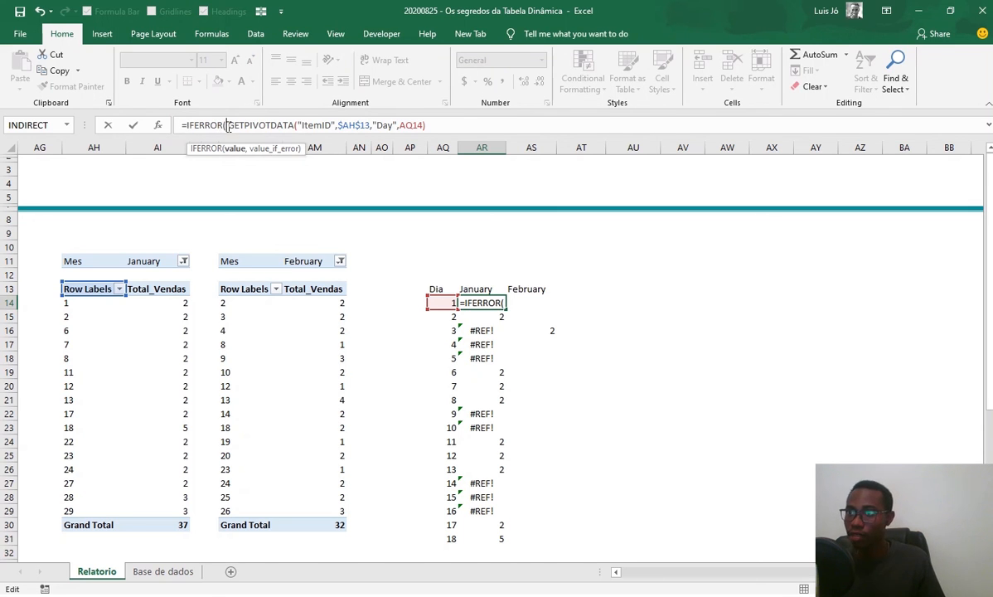
drag(225, 124, 452, 123)
click(450, 122)
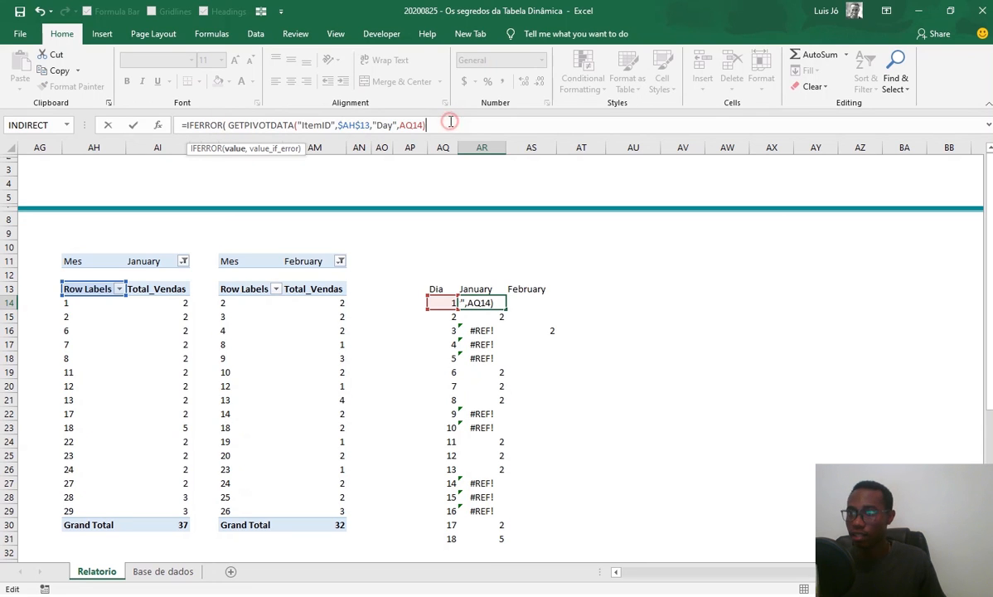
text(,)
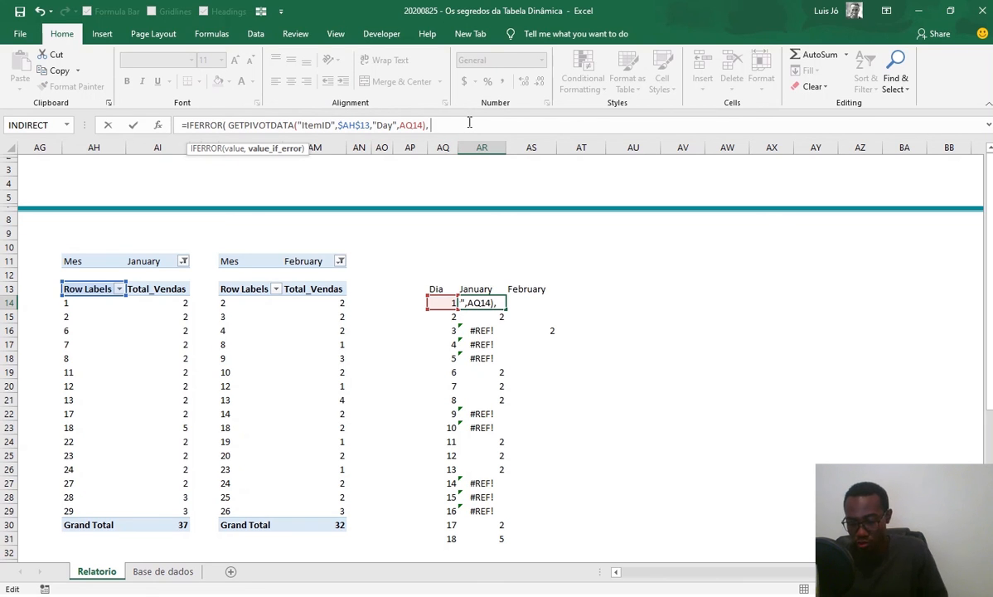
text(0))
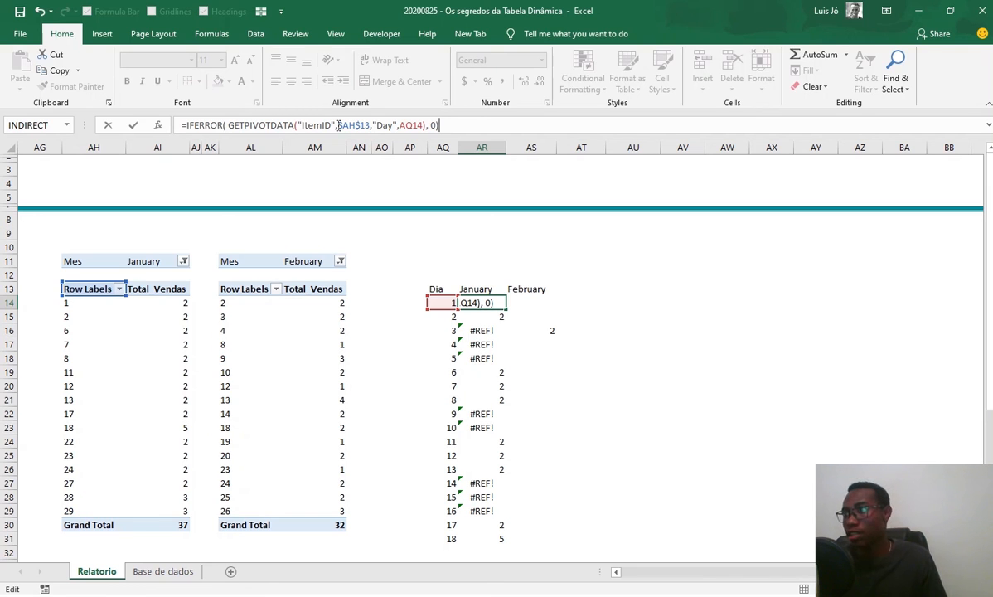
key(Return)
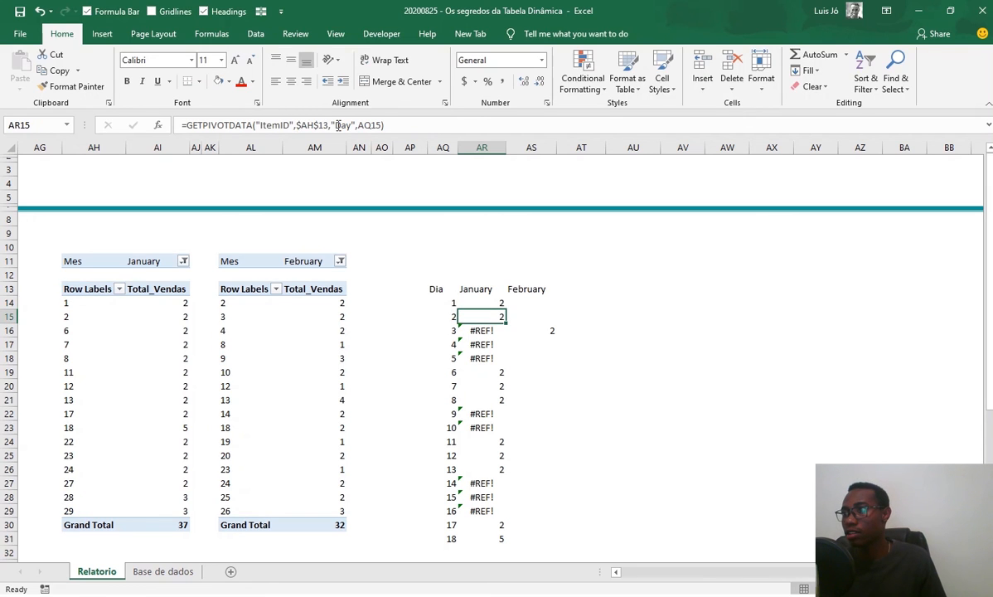
click(500, 305)
double_click(504, 310)
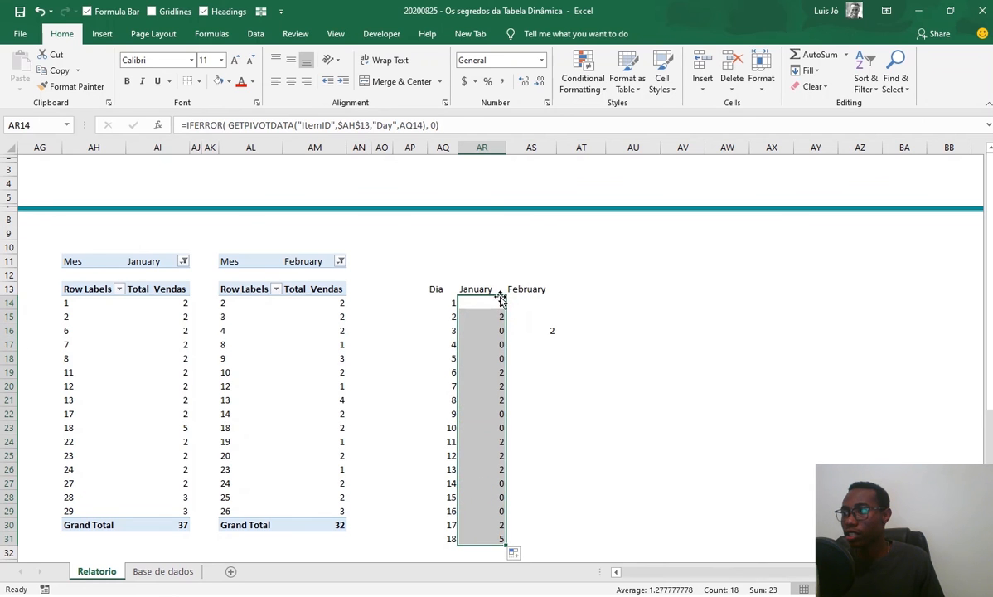
Step: Enter a GETPIVOTDATA formula in AS14 for the February pivot table, using cell AQ14 as the Day item
click(529, 302)
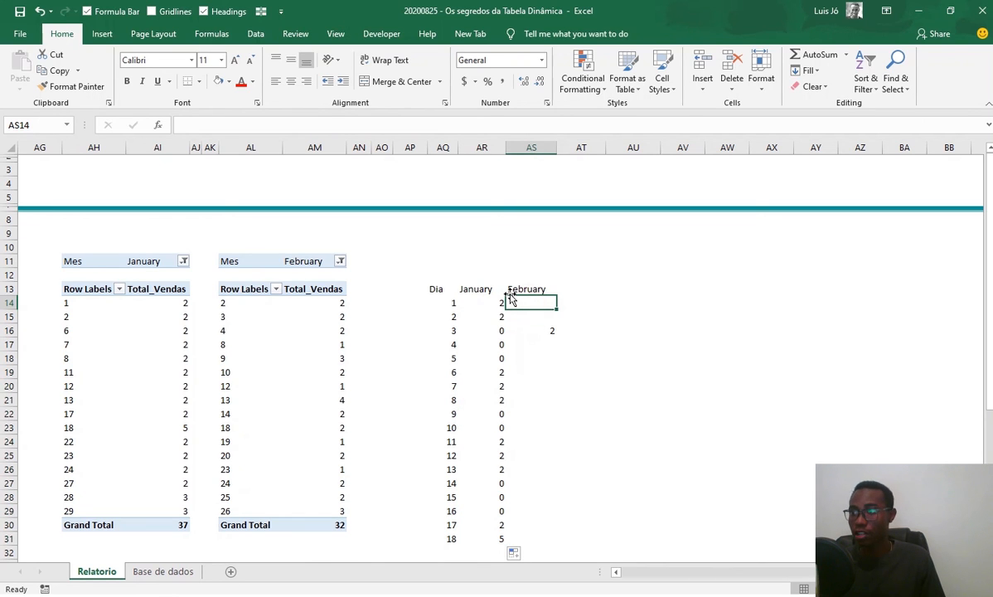
text(=)
click(318, 301)
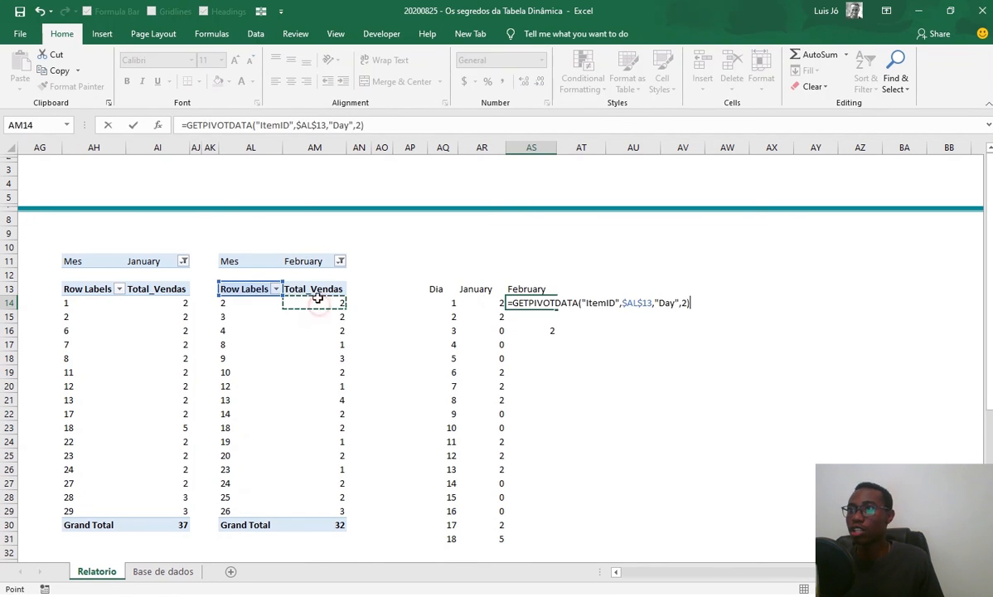
click(359, 125)
key(BackSpace)
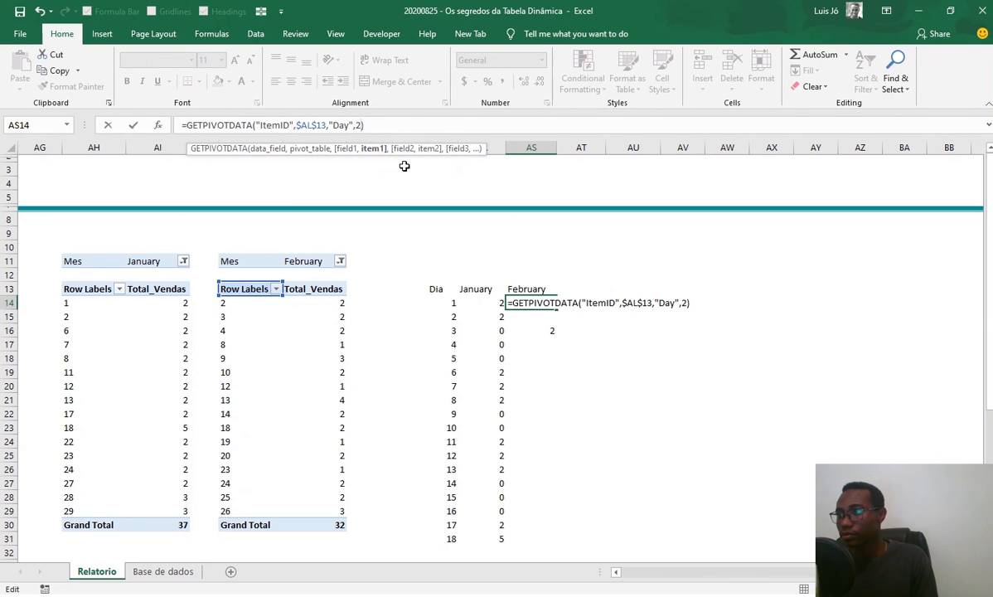
click(449, 303)
key(Return)
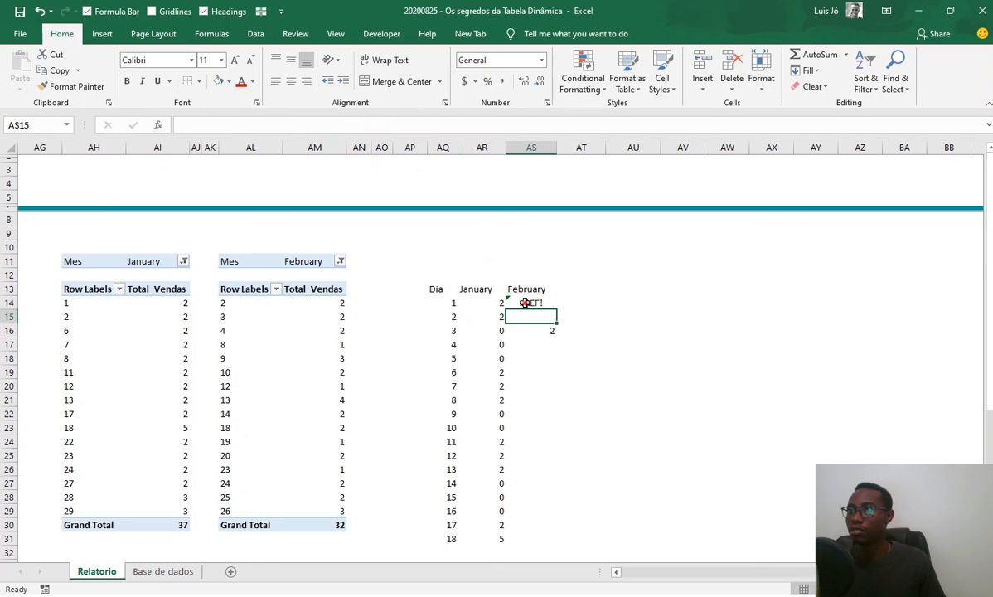
Step: Wrap AS14's GETPIVOTDATA formula in IFERROR with 0 as the error value
click(526, 303)
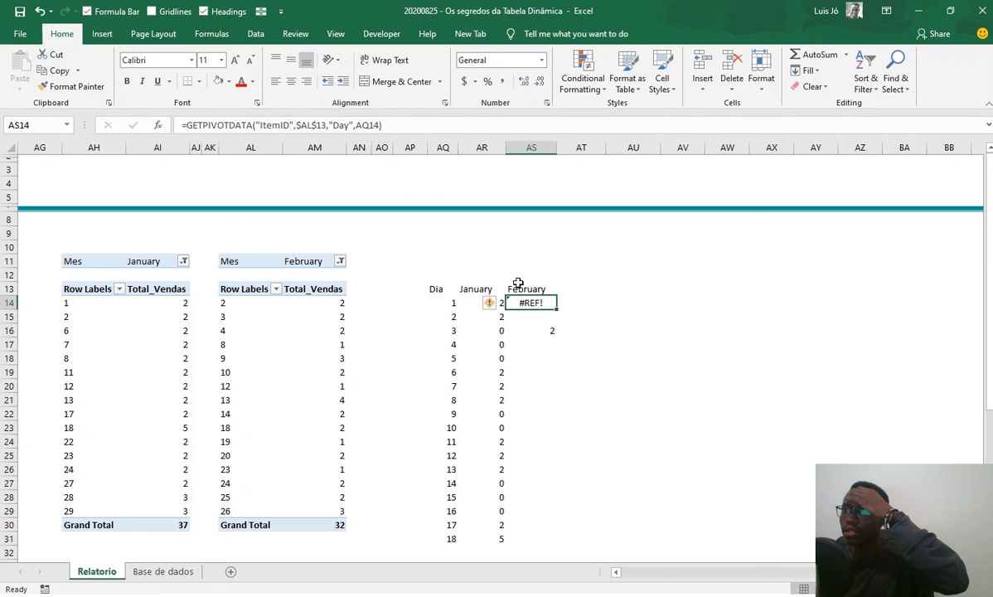
click(428, 128)
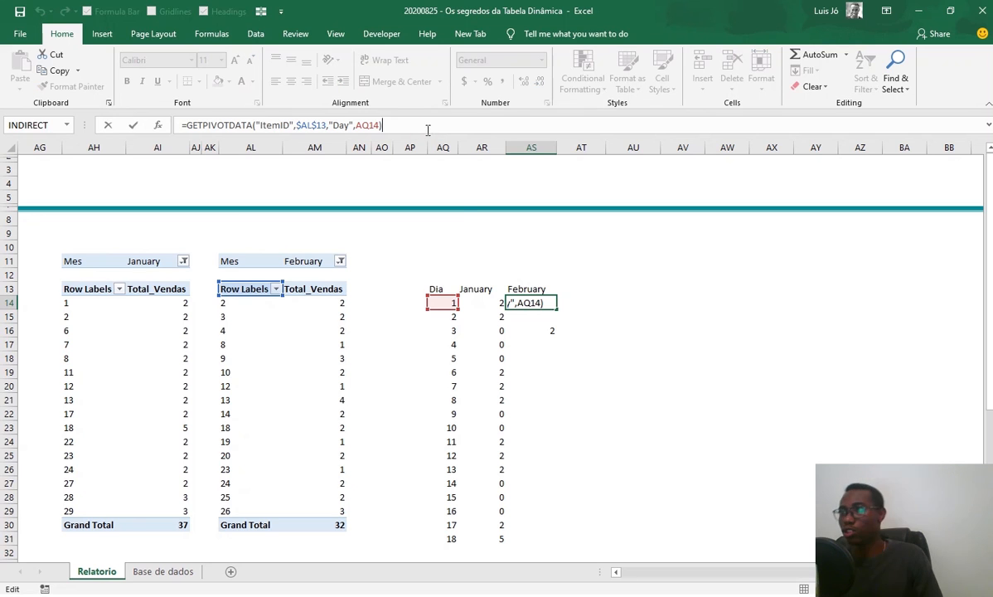
key(Escape)
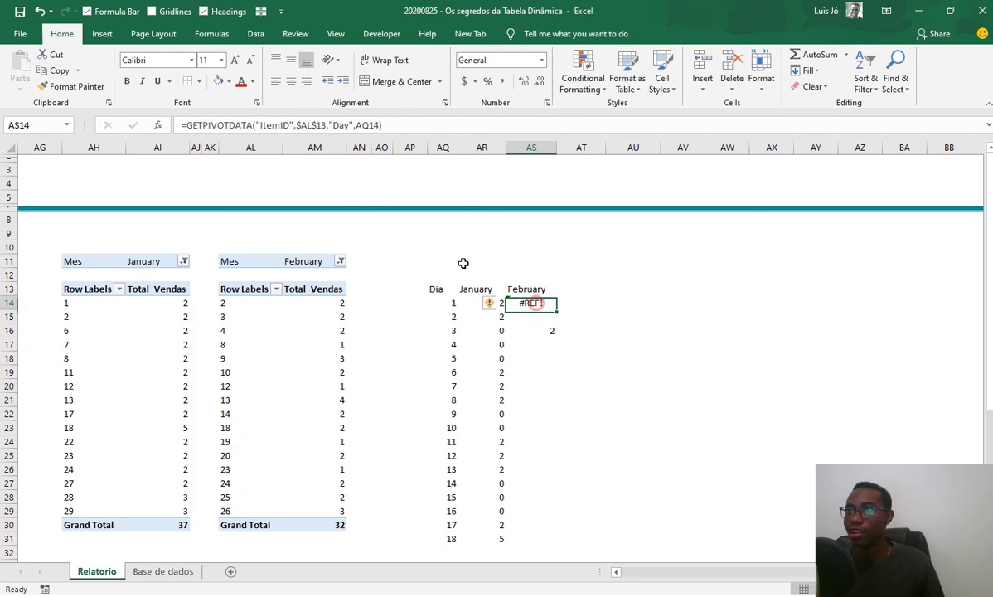
click(186, 125)
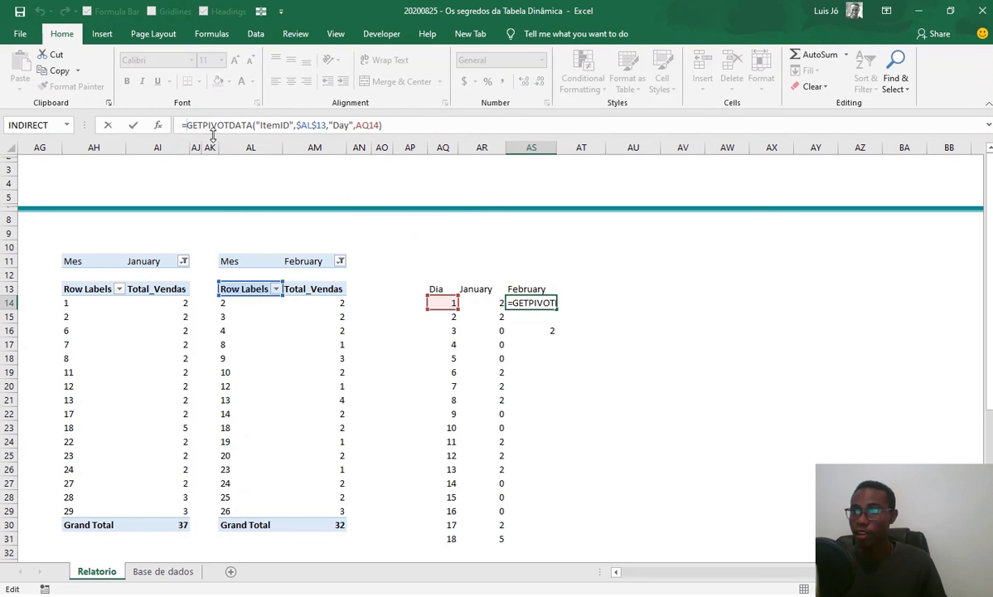
text(if)
double_click(218, 161)
click(478, 129)
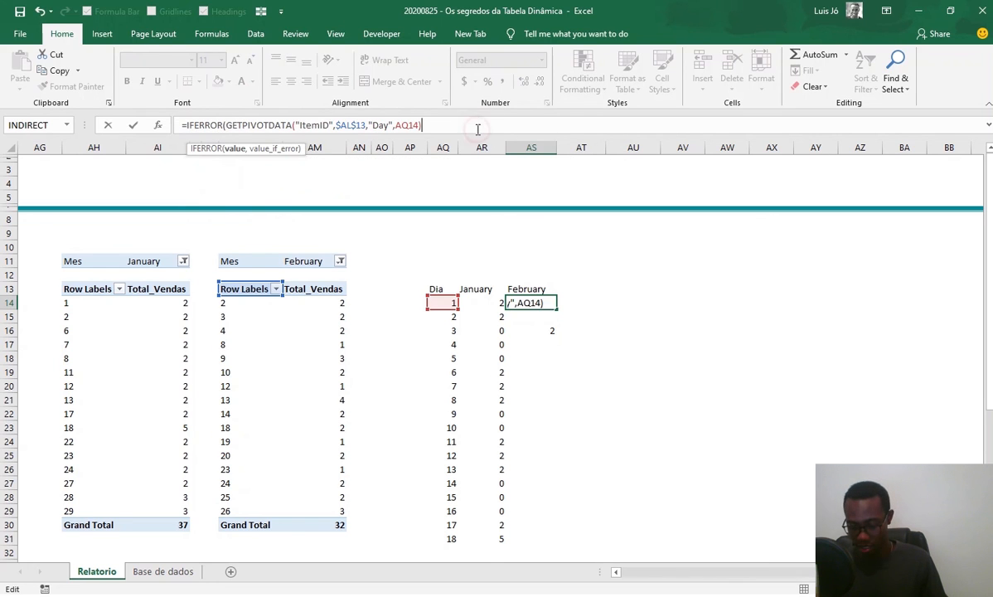
text(,0))
key(Return)
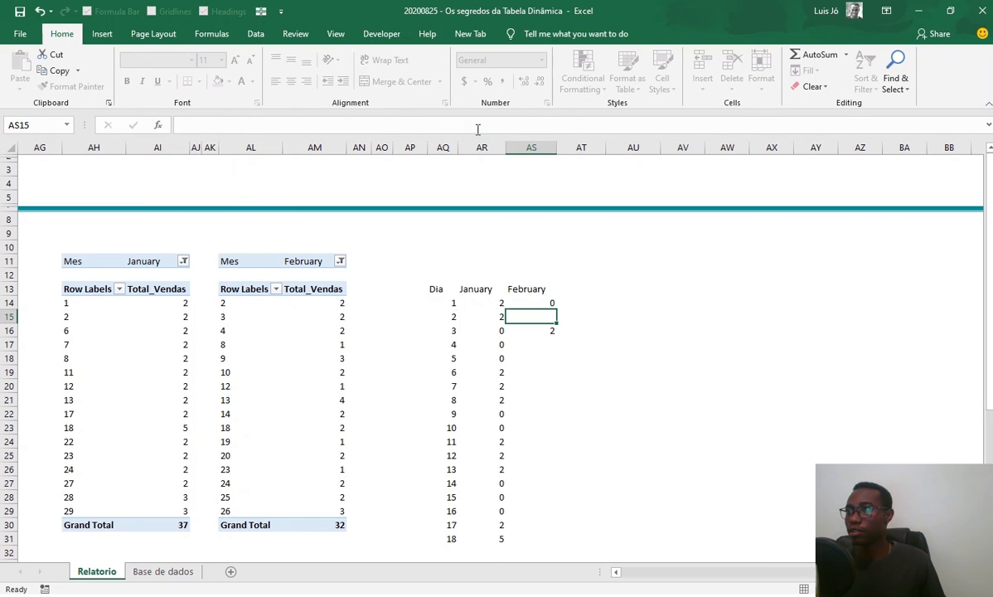
Step: Fill the AS14 formula down the February column to AS31
click(522, 302)
drag(520, 304, 570, 540)
click(550, 319)
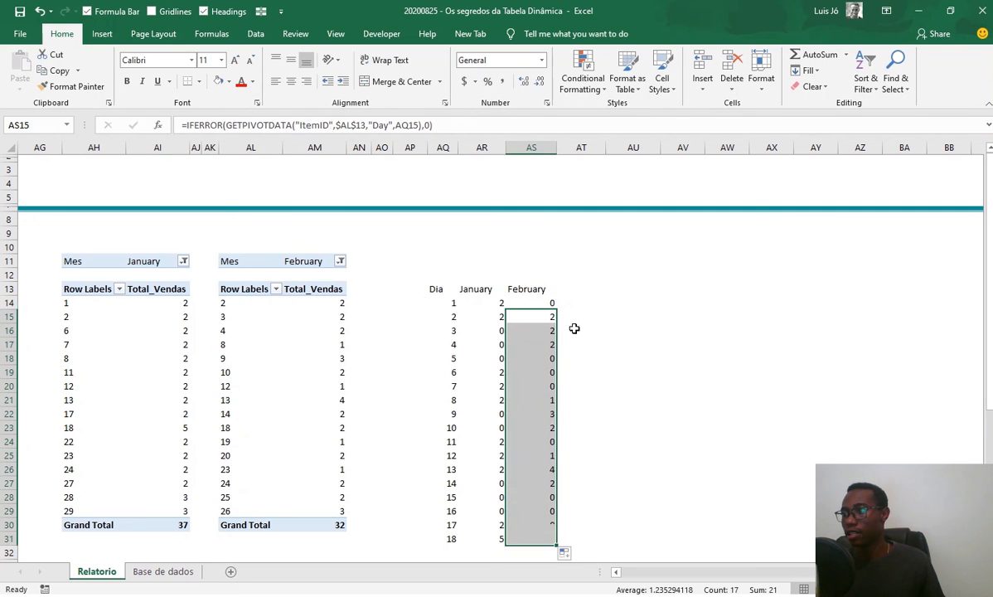
click(590, 328)
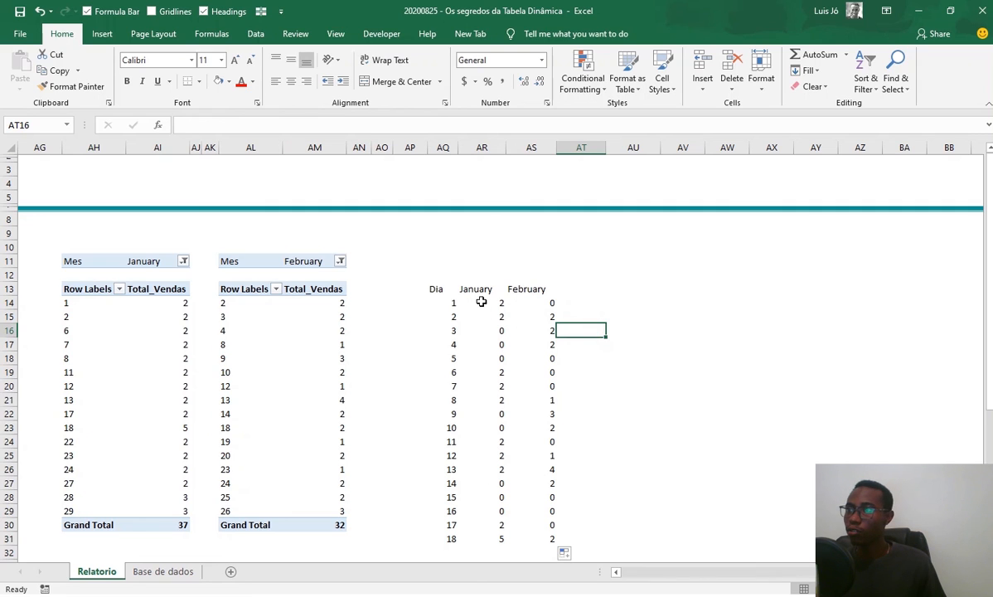
Step: Autofit column AR to its contents and widen it slightly
click(498, 148)
double_click(510, 148)
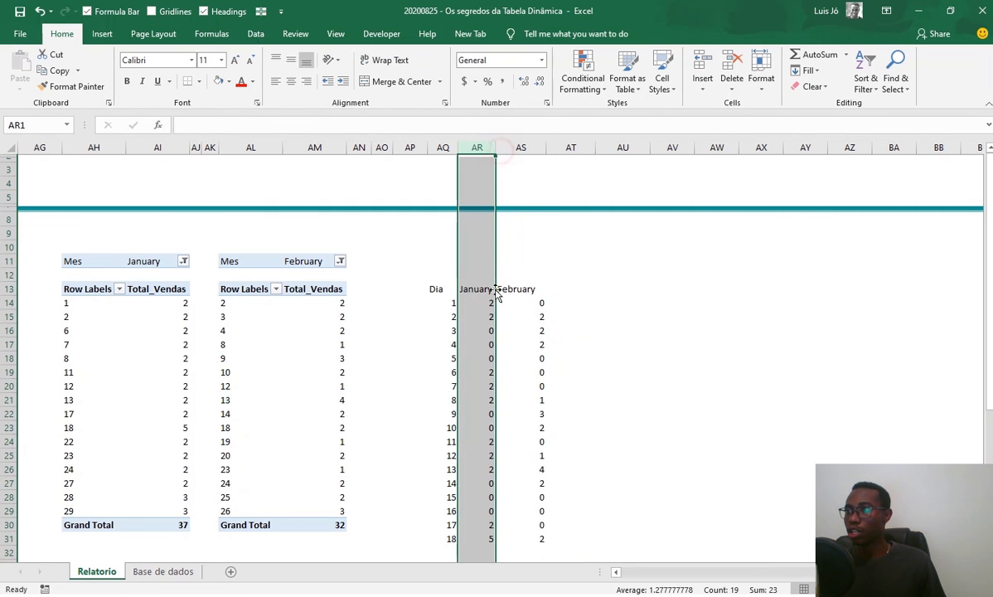
drag(495, 148, 499, 148)
Step: Select the Dia, January and February grid in AQ13:AS31 to review it and check the formula in AS16
click(441, 290)
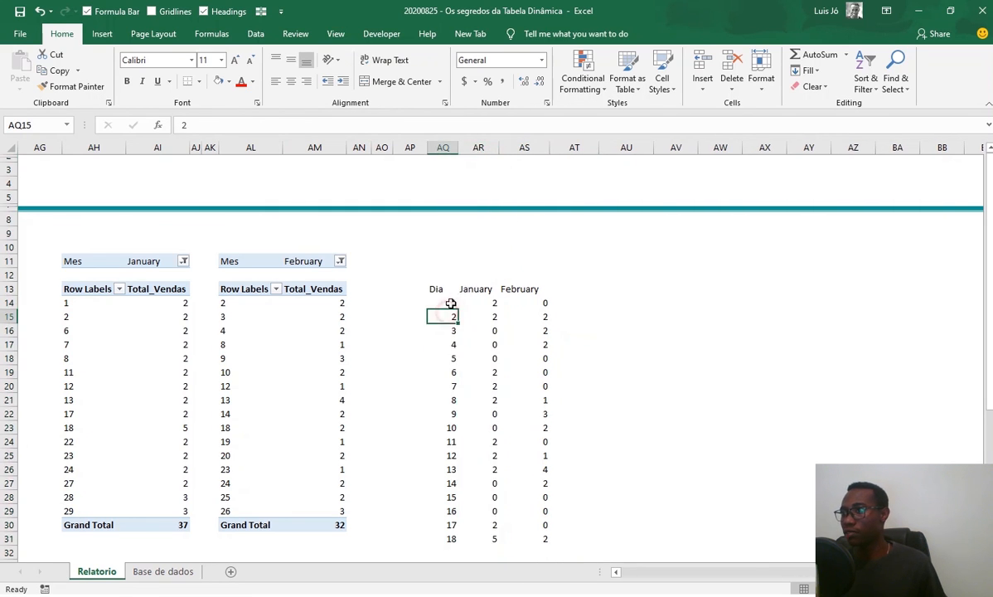
drag(481, 316, 527, 541)
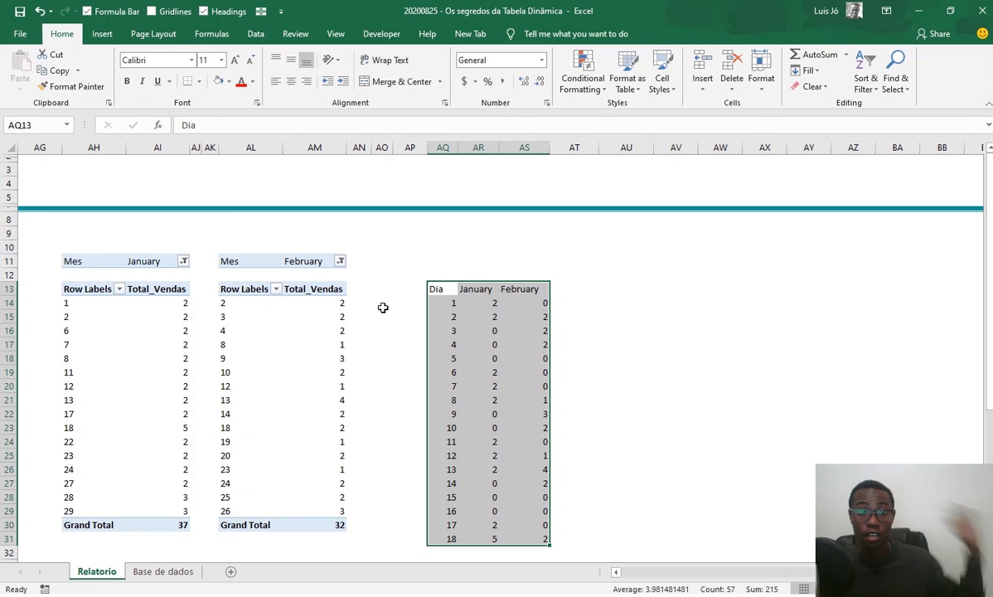
click(501, 329)
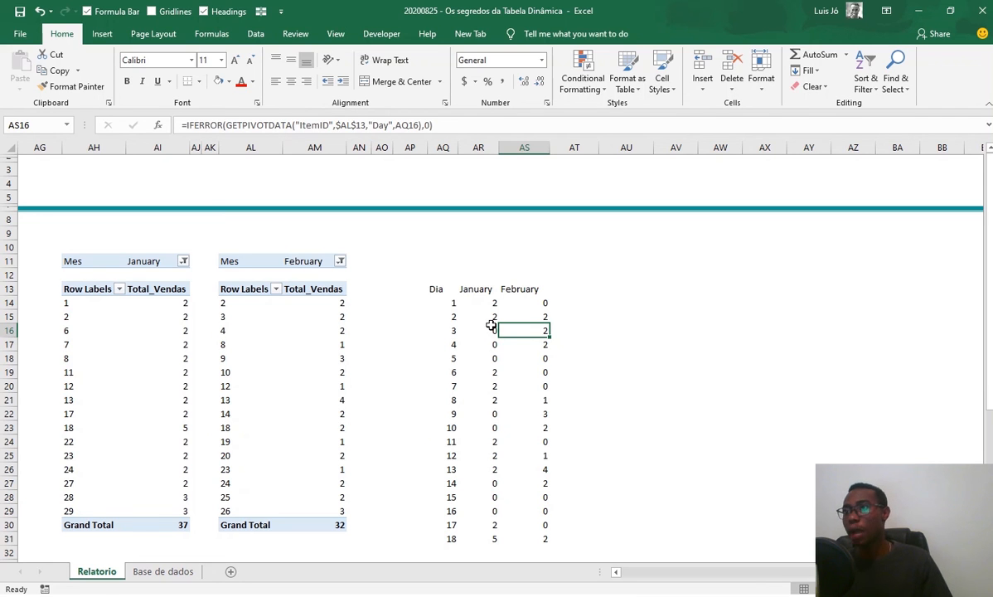
Step: Insert a Categoria slicer for the February pivot table and place it in the empty area beside the daily grid
click(292, 329)
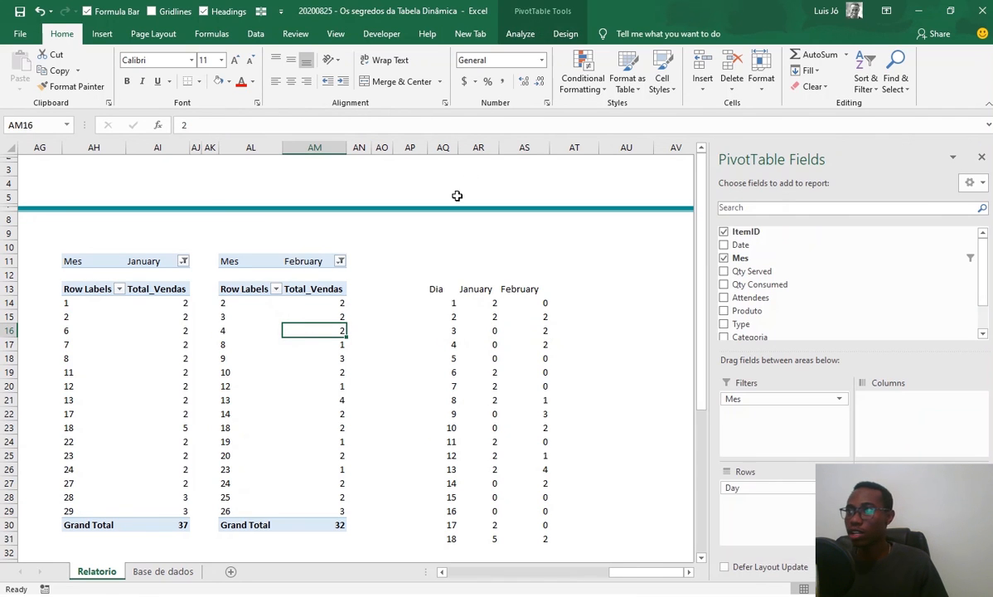
click(519, 33)
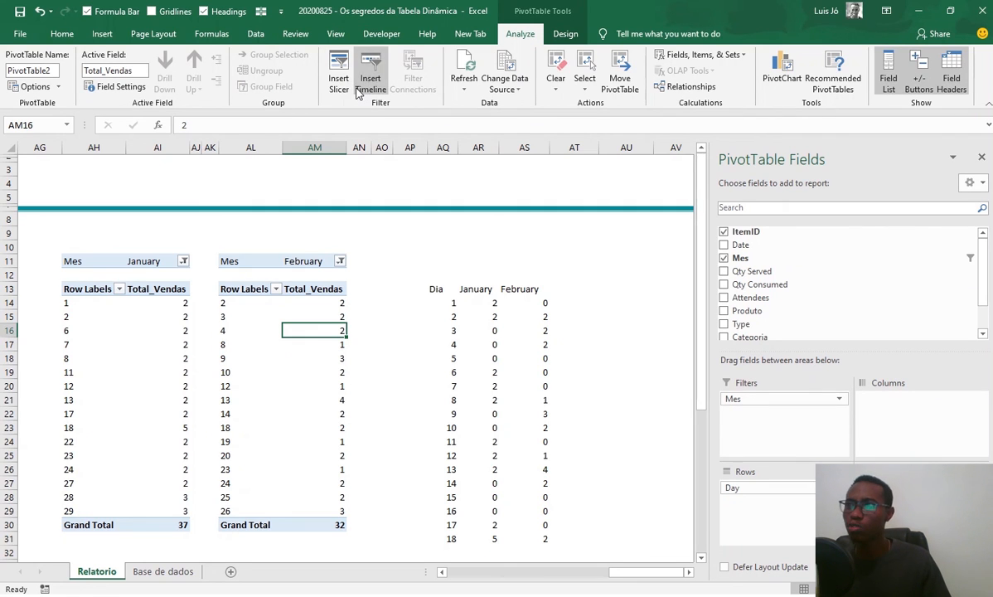
click(338, 76)
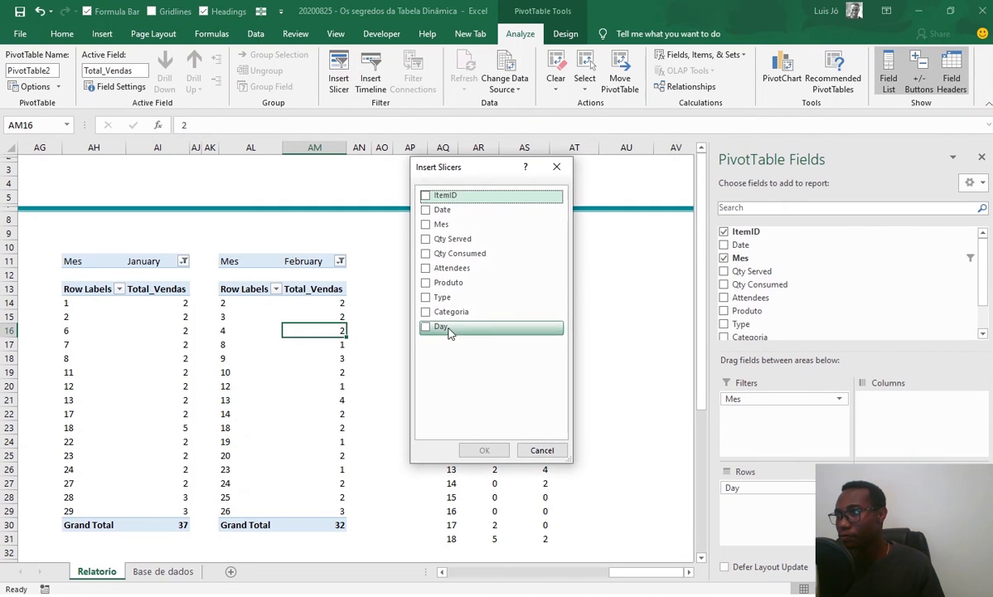
click(425, 312)
click(481, 450)
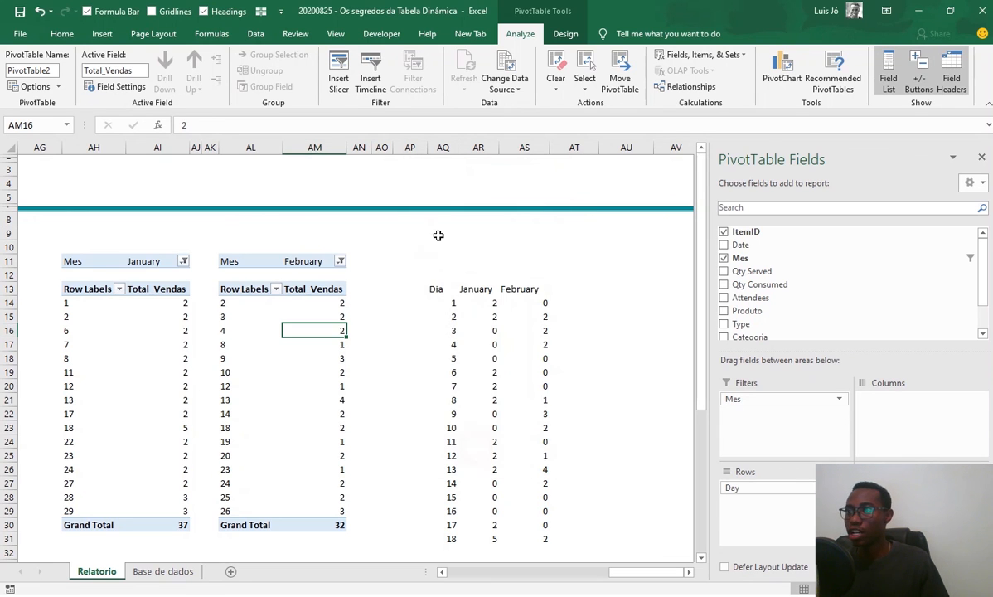
drag(343, 316, 734, 235)
Step: Filter the February pivot table to beverages with the Categoria slicer and check the February column of the daily grid
click(730, 212)
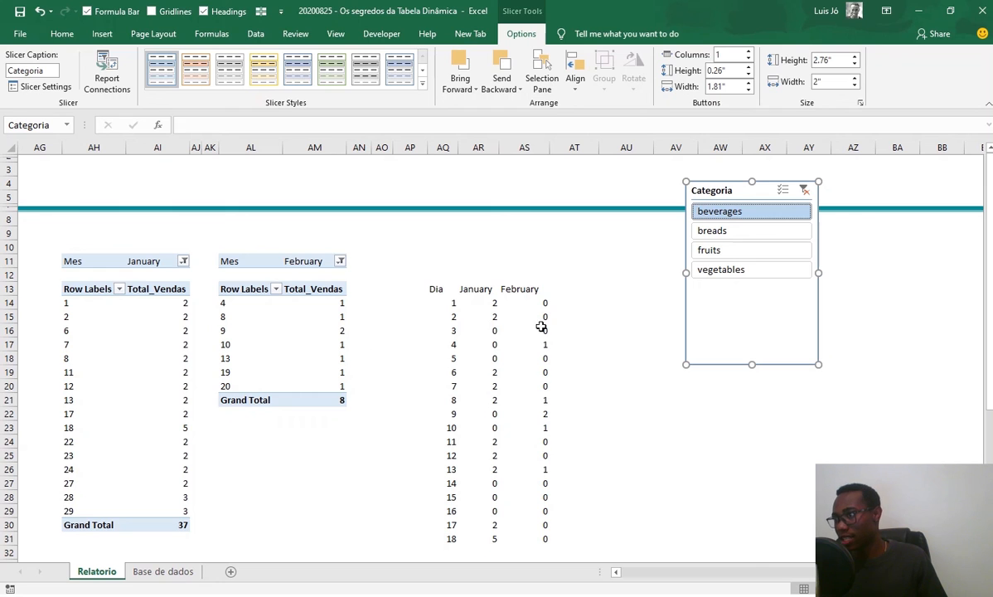
drag(514, 304, 551, 533)
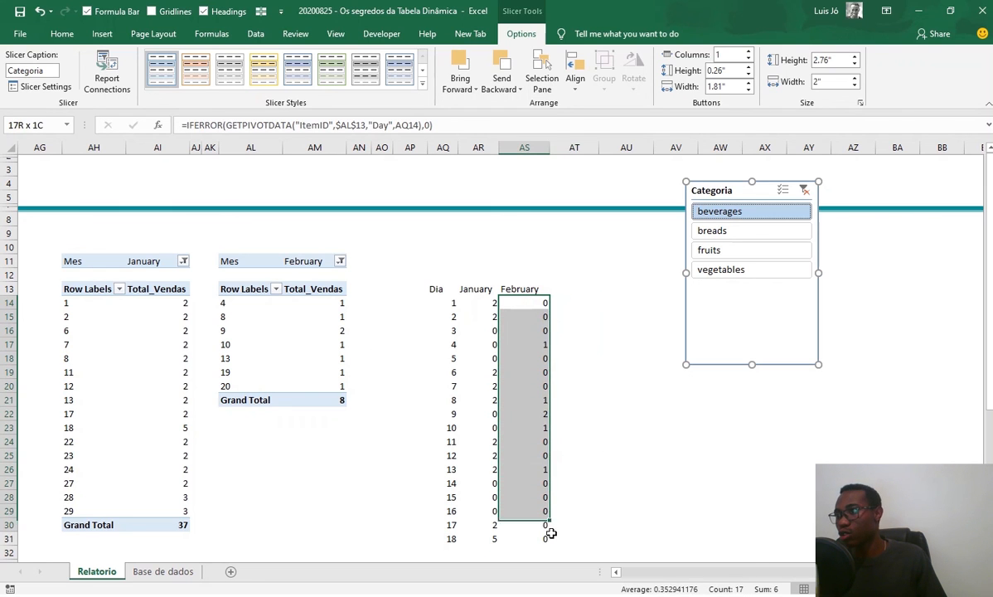
click(534, 470)
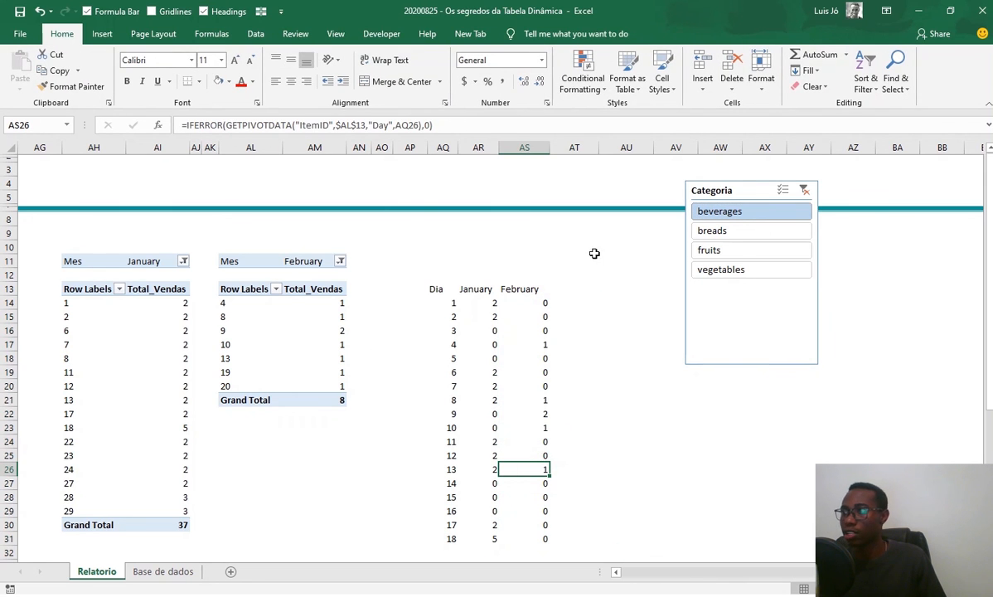
Step: Move the Categoria slicer closer to the daily grid and switch its filter through breads, fruits and vegetables, ending on breads
click(728, 191)
drag(631, 189, 661, 189)
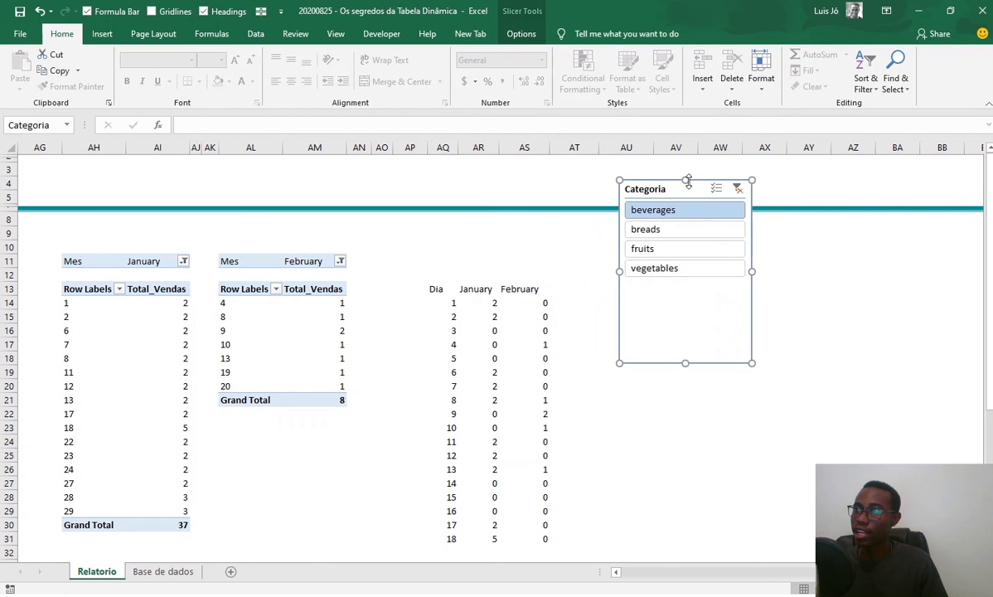
click(677, 228)
click(670, 248)
click(673, 269)
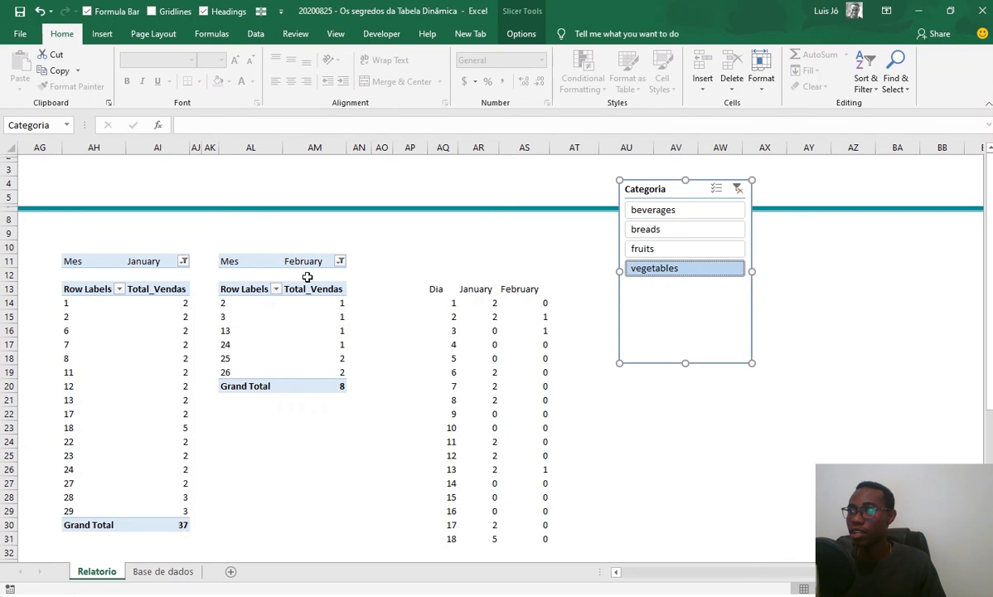
click(647, 249)
click(650, 229)
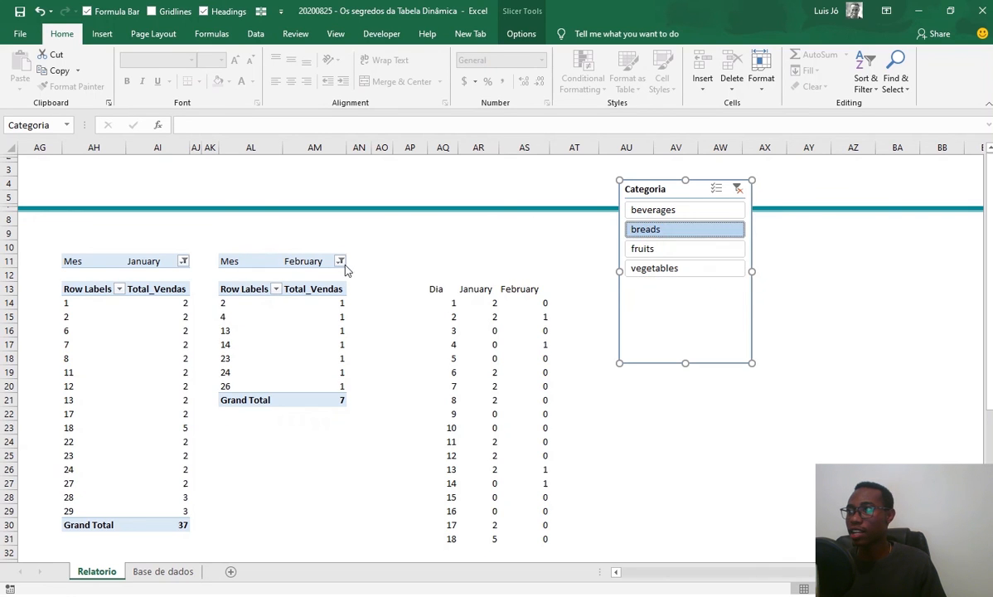
Step: Clear the Categoria slicer's filter and connect the slicer to PivotTable1 in addition to PivotTable2
right_click(646, 191)
click(677, 283)
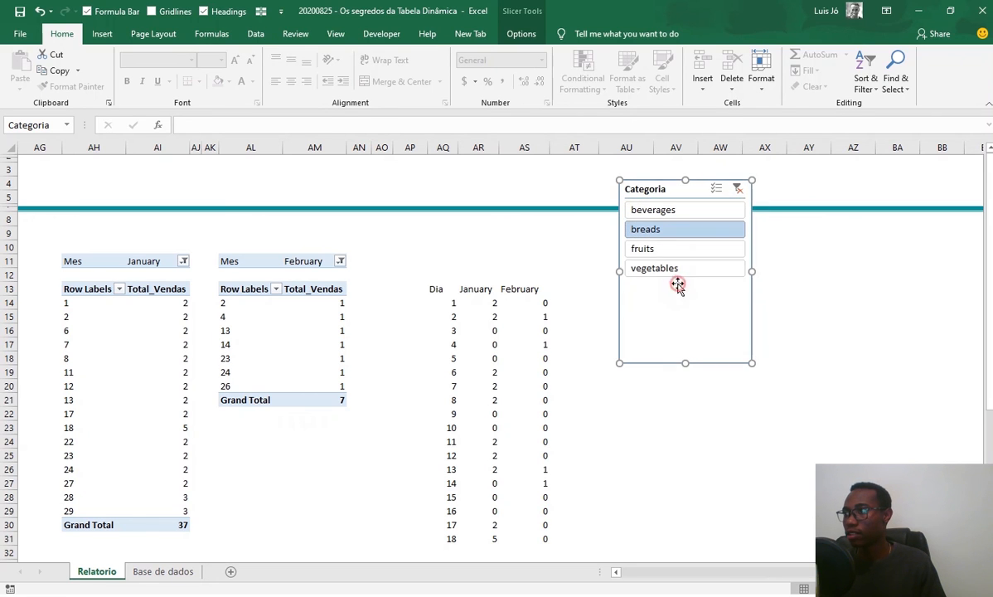
click(737, 191)
right_click(663, 279)
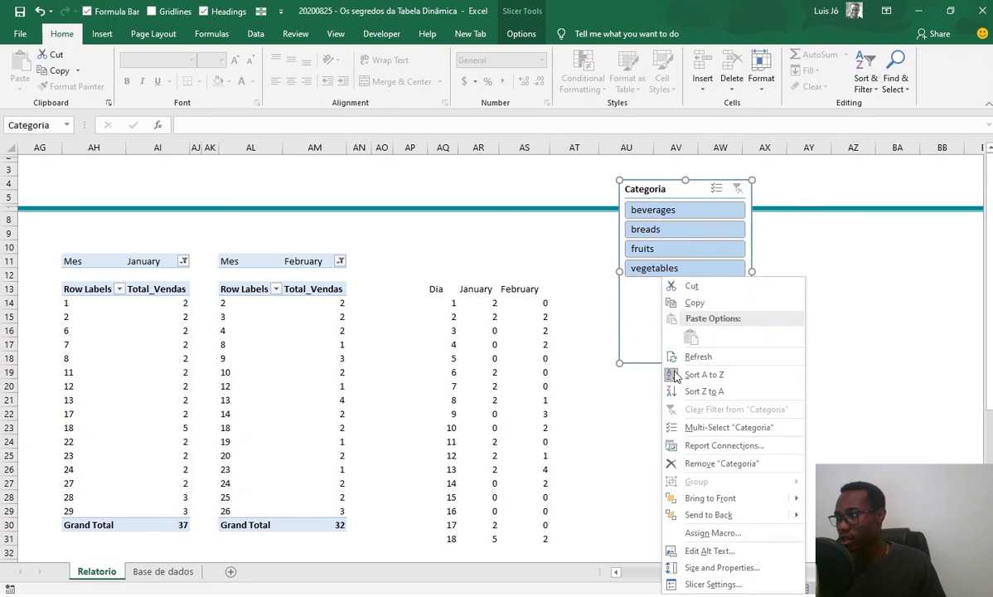
click(710, 448)
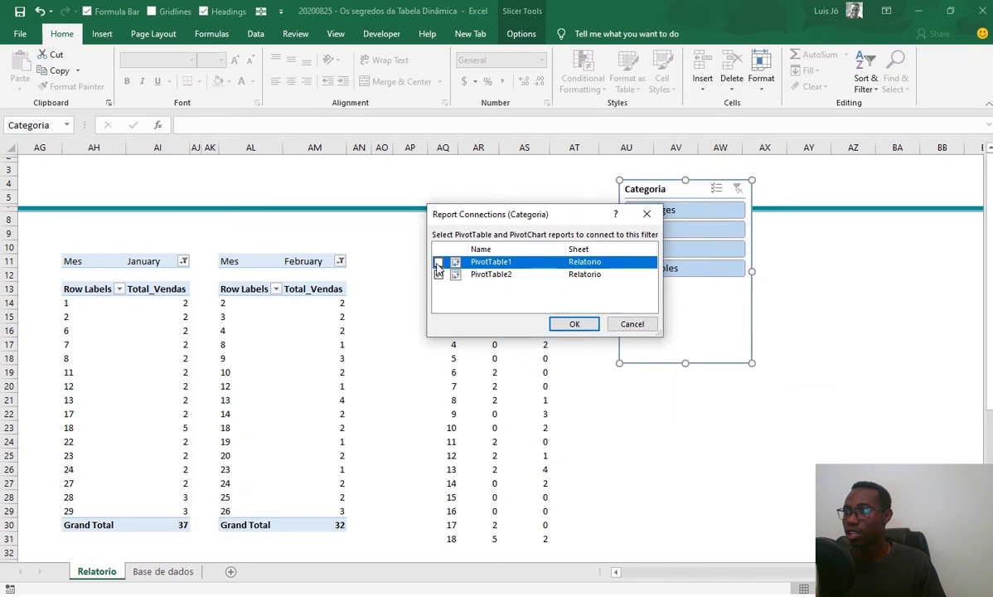
click(437, 262)
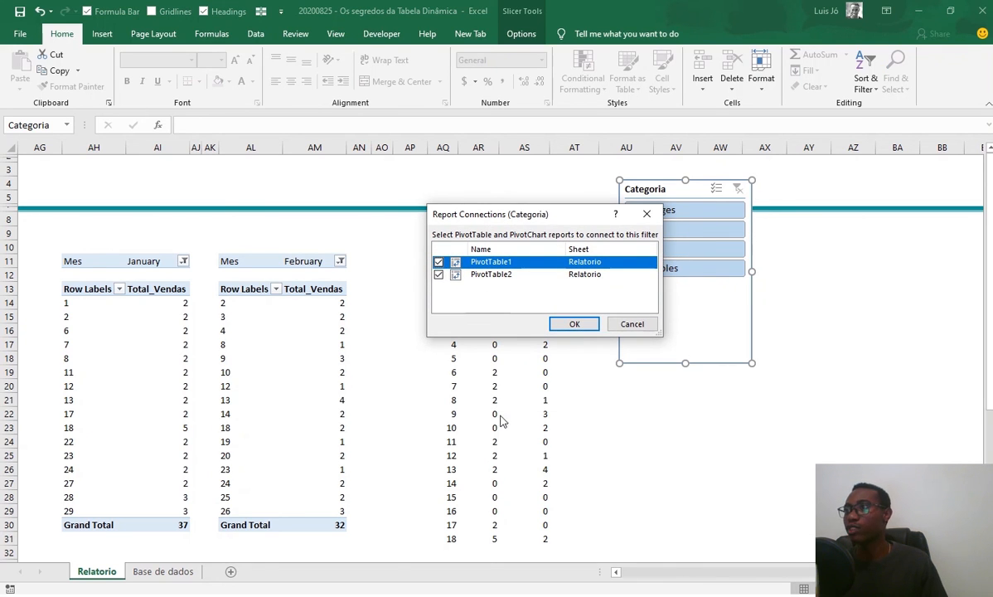
click(575, 323)
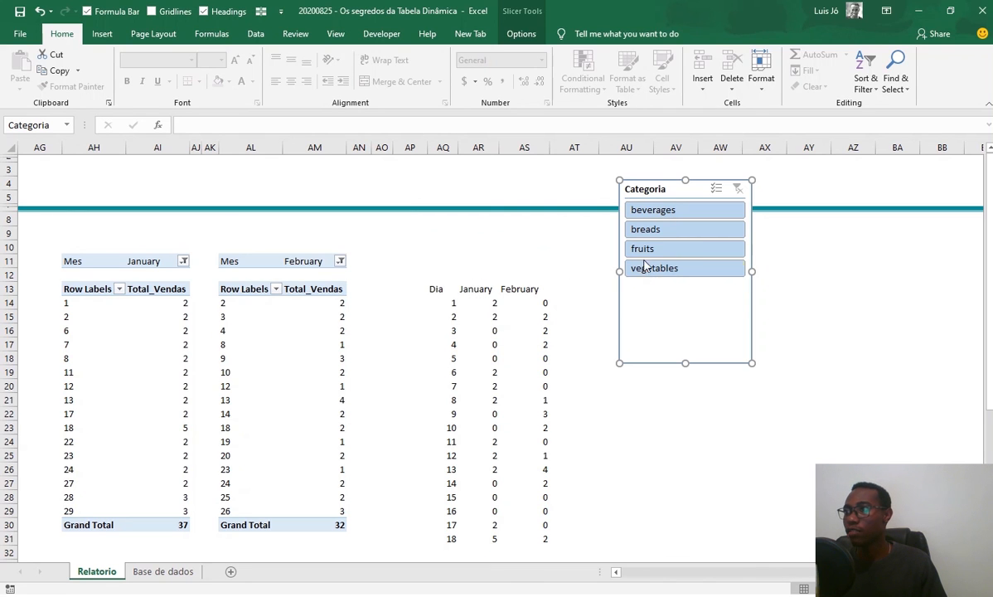
Step: Filter both pivot tables to breads and then to vegetables with the Categoria slicer
click(650, 233)
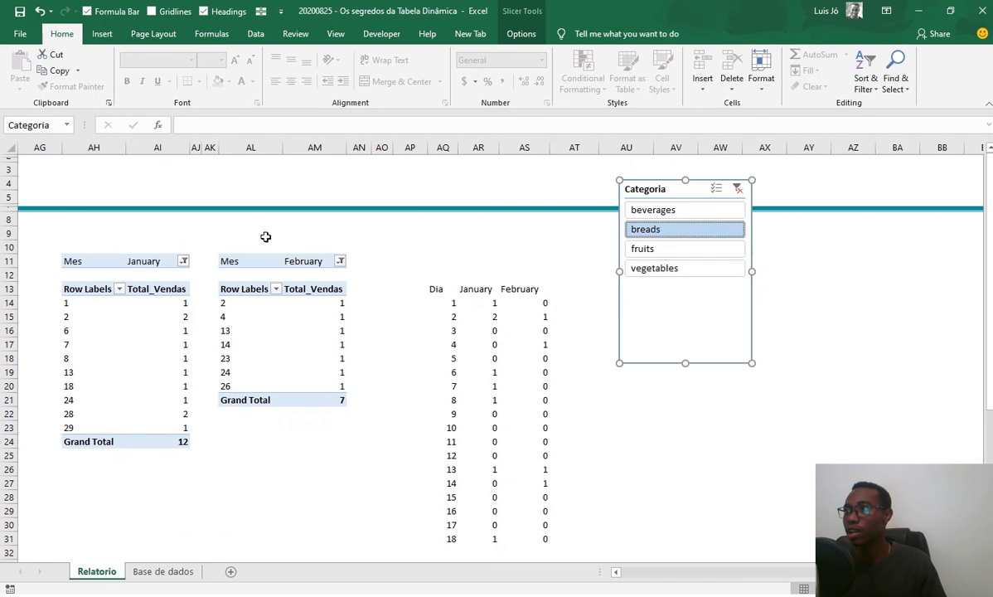
click(672, 267)
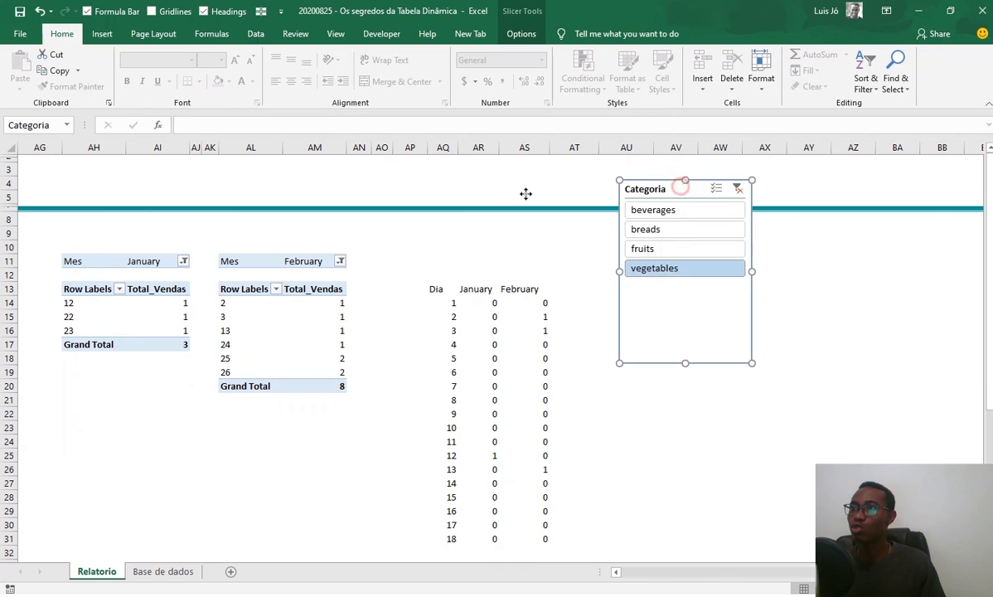
Step: Move the Categoria slicer over the two pivot tables, clear its filter and widen it to about 4.78"
drag(682, 188, 246, 200)
click(302, 200)
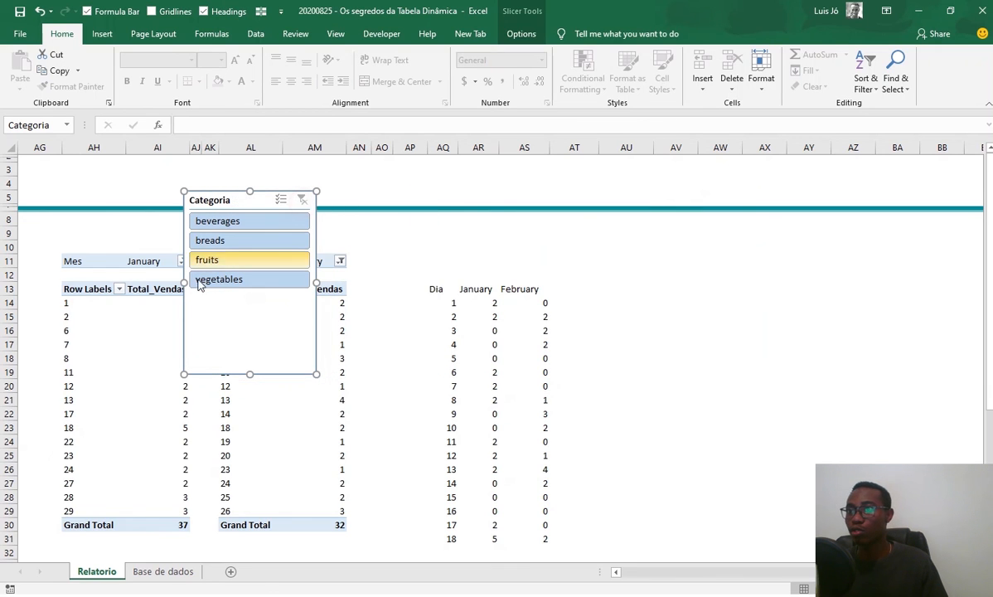
drag(184, 283, 56, 283)
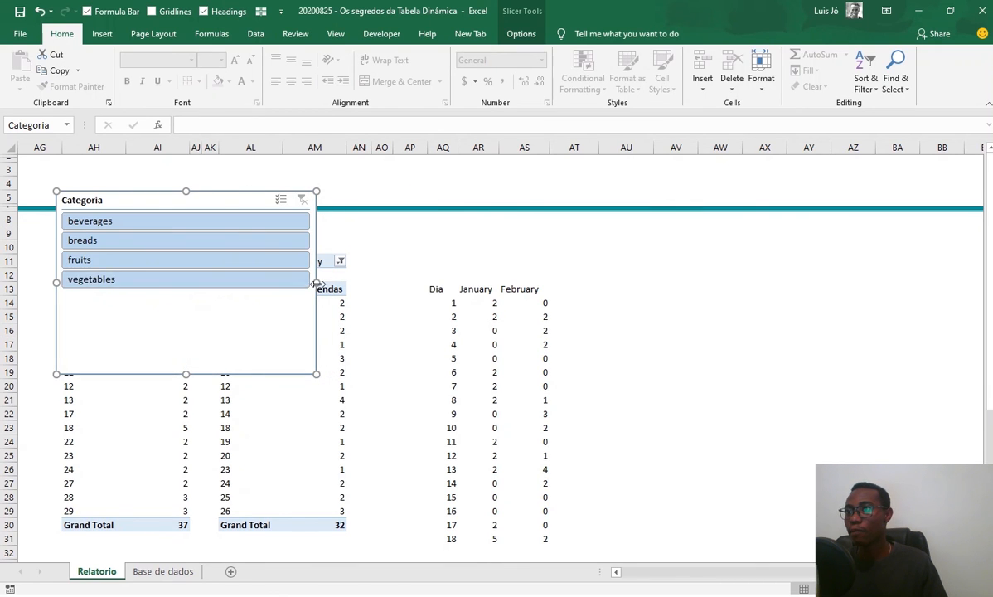
drag(315, 283, 373, 282)
Step: Arrange the Categoria slicer's buttons in 4 columns and reduce the slicer's height to about 1.07"
click(522, 33)
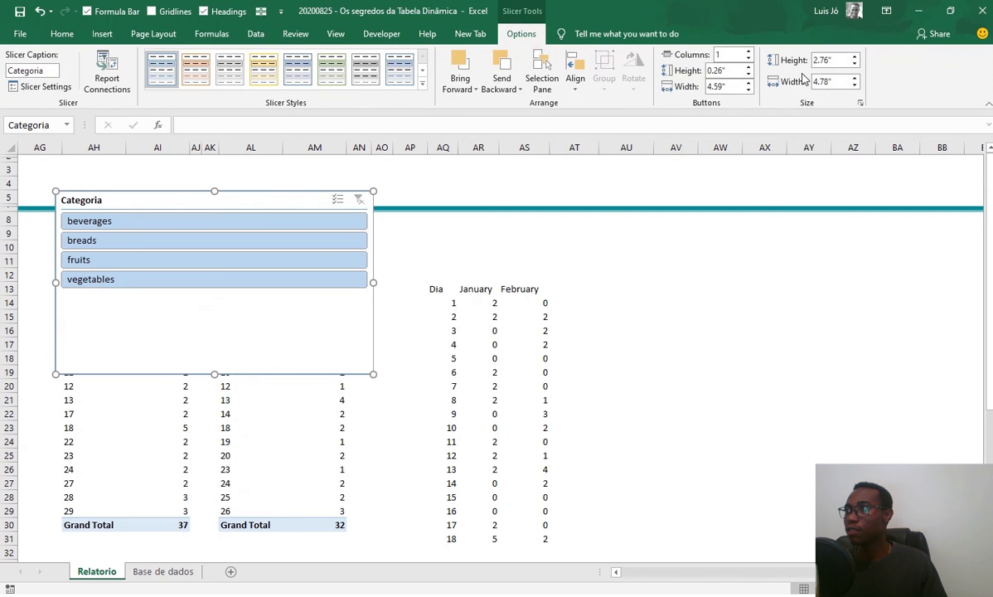
click(749, 53)
click(748, 53)
click(749, 54)
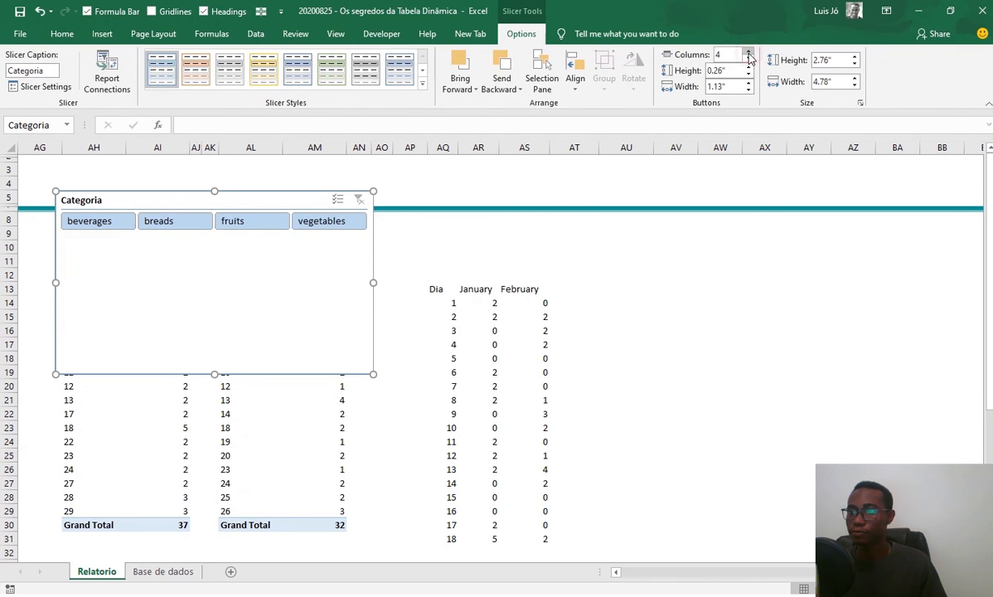
drag(214, 374, 242, 257)
Step: Move the Categoria slicer above the daily grid and switch its filter through fruits, beverages and vegetables, ending on vegetables
drag(257, 199, 551, 201)
click(541, 217)
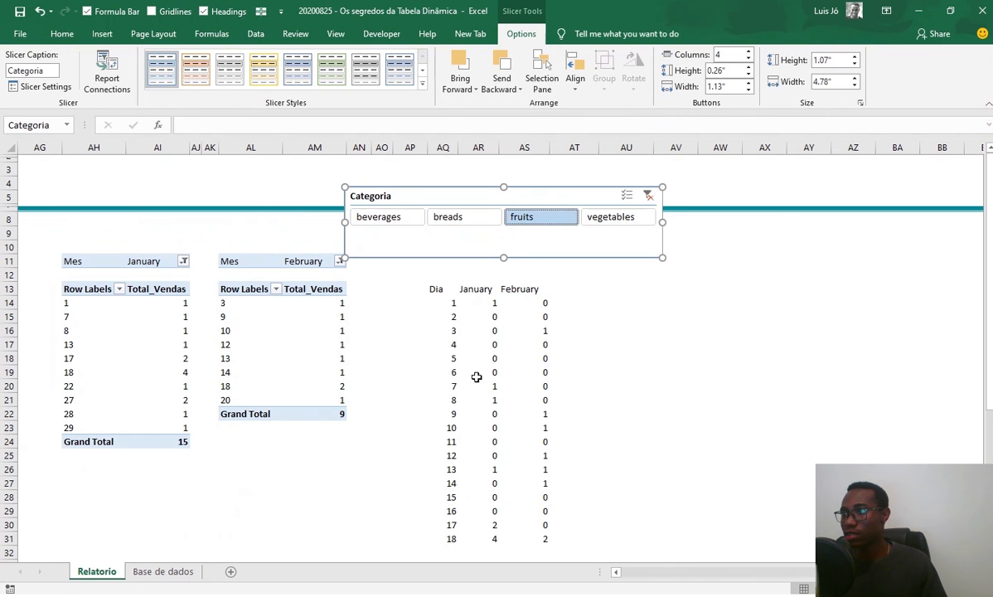
click(414, 219)
click(589, 220)
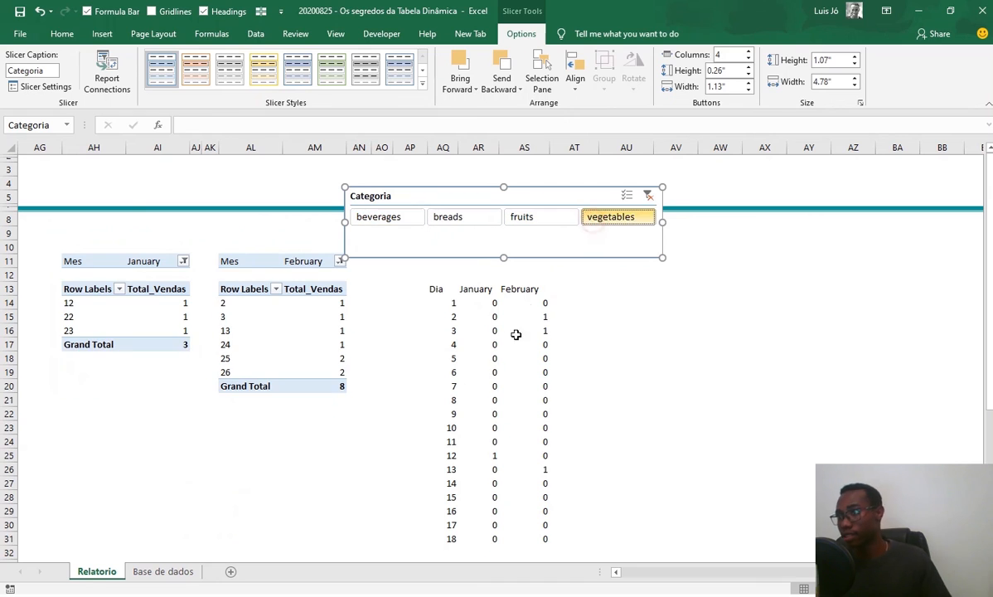